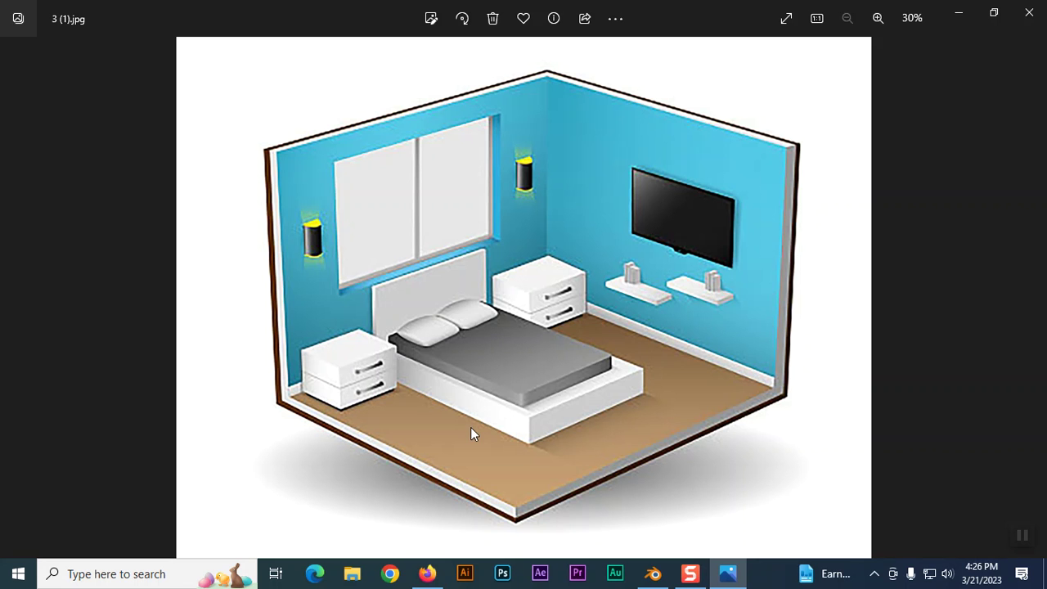
Switch from the Photos bedroom reference image to the Blender room scene
left_click(652, 574)
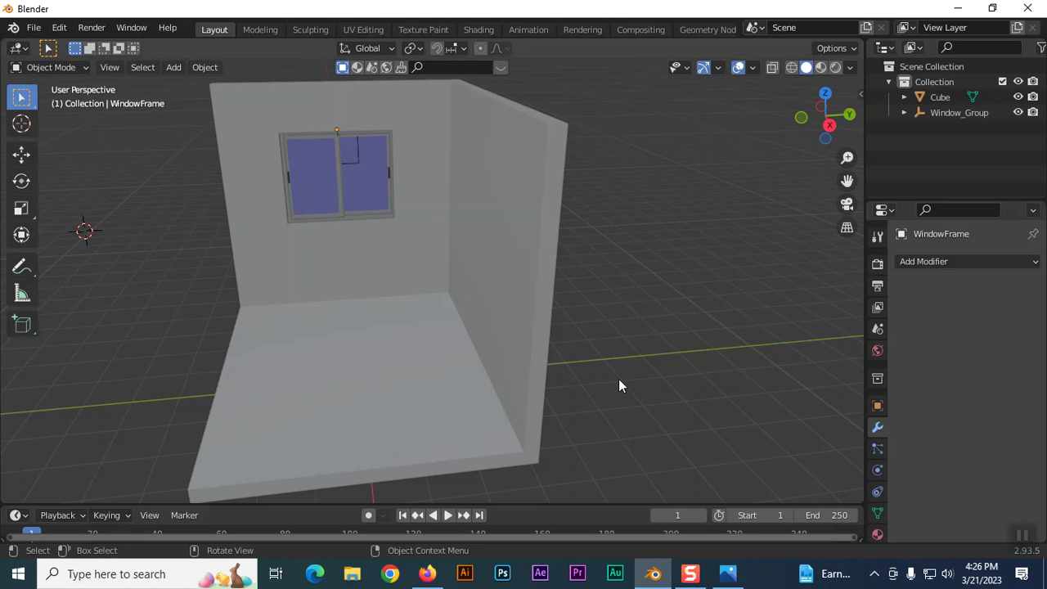
Orbit around the room, then settle on a Top Orthographic view centred on the floor
mouse_move(619, 376)
middle_mouse_down()
mouse_move(746, 379)
mouse_move(639, 331)
middle_mouse_up()
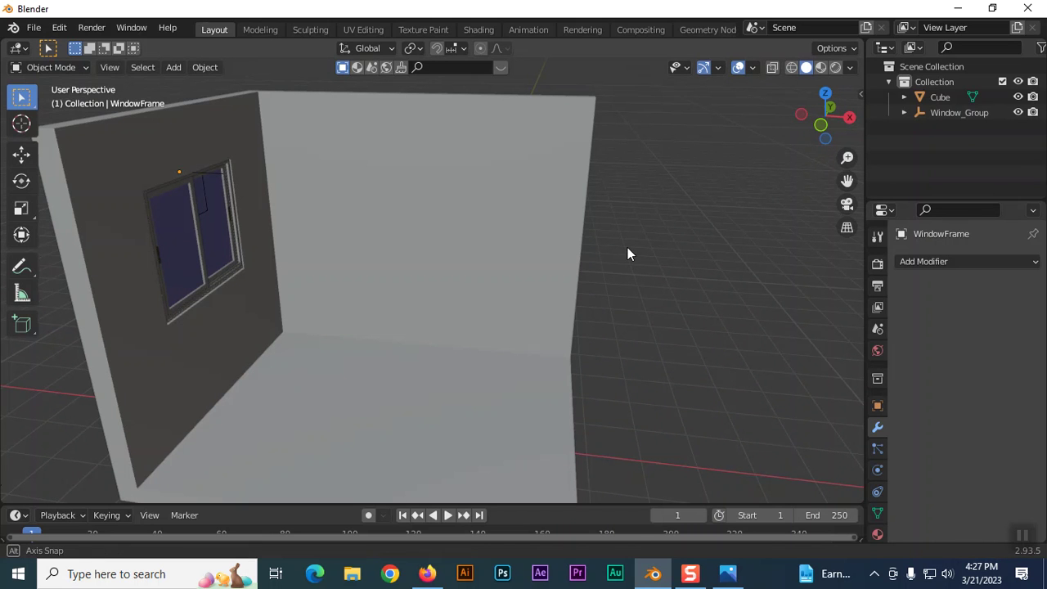
middle_click_drag(627, 247, 457, 418)
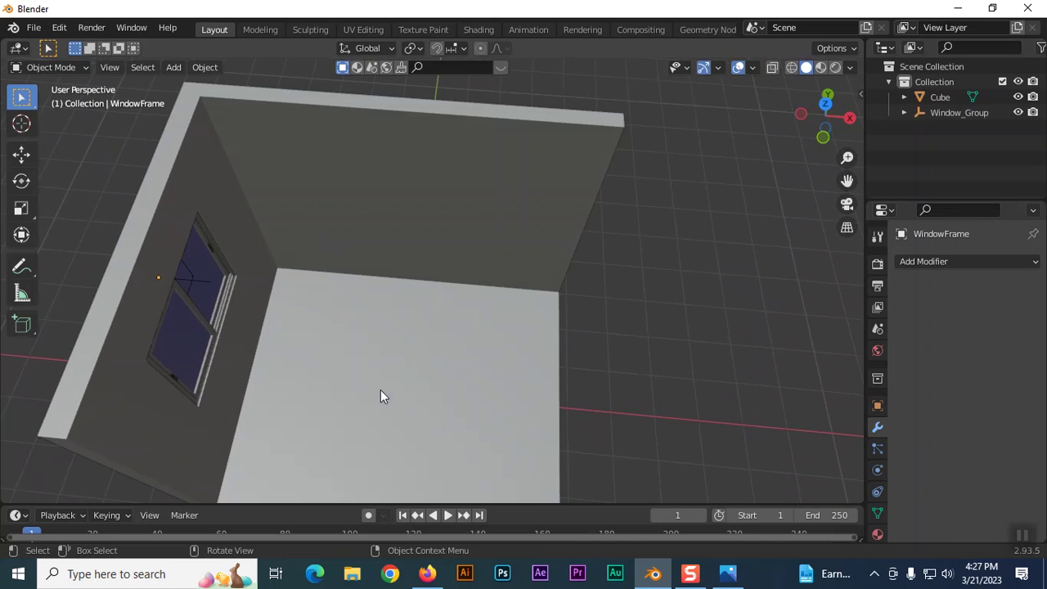
mouse_move(540, 349)
middle_mouse_down()
mouse_move(543, 306)
mouse_move(404, 311)
middle_mouse_up()
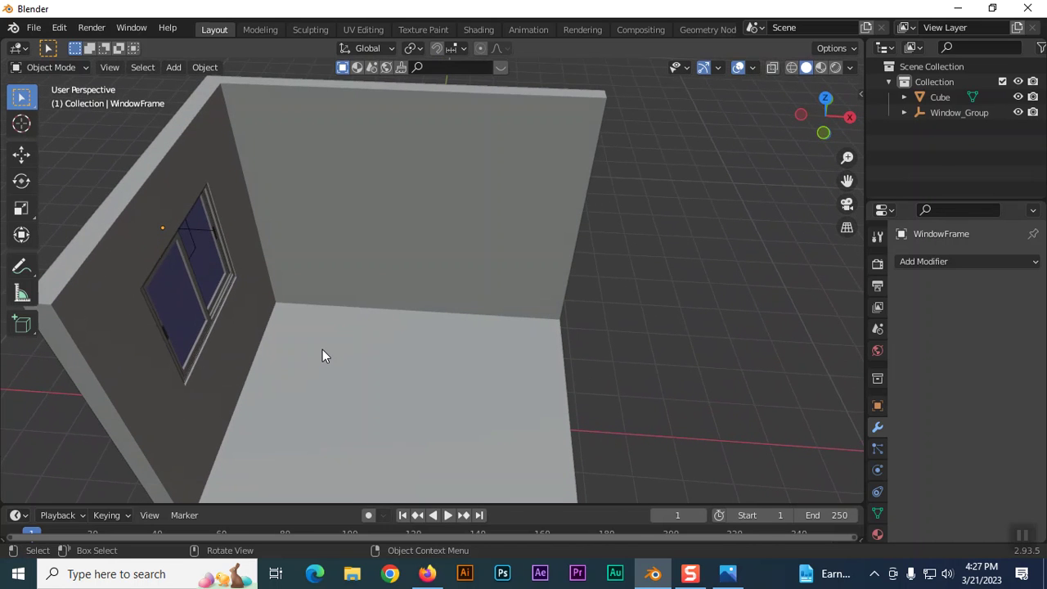
key("KP_7")
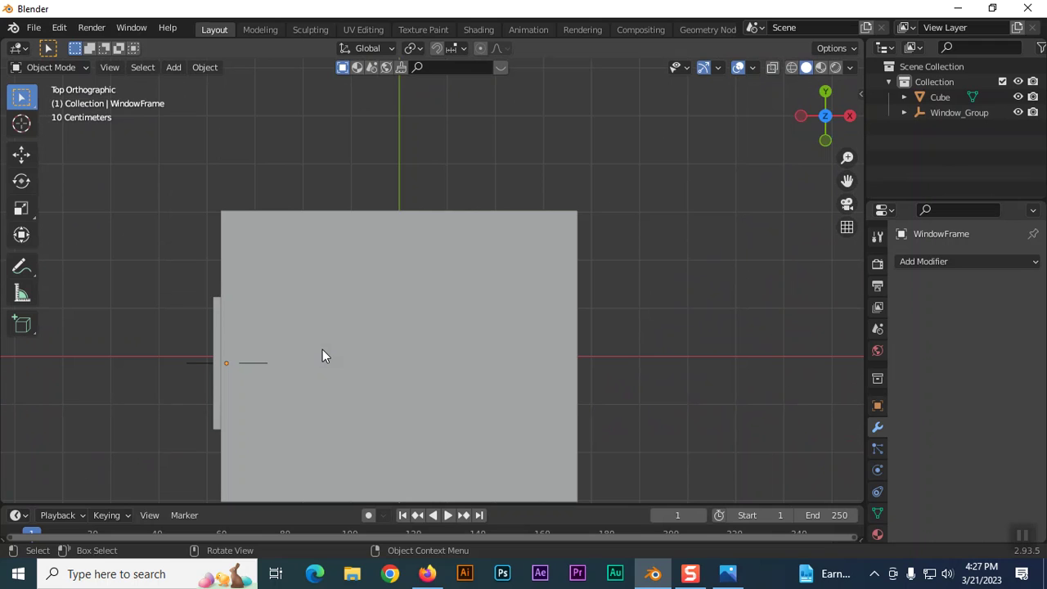
middle_click_drag(662, 374, 660, 275, "shift")
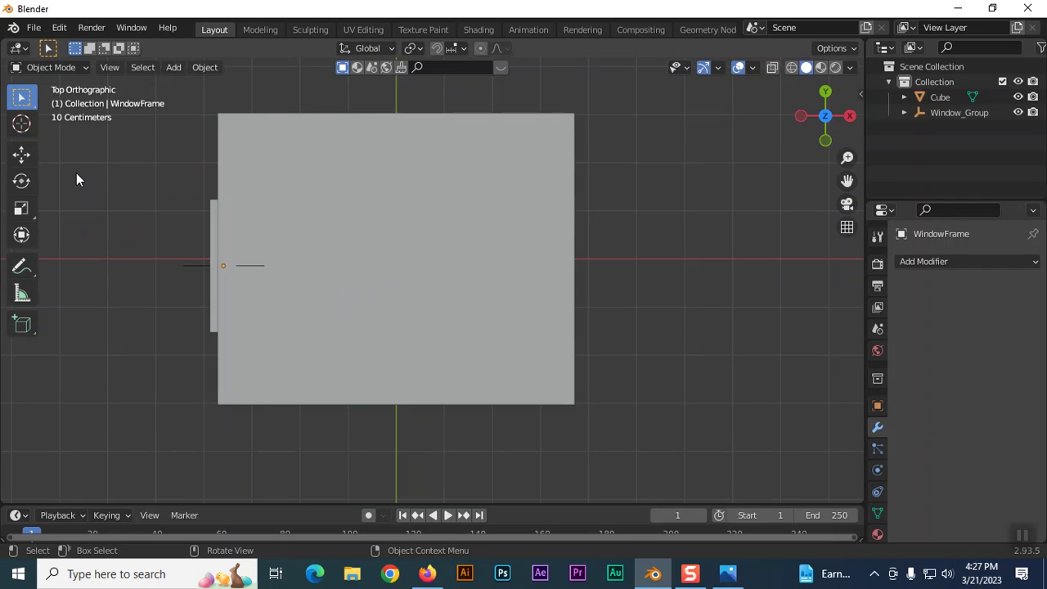
Place the 3D cursor at the floor centre and add a cube mesh there
left_click(20, 125)
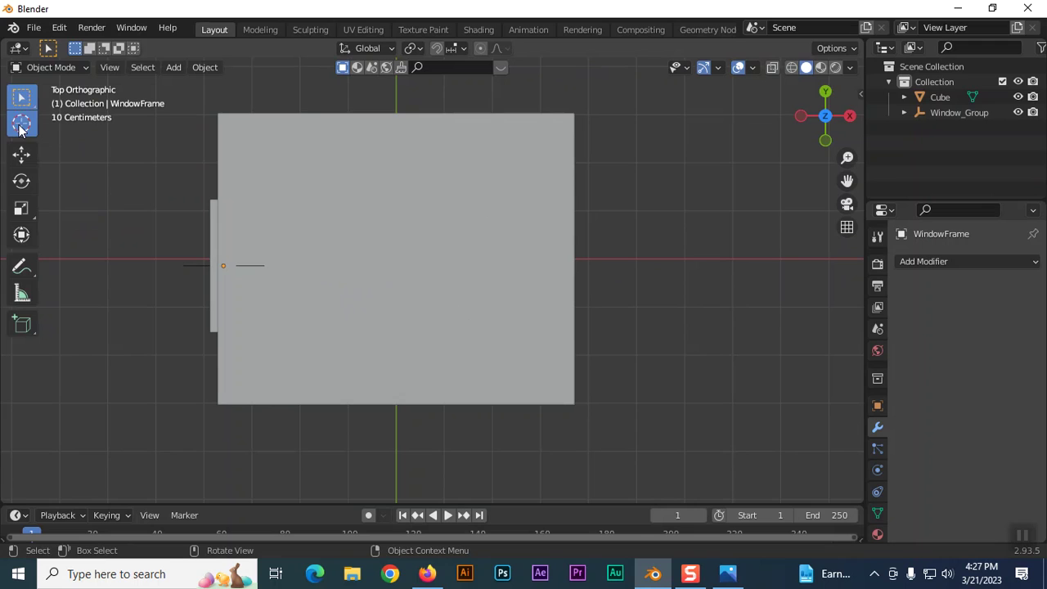
left_click(392, 263)
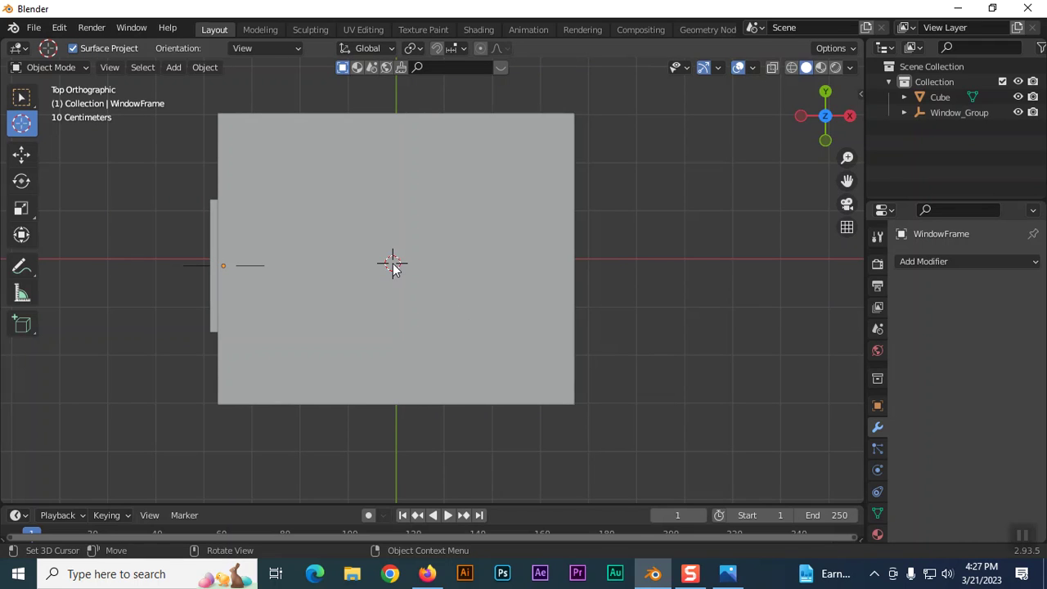
left_click(169, 67)
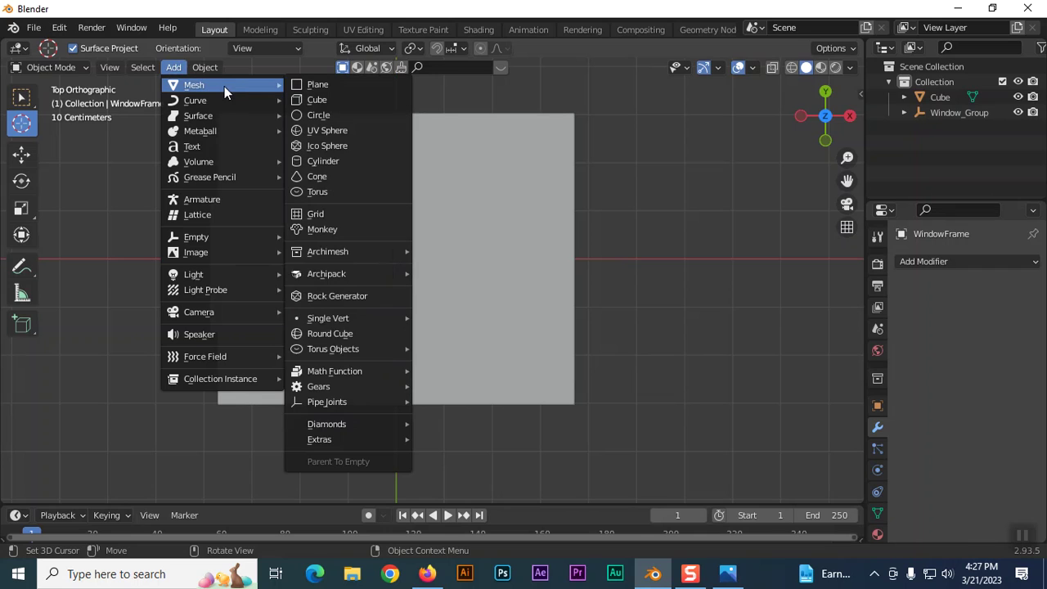
mouse_move(194, 85)
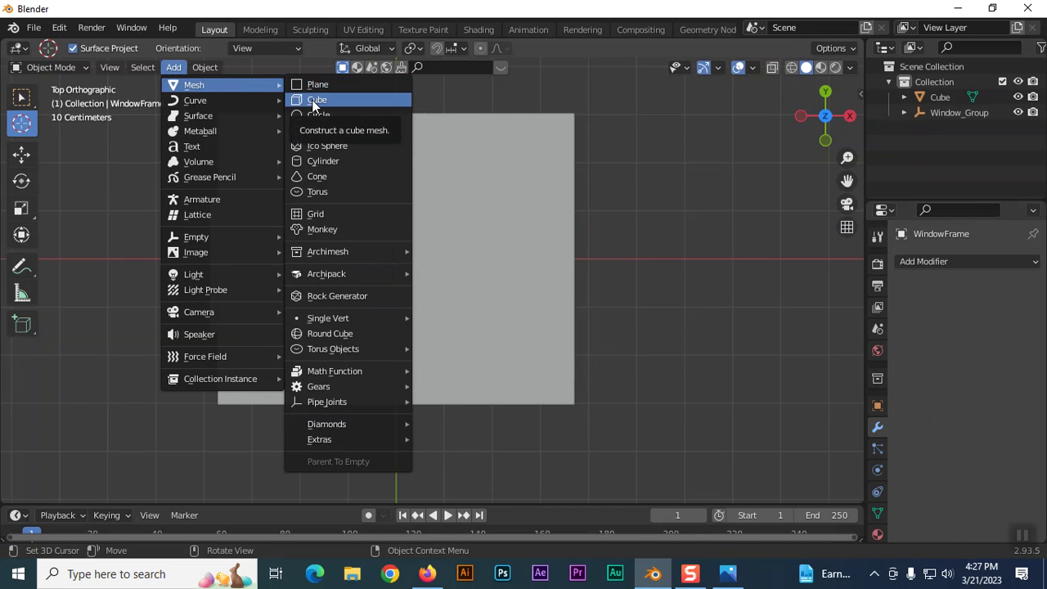
left_click(313, 103)
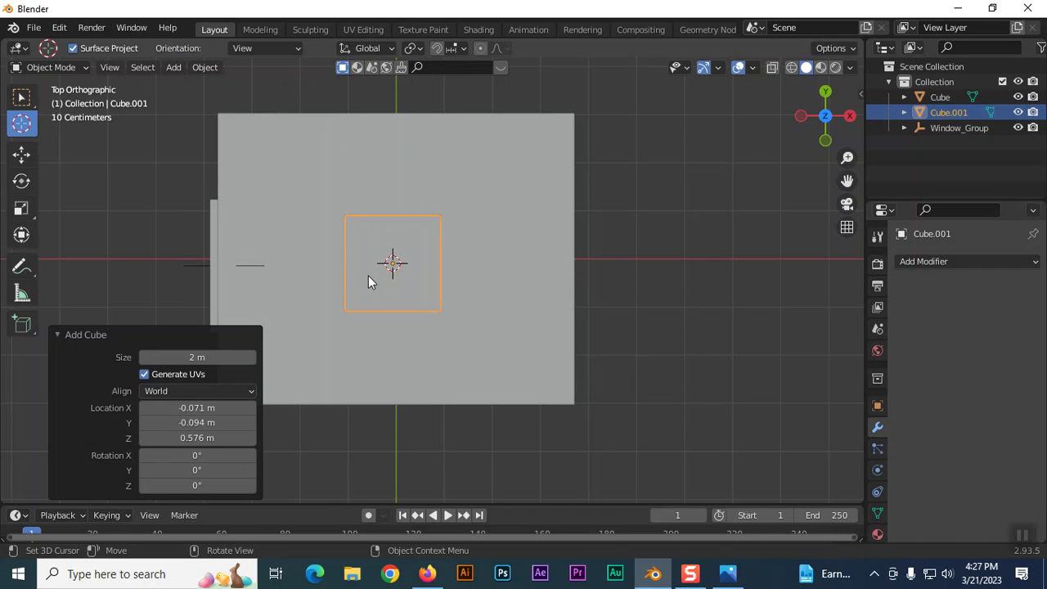
left_click(68, 340)
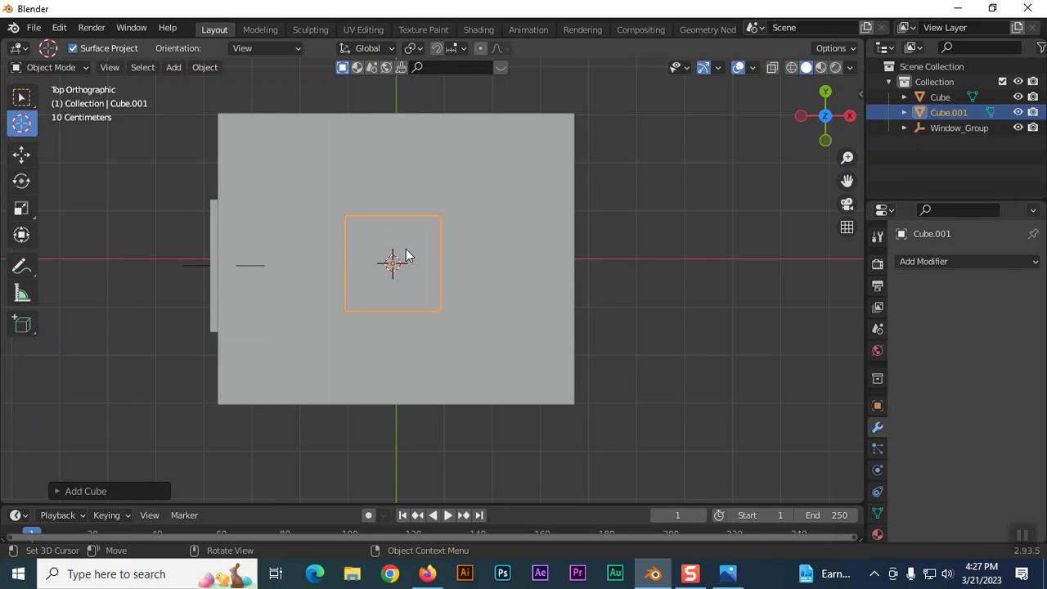
Scale the cube about twice as wide along X and stretch it along Y
key("s")
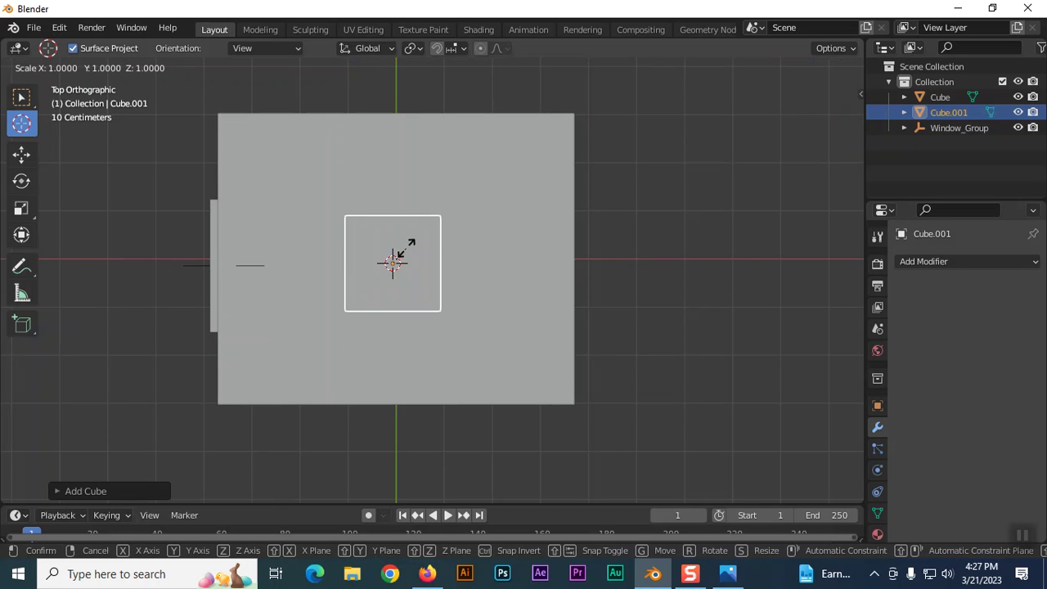
key("x")
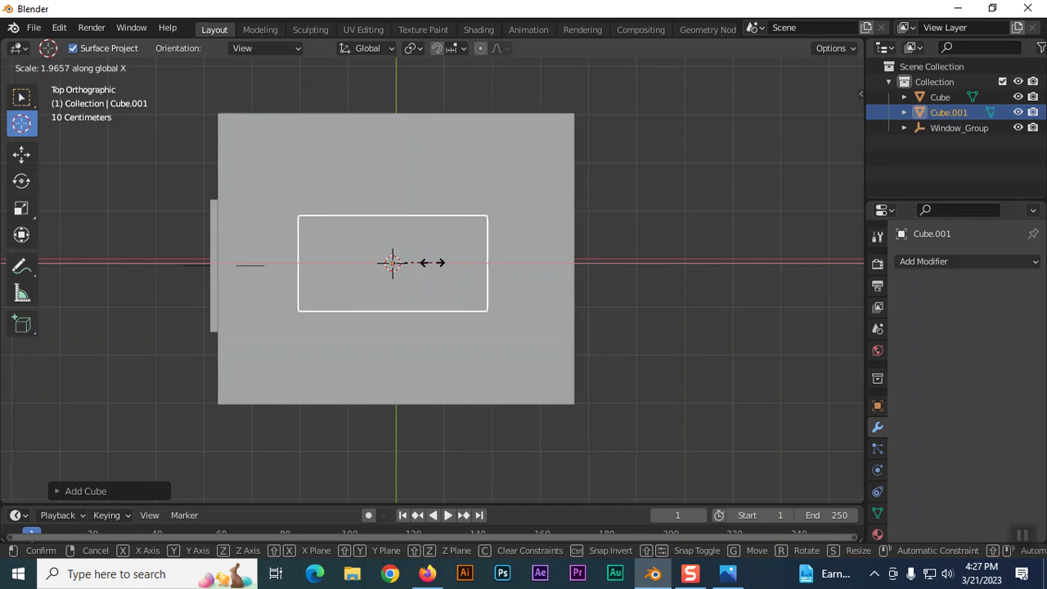
left_click(433, 263)
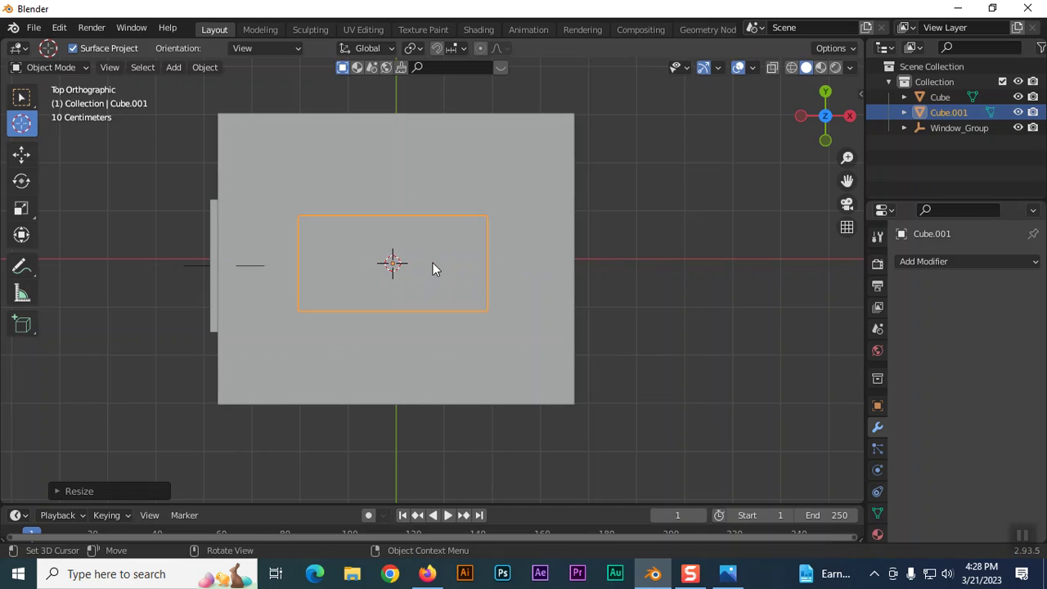
key("s")
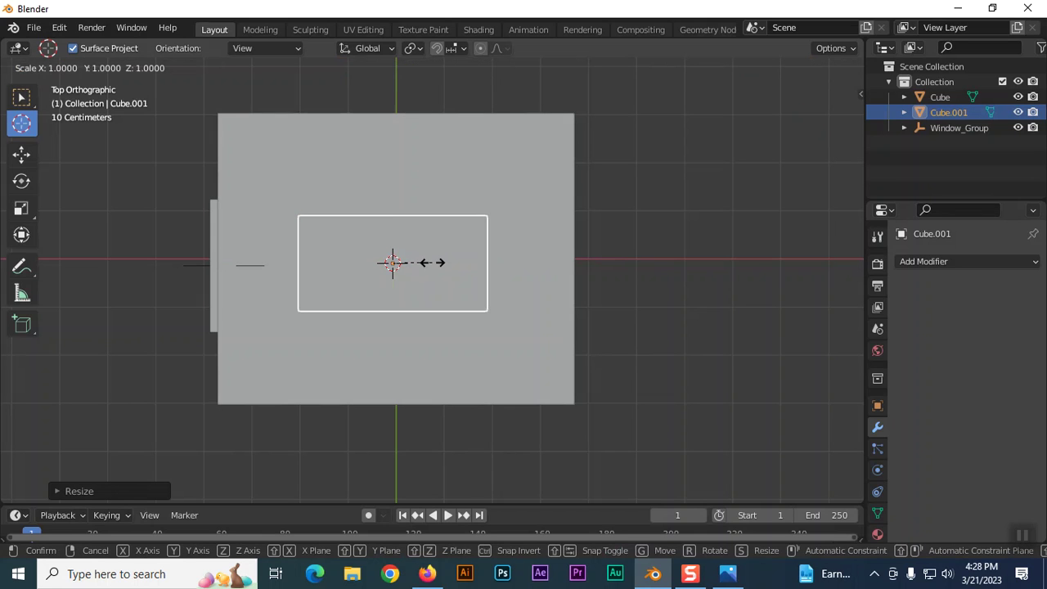
key("y")
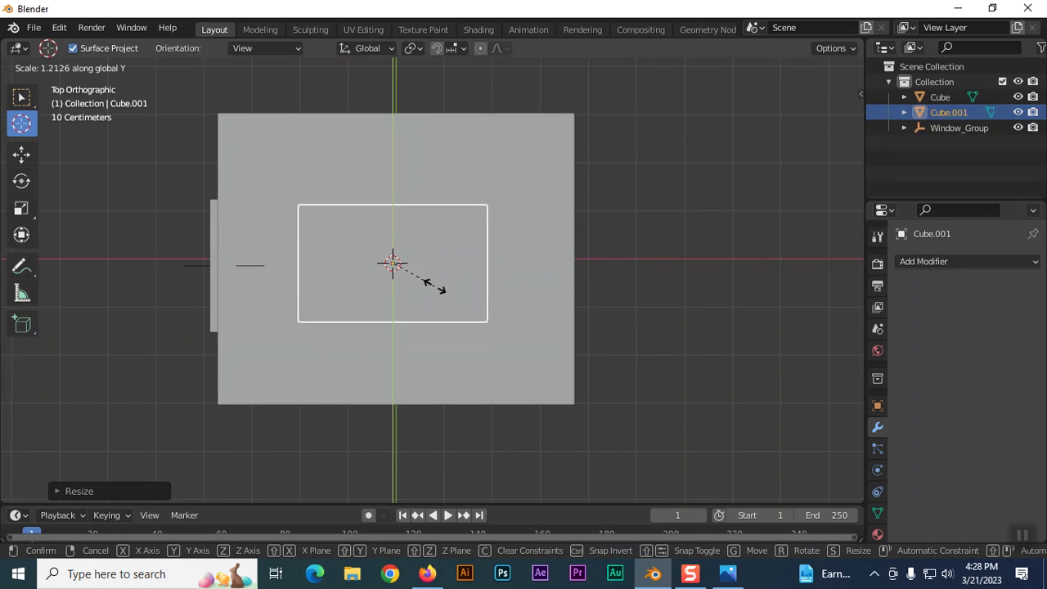
left_click(434, 287)
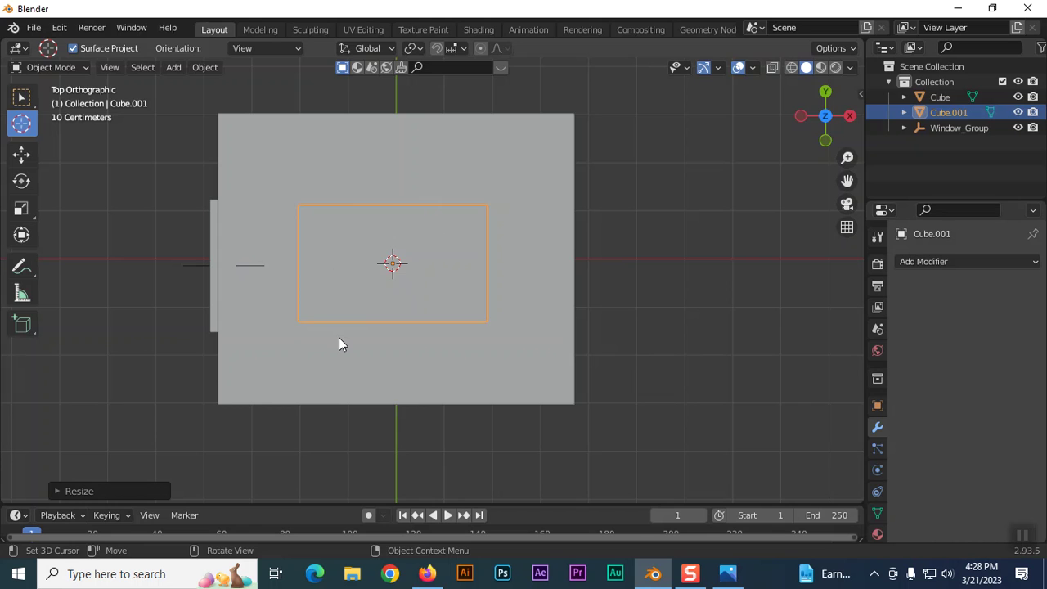
middle_click_drag(338, 337, 339, 261)
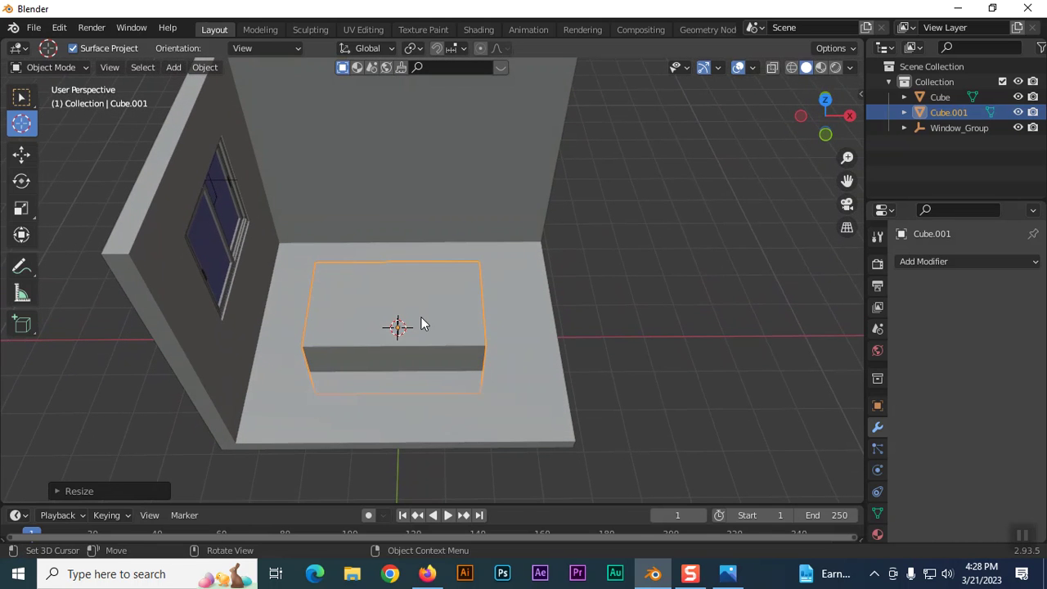
Move the bed block along X toward the window wall
key("g")
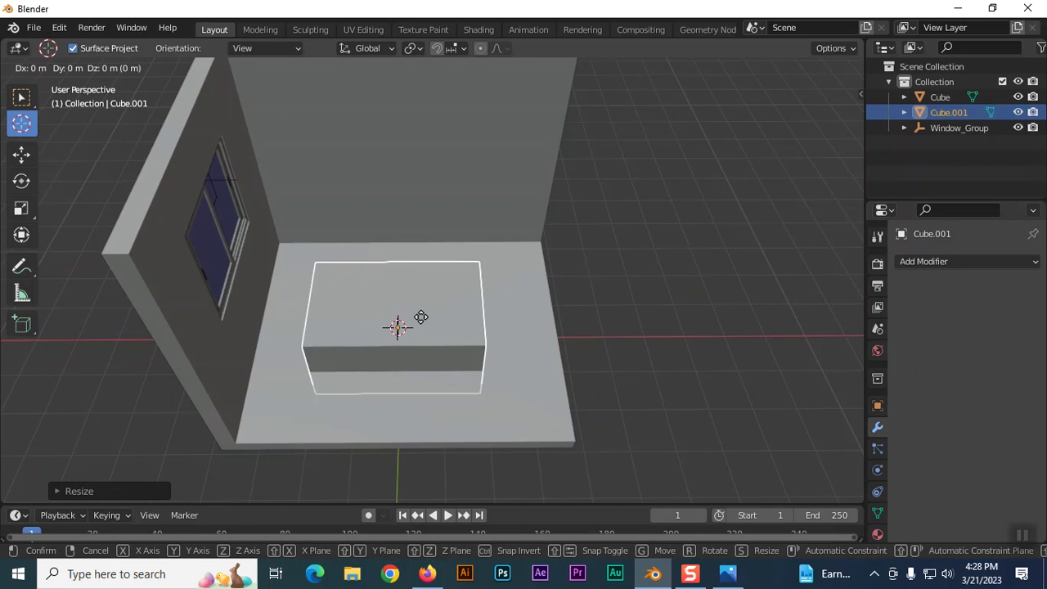
key("x")
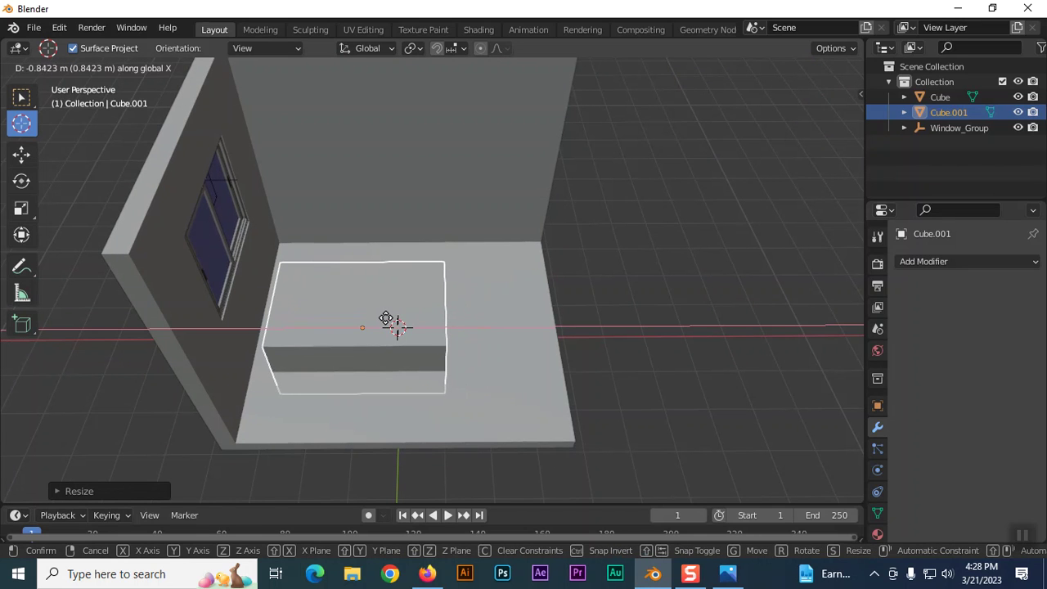
left_click(385, 319)
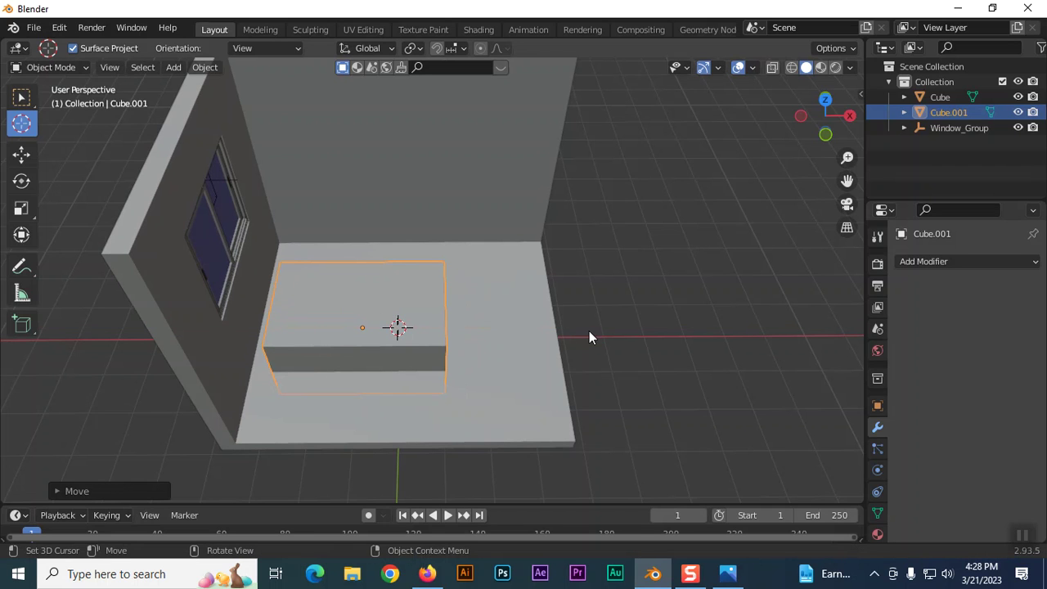
In front view, flatten the block along Z to about a third of its height
key("KP_1")
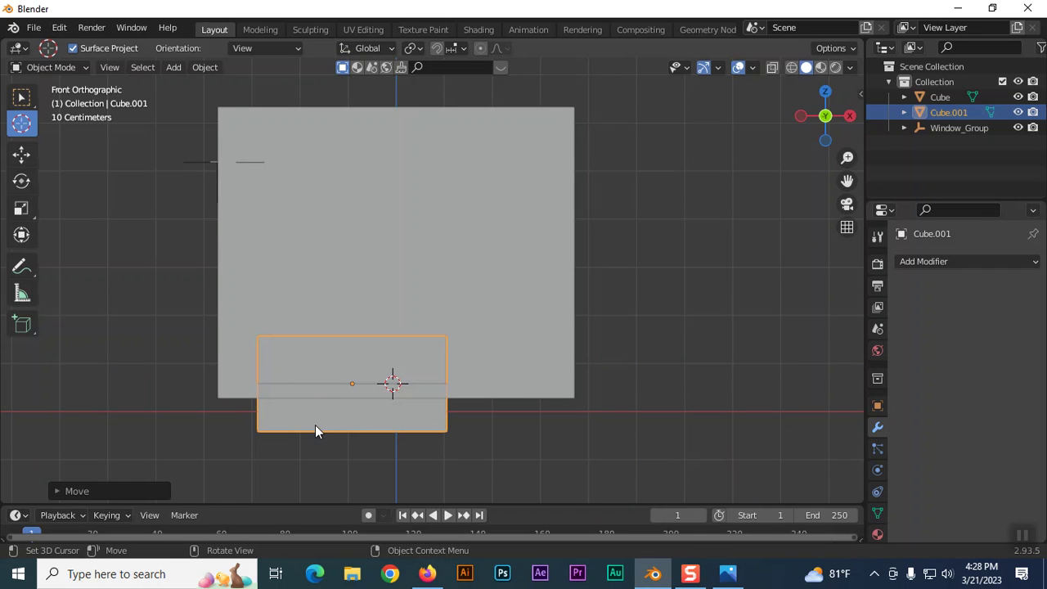
key("s")
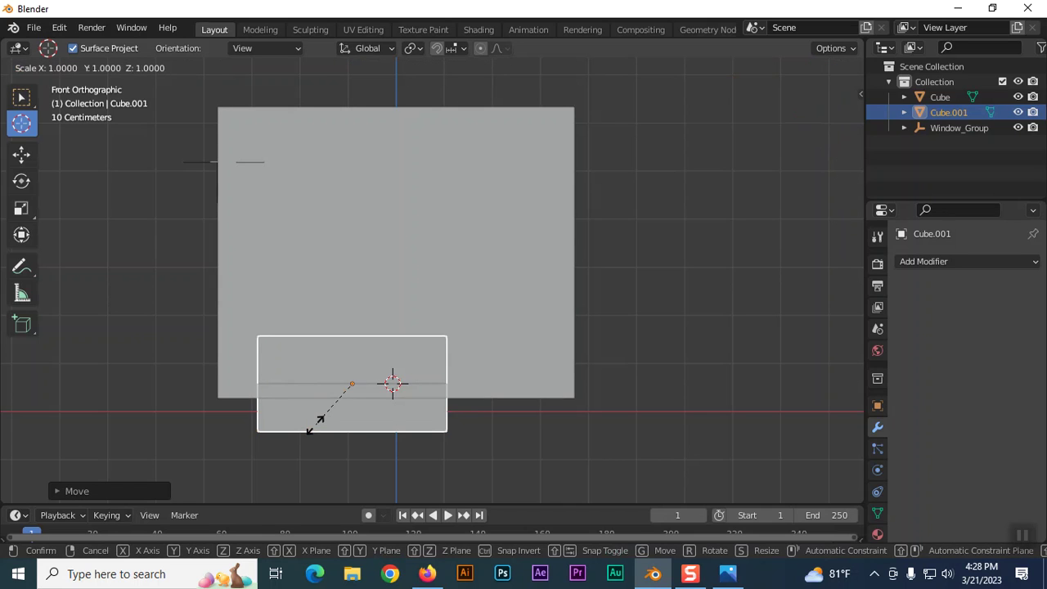
key("z")
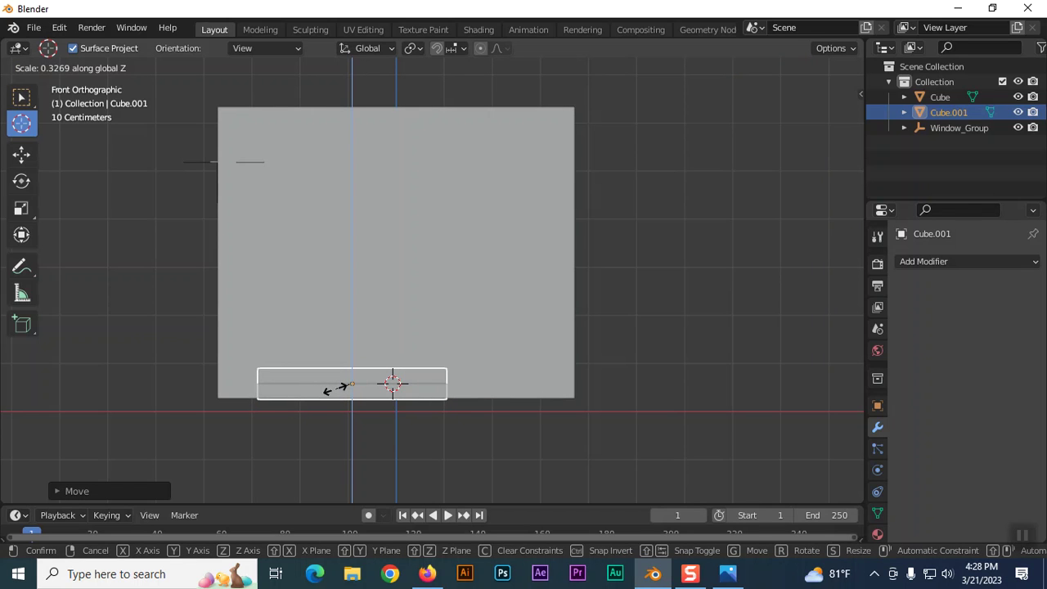
left_click(338, 388)
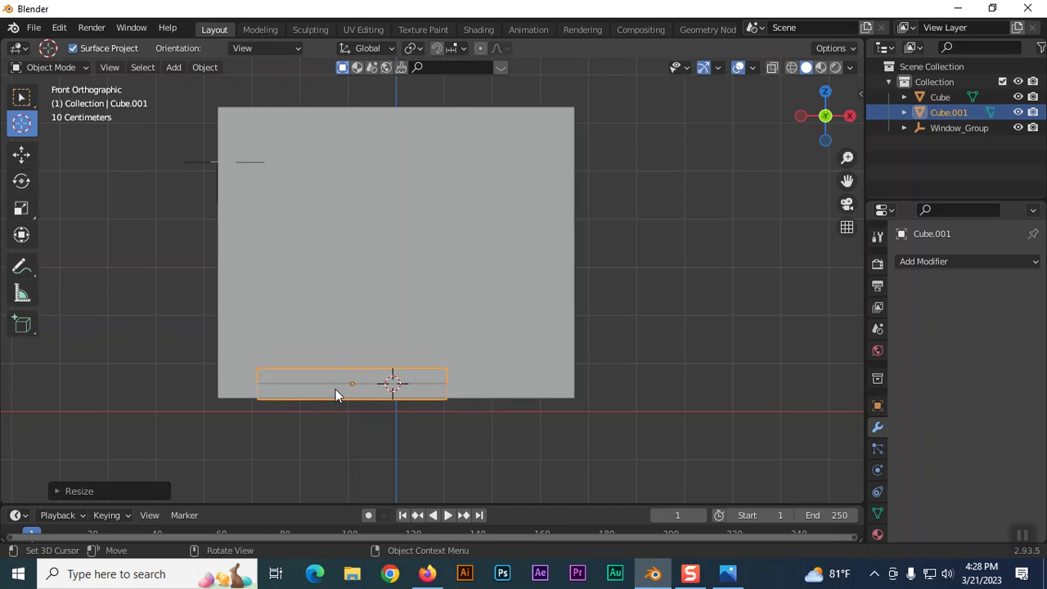
Raise the flattened block along Z so it rests on the floor
key("g")
key("z")
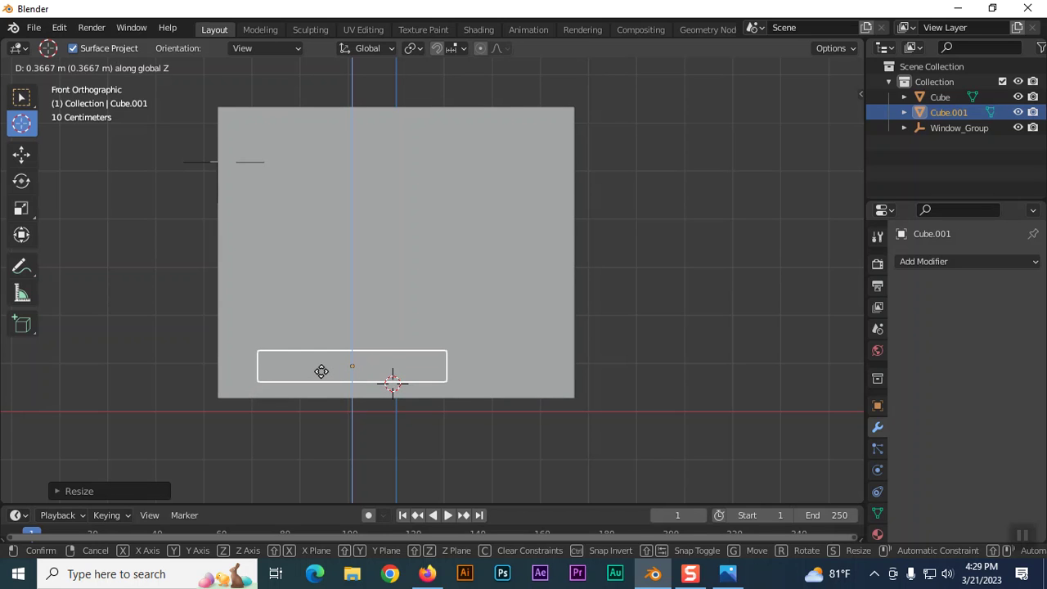
left_click(321, 373)
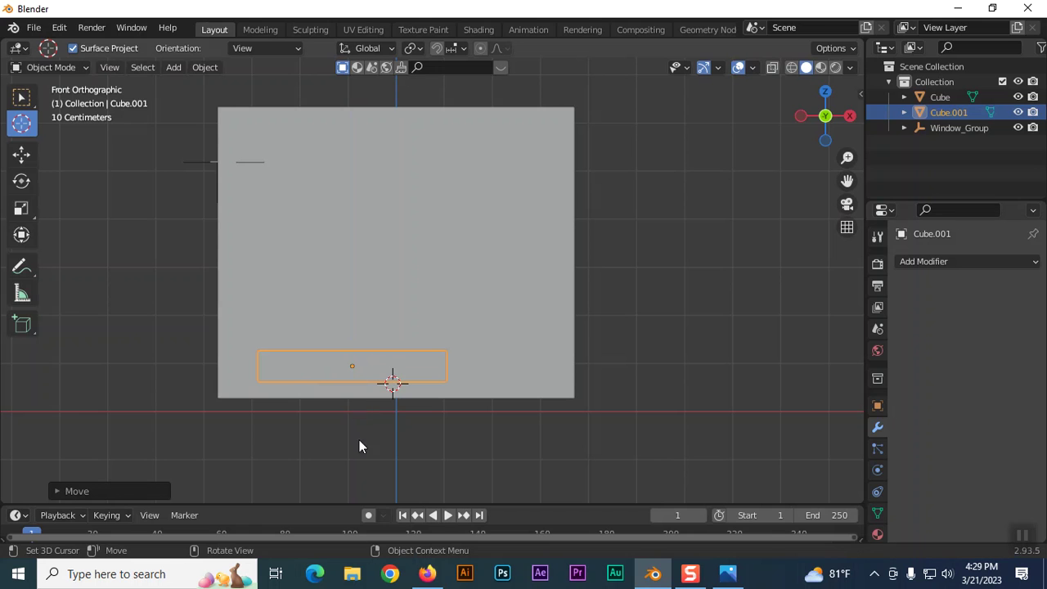
mouse_move(428, 442)
middle_mouse_down()
mouse_move(422, 496)
mouse_move(428, 439)
middle_mouse_up()
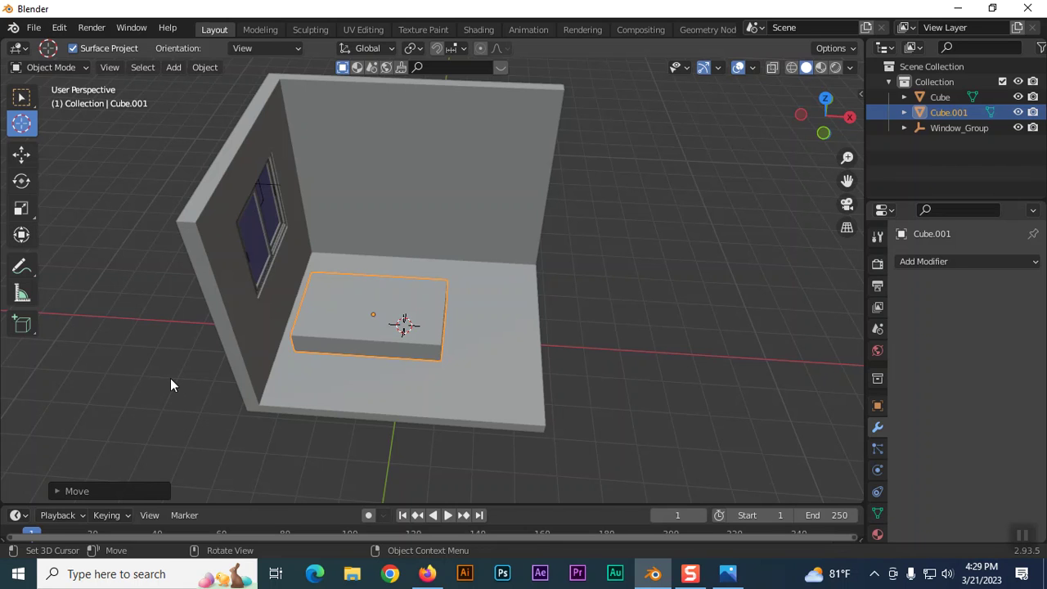
In Edit Mode, loop-cut across the bed block and slide the cut near its window end
key("Tab")
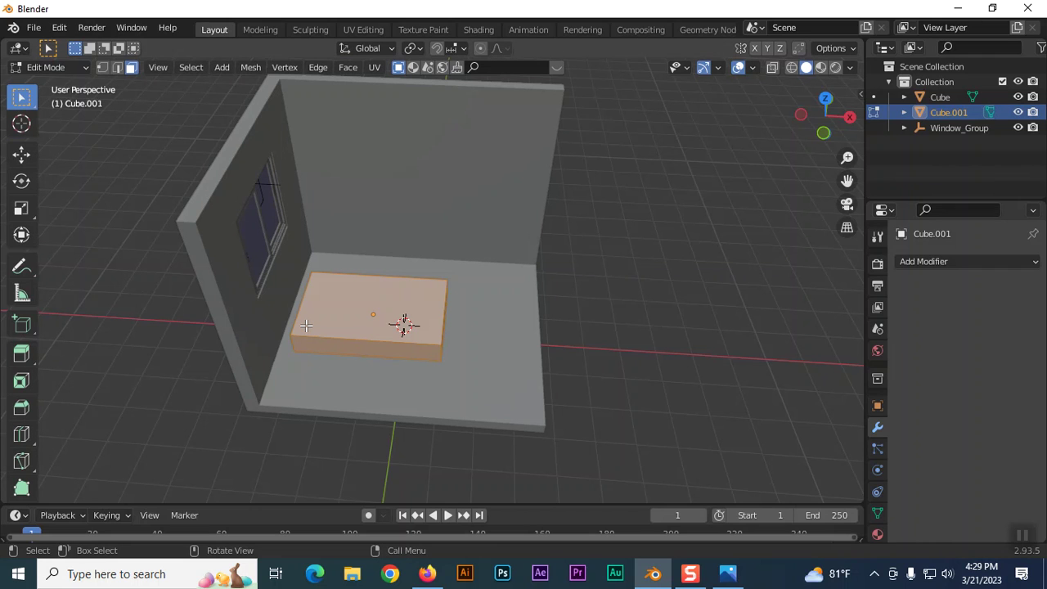
left_click(21, 435)
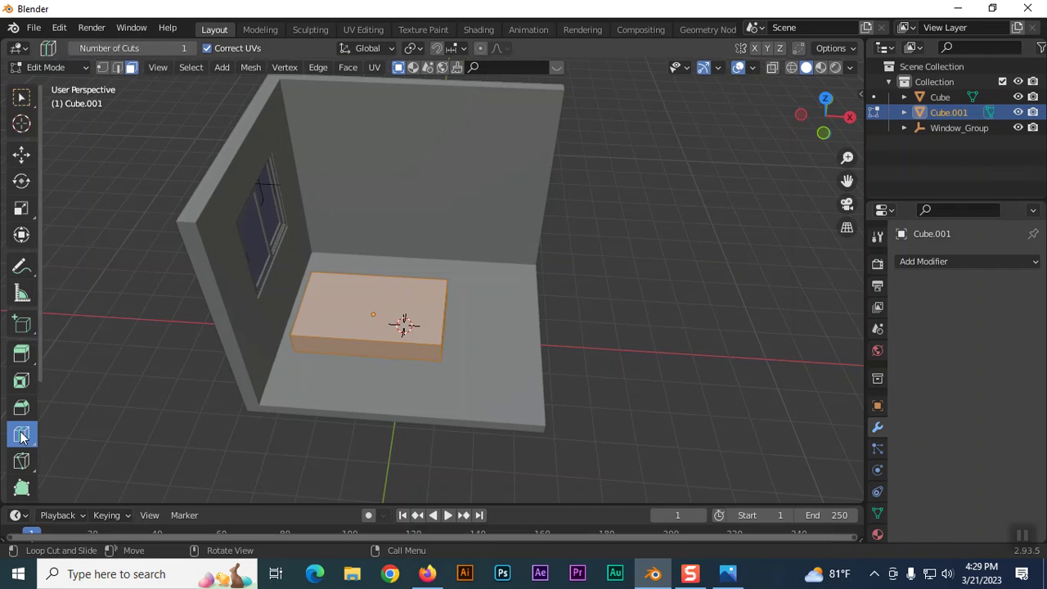
left_click(370, 324)
left_click_drag(370, 324, 340, 327)
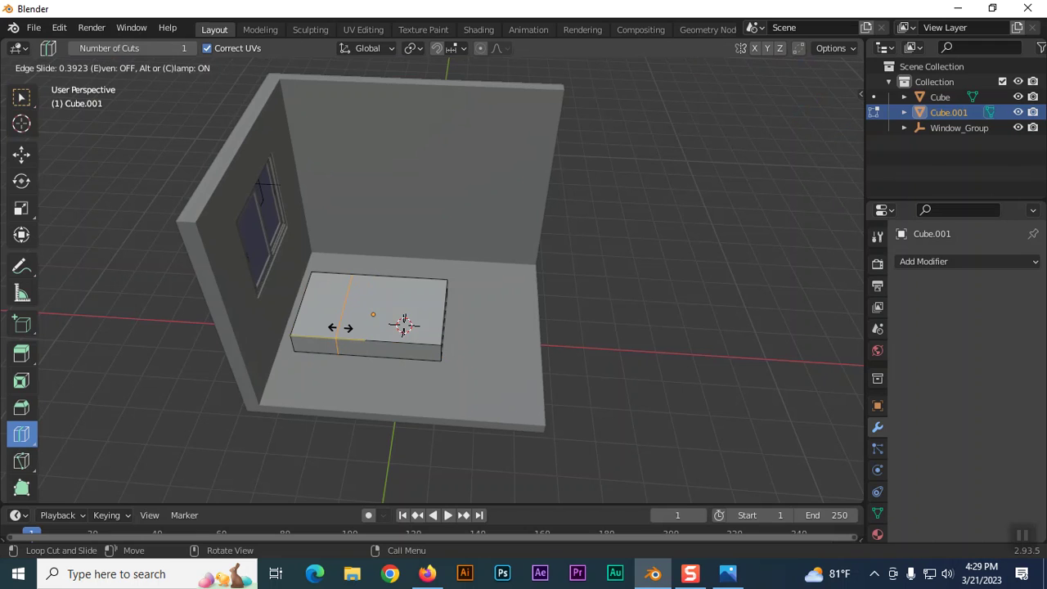
left_click_drag(341, 327, 302, 337)
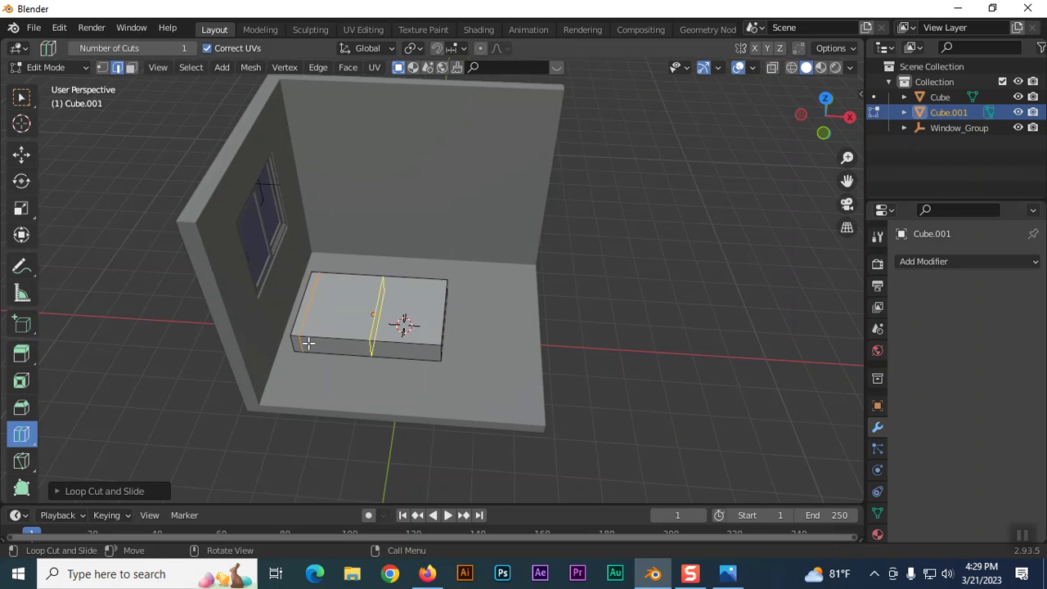
key("KP_7")
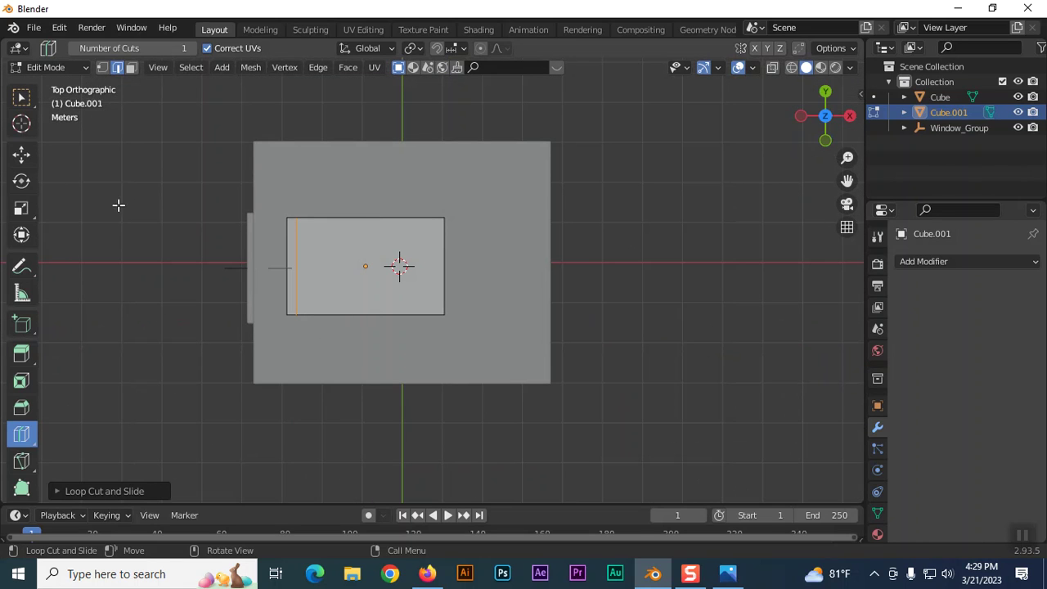
Select the narrow end face and extrude it upward into a thin headboard
left_click(18, 104)
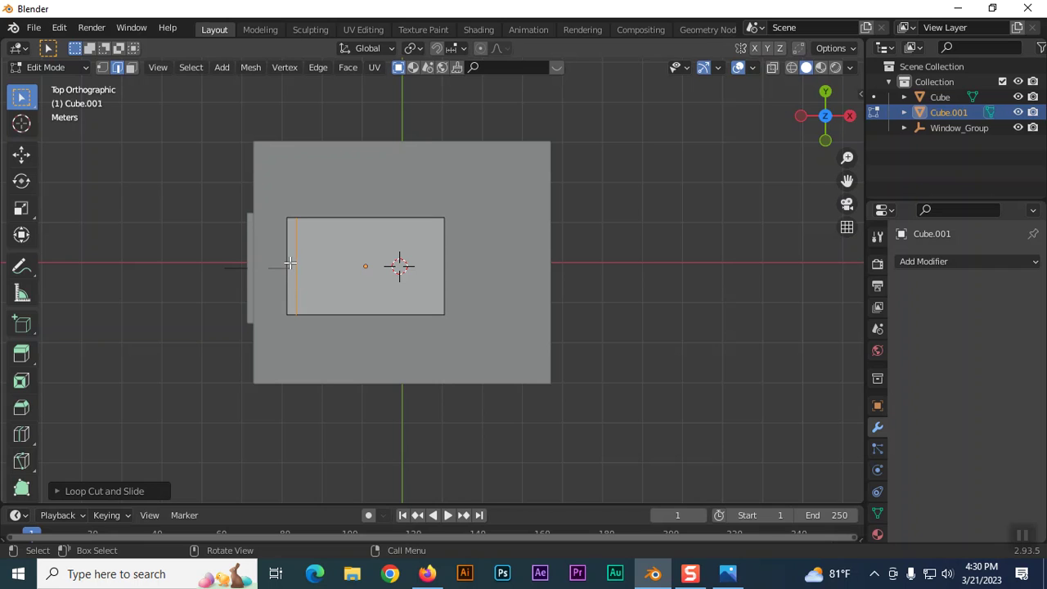
left_click(131, 67)
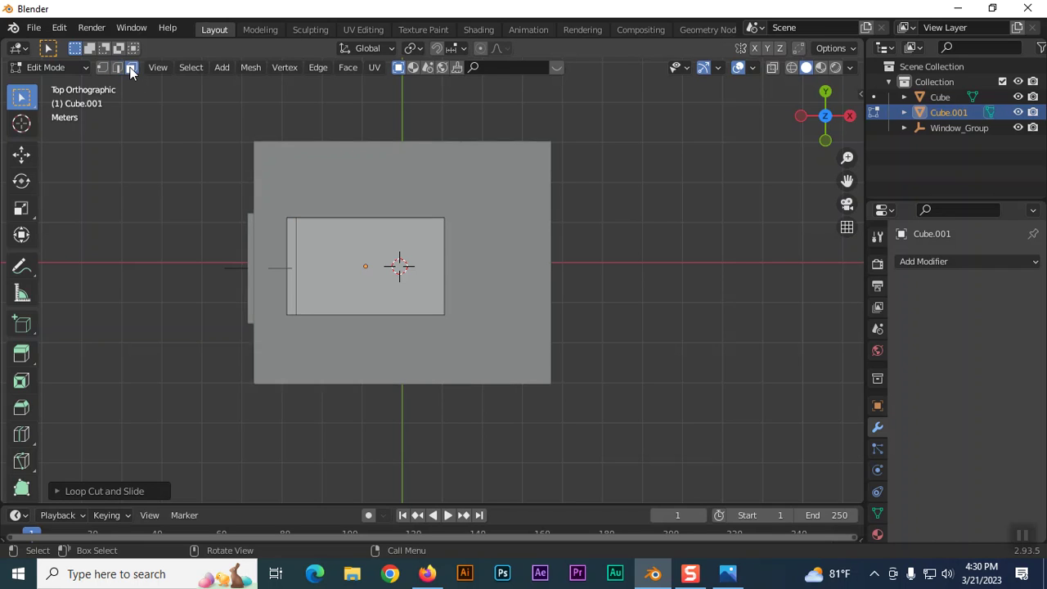
left_click(292, 282)
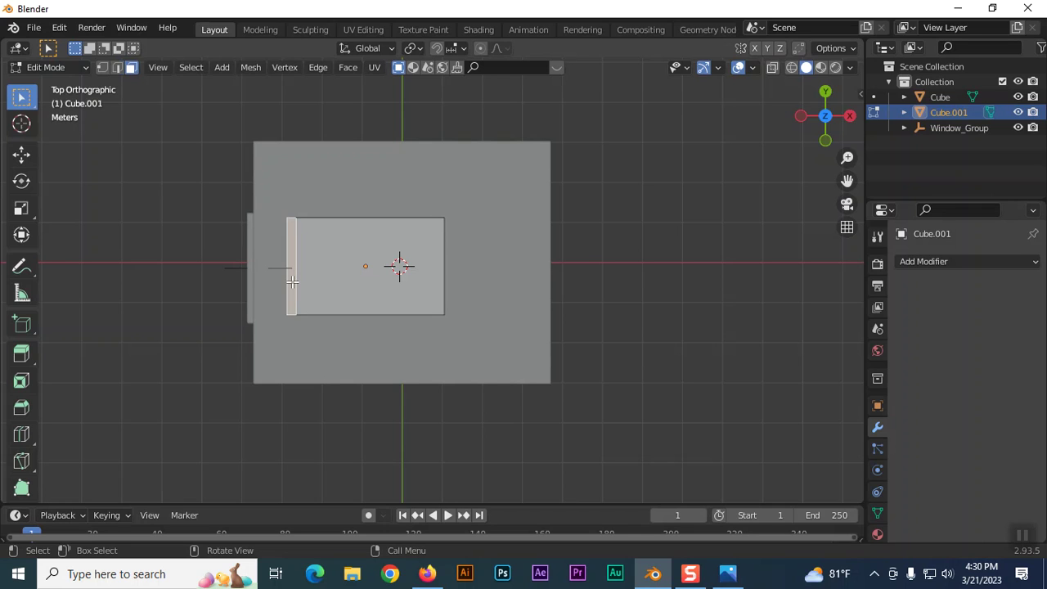
key("KP_1")
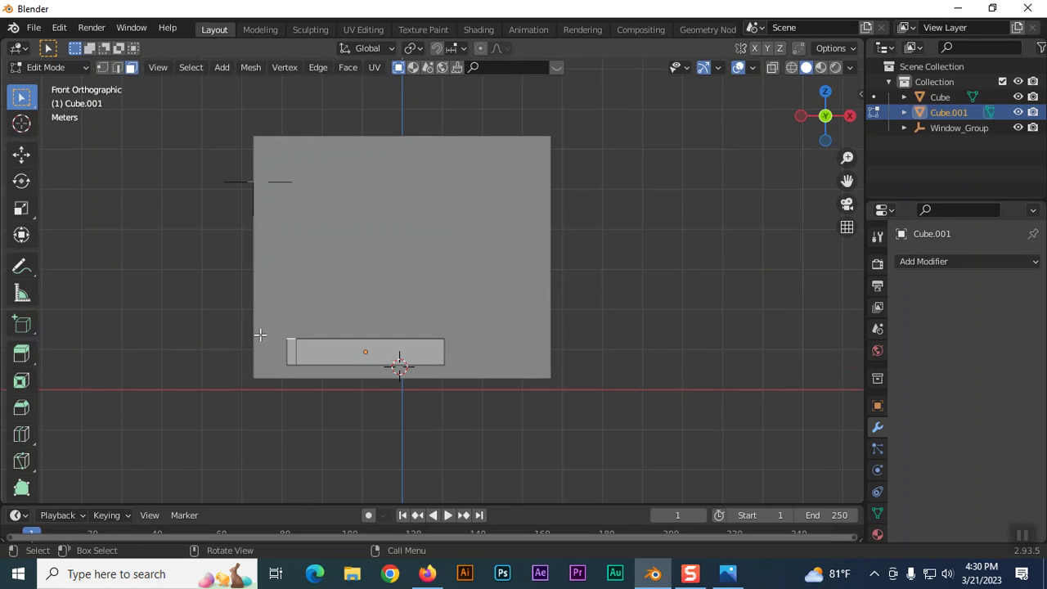
left_click(21, 354)
left_click_drag(291, 281, 291, 242)
mouse_move(461, 319)
middle_mouse_down()
mouse_move(444, 357)
mouse_move(374, 345)
mouse_move(420, 346)
mouse_move(413, 340)
mouse_move(418, 375)
mouse_move(445, 384)
mouse_move(444, 369)
mouse_move(463, 359)
mouse_move(470, 379)
mouse_move(432, 398)
mouse_move(414, 374)
middle_mouse_up()
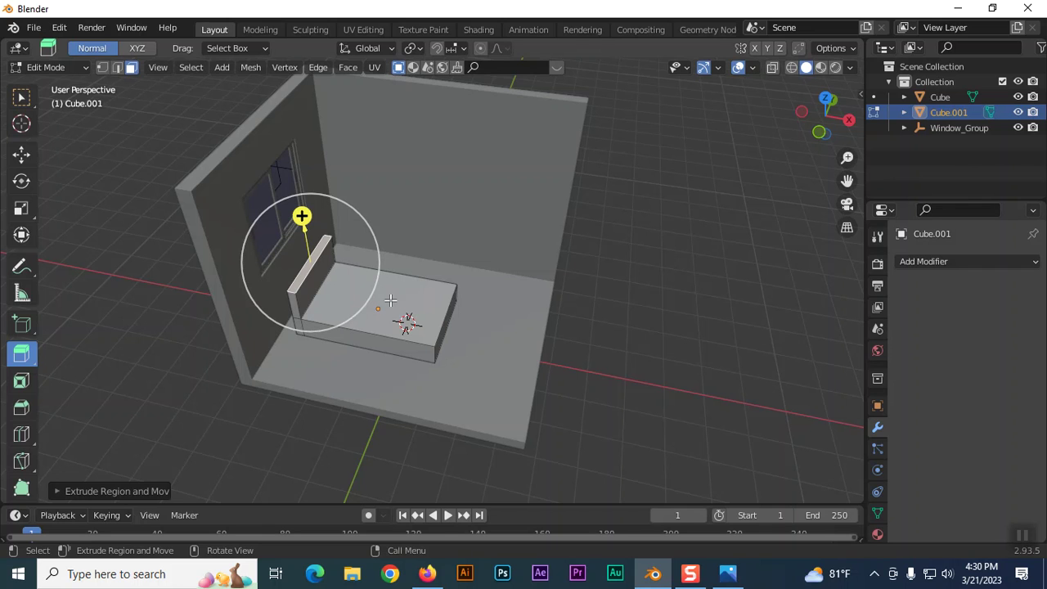
Inset the bed's top face to leave a narrow border
left_click(390, 300)
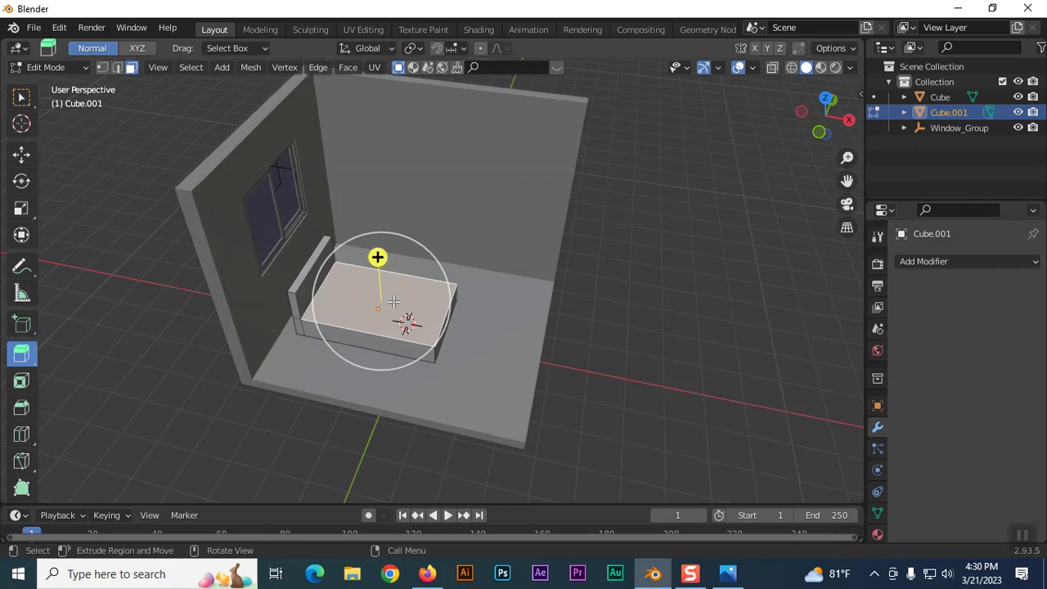
left_click(22, 382)
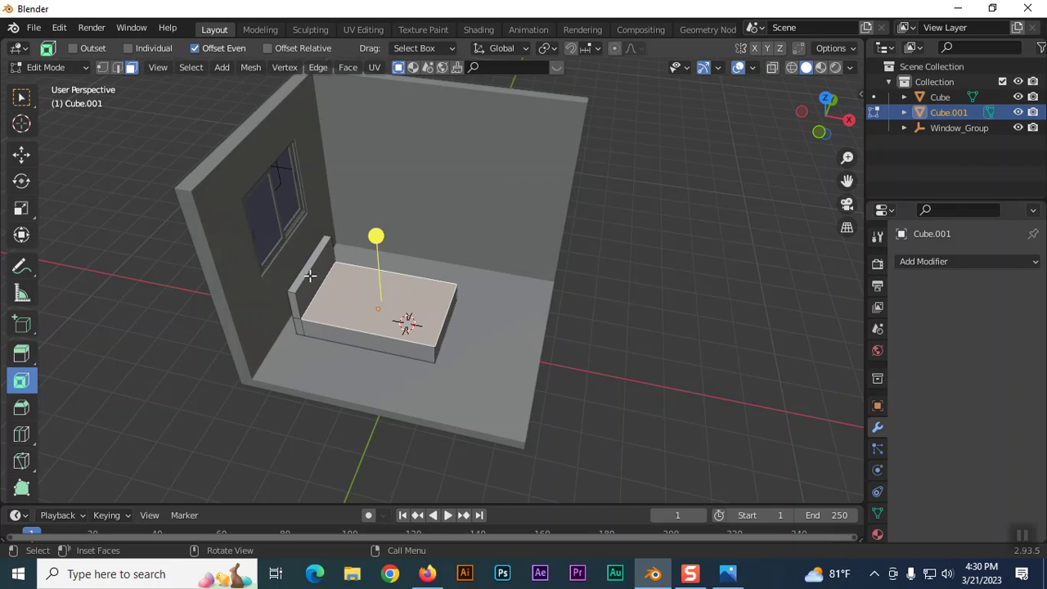
left_click_drag(376, 238, 376, 245)
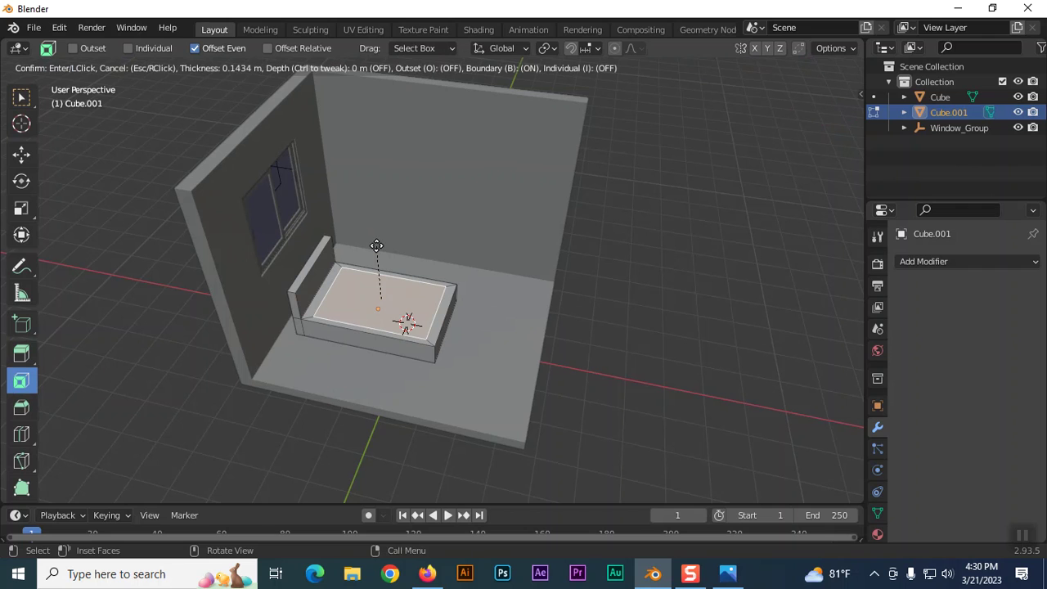
left_click_drag(377, 245, 376, 245)
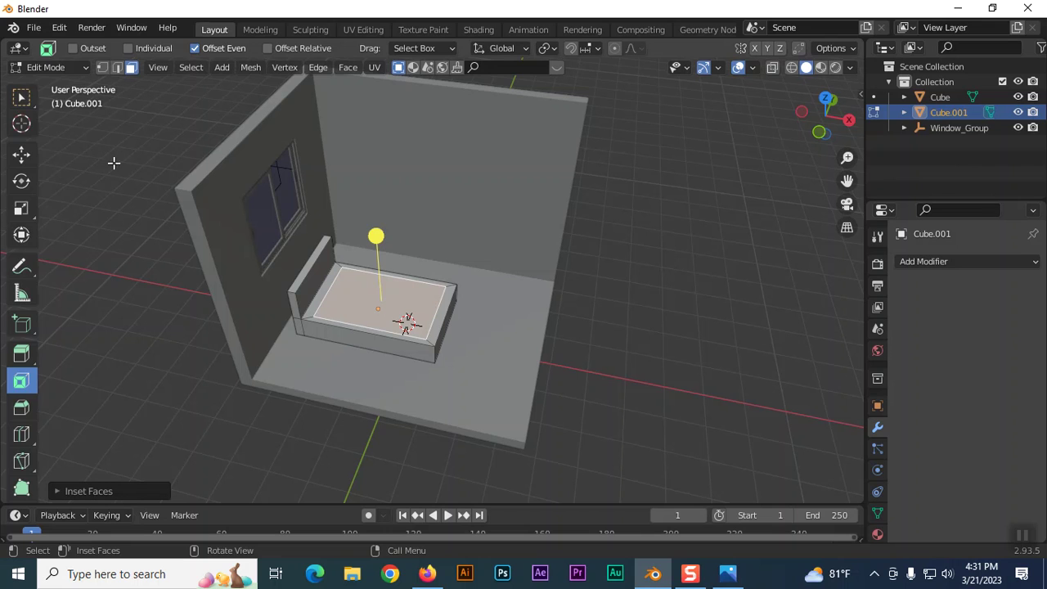
Widen the inner top face along X and shift it along X
left_click(21, 97)
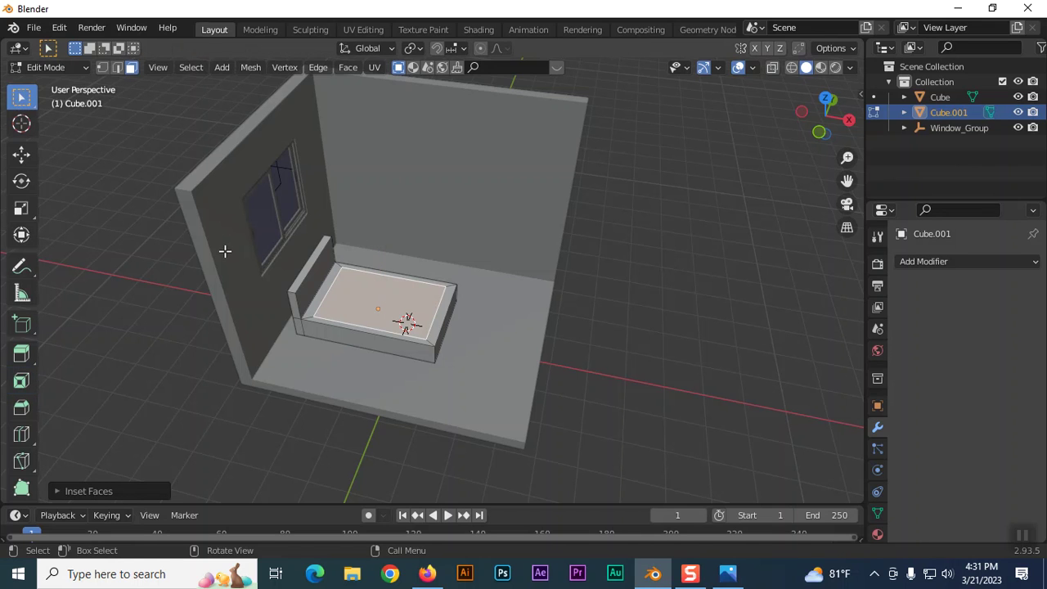
key("s")
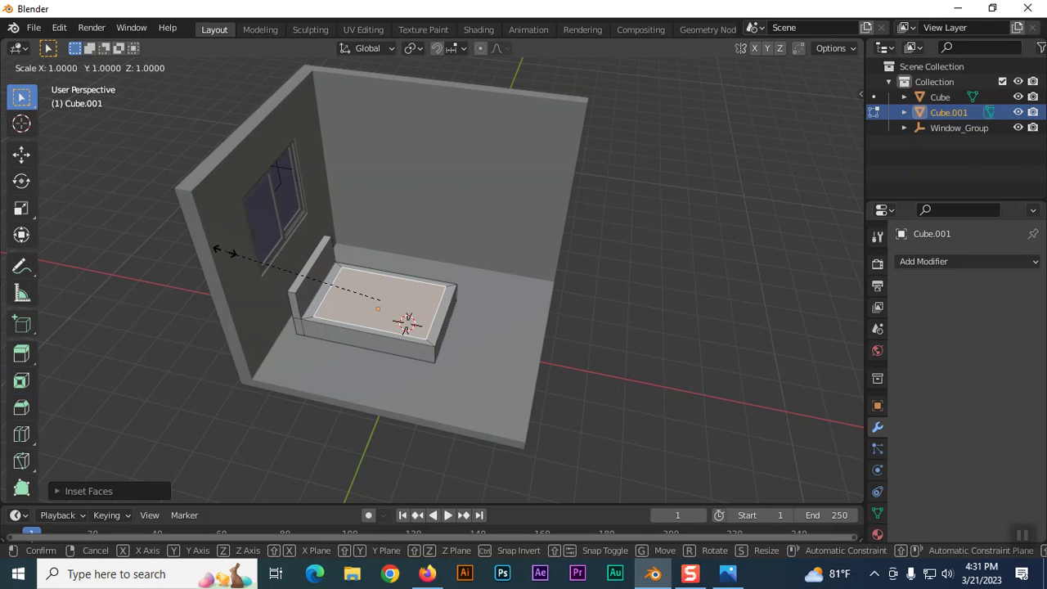
key("x")
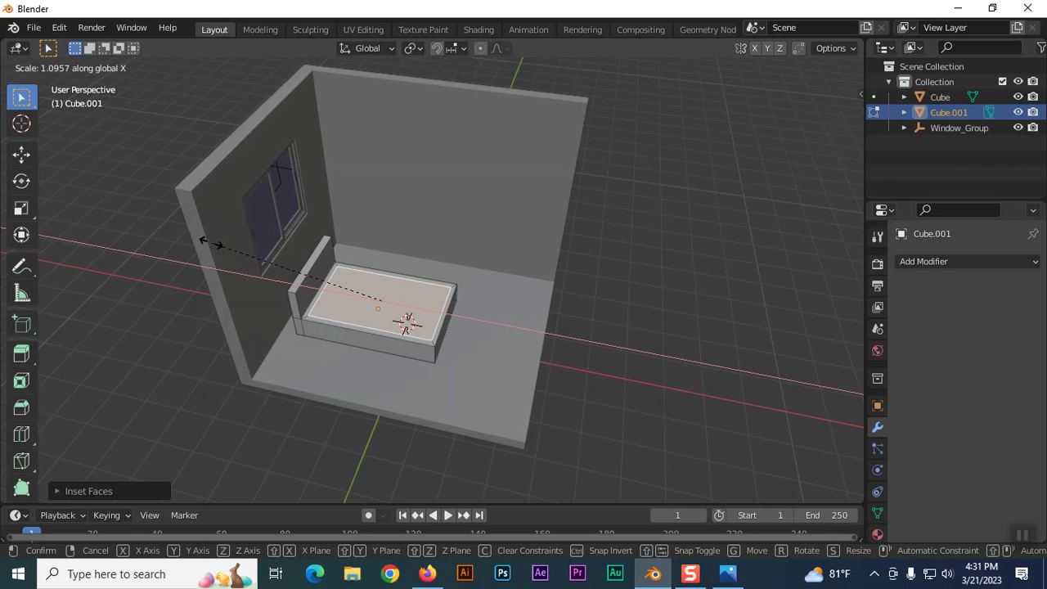
left_click(210, 243)
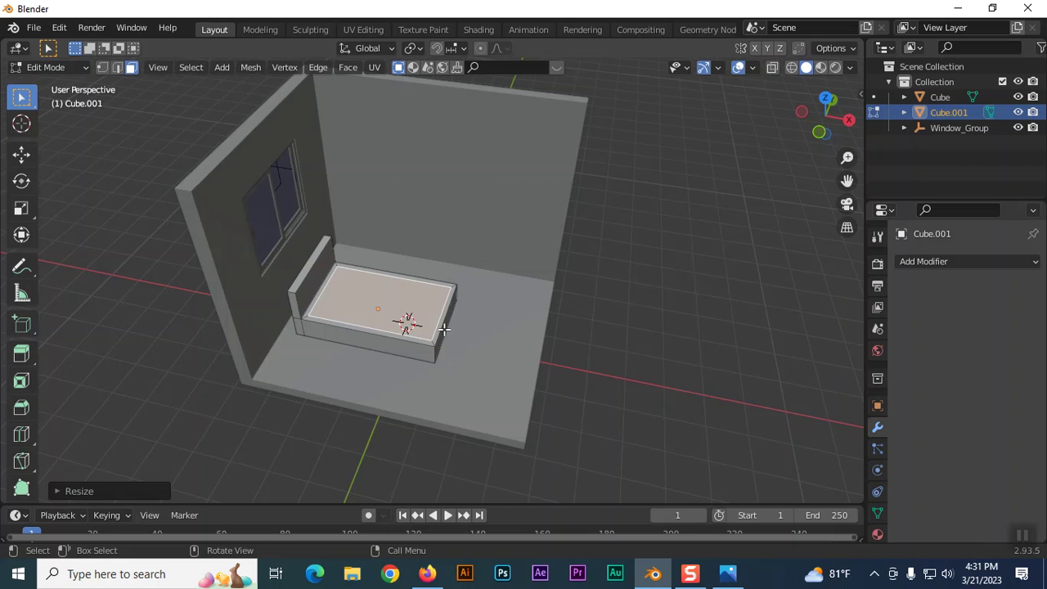
key("g")
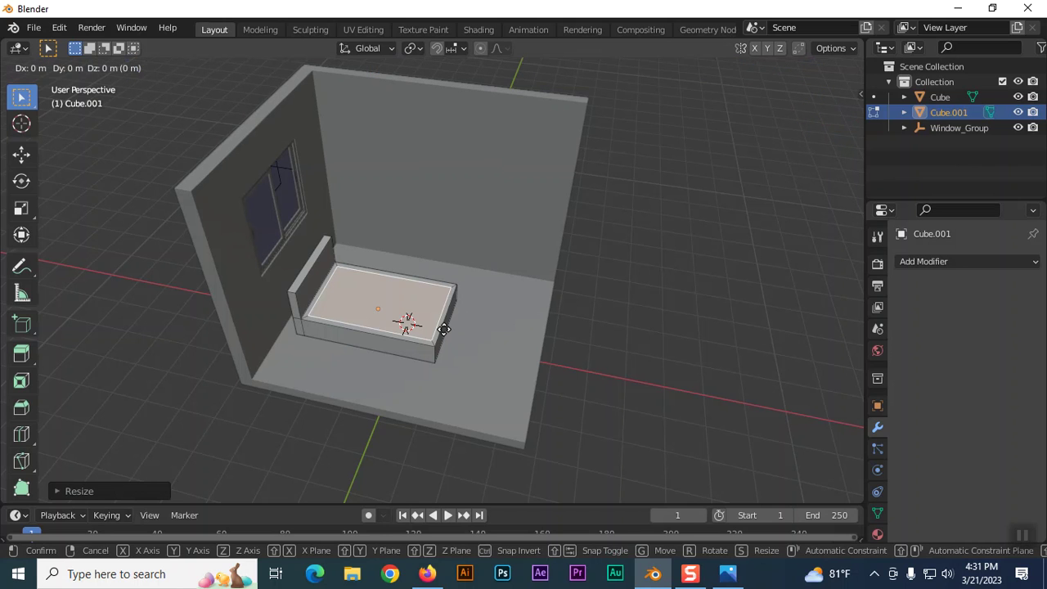
key("x")
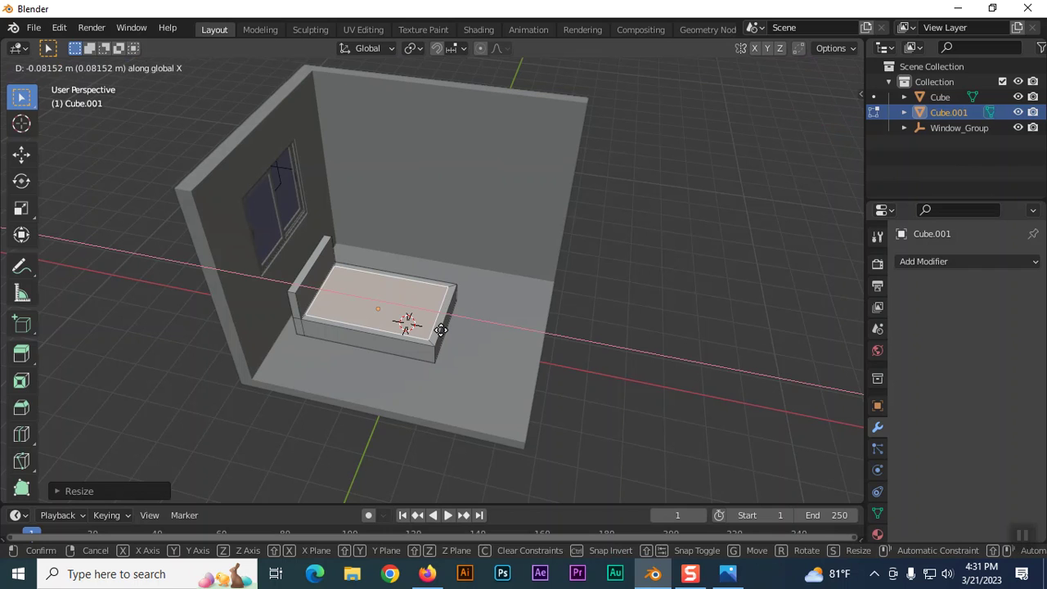
left_click(440, 330)
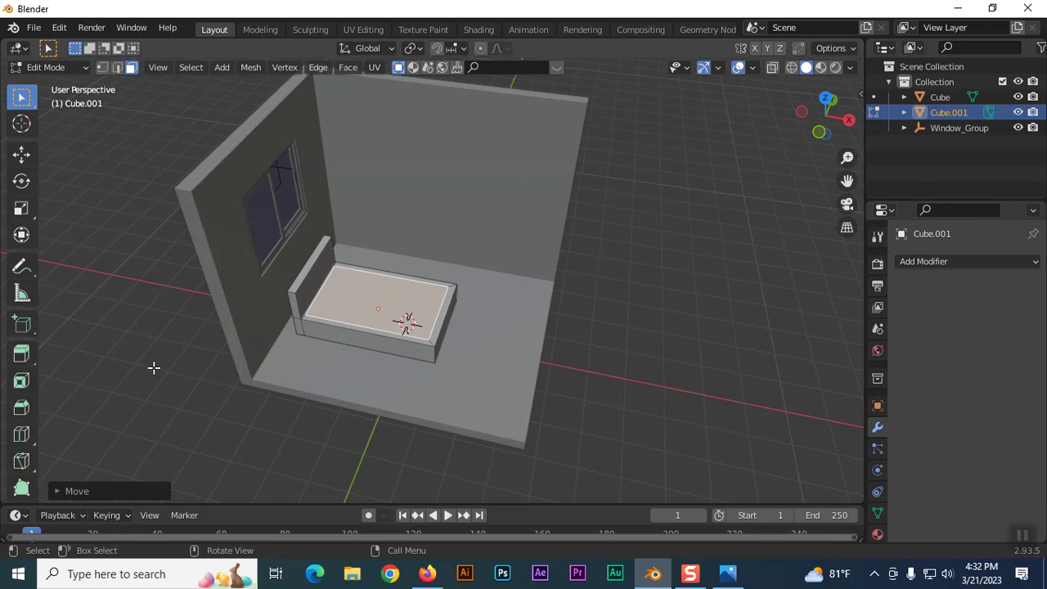
left_click(21, 355)
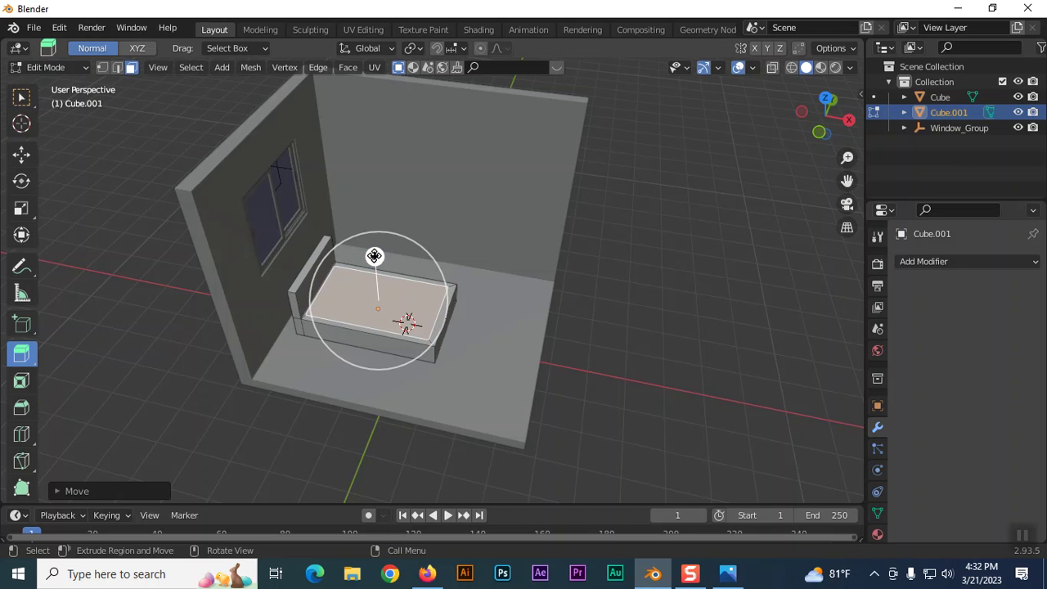
Extrude the inner top face down into the block, leaving a raised rim around it
left_click_drag(374, 256, 376, 263)
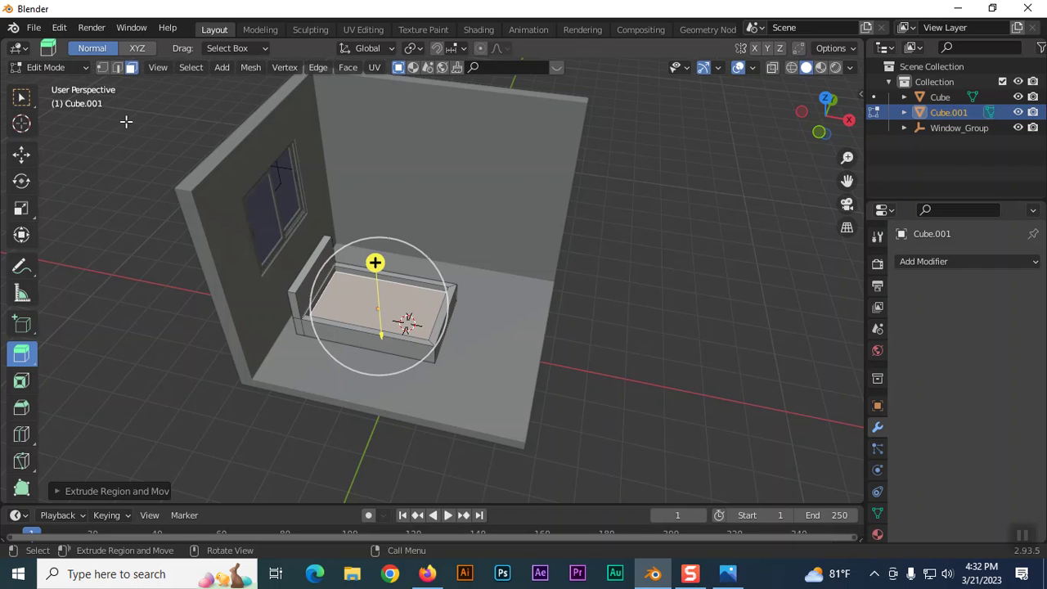
left_click(18, 100)
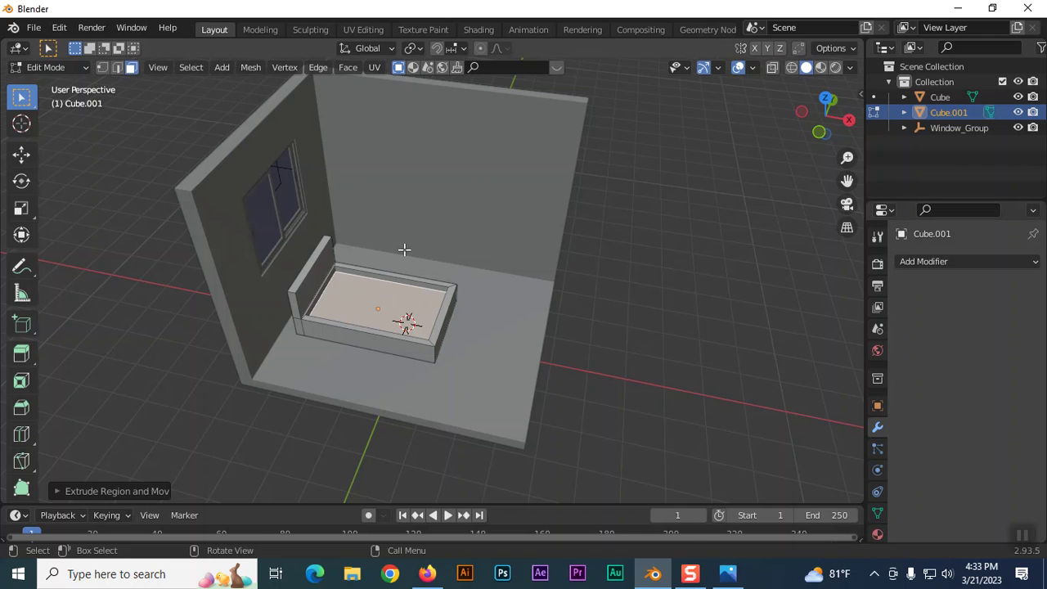
middle_click_drag(404, 249, 404, 249)
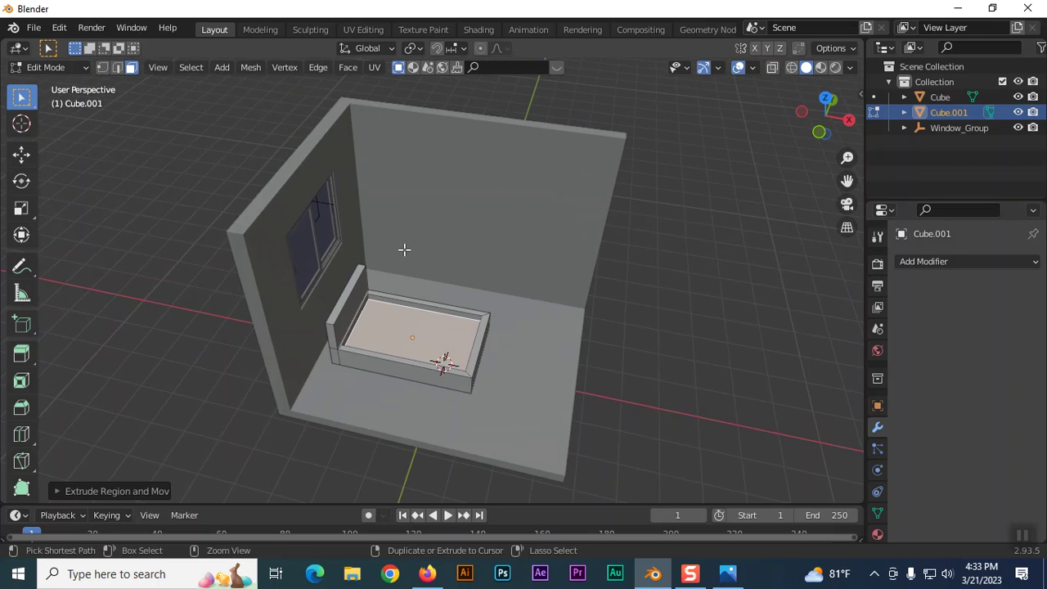
Duplicate the recessed inner face with Shift+D, keeping the copy in place
key("ctrl+c")
key("ctrl+v")
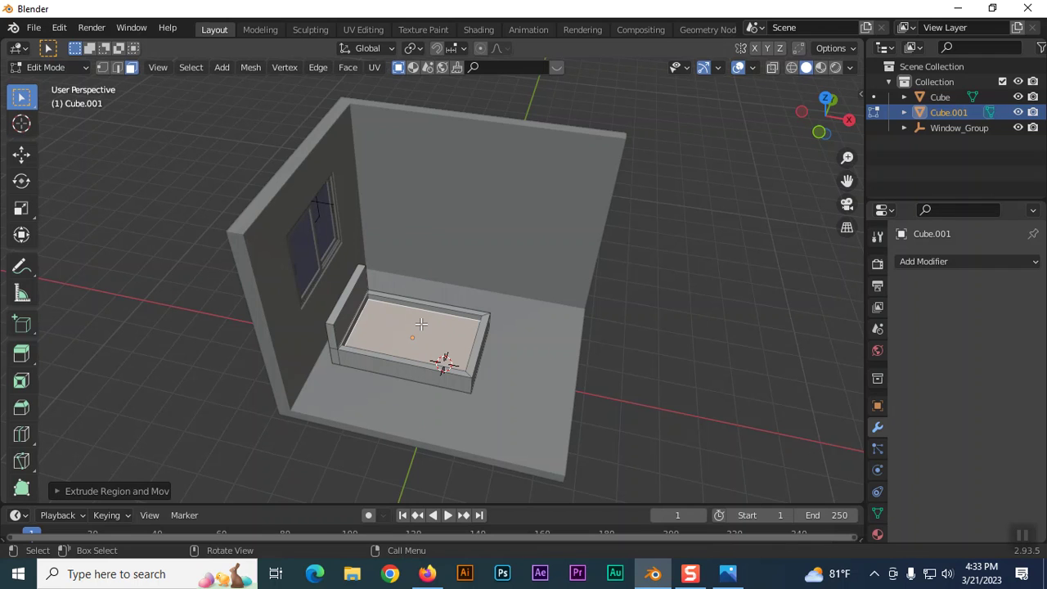
left_click_drag(420, 322, 419, 312)
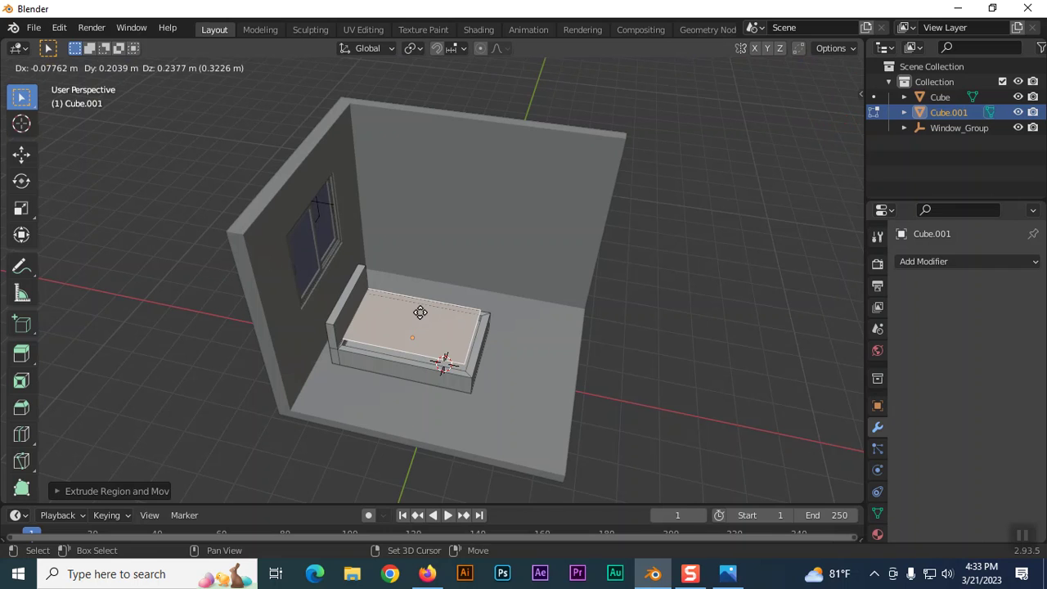
key("d")
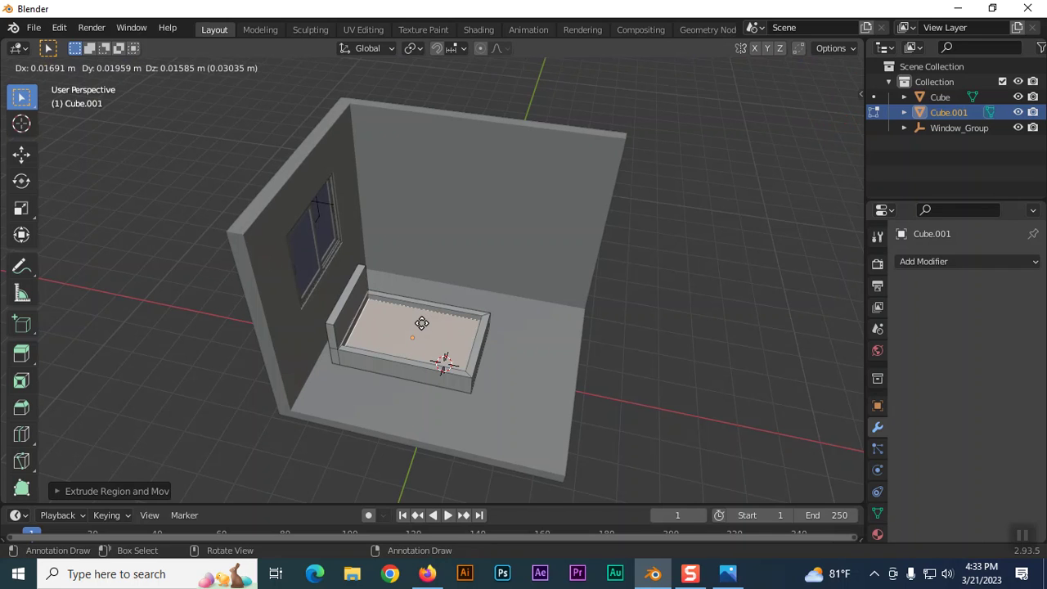
left_click_drag(420, 312, 422, 318)
left_click(421, 319)
key("shift+d")
key("Escape")
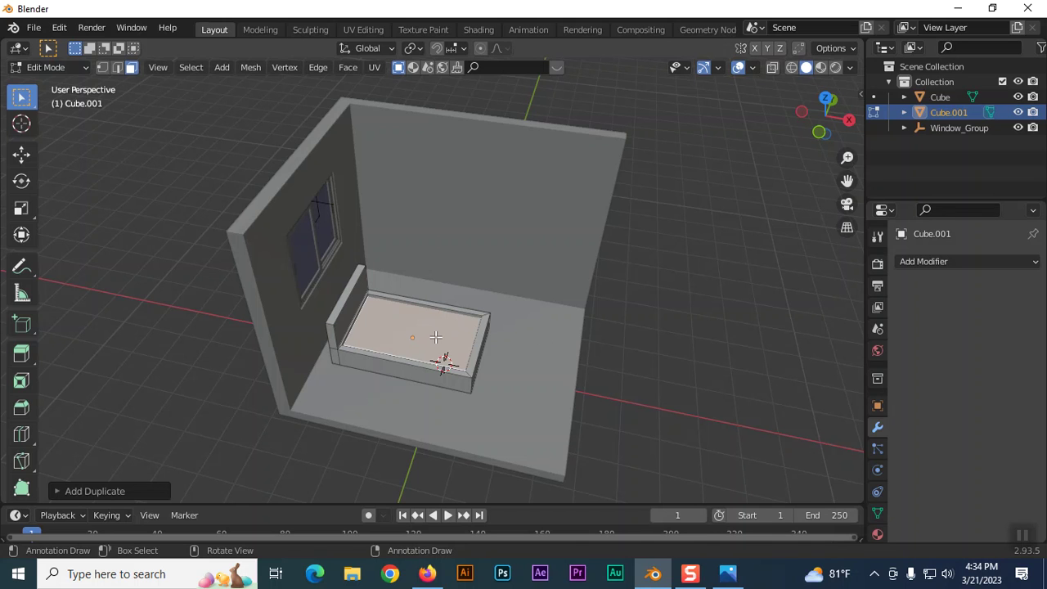
Raise the duplicated face along Z above the bed frame
key("g")
key("z")
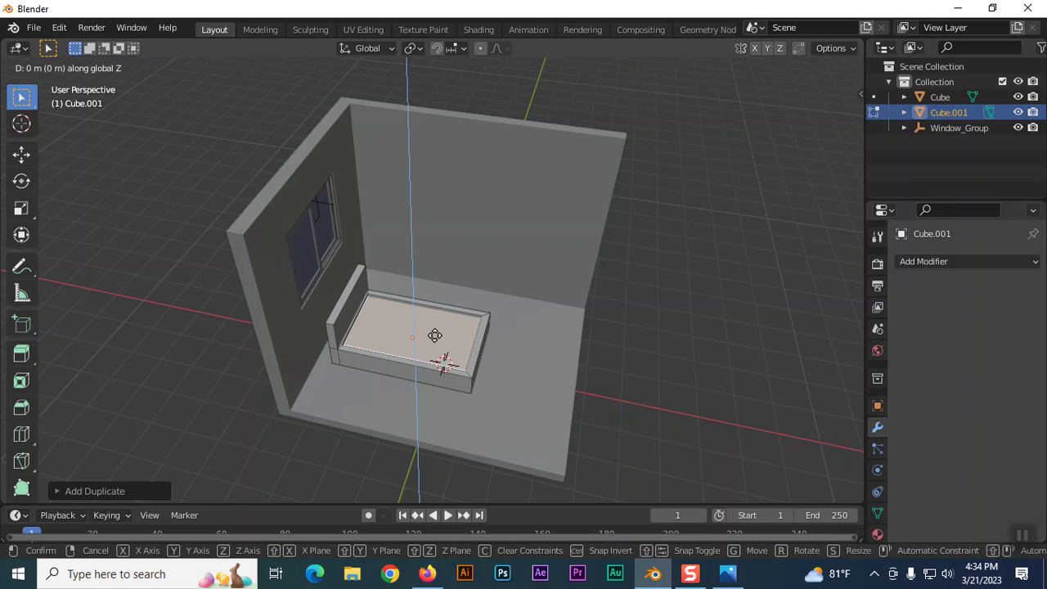
left_click(433, 310)
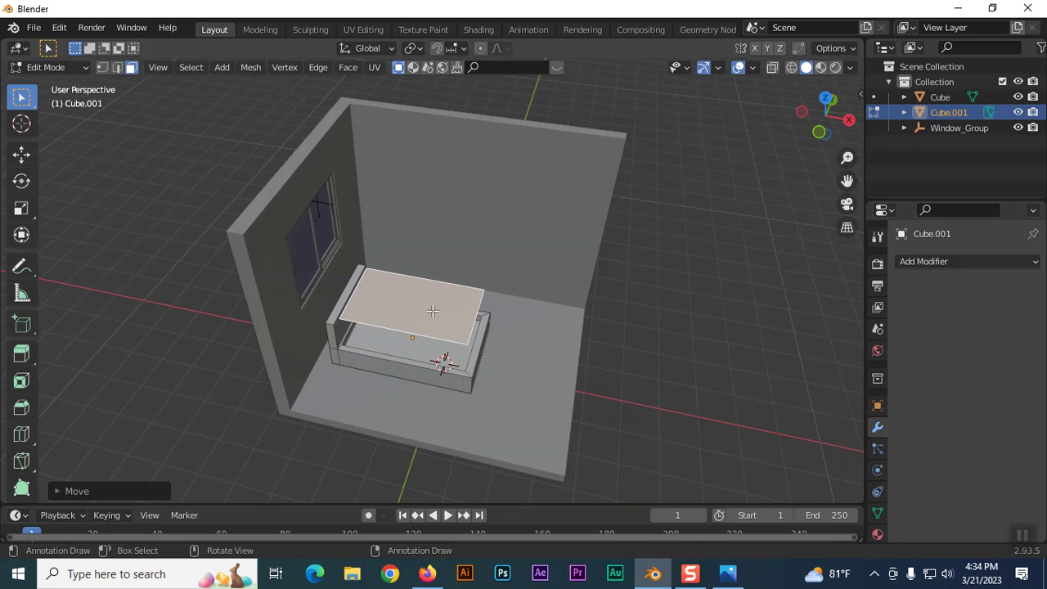
Add a Solidify modifier, try thicknesses around 0.08 m, then delete the modifier
left_click(949, 260)
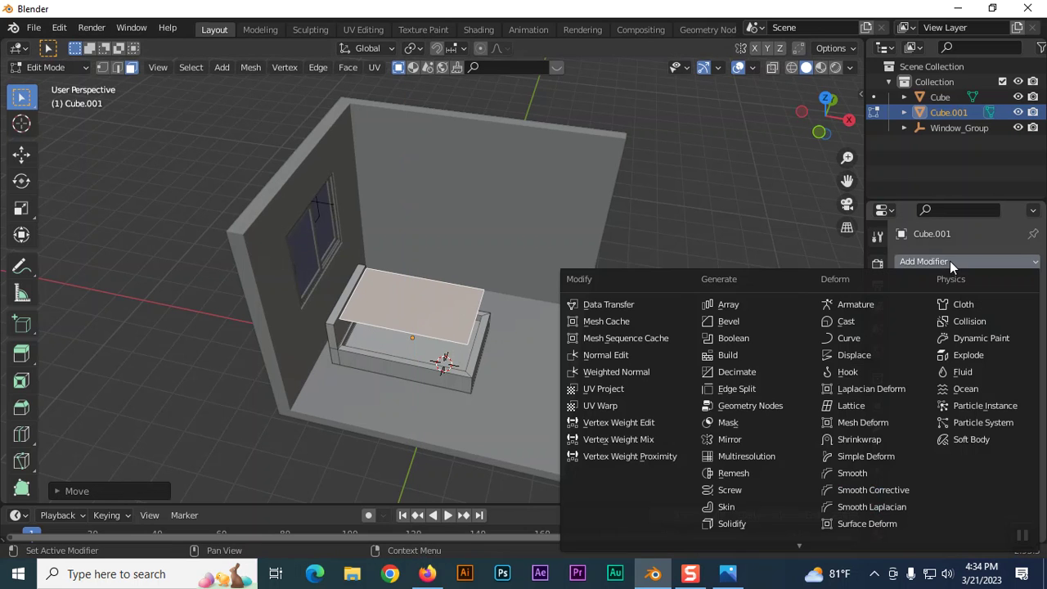
scroll(723, 507, "down", 3)
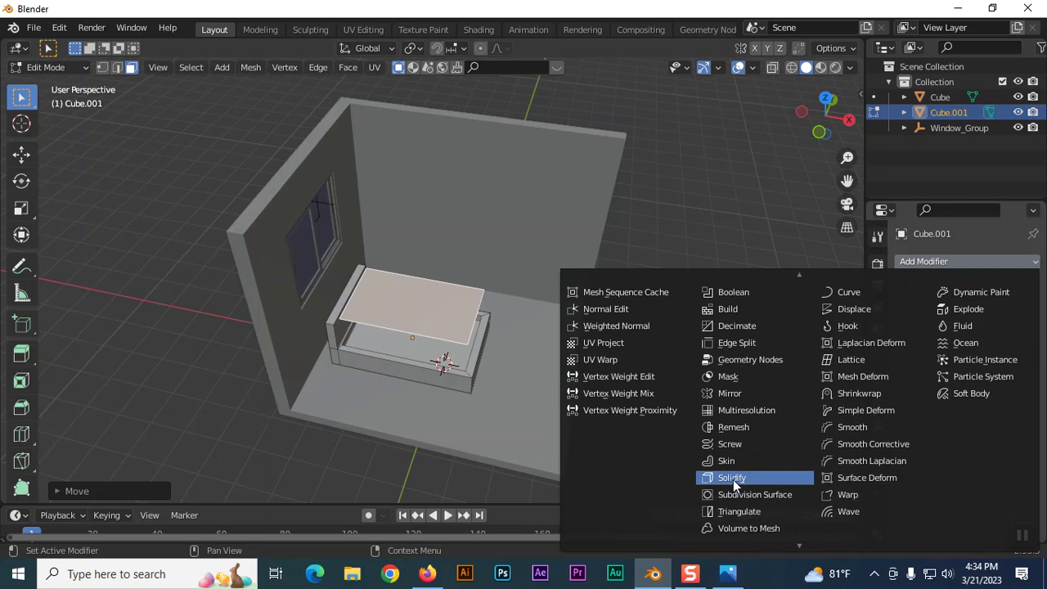
left_click(733, 480)
left_click(1017, 330)
left_click(1018, 329)
left_click(1018, 329)
left_click(1017, 329)
left_click(1018, 330)
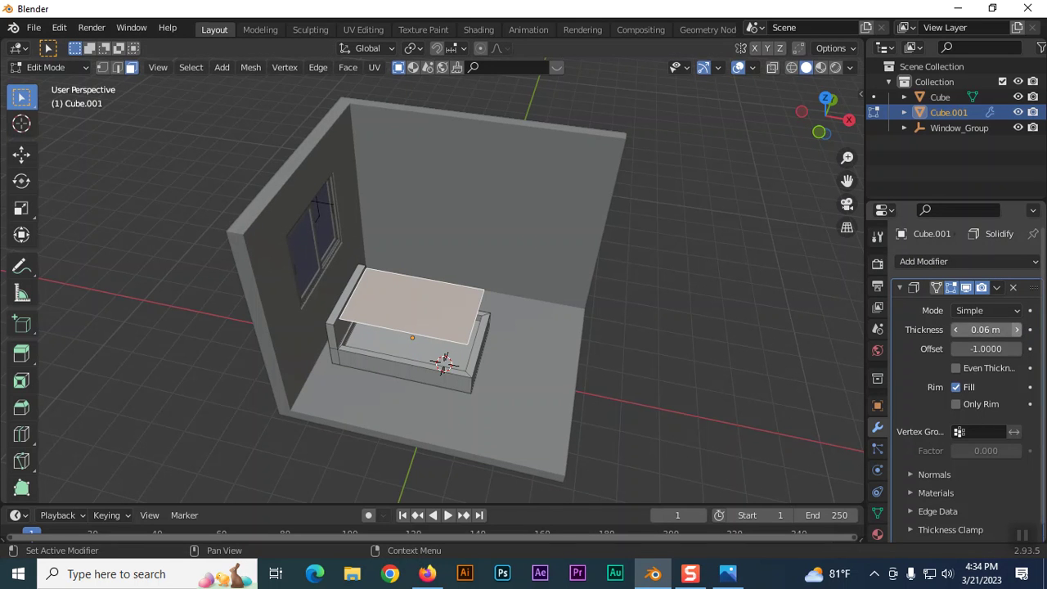
left_click(1017, 330)
left_click(1017, 330)
left_click(1001, 333)
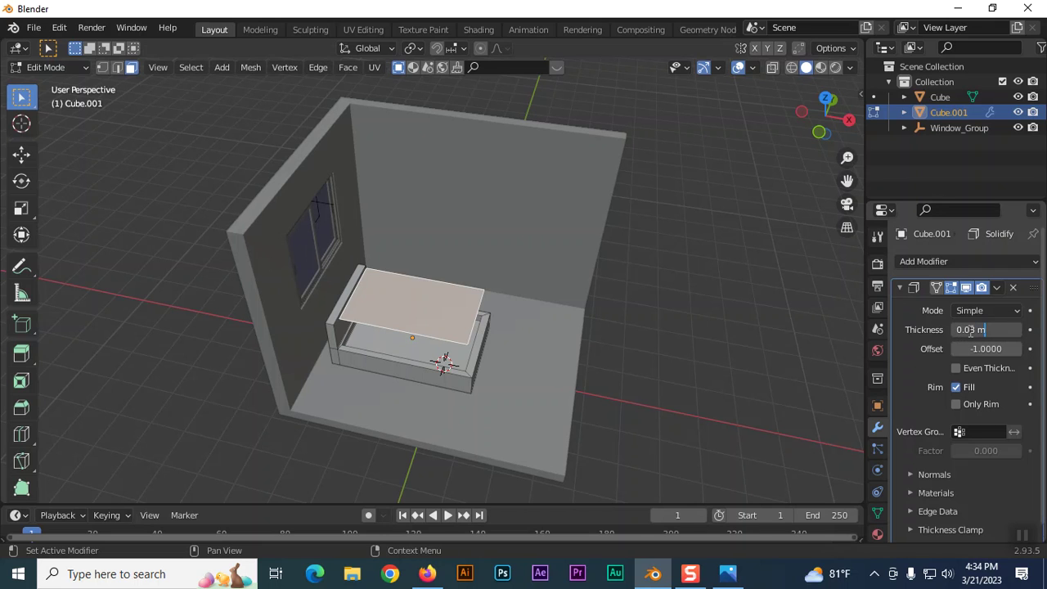
left_click(956, 371)
mouse_move(985, 330)
left_mouse_down()
mouse_move(1030, 330)
mouse_move(965, 330)
left_mouse_up()
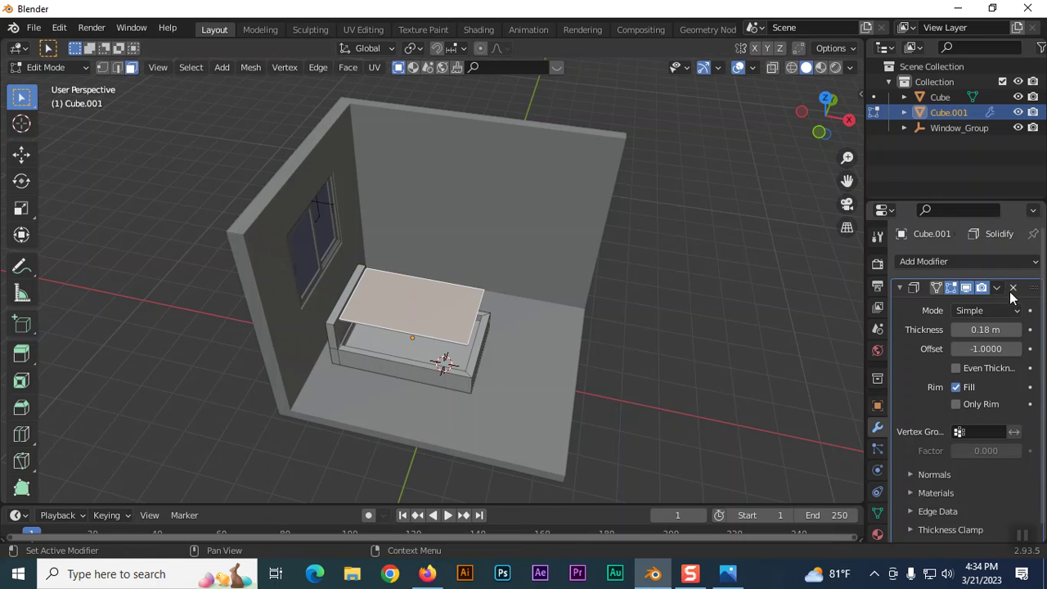
left_click(1013, 287)
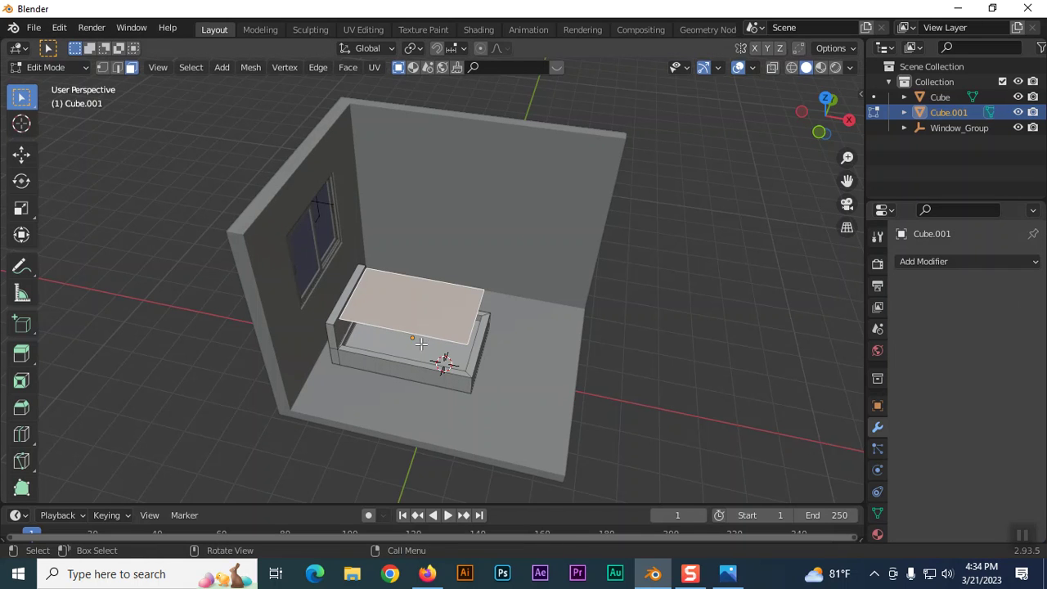
Select only the bed's floating top panel face and move it aside beside the room
left_click(673, 352)
left_click(431, 320)
left_click(473, 325, "shift")
left_click(417, 325)
key("g")
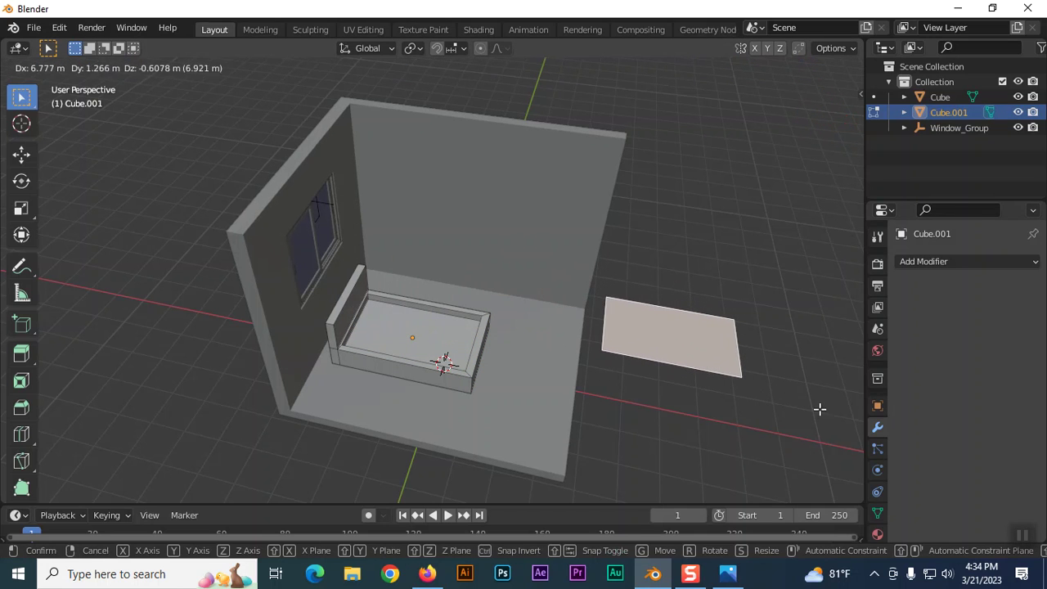
left_click(819, 408)
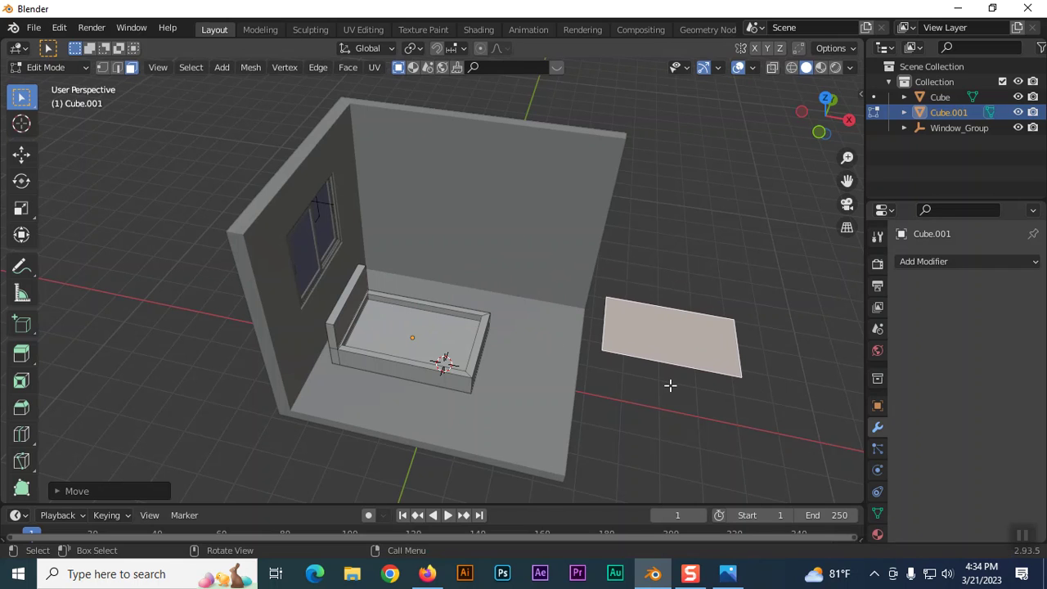
Delete the separated top panel face and select the bed's inner floor face
key("x")
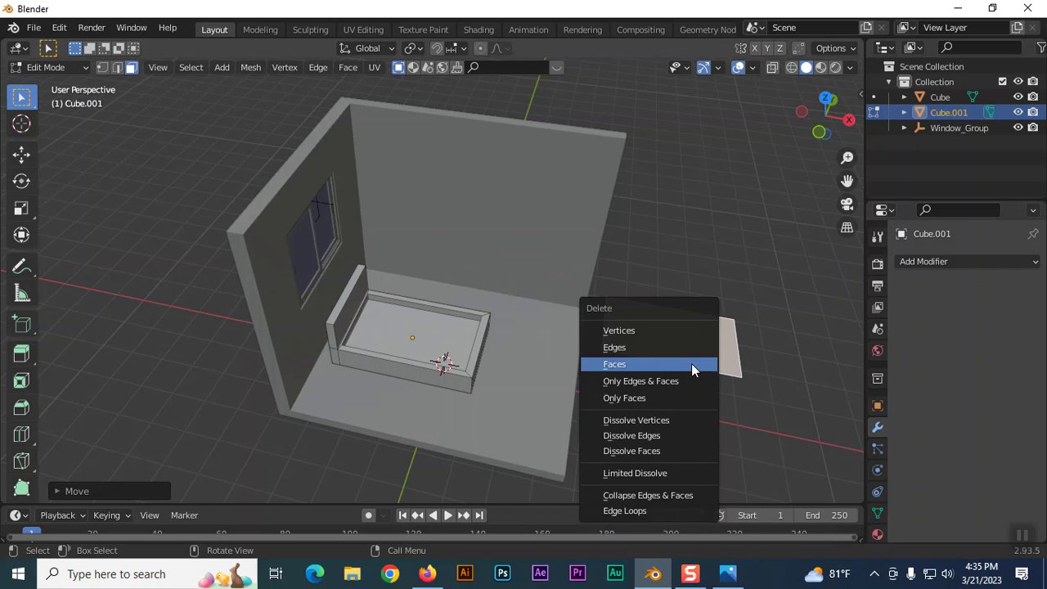
key("x")
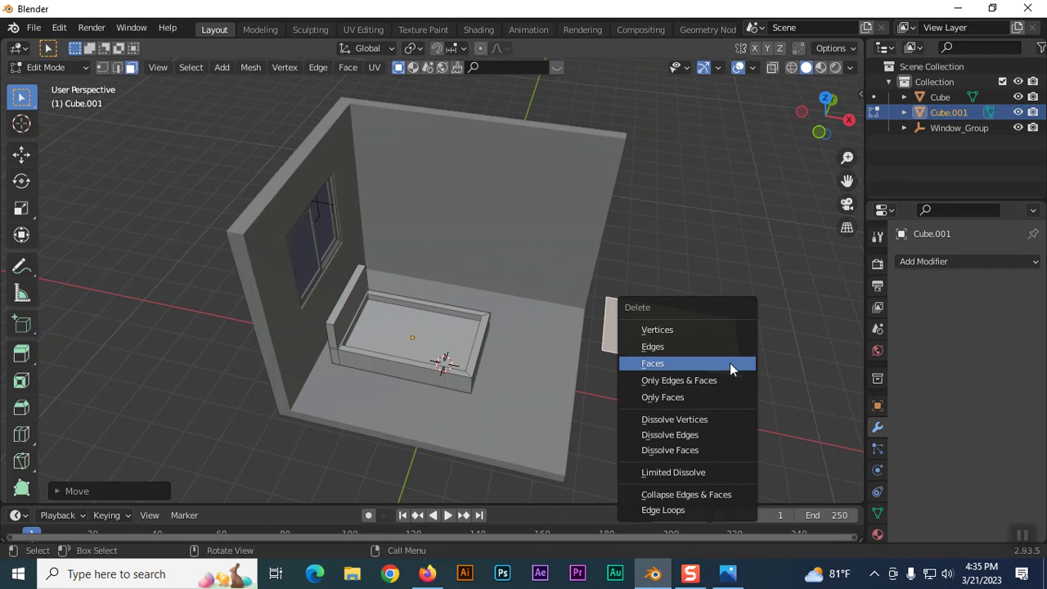
left_click(729, 362)
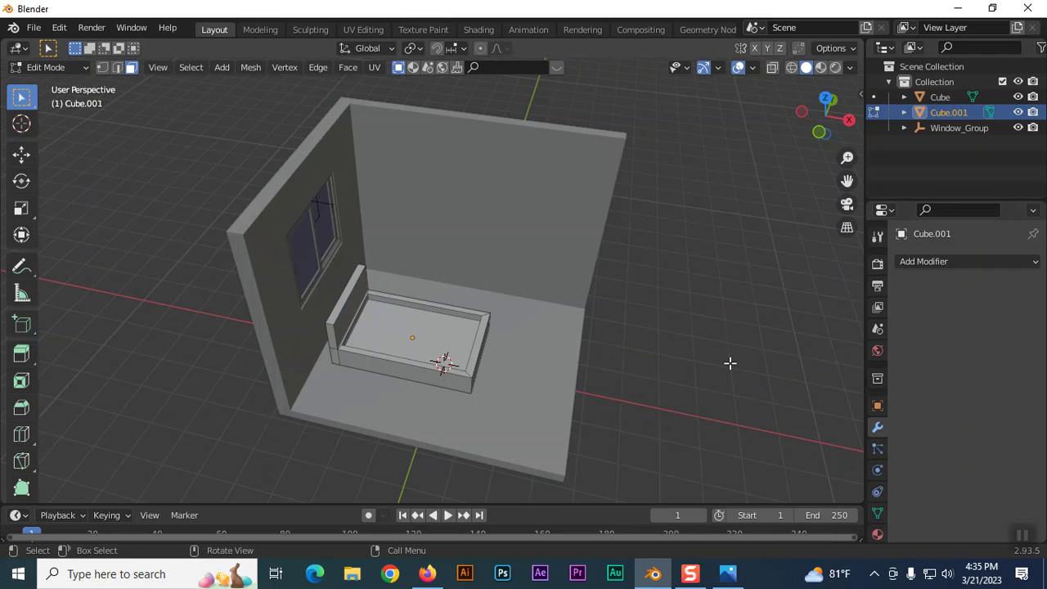
left_click(378, 343)
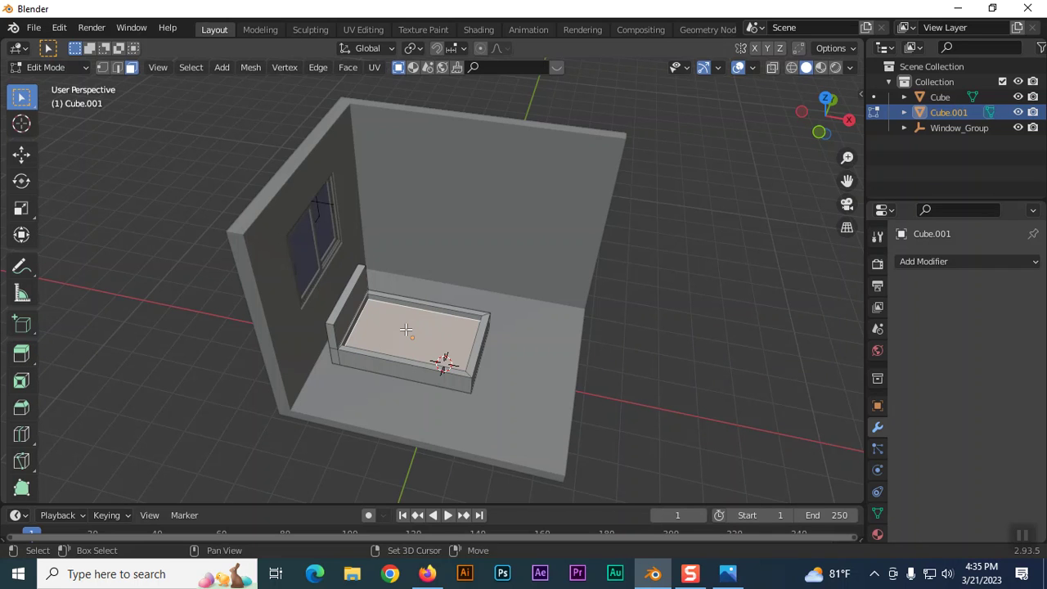
Scale the inner floor face to about 0.93 and extrude it upward about 0.405 m
key("s")
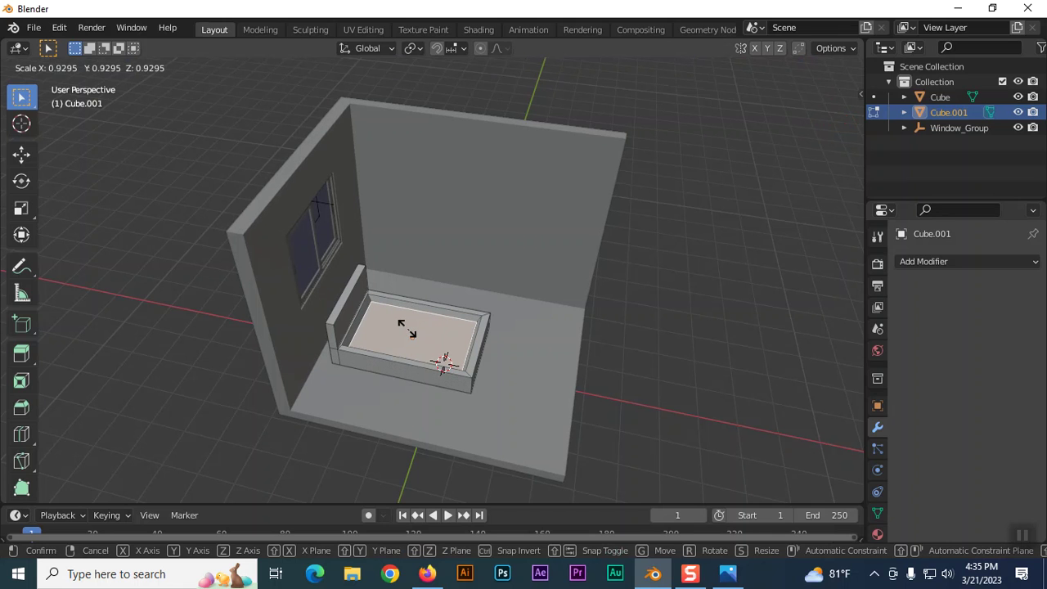
left_click(407, 329)
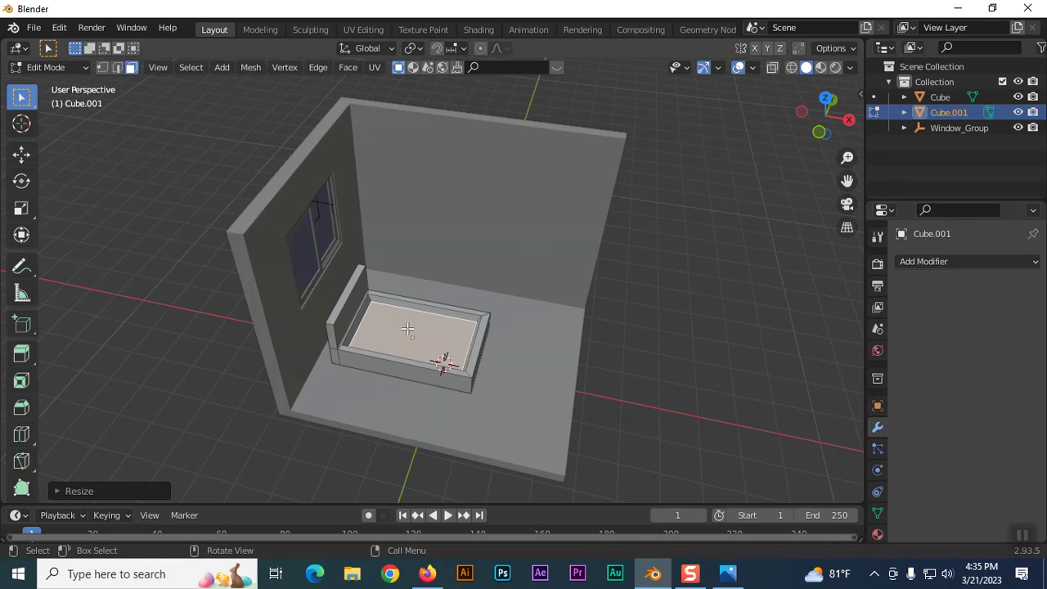
left_click(22, 352)
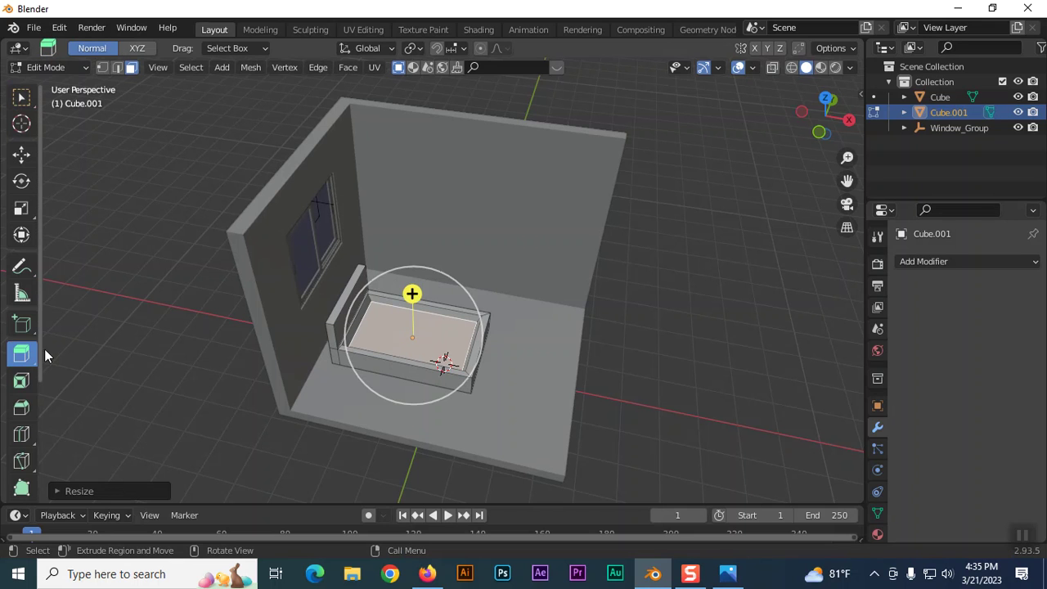
left_click_drag(410, 295, 406, 281)
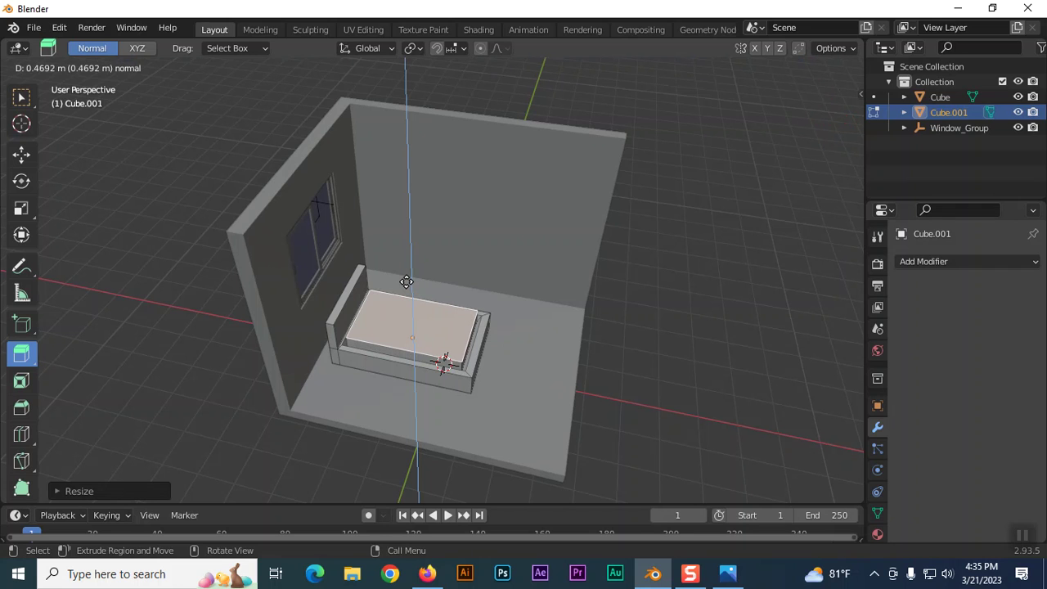
left_click_drag(407, 281, 411, 281)
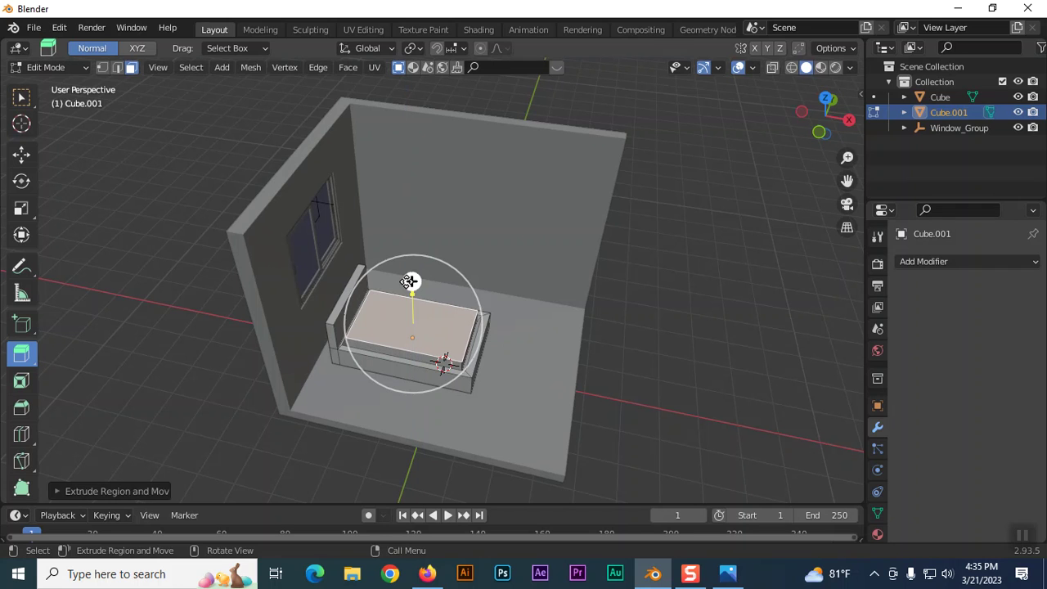
key("ctrl+z")
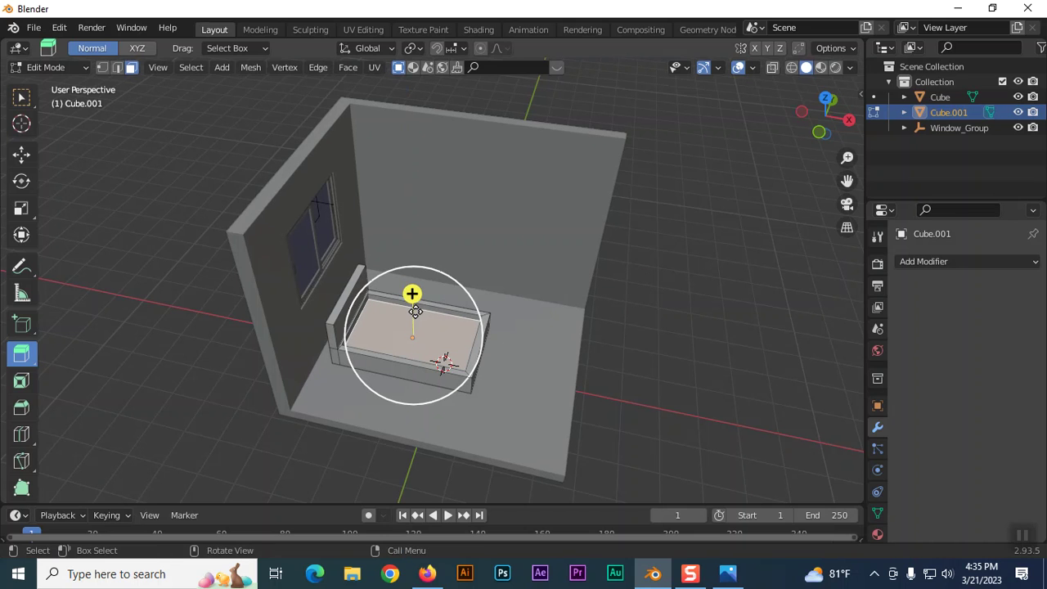
left_click_drag(413, 293, 413, 282)
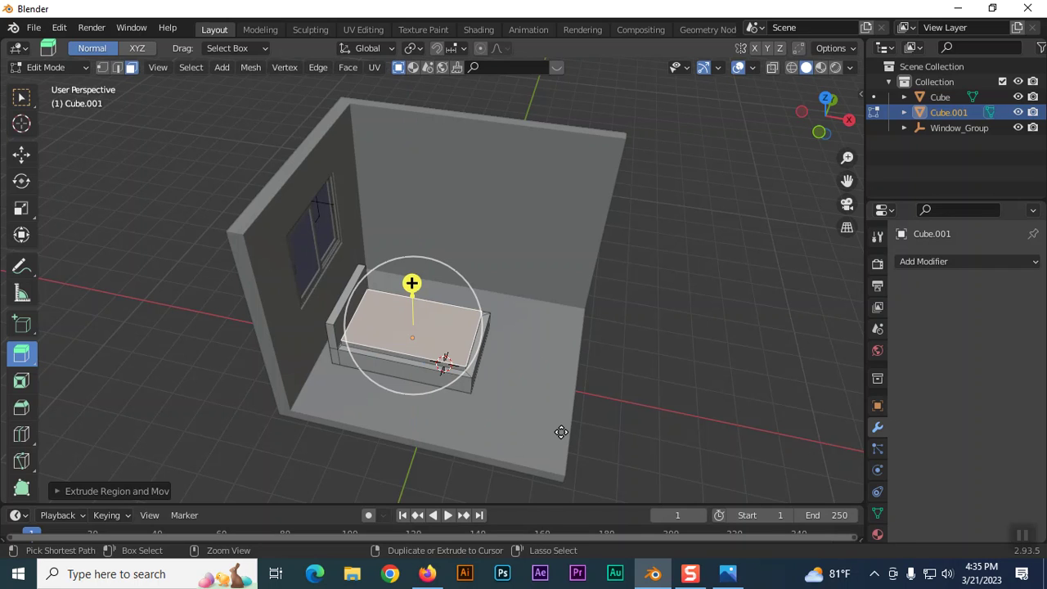
Re-extrude the mattress lower, about 0.18 m plus a little, then view the reference image
key("ctrl+z")
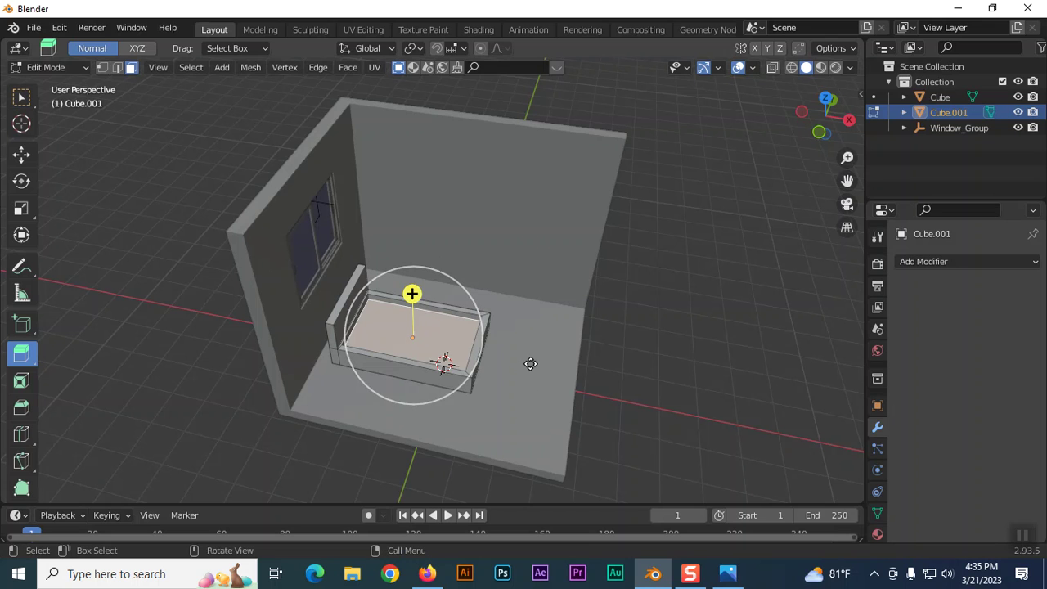
key("KP_1")
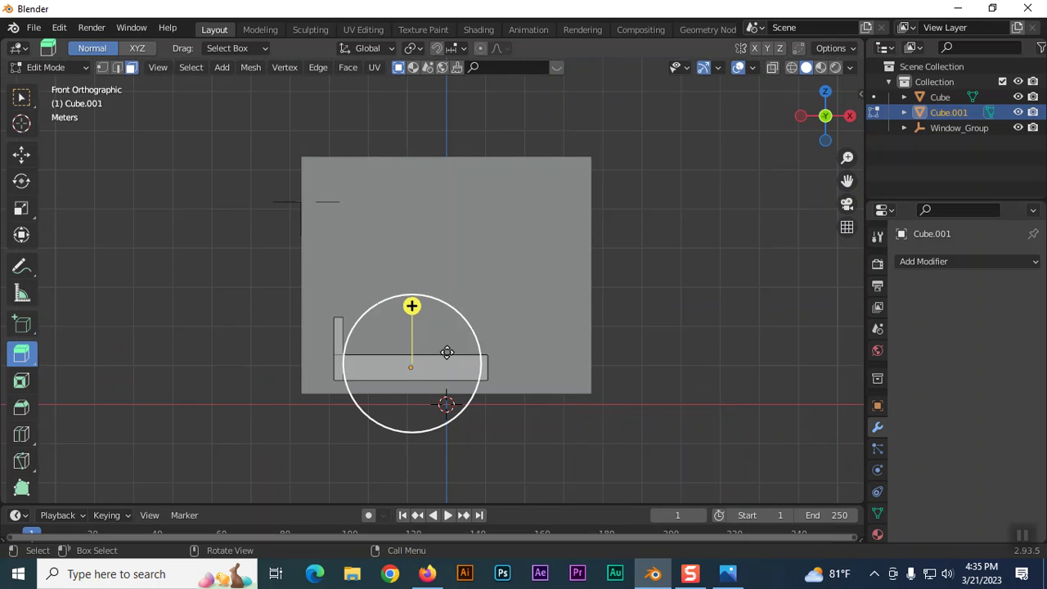
left_click_drag(411, 306, 410, 297)
mouse_move(535, 304)
middle_mouse_down()
mouse_move(491, 351)
mouse_move(498, 366)
middle_mouse_up()
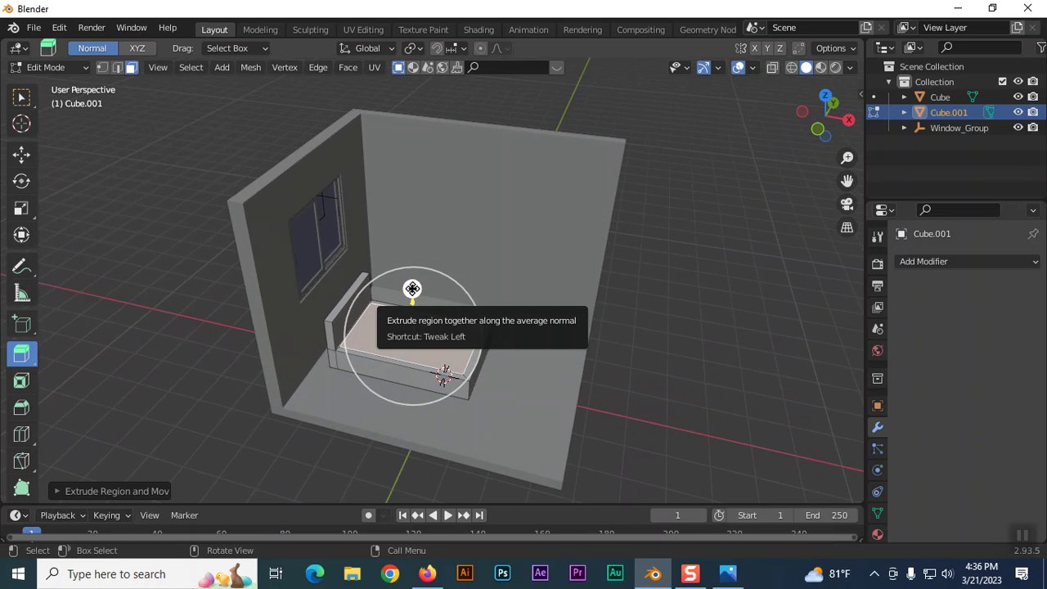
left_click_drag(412, 288, 412, 286)
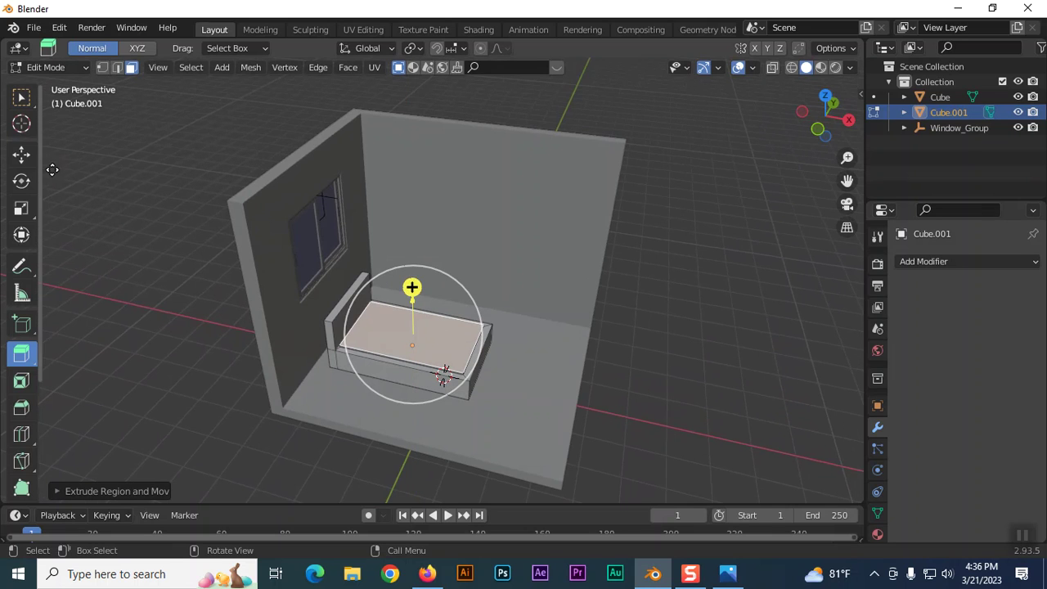
left_click(22, 98)
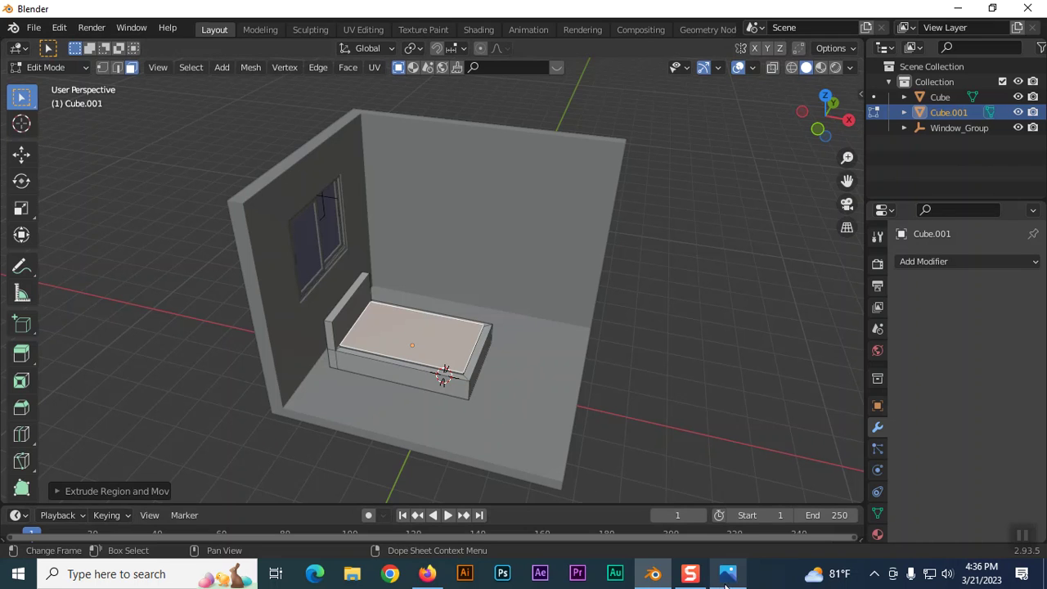
left_click(727, 574)
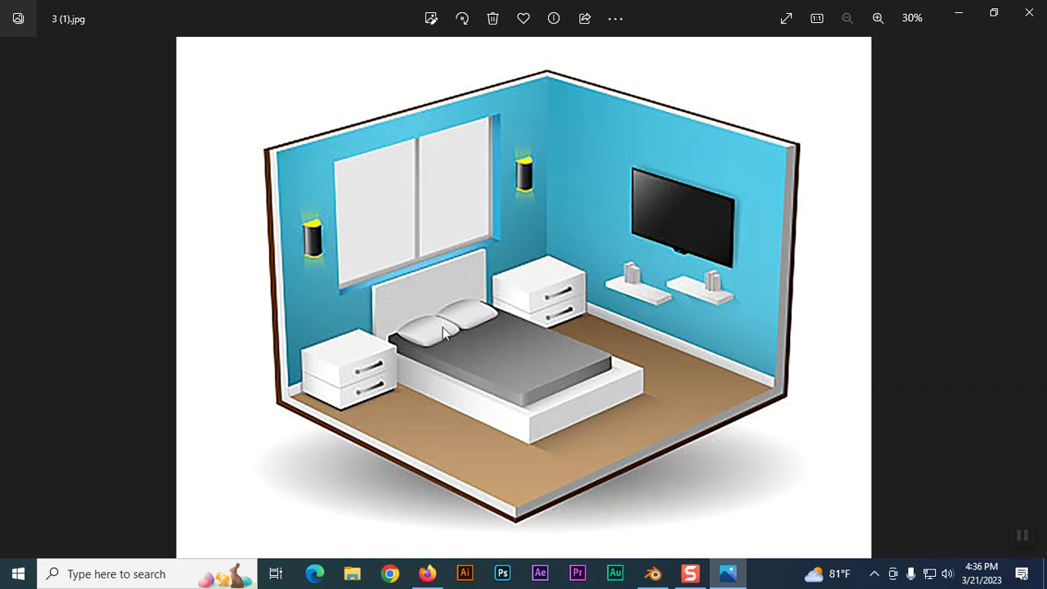
left_click(652, 575)
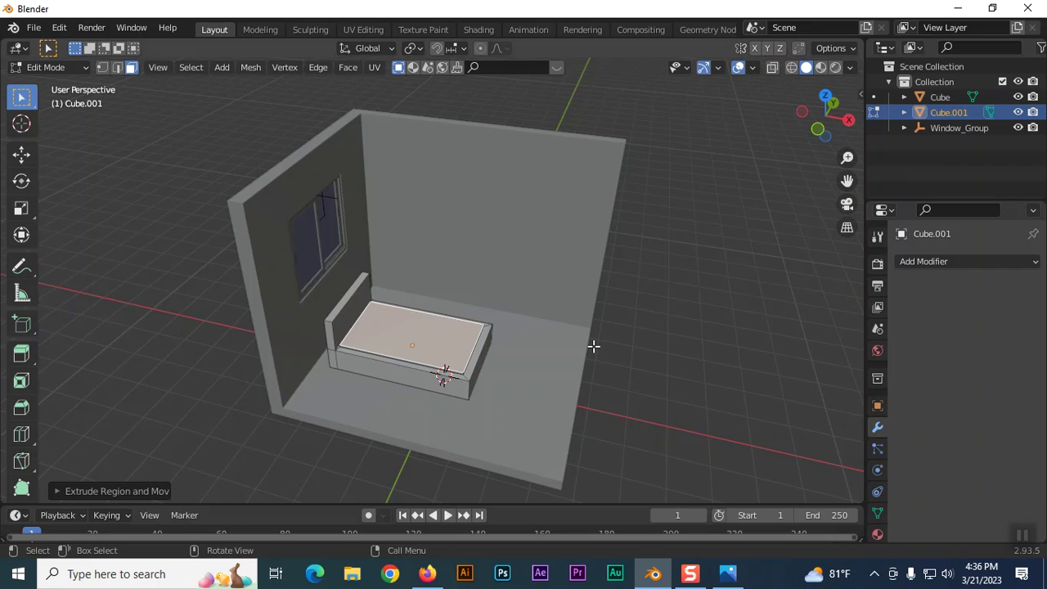
Return the finished bed to Object Mode and place the 3D cursor left of the room
middle_click_drag(711, 393, 716, 366)
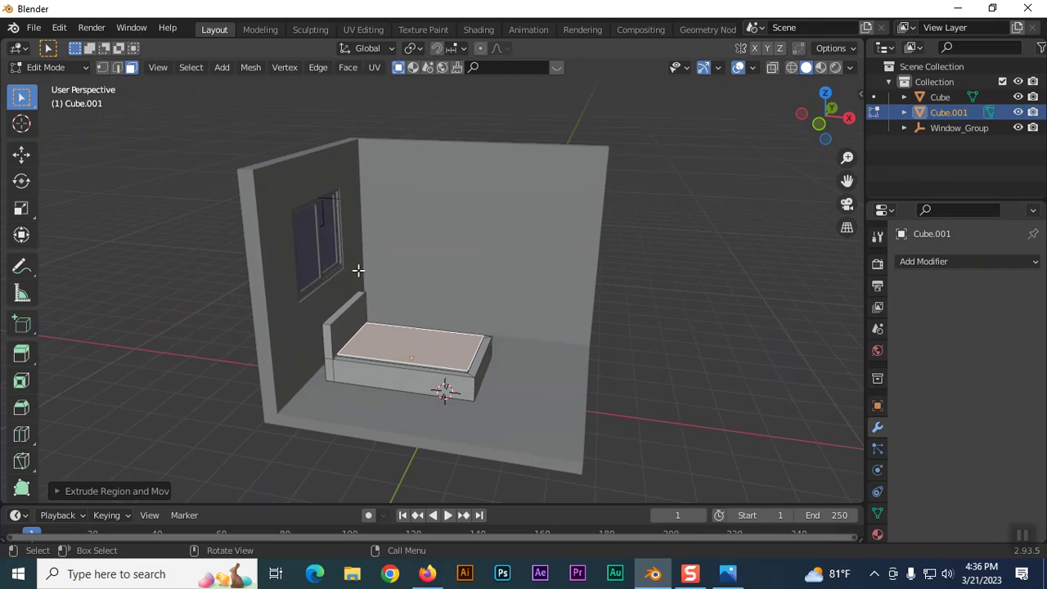
mouse_move(345, 332)
middle_mouse_down()
mouse_move(318, 336)
mouse_move(331, 352)
middle_mouse_up()
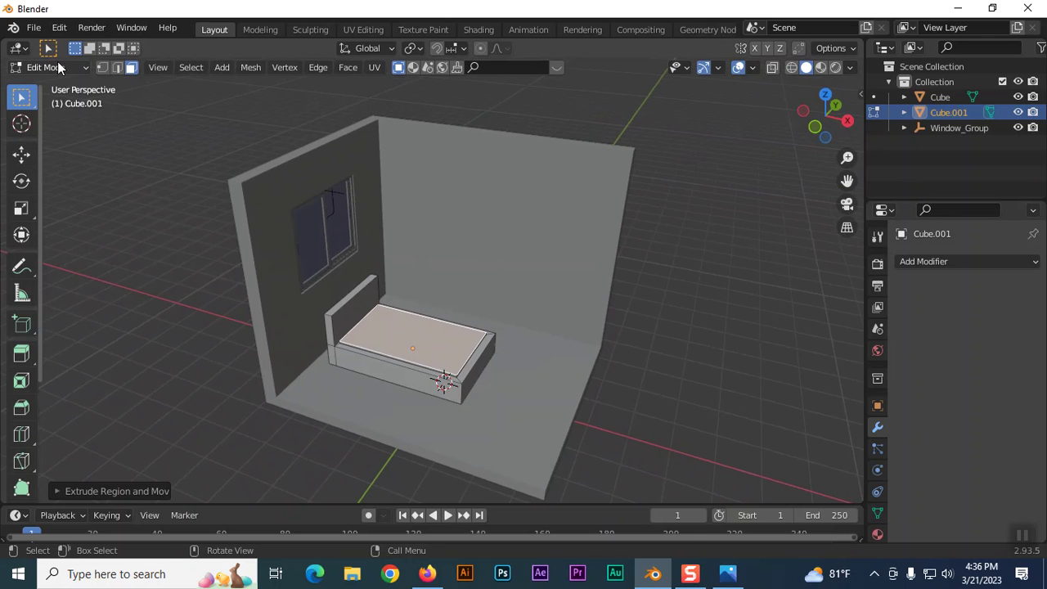
key("Tab")
left_click(176, 165)
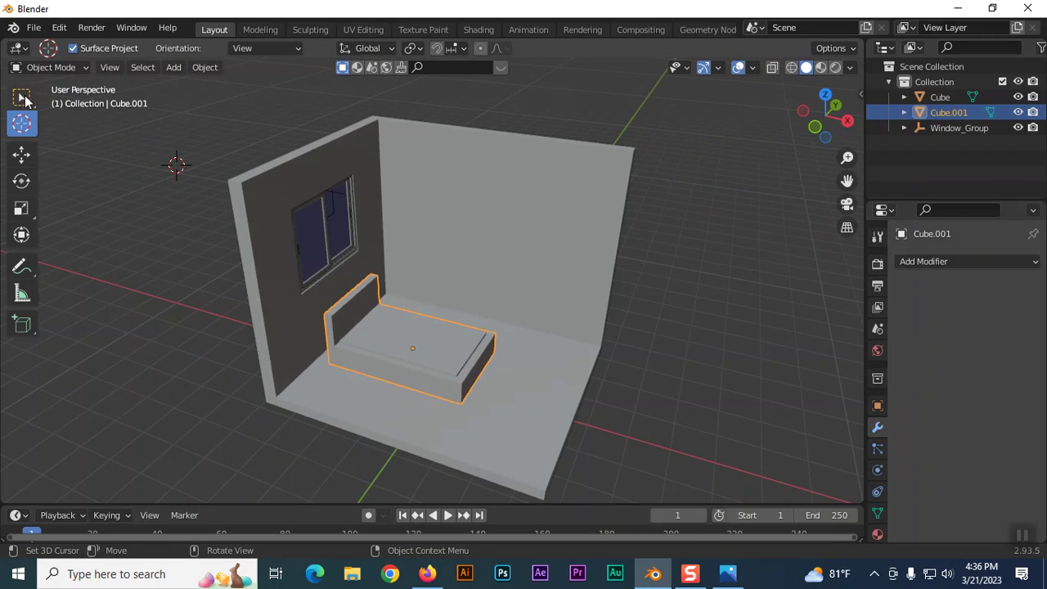
Deselect the bed and add a cylinder at the 3D cursor left of the room
key("w")
left_click(198, 96)
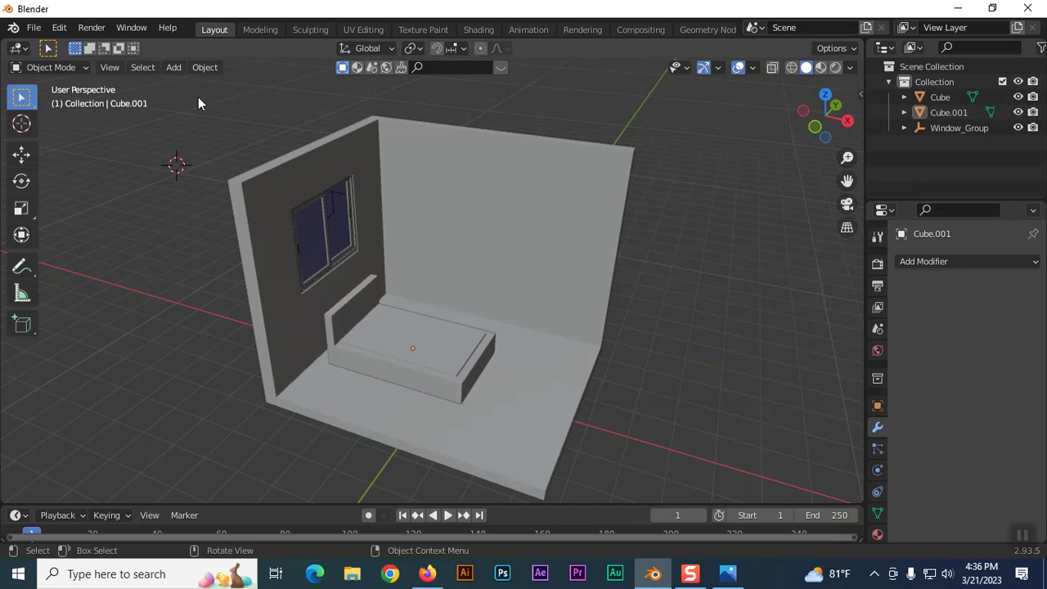
left_click(173, 67)
mouse_move(193, 85)
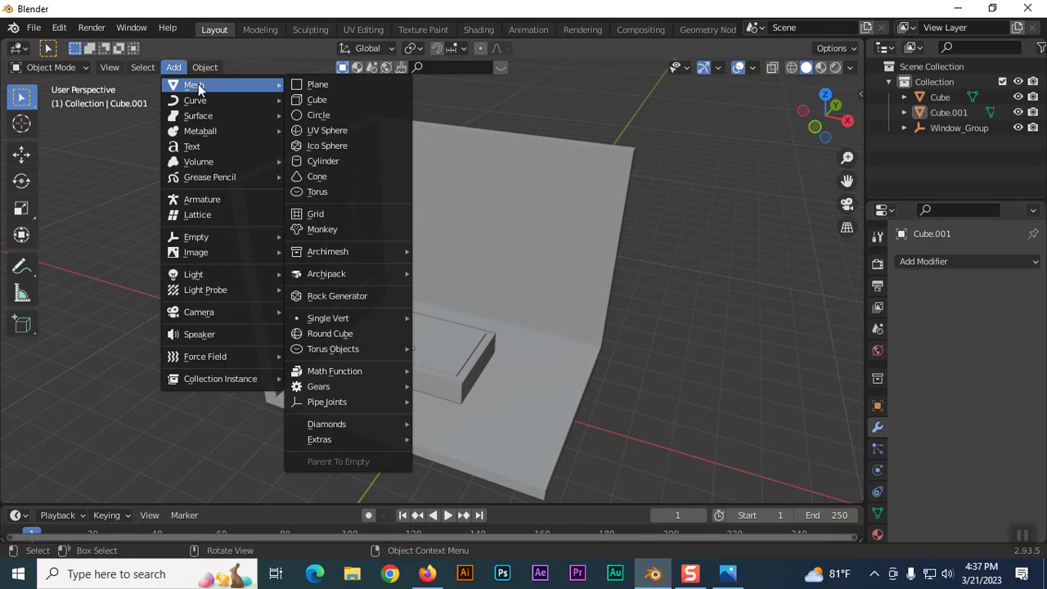
left_click(329, 162)
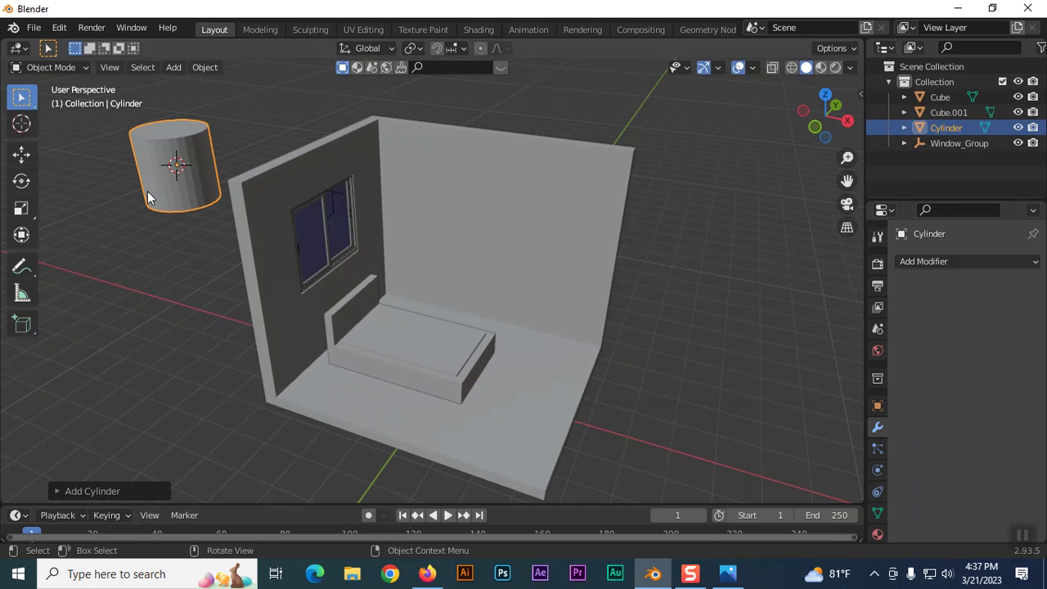
middle_click_drag(165, 216, 216, 176)
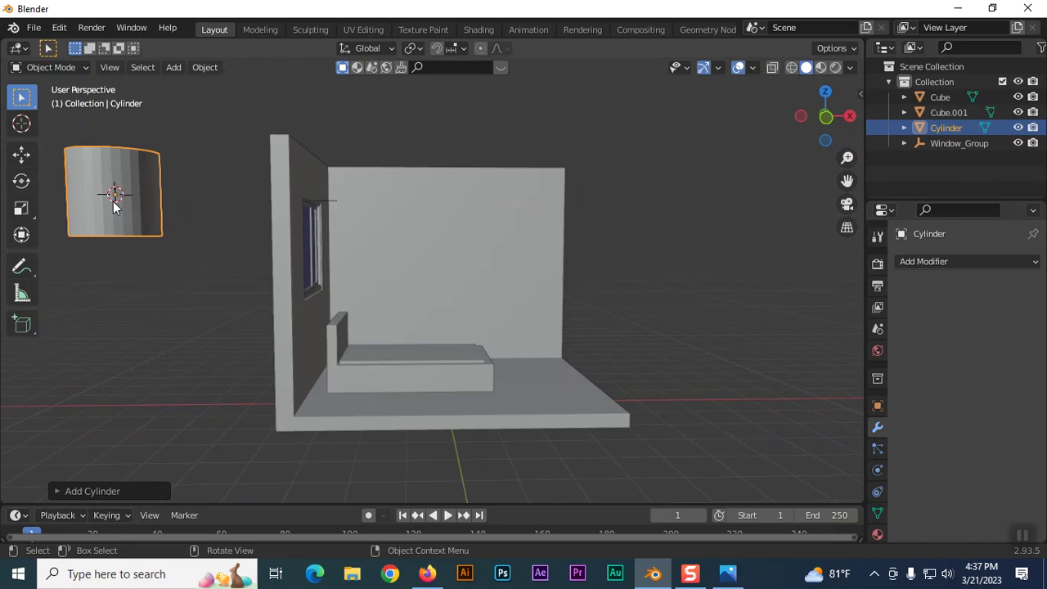
Resize the cylinder, then stretch it about 1.49 times taller along Z
key("s")
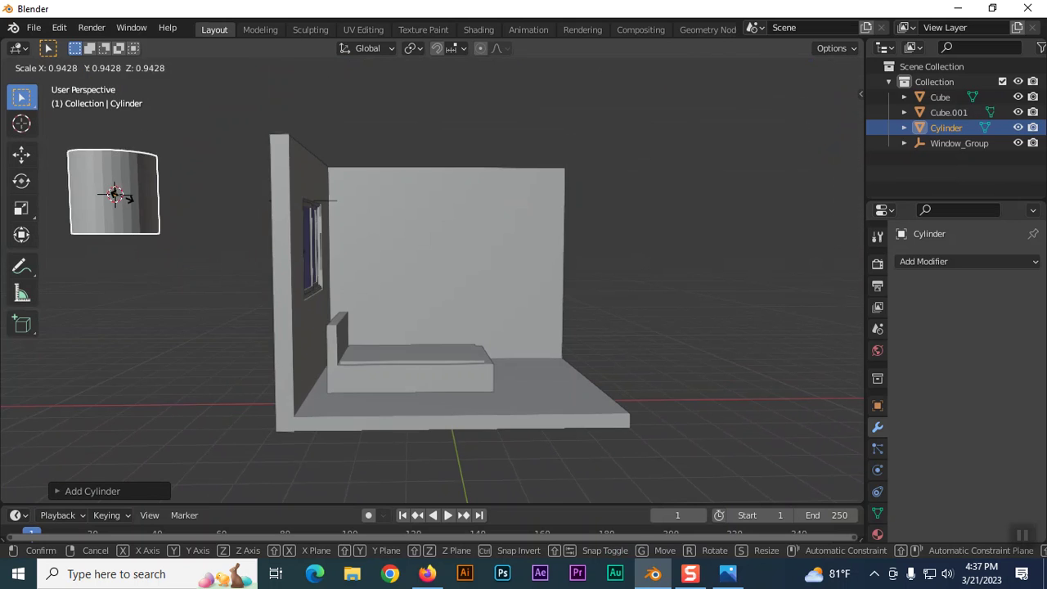
left_click(115, 194)
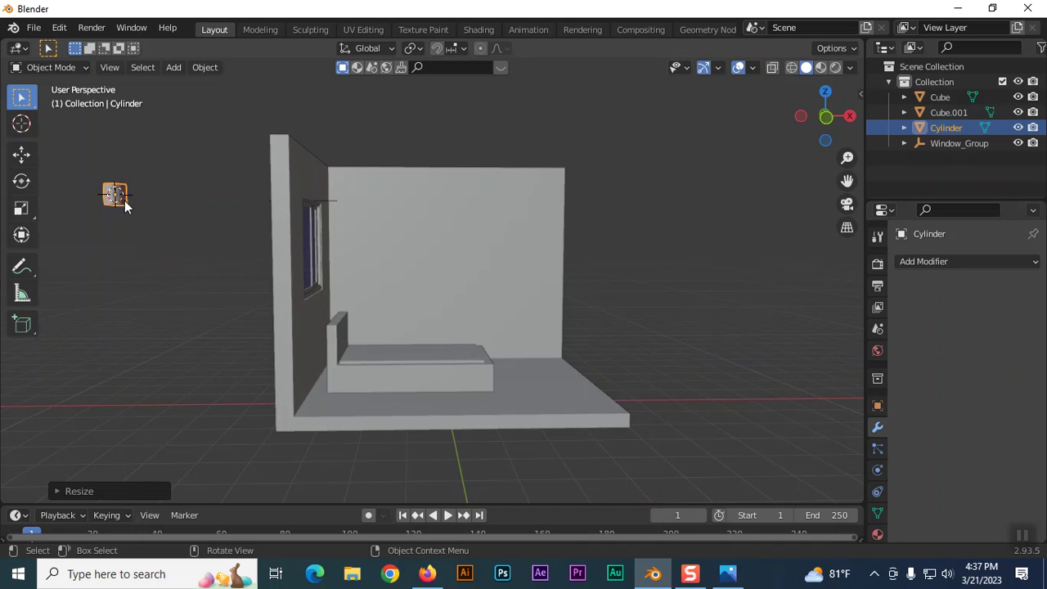
key("s")
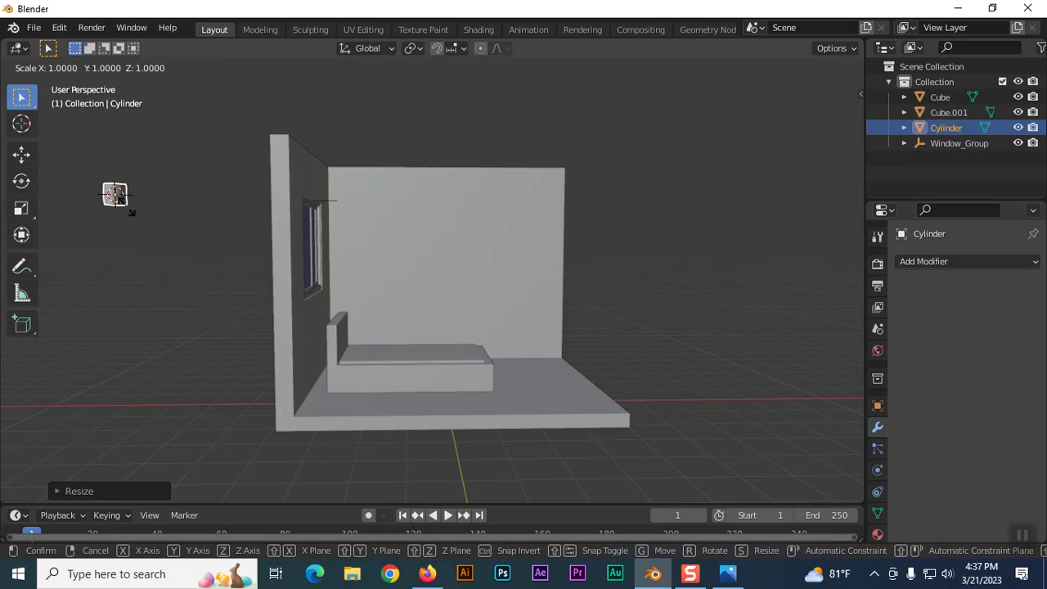
key("z")
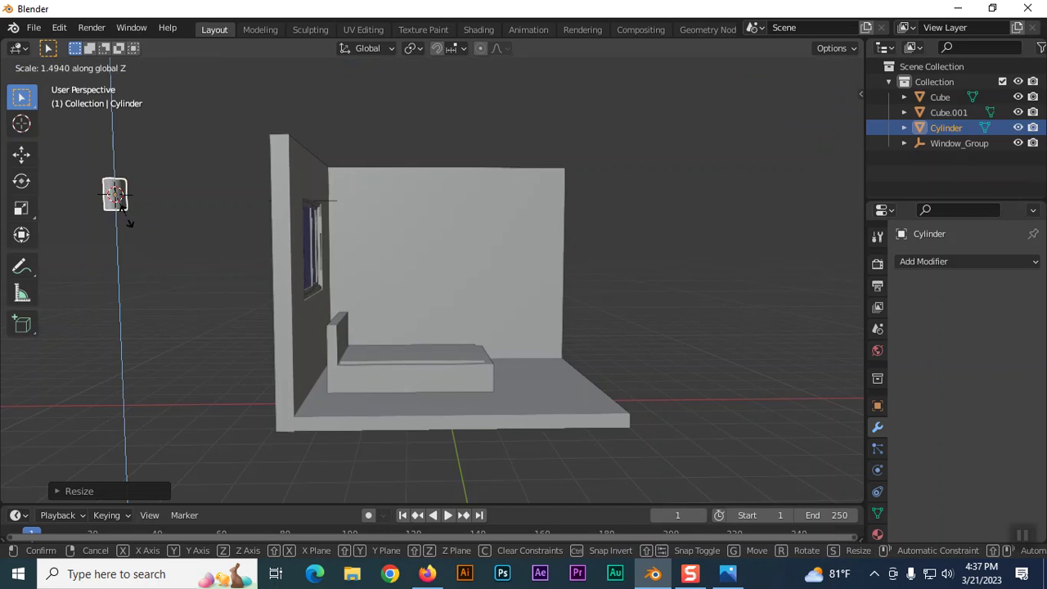
left_click(130, 233)
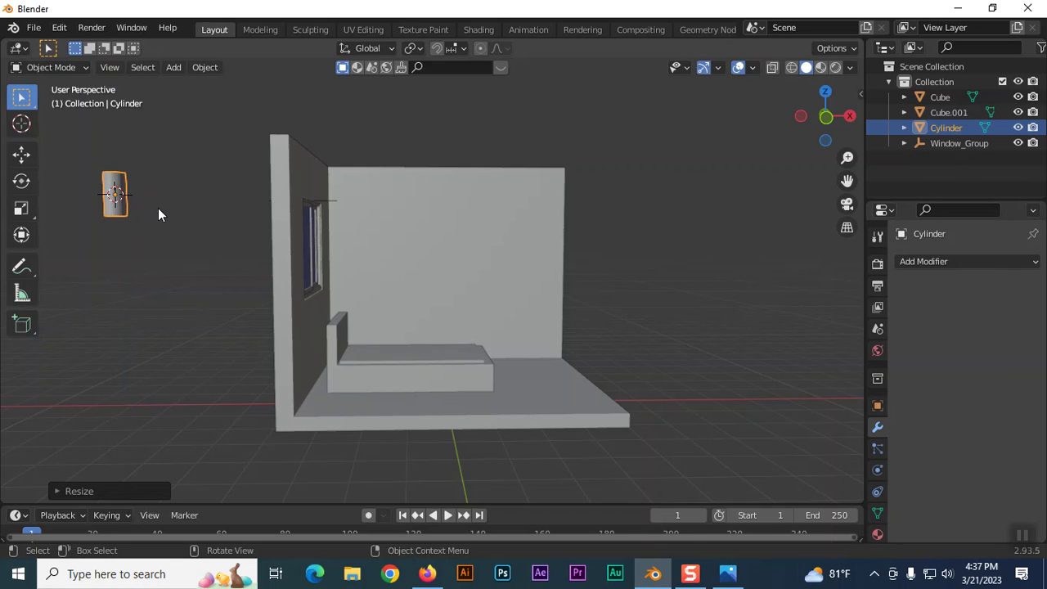
key("g")
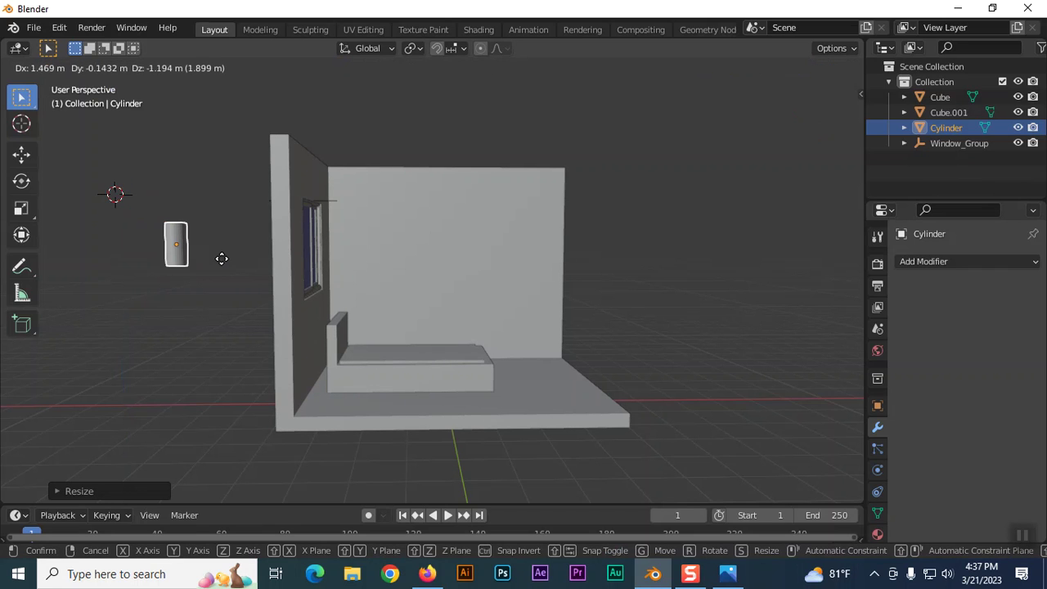
Move the cylinder along X against the wall and lower it along Z
key("x")
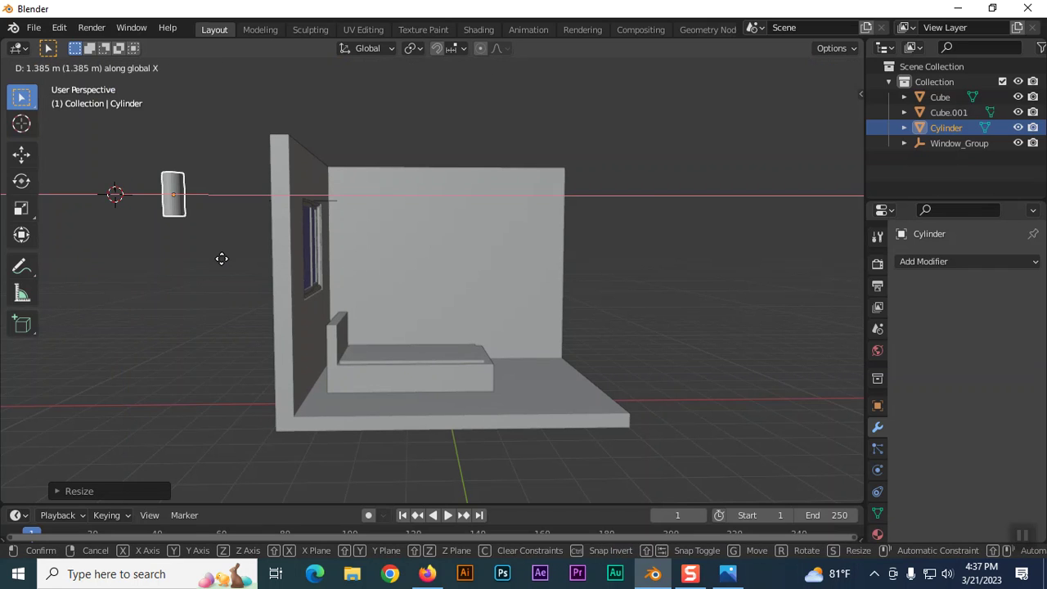
left_click(353, 246)
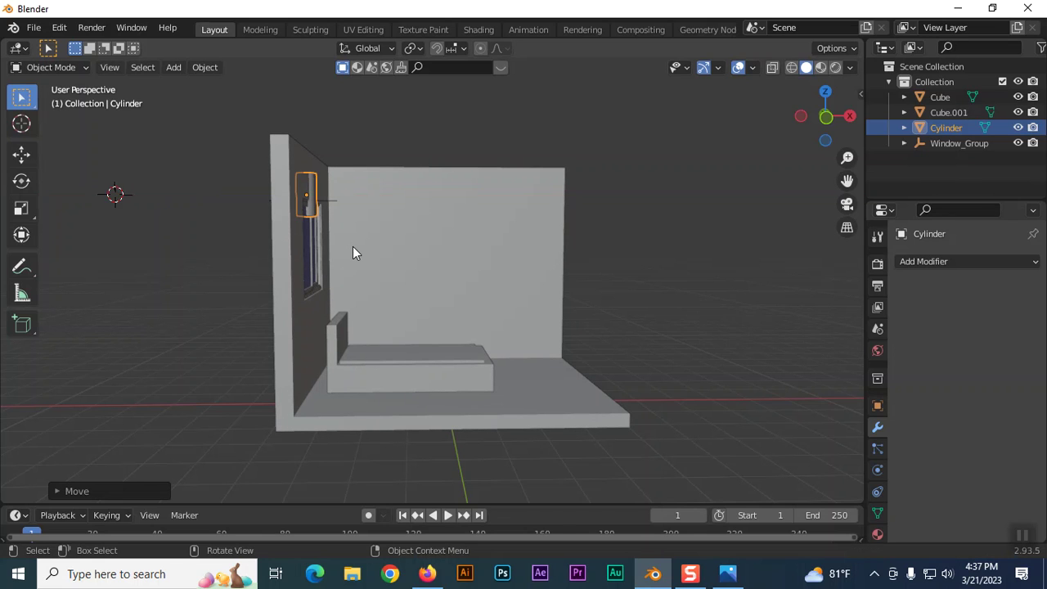
key("g")
key("z")
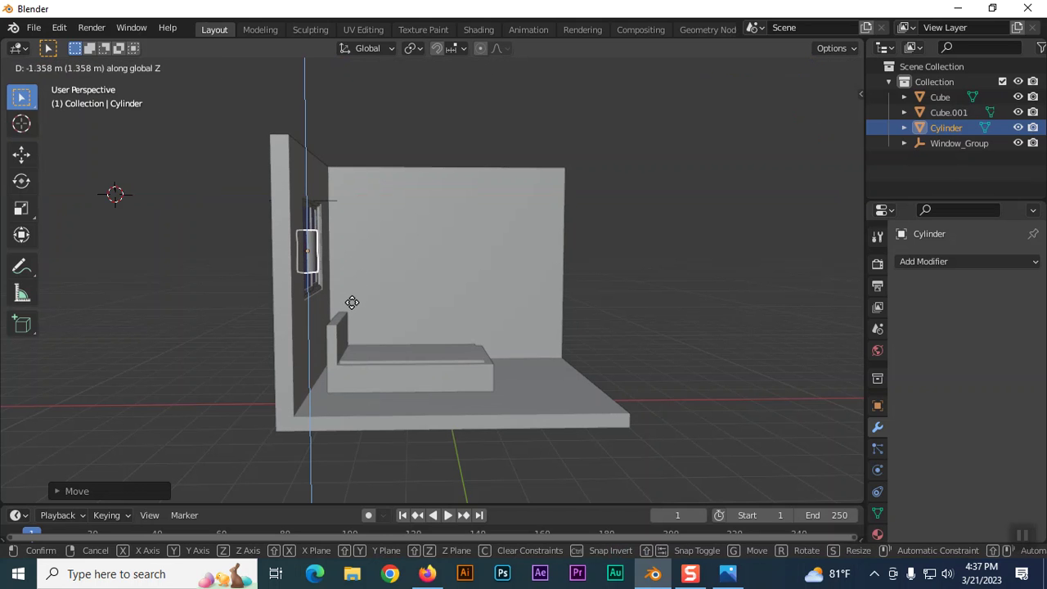
left_click(352, 307)
mouse_move(365, 288)
middle_mouse_down()
mouse_move(220, 290)
mouse_move(207, 301)
middle_mouse_up()
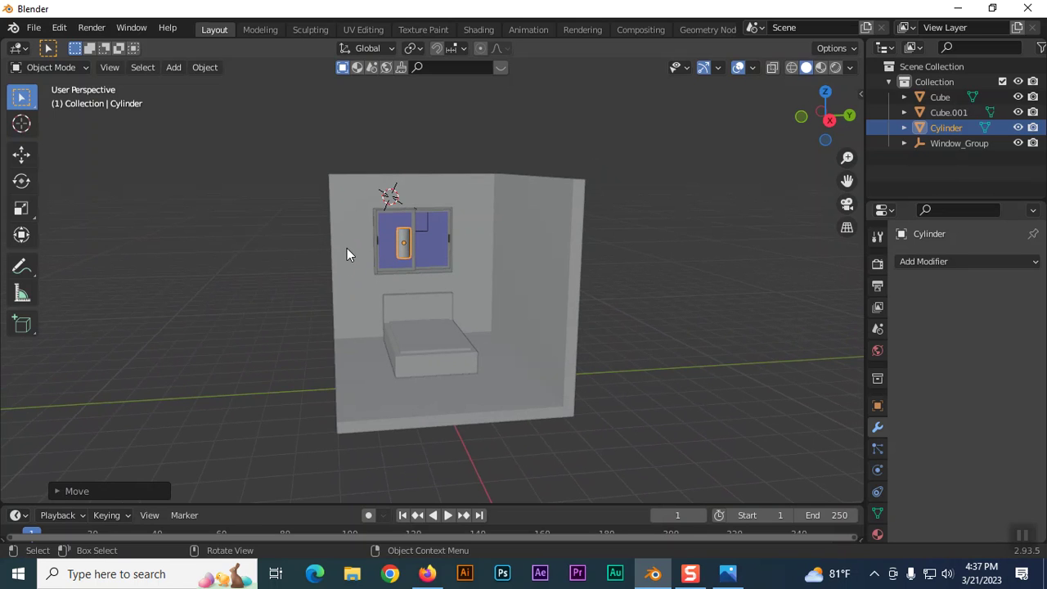
scroll(391, 288, "up", 3)
scroll(392, 290, "up", 2)
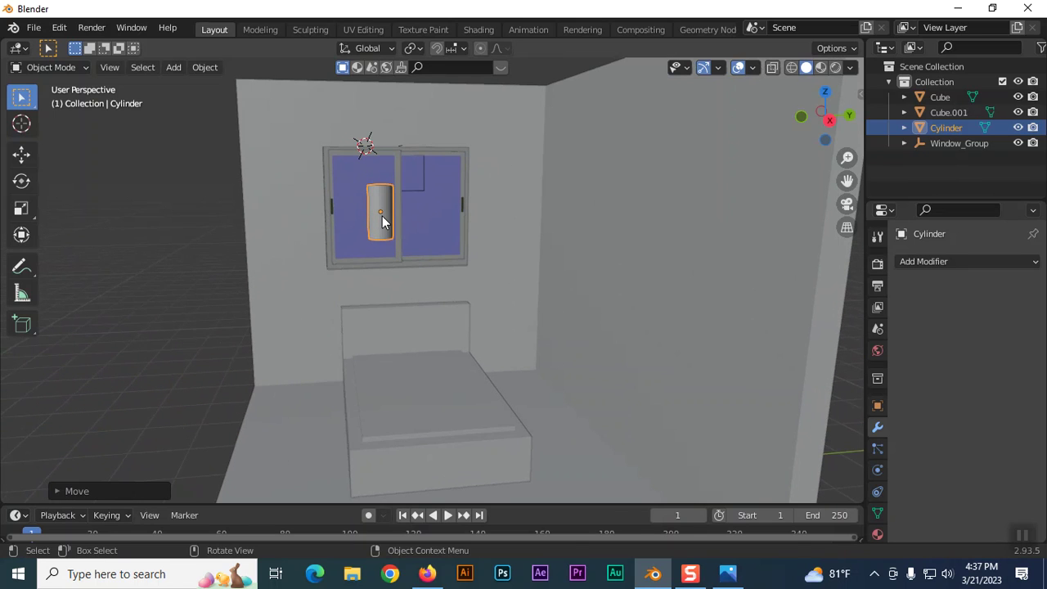
Slide the cylinder along Y to the left of the window and compare with the reference
key("g")
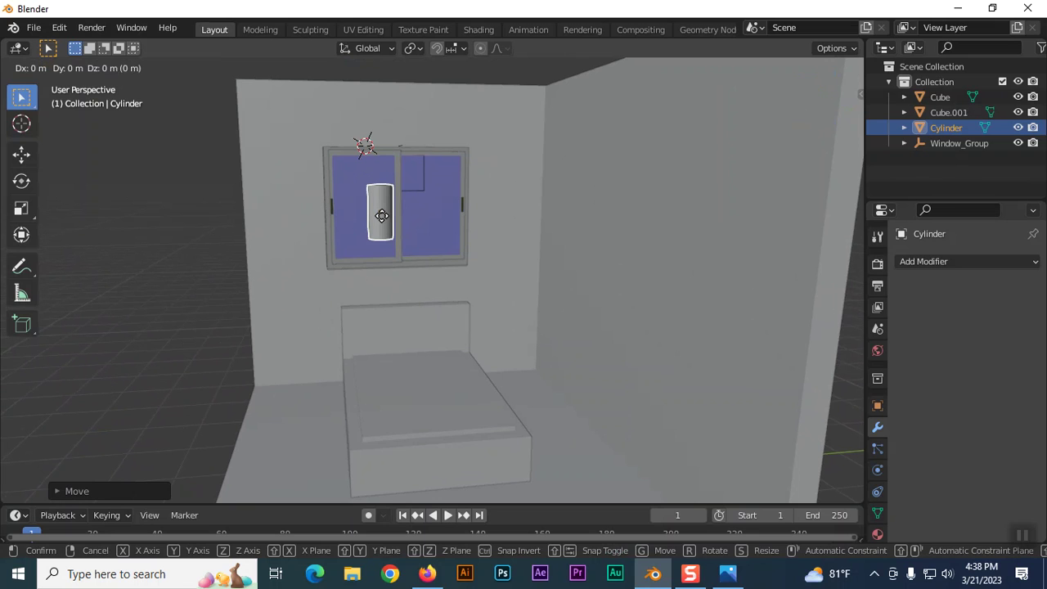
key("y")
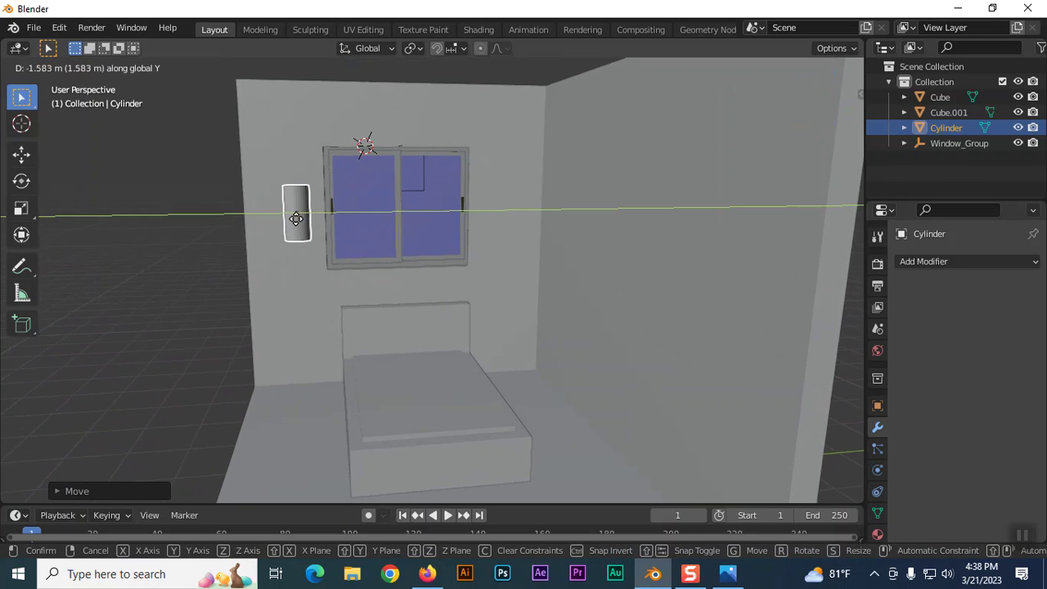
left_click(290, 219)
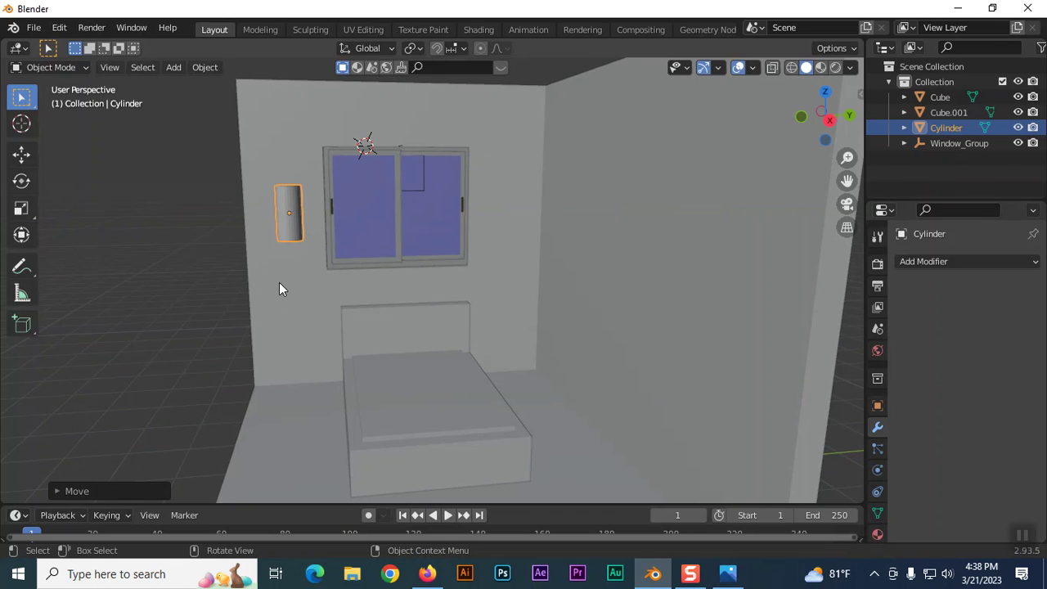
key("KP_7")
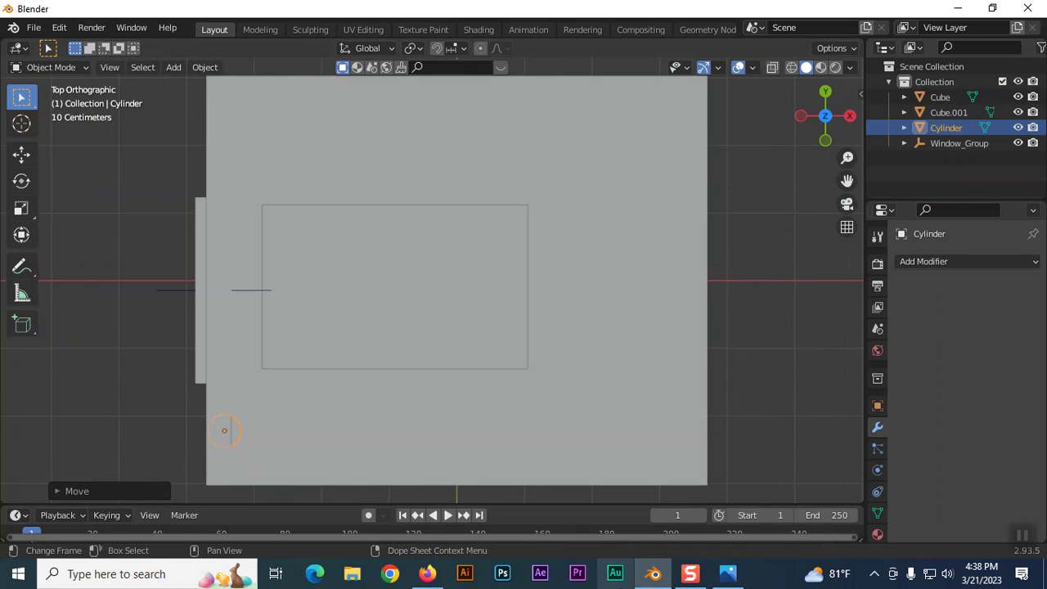
left_click(728, 575)
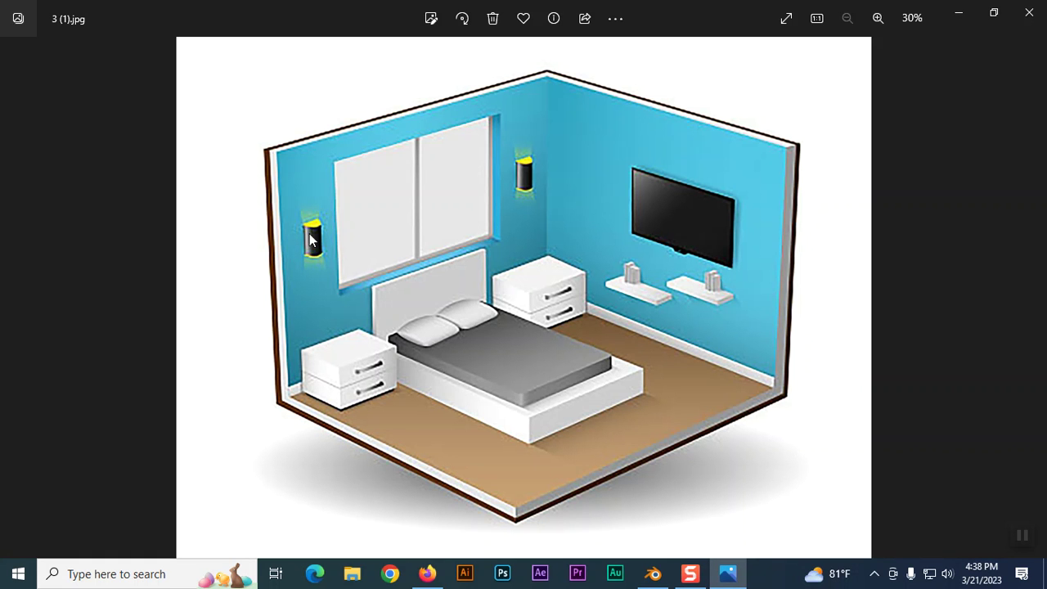
left_click(653, 573)
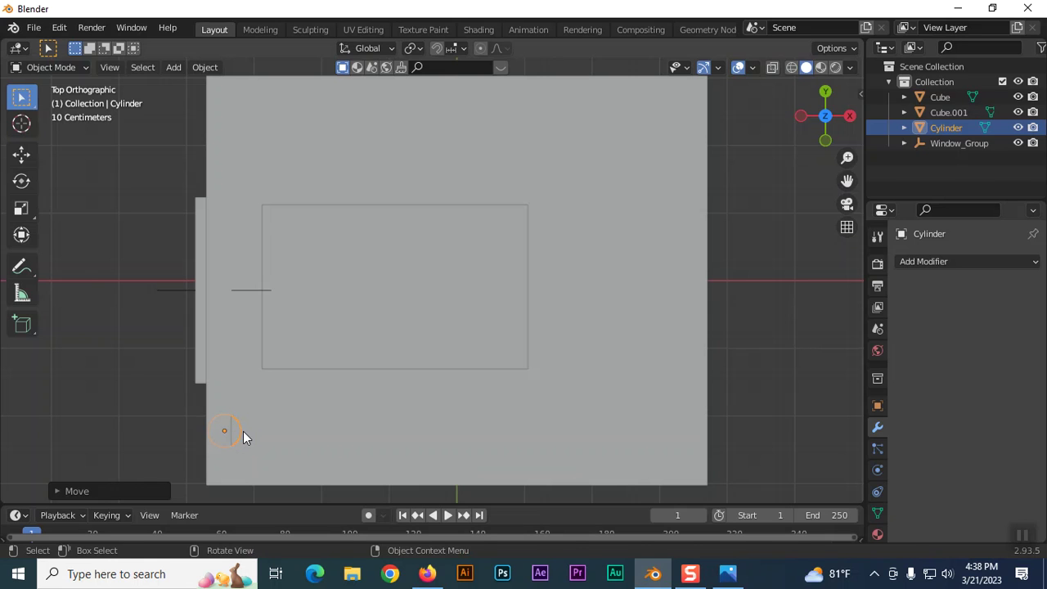
Nudge the wall cylinder slightly along X and scale it up uniformly
key("g")
key("x")
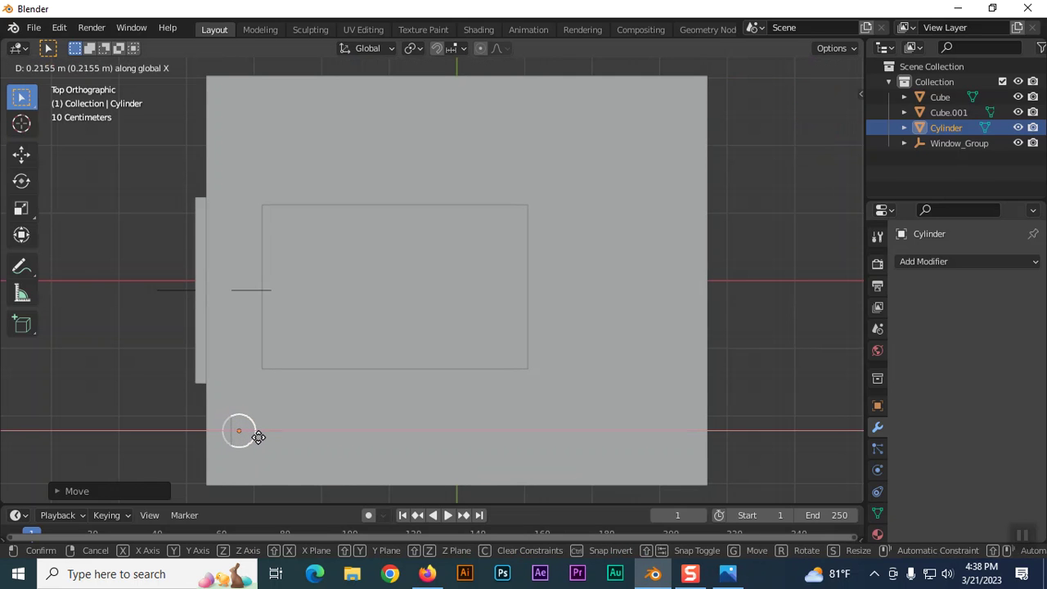
left_click(259, 437)
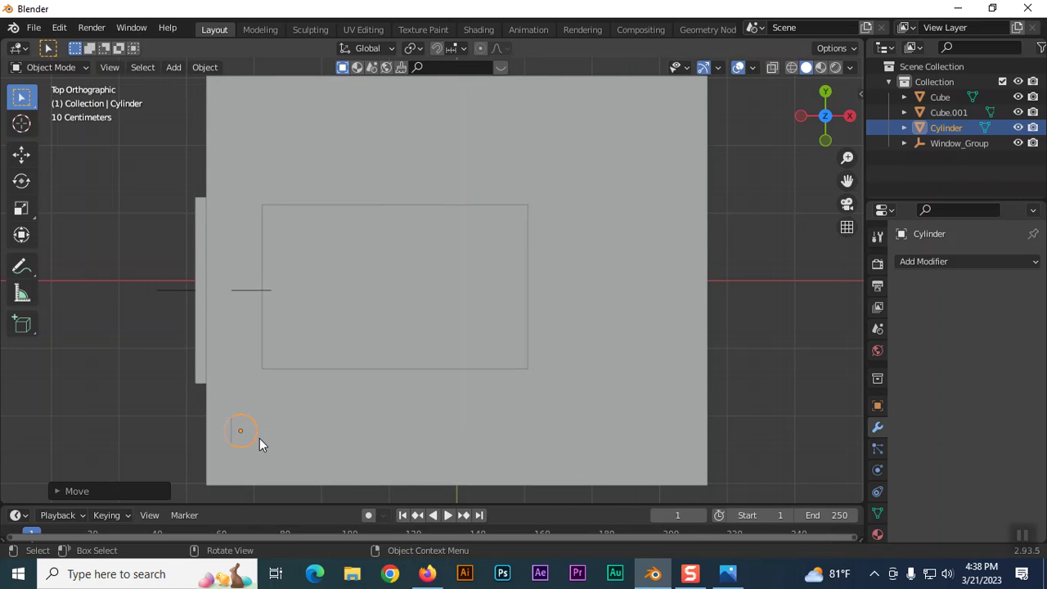
key("s")
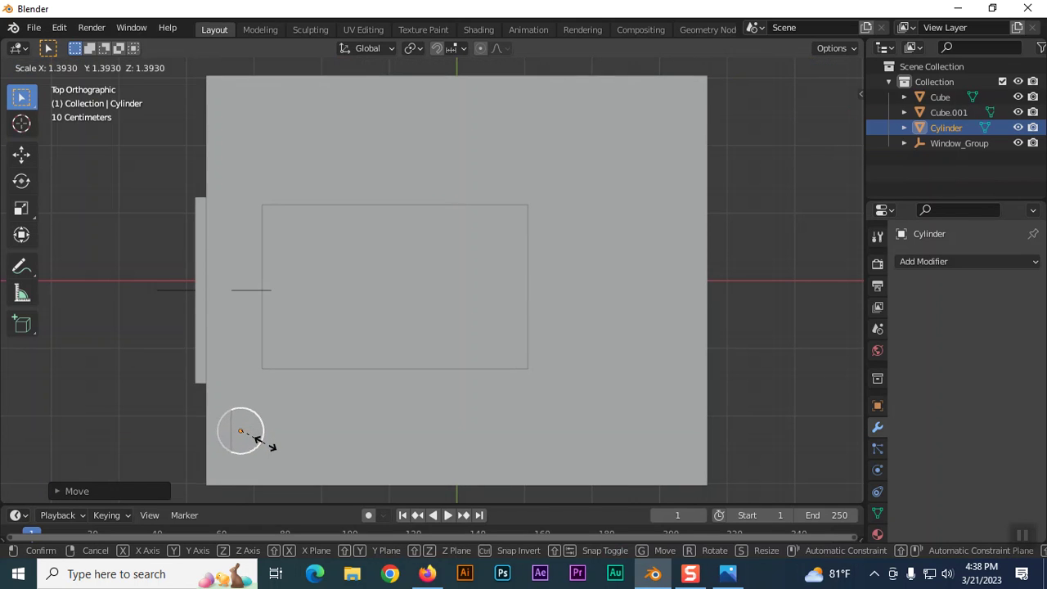
left_click(270, 448)
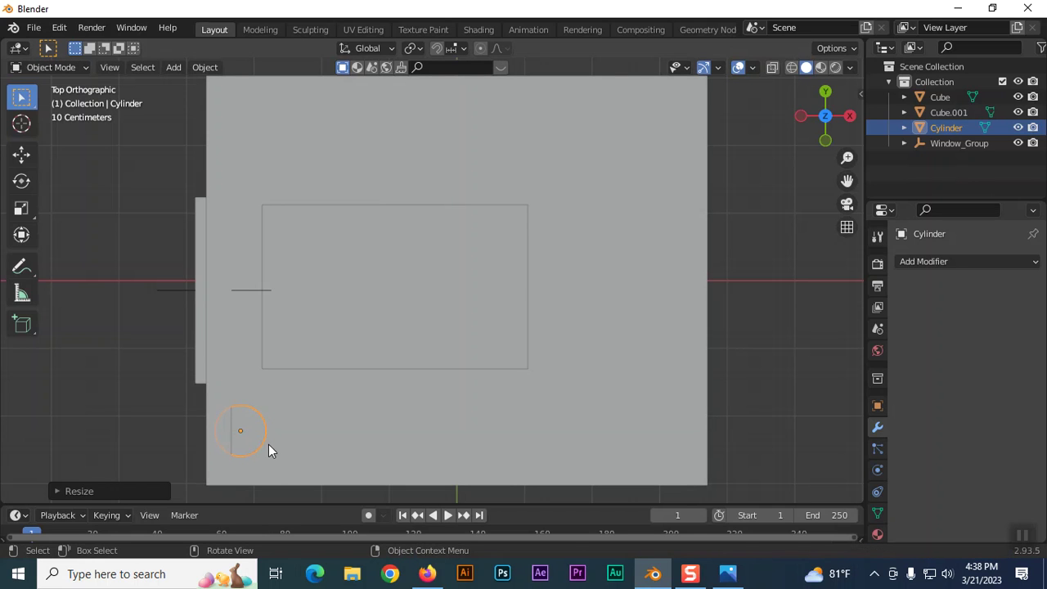
Shorten the cylinder along Z to about 0.77 of its height in front view
key("s")
key("z")
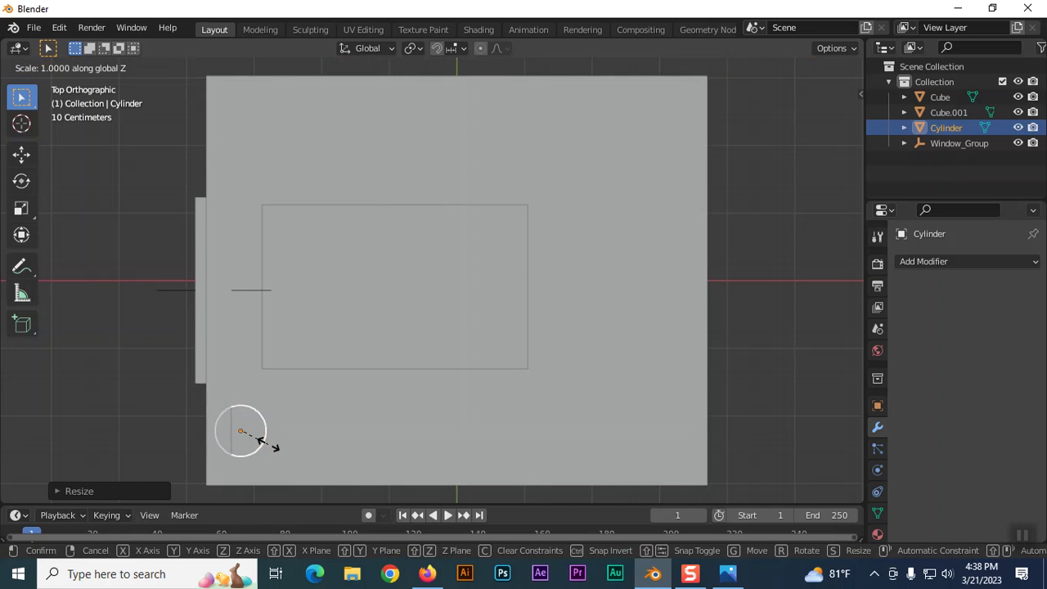
type("1")
key("Return")
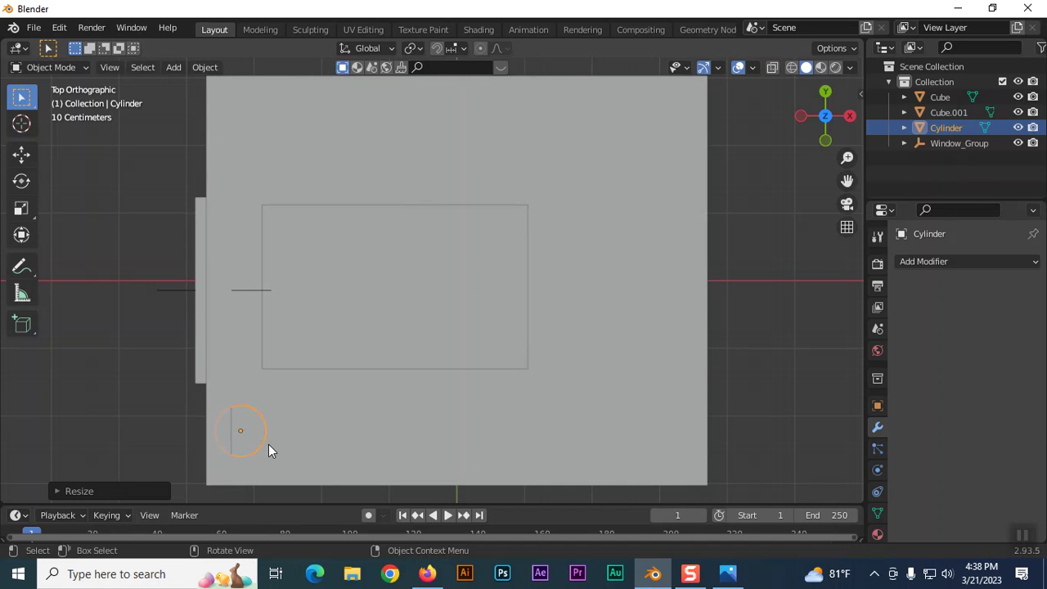
key("KP_1")
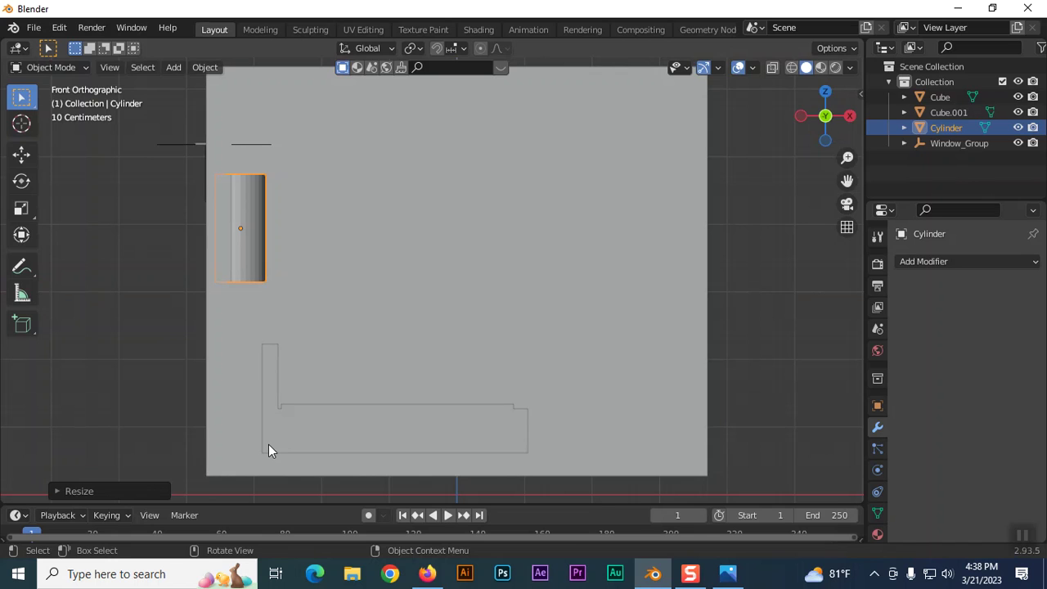
key("s")
key("z")
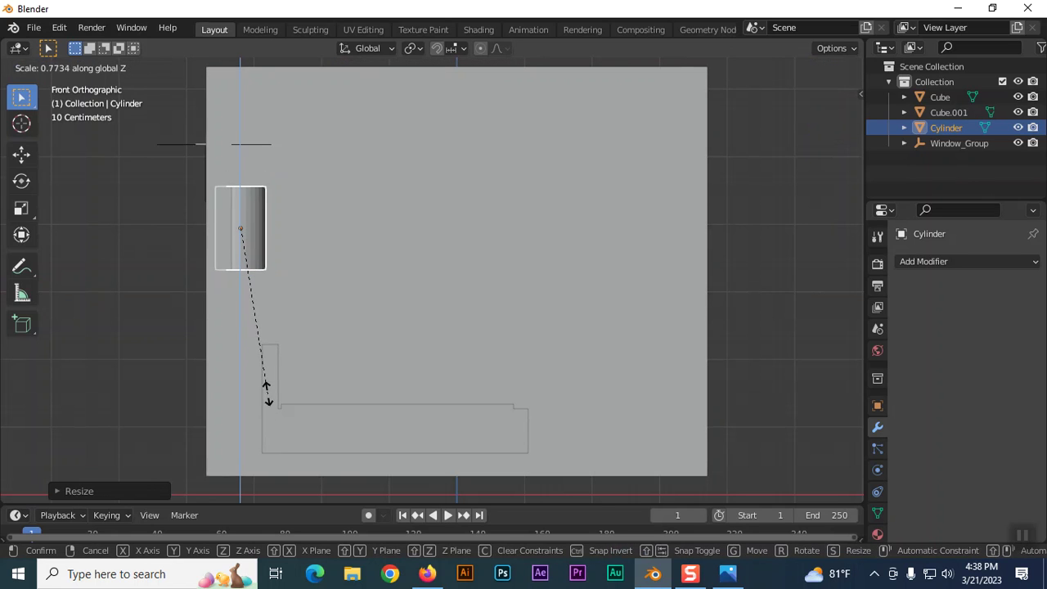
left_click(267, 373)
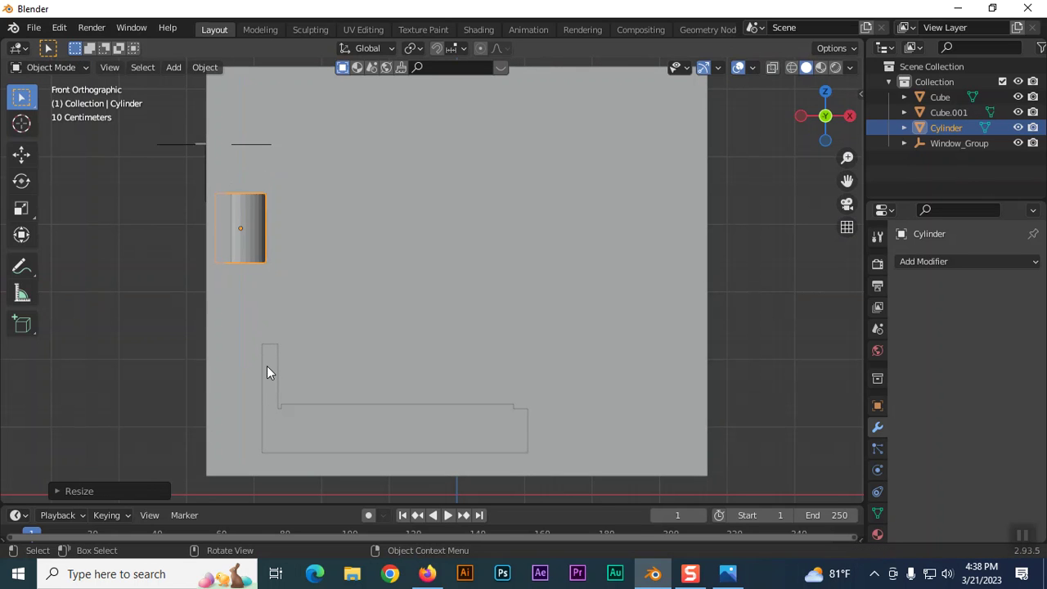
mouse_move(298, 288)
middle_mouse_down()
mouse_move(309, 373)
mouse_move(291, 328)
mouse_move(283, 366)
mouse_move(306, 360)
mouse_move(318, 325)
mouse_move(303, 357)
middle_mouse_up()
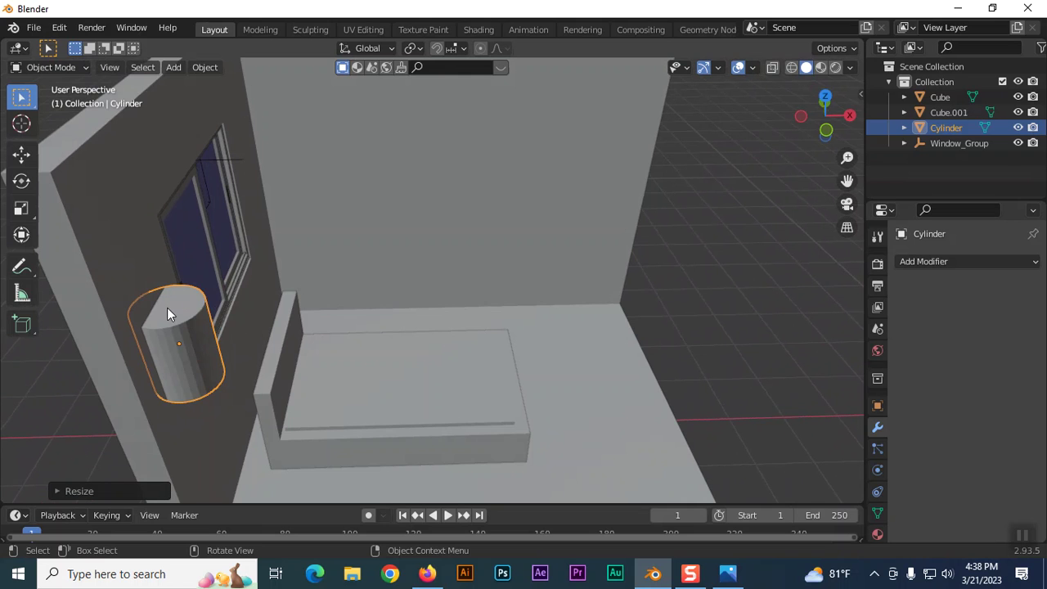
In Edit Mode, delete the cylinder's top cap face
mouse_move(215, 409)
middle_mouse_down()
mouse_move(221, 294)
mouse_move(217, 390)
middle_mouse_up()
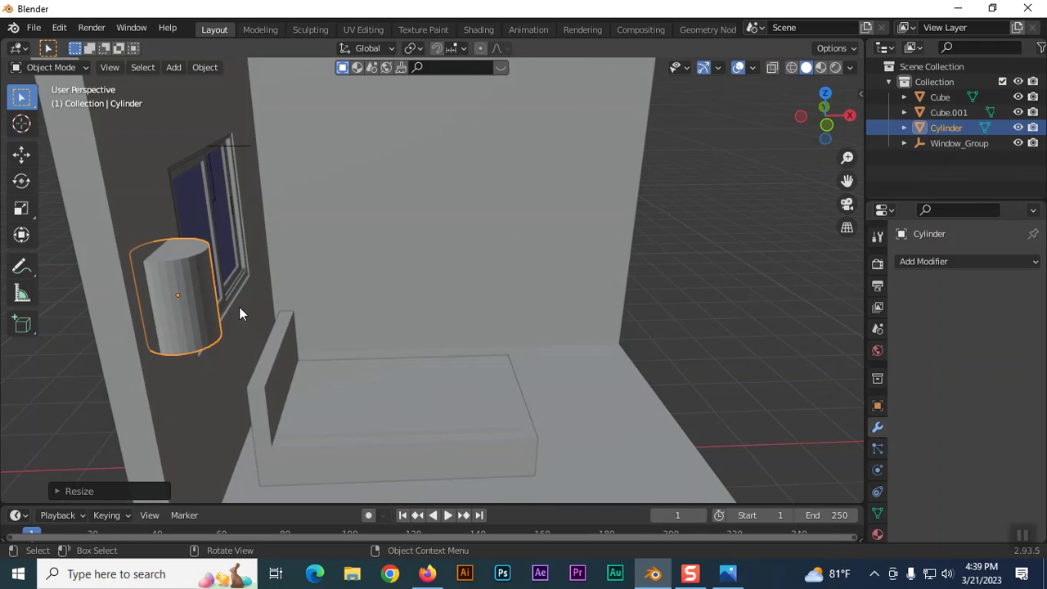
key("Tab")
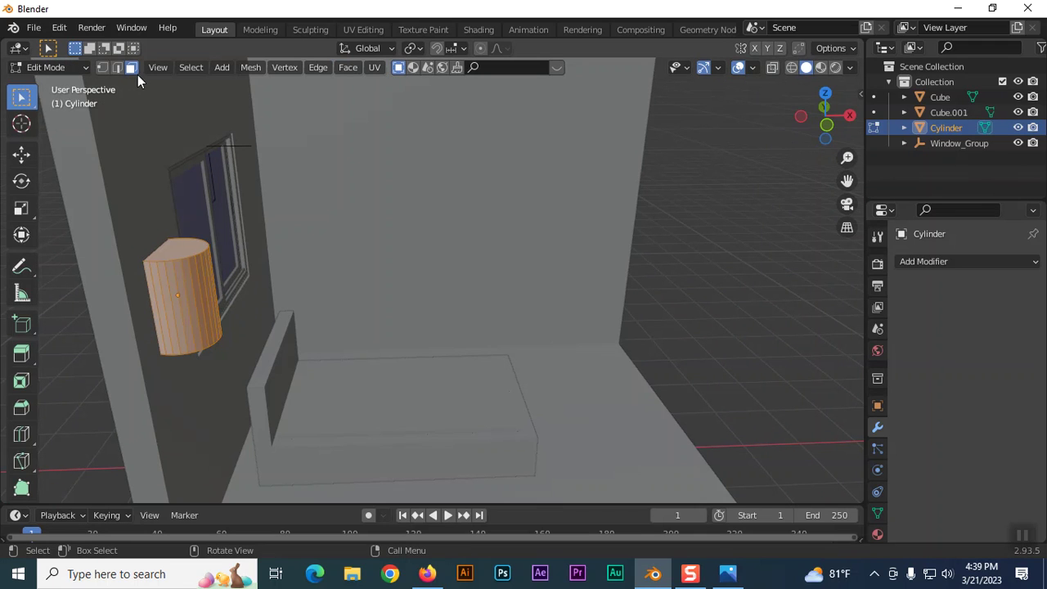
left_click(180, 247)
key("x")
left_click(181, 247)
Delete the cylinder's bottom cap face and return to Object Mode
middle_click_drag(224, 361, 236, 274)
left_click(224, 157)
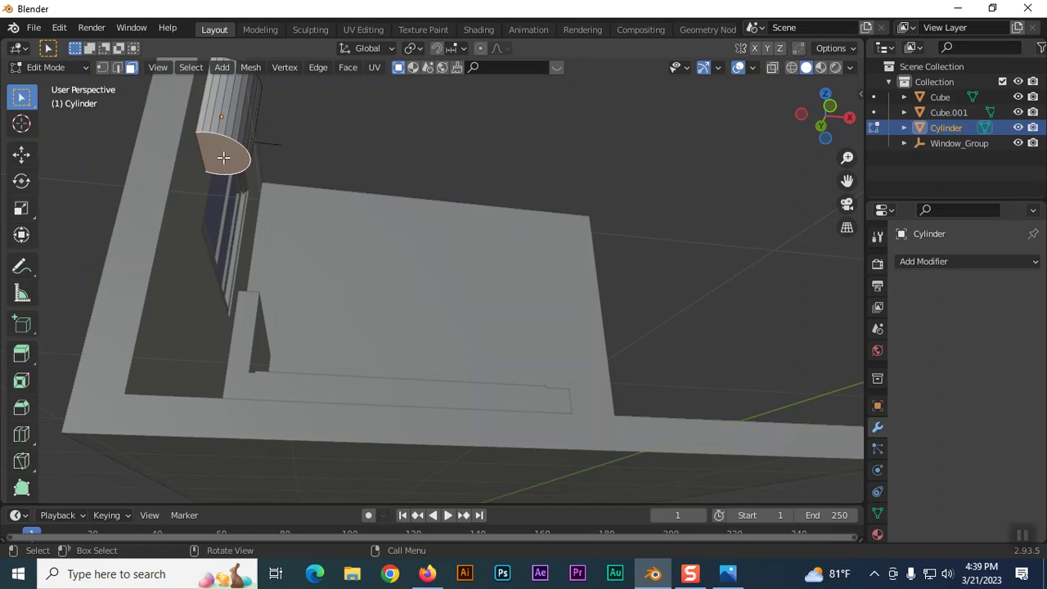
key("x")
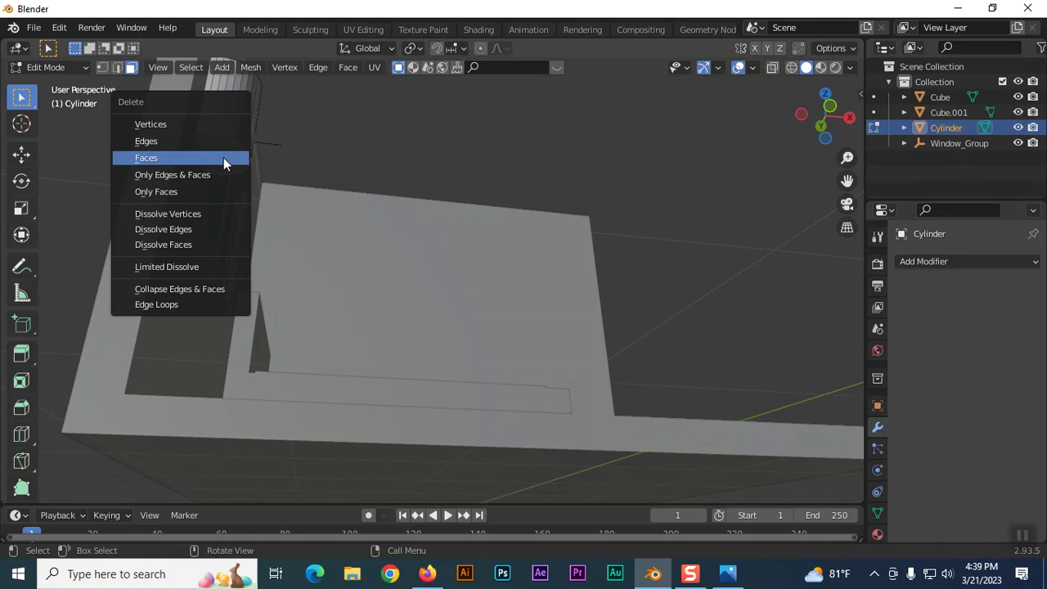
left_click(223, 157)
mouse_move(404, 189)
middle_mouse_down()
mouse_move(413, 341)
mouse_move(398, 339)
mouse_move(395, 322)
middle_mouse_up()
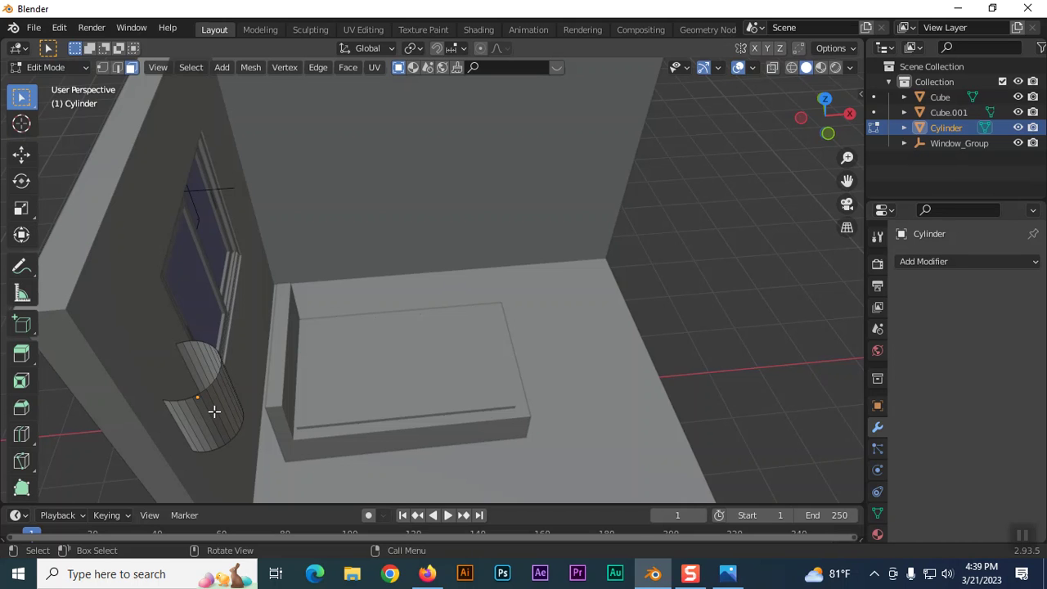
key("Tab")
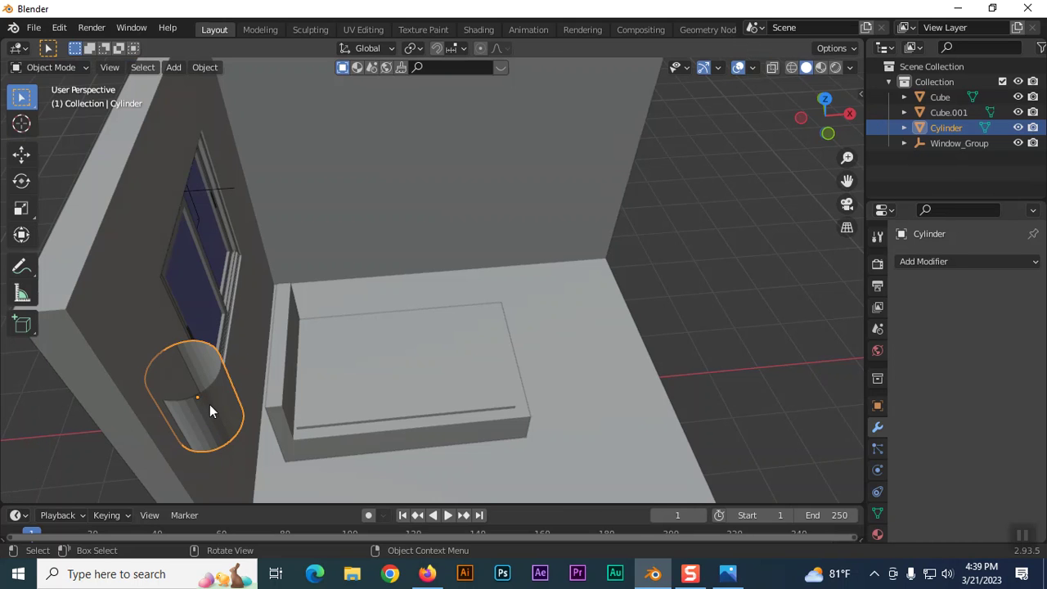
Add a Solidify modifier to the tube with 0.04 m thickness and Even Thickness enabled
left_click(985, 262)
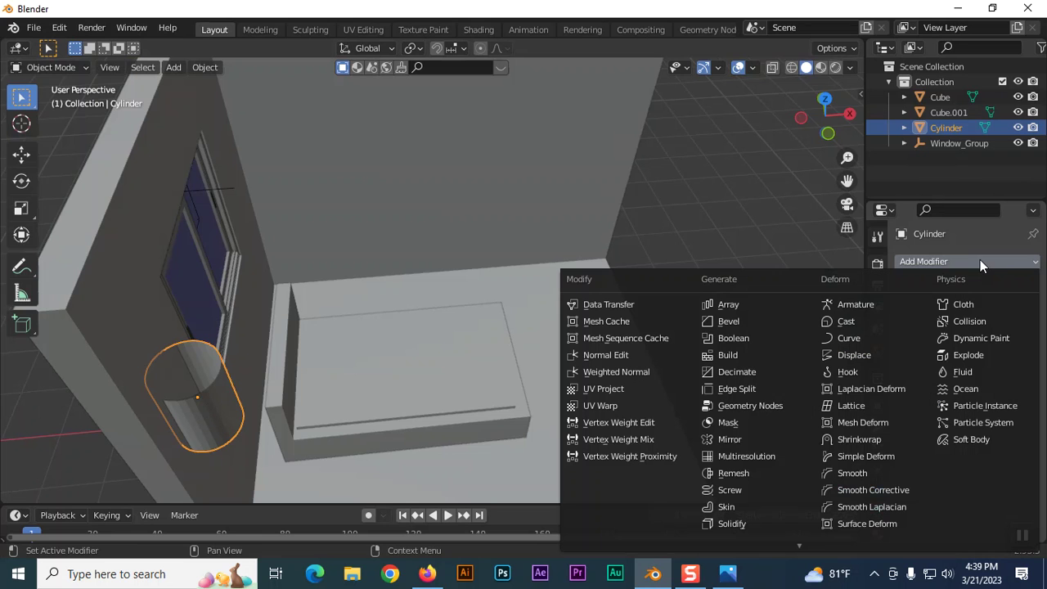
left_click(740, 524)
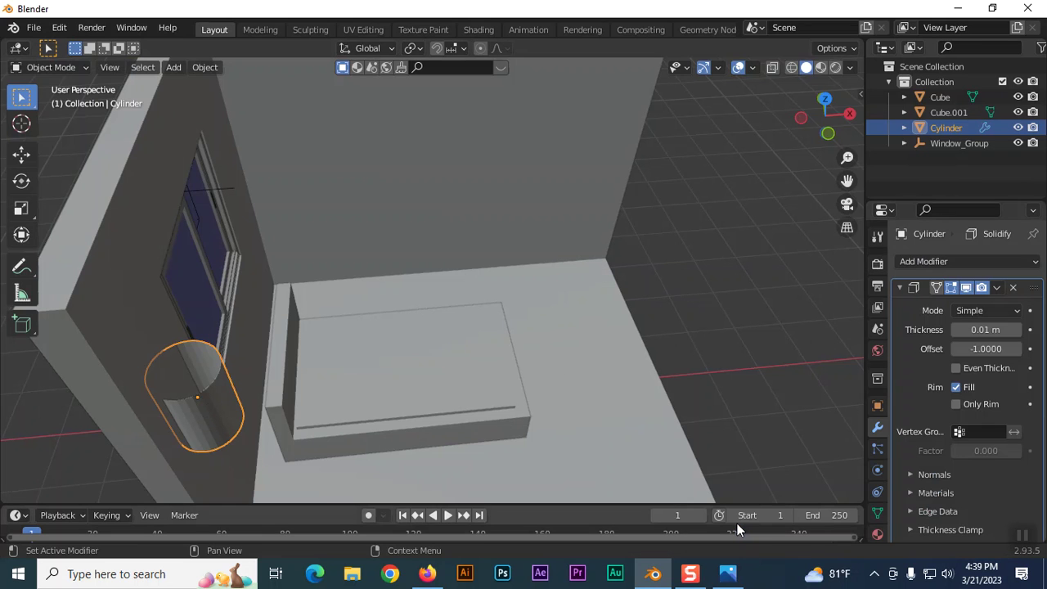
left_click(1018, 329)
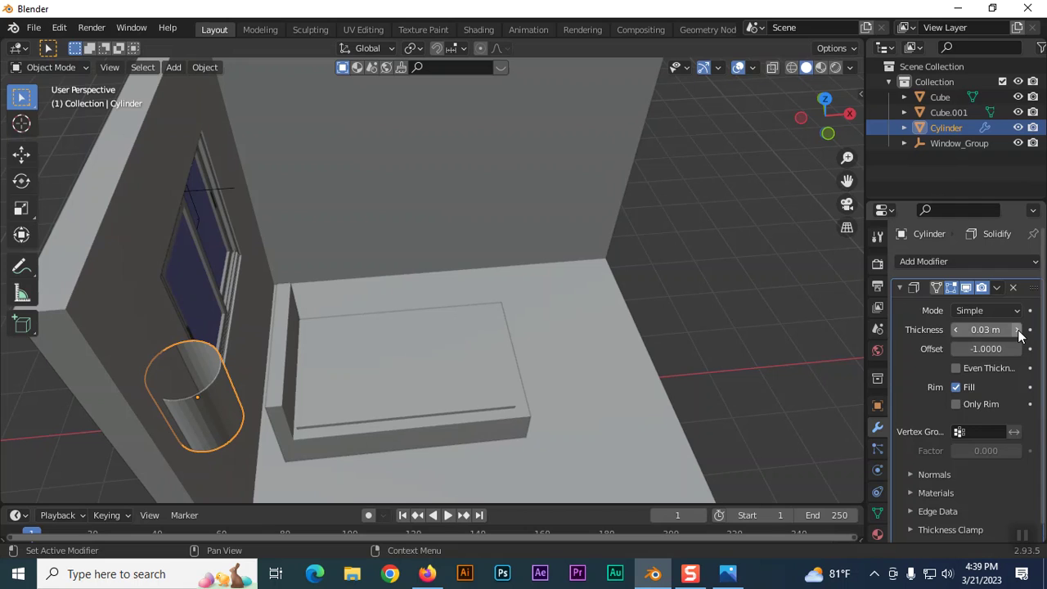
double_click(1018, 329)
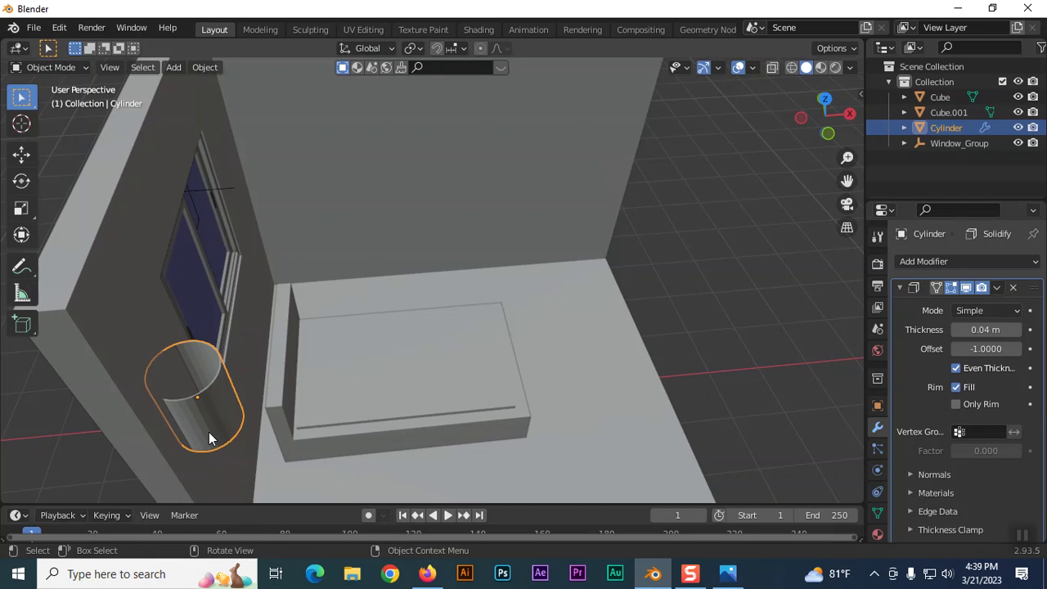
key("KP_7")
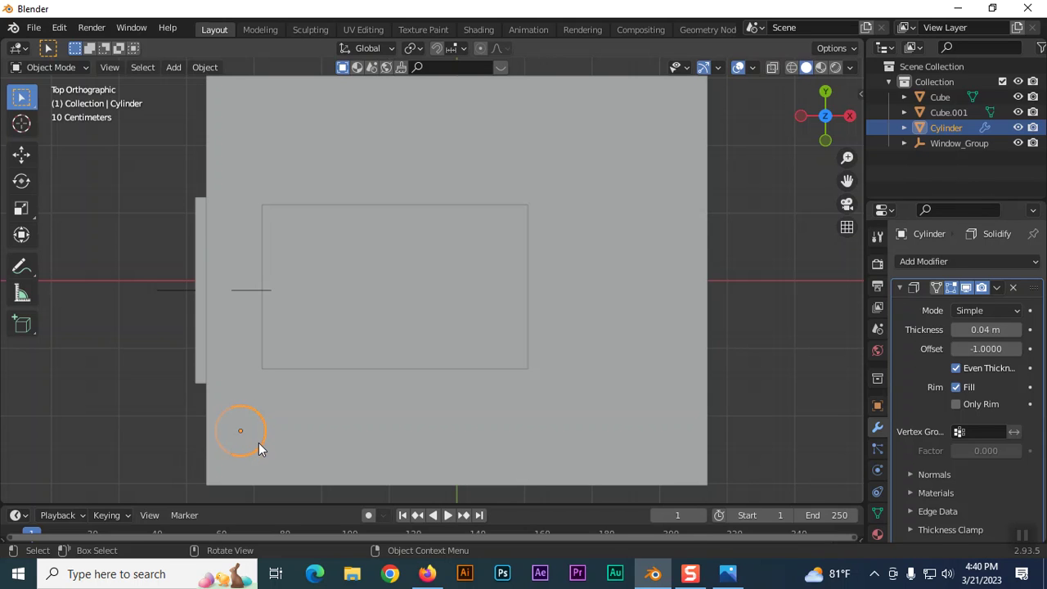
Nudge the lamp cylinder along X against the wall, then check the room from above
key("g")
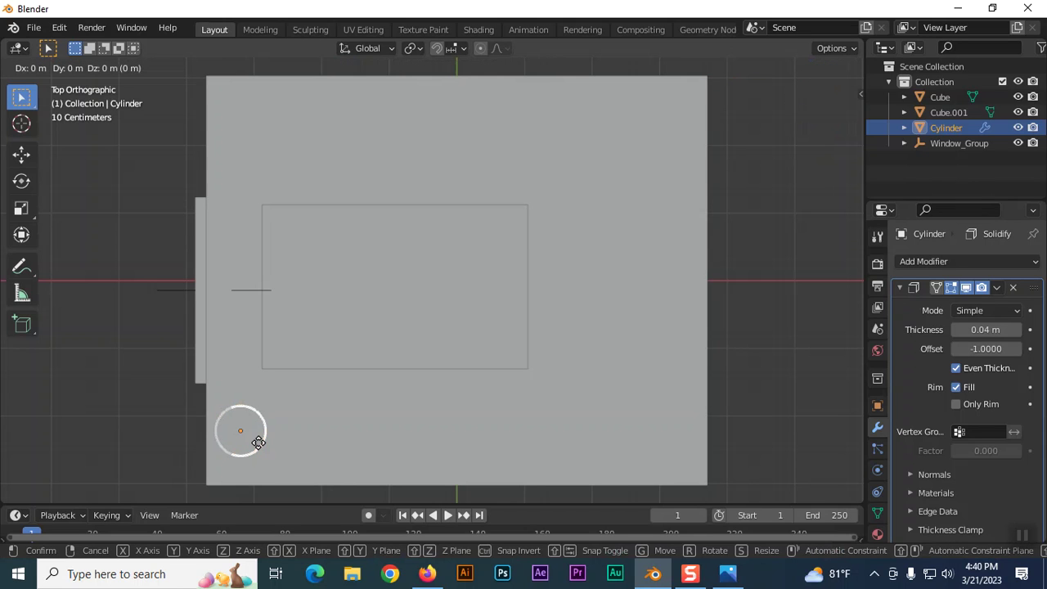
key("x")
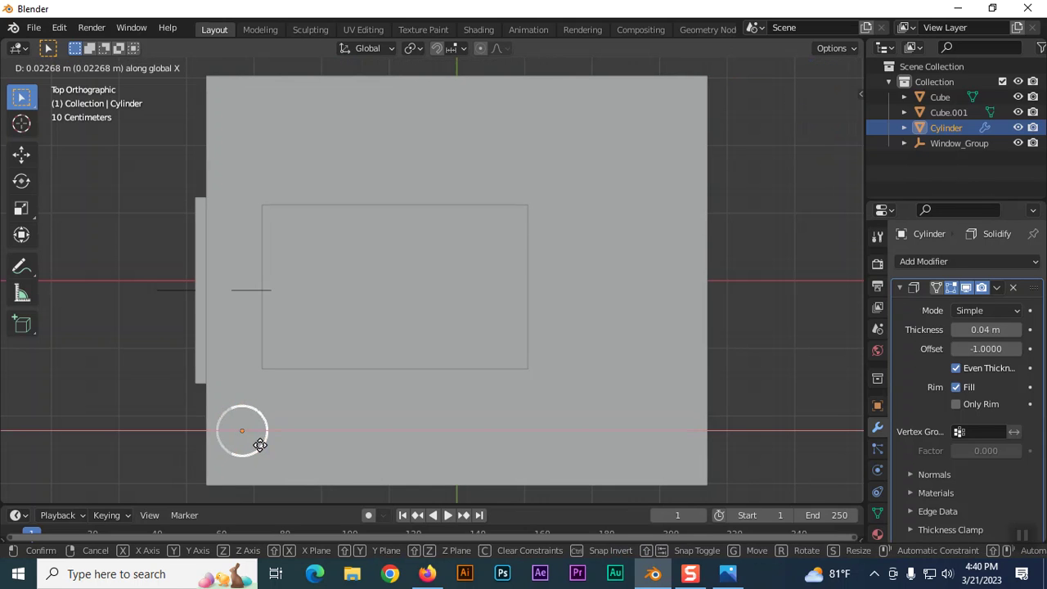
left_click(261, 446)
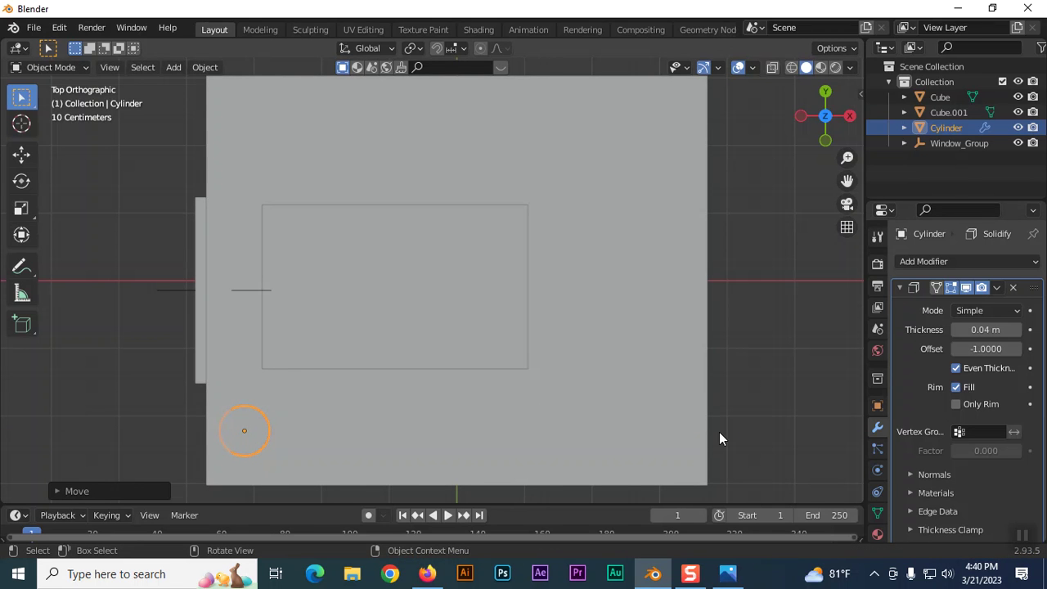
middle_click_drag(719, 432, 685, 304)
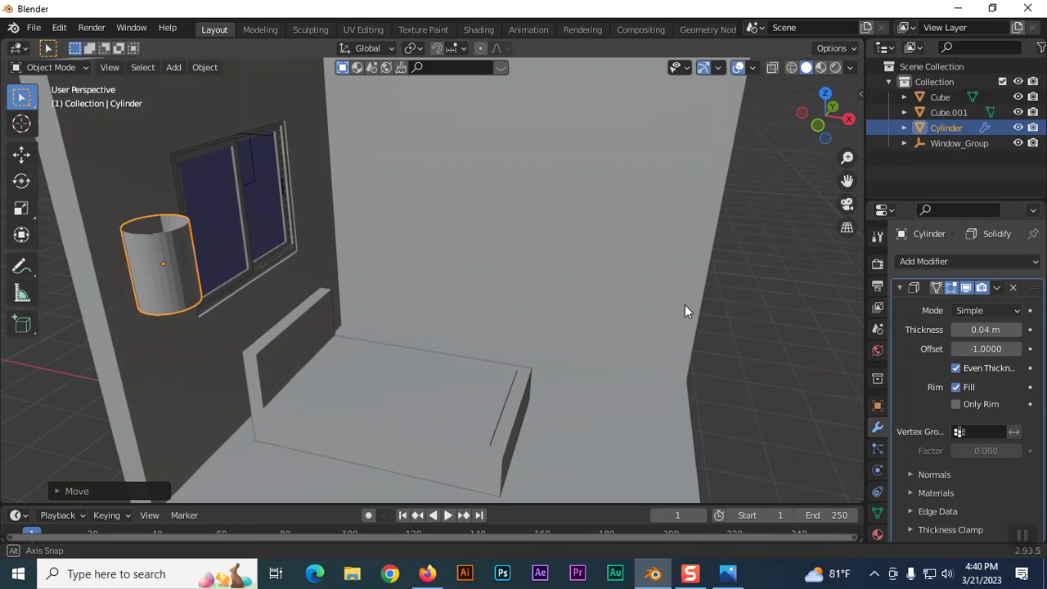
scroll(275, 286, "down", 4)
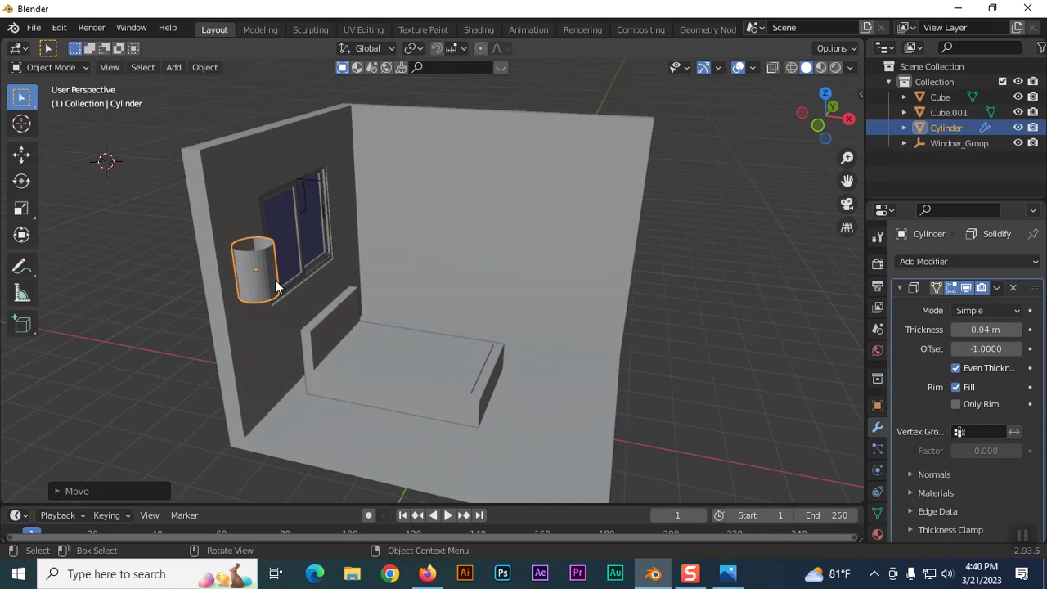
left_click(255, 283)
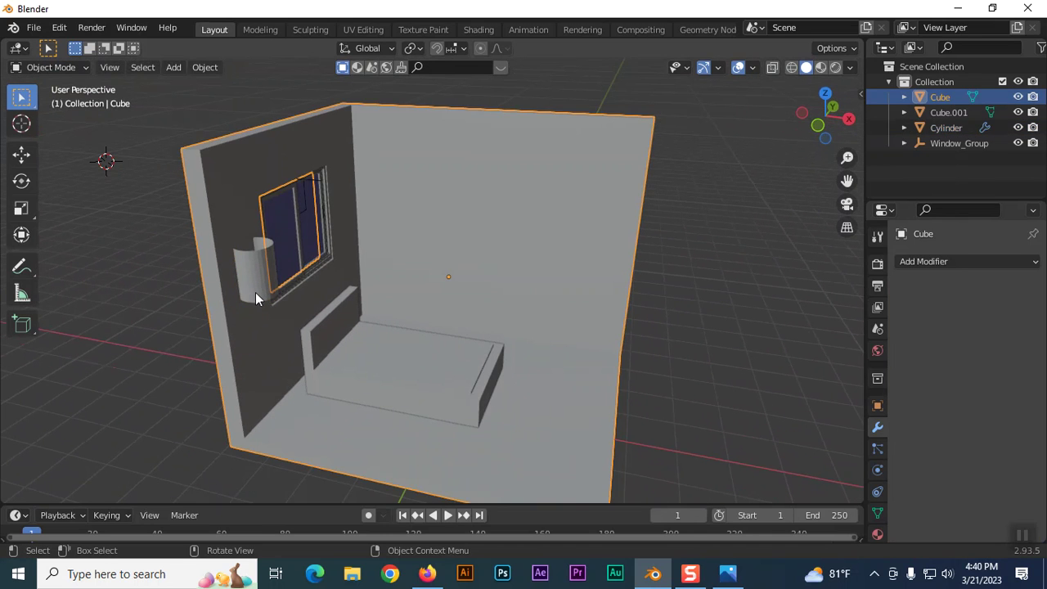
left_click(249, 286)
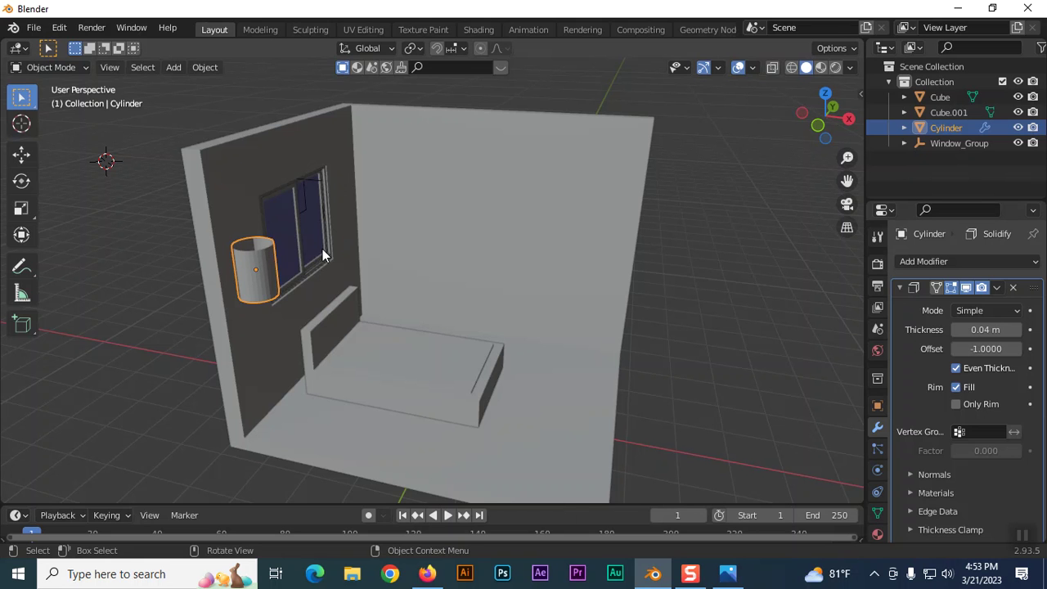
mouse_move(413, 286)
middle_mouse_down()
mouse_move(416, 386)
mouse_move(431, 372)
mouse_move(401, 319)
middle_mouse_up()
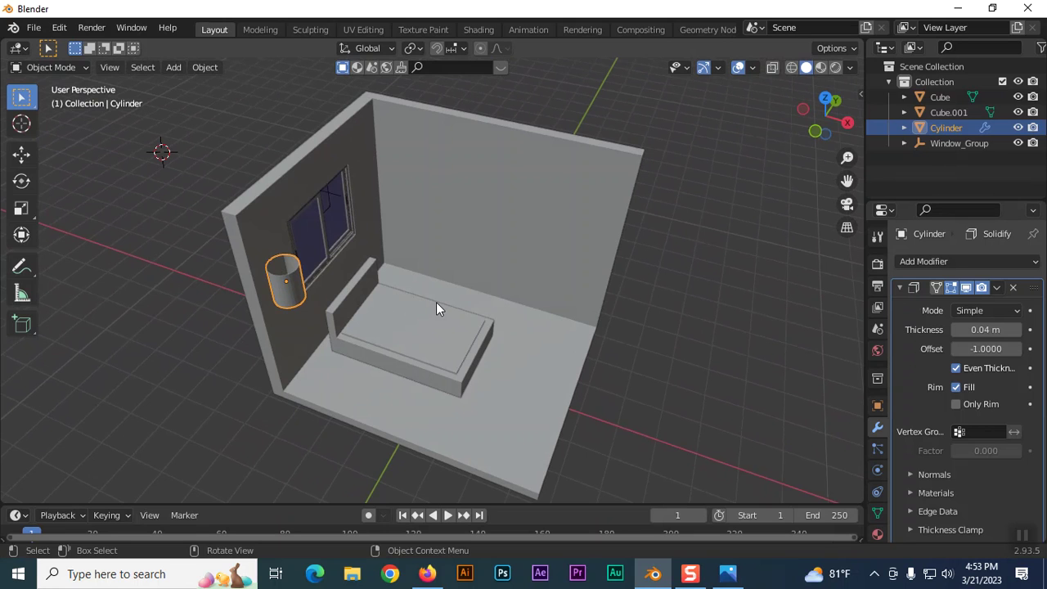
key("KP_7")
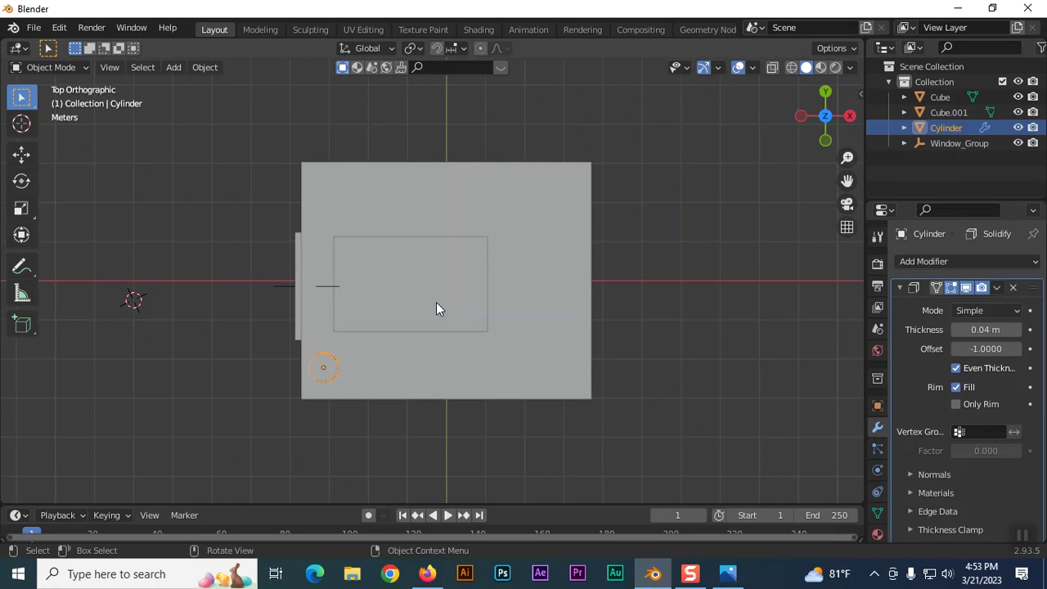
Set the 3D cursor at the cylinder lamp's centre in top view and add a Point light there
left_click(21, 123)
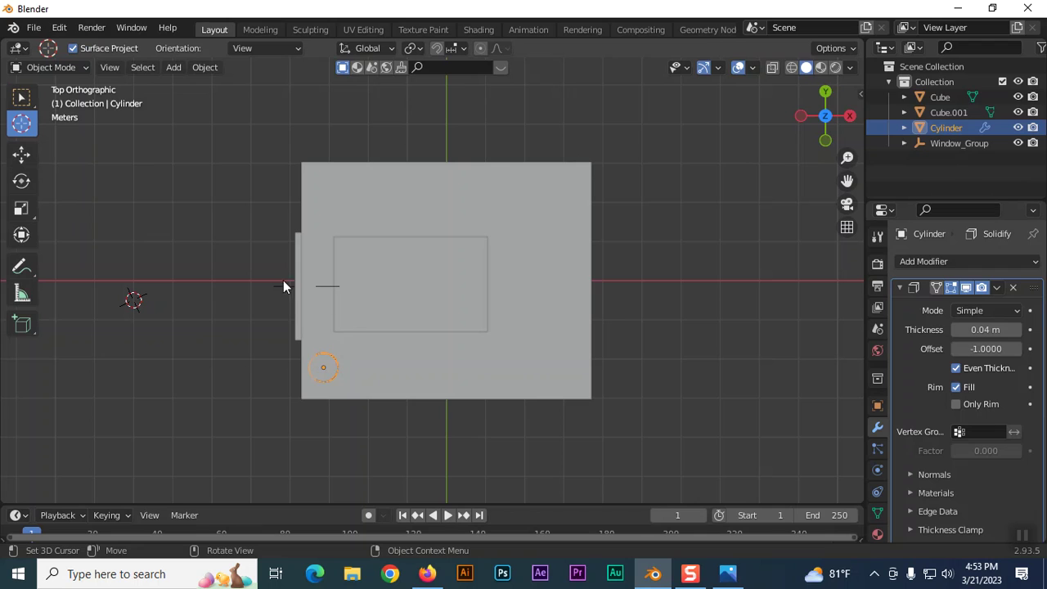
left_click(324, 370)
left_click(179, 70)
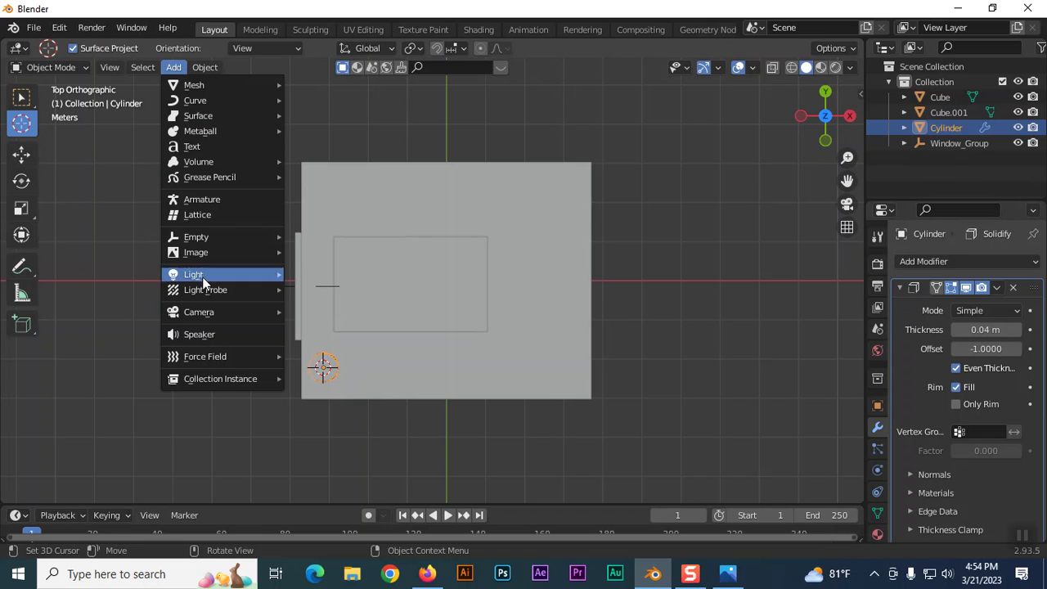
mouse_move(193, 274)
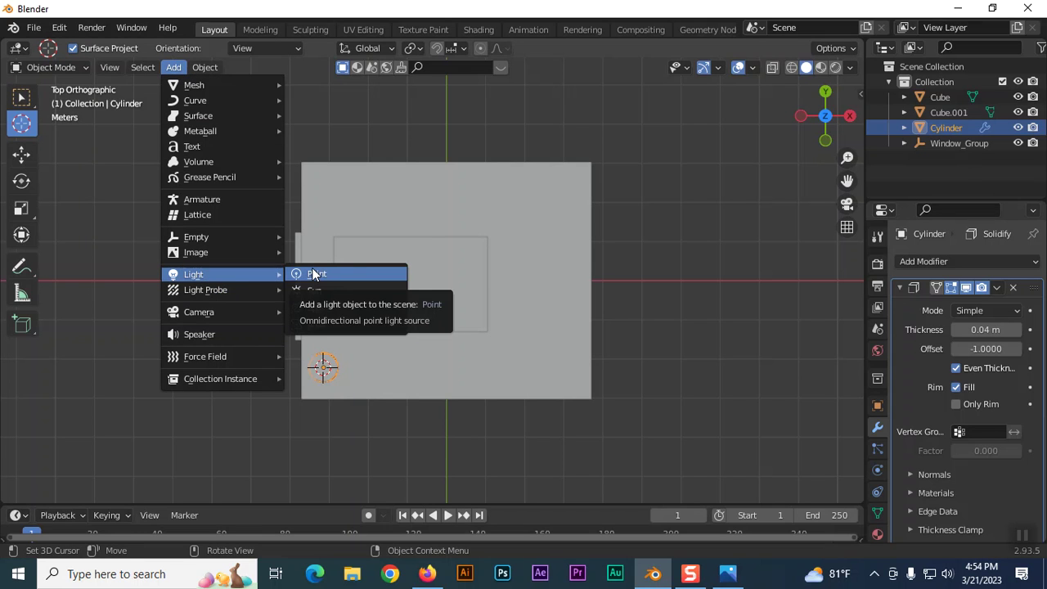
left_click(313, 274)
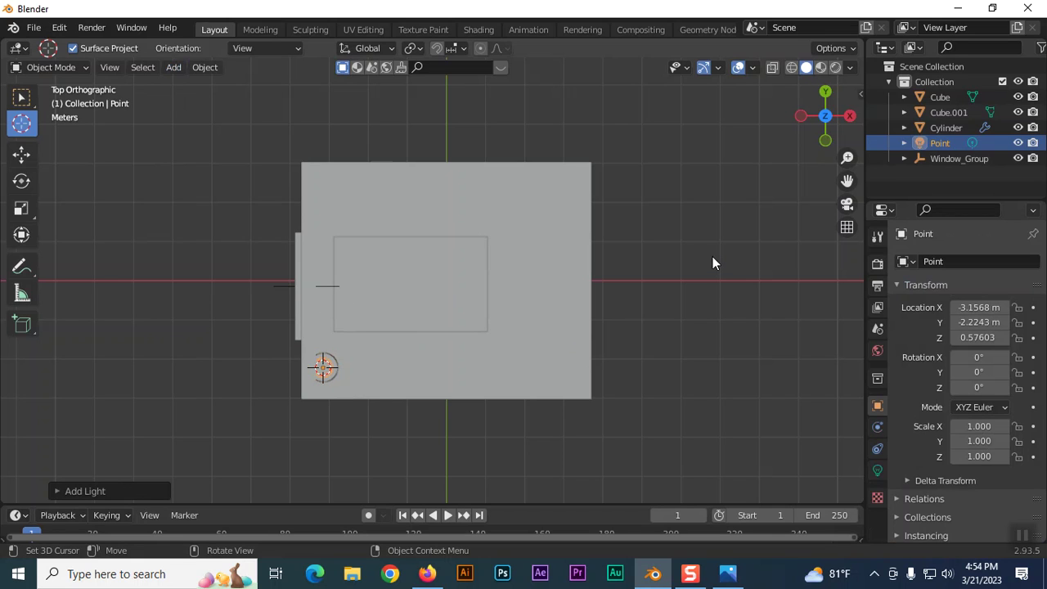
key("KP_1")
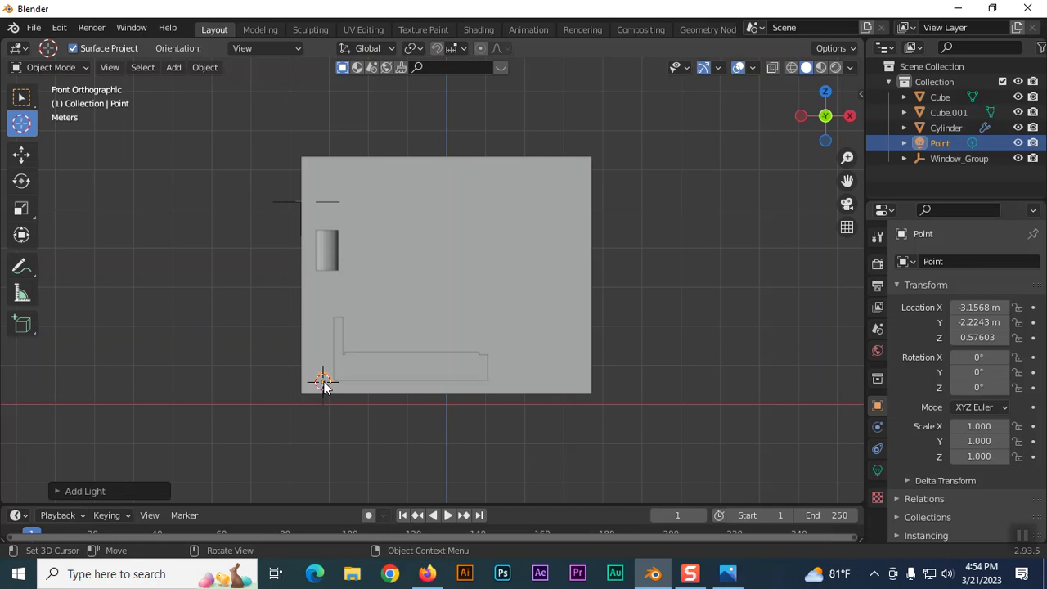
Raise the Point light along Z to about 3.91 m, inside the cylinder lamp shade
key("g")
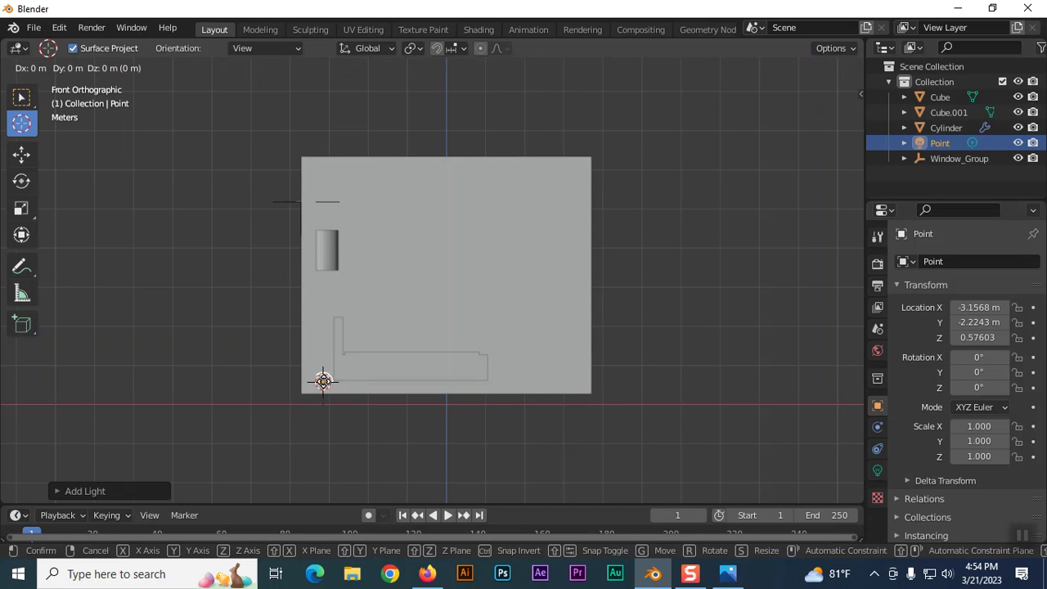
key("z")
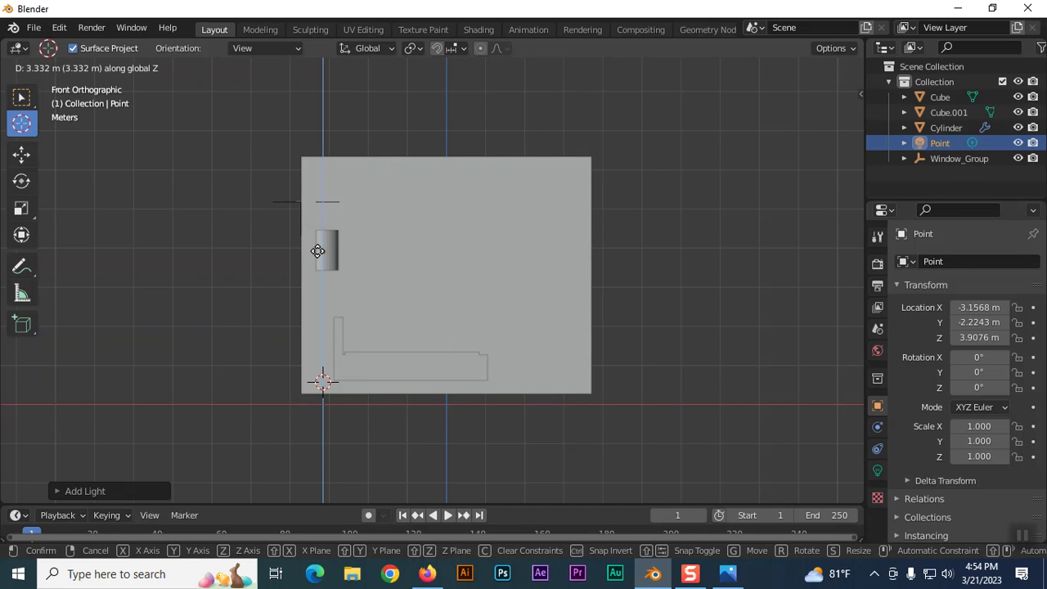
left_click(317, 251)
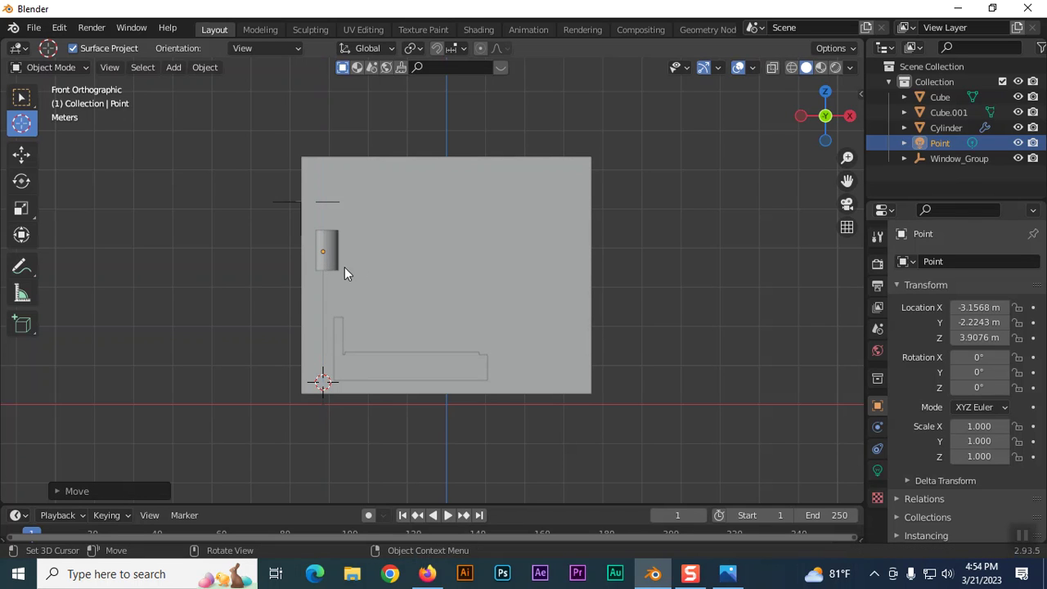
Switch the viewport to Rendered shading and orbit to see the lit lamp
left_click(821, 69)
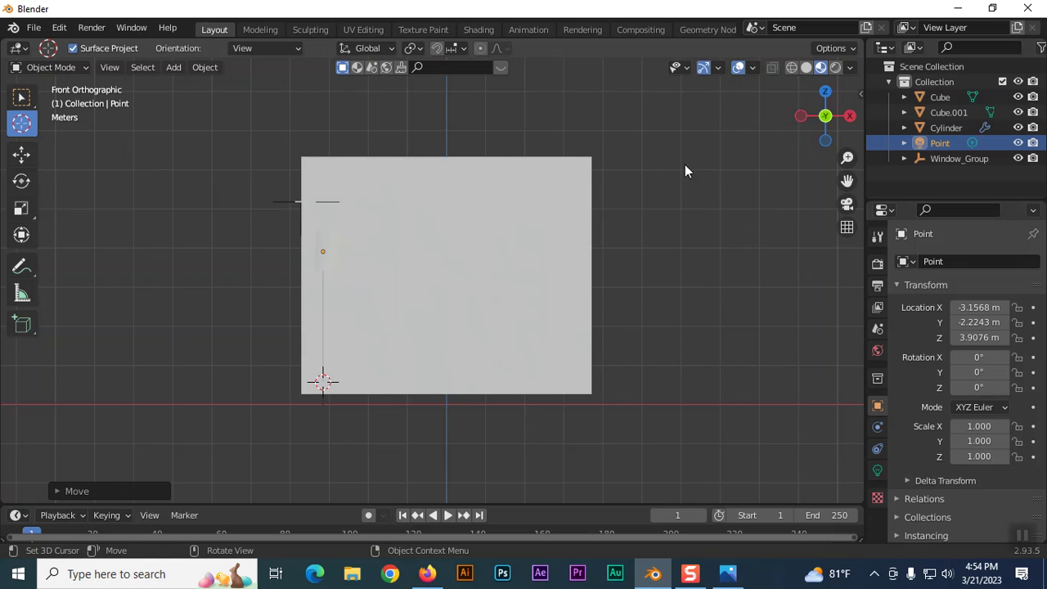
left_click(835, 69)
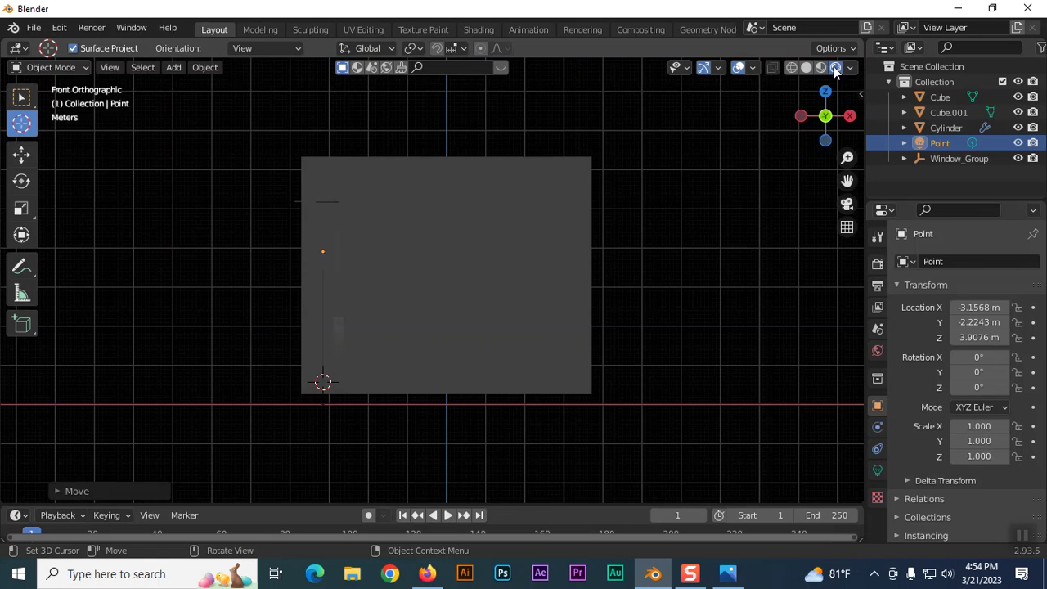
mouse_move(597, 292)
middle_mouse_down()
mouse_move(696, 294)
mouse_move(670, 316)
mouse_move(613, 334)
mouse_move(567, 327)
middle_mouse_up()
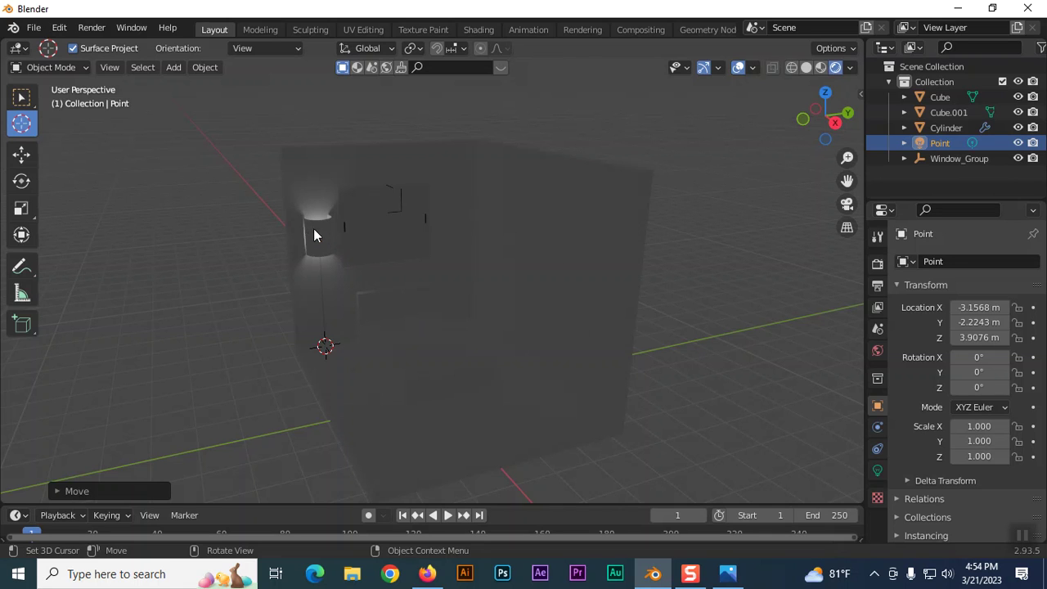
Give the Point light a pale yellow colour, then compare against the reference bedroom image
left_click(877, 472)
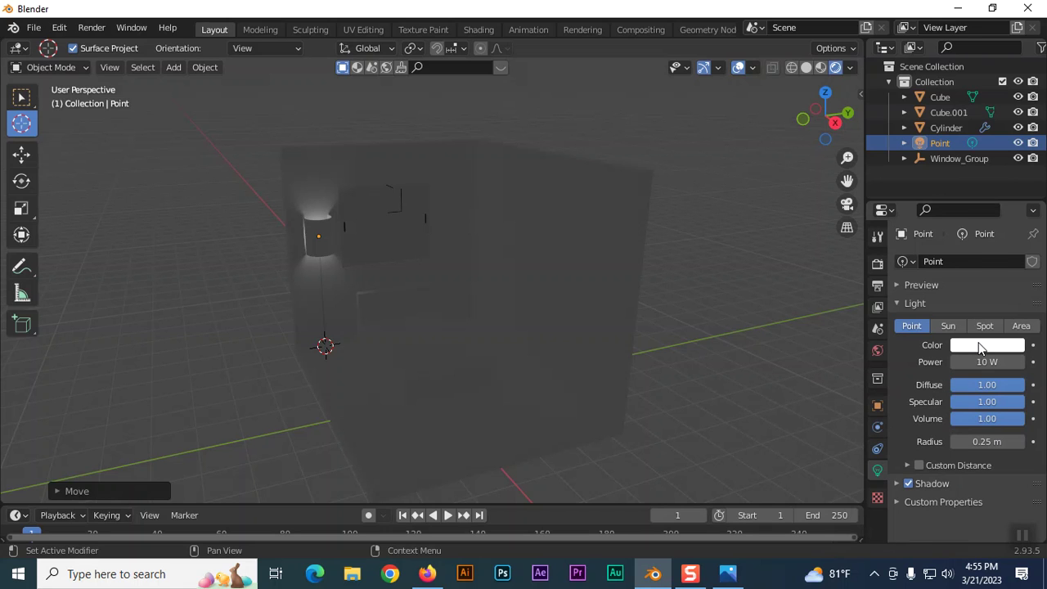
left_click(980, 348)
left_click(928, 203)
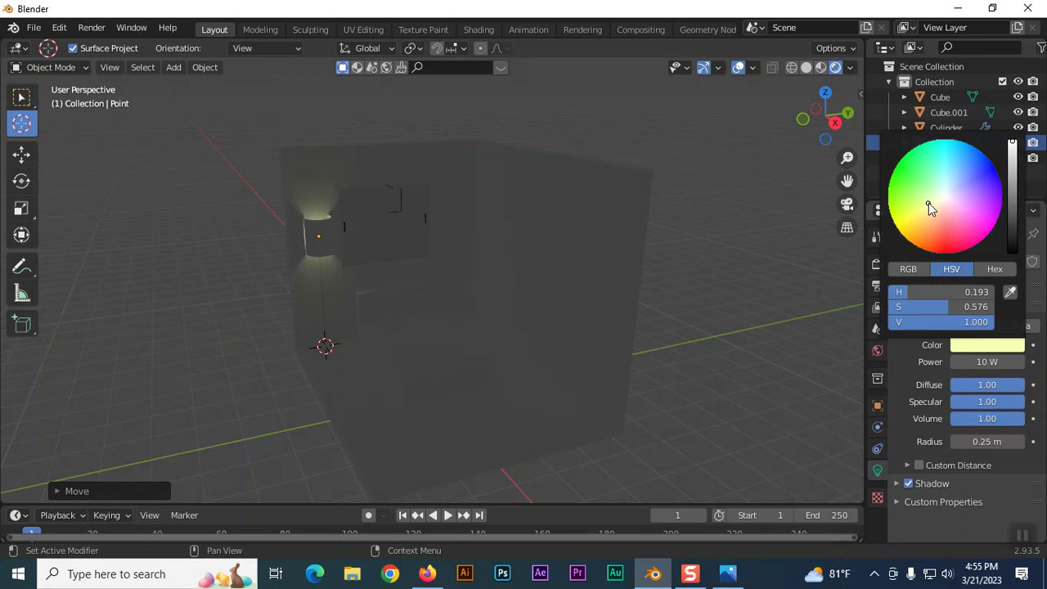
left_click(923, 206)
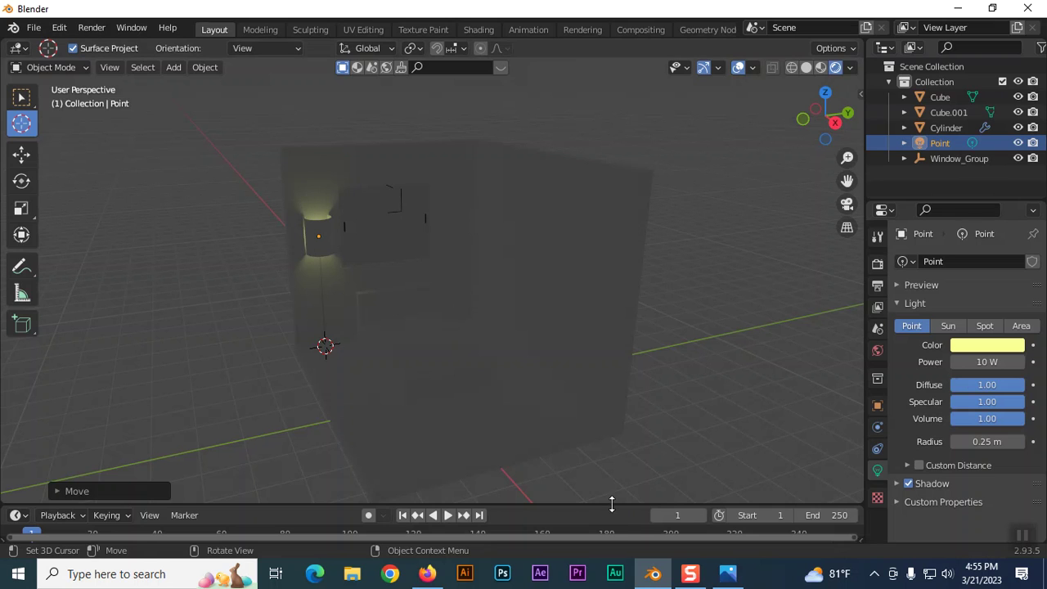
left_click(727, 573)
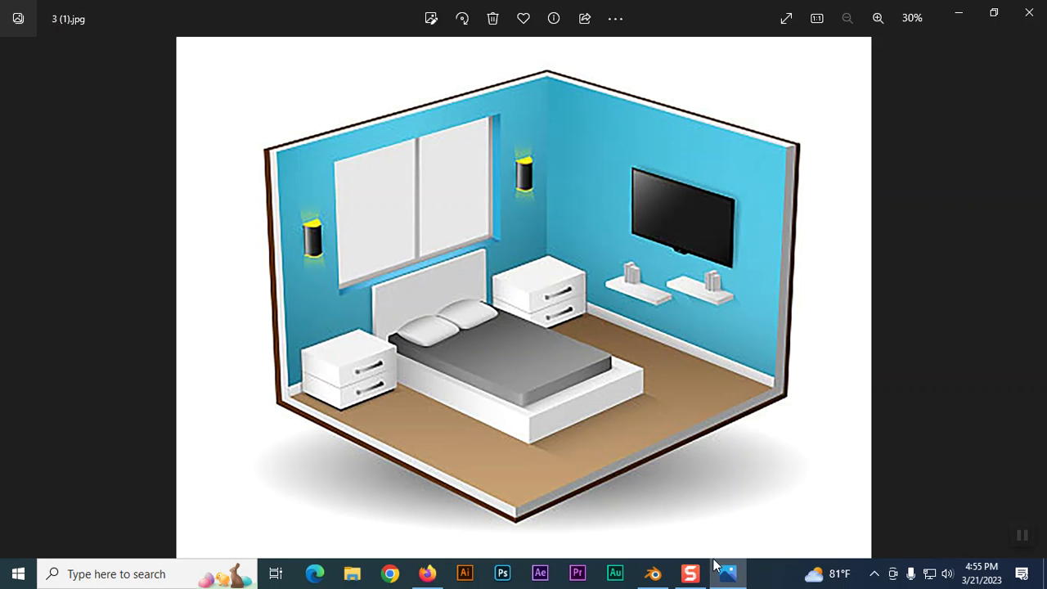
left_click(653, 573)
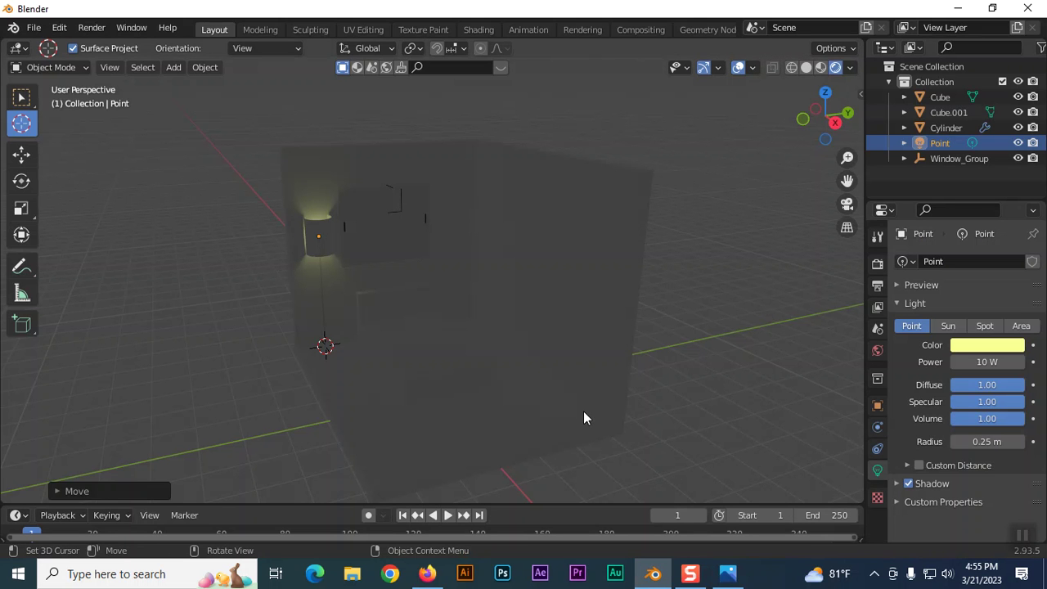
Back in Solid shading, duplicate Cylinder and Point along Y to the right of the window
left_click(806, 67)
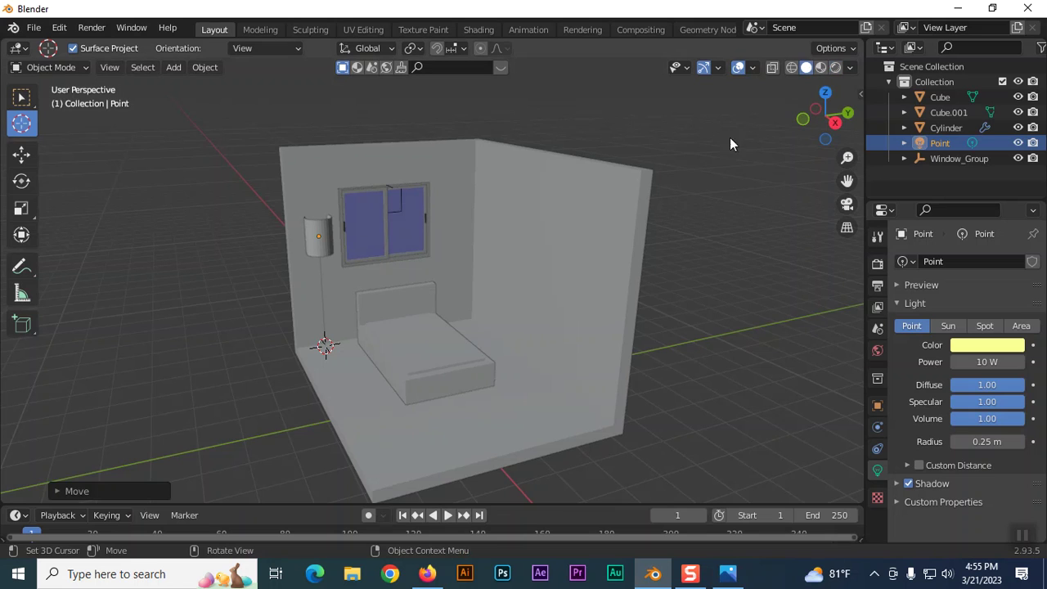
left_click(940, 130)
left_click(939, 137)
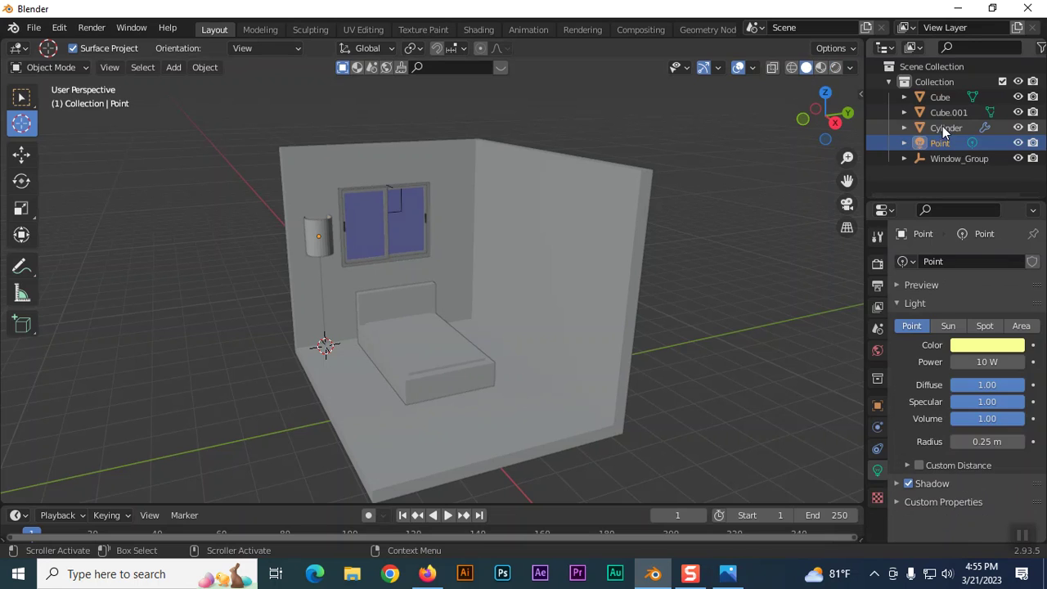
left_click(942, 126)
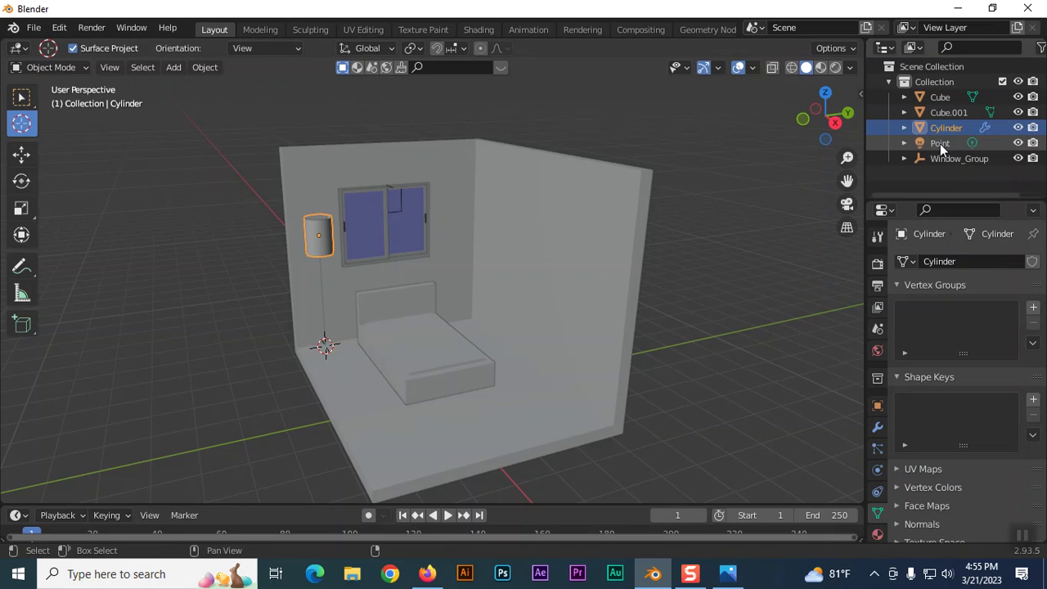
left_click(940, 143, "ctrl")
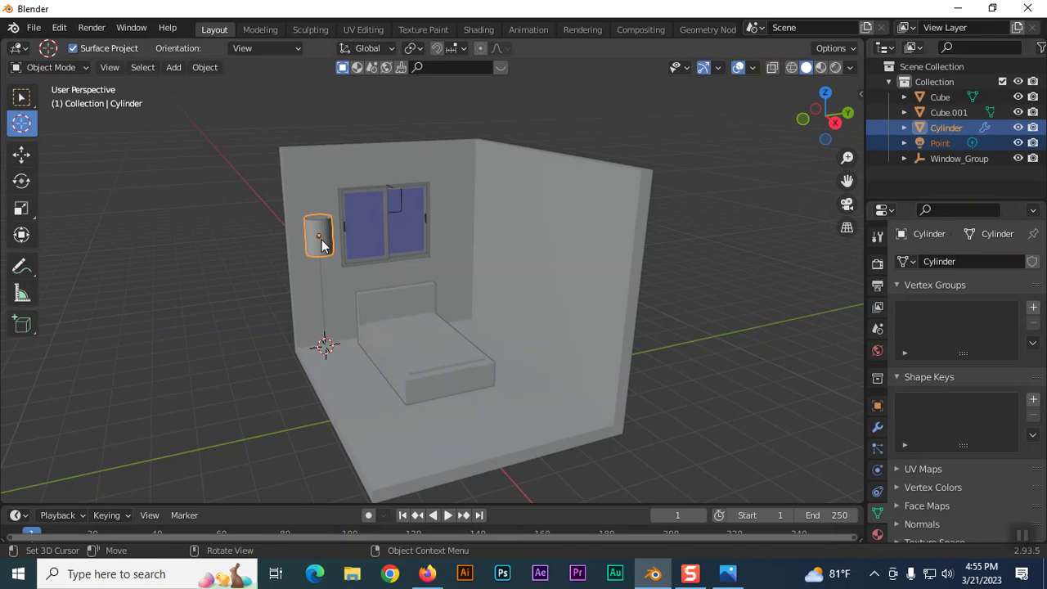
key("shift+d")
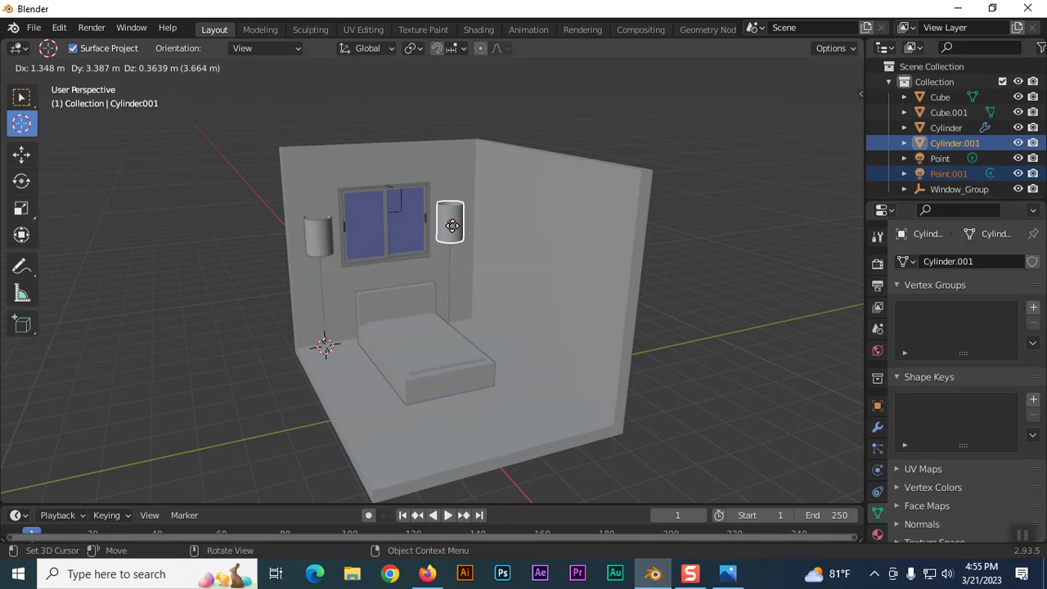
key("y")
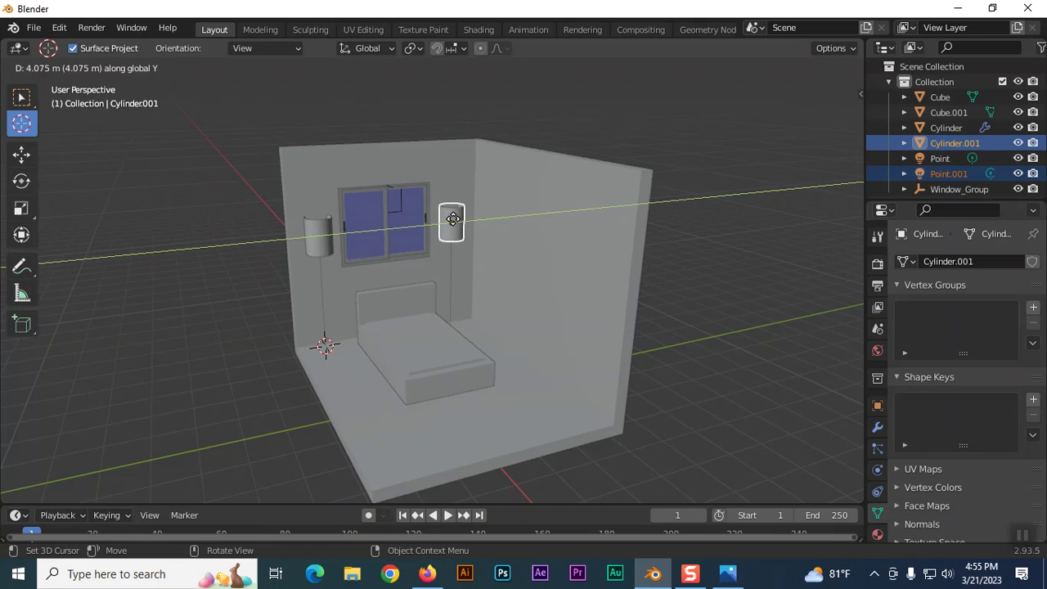
left_click(453, 218)
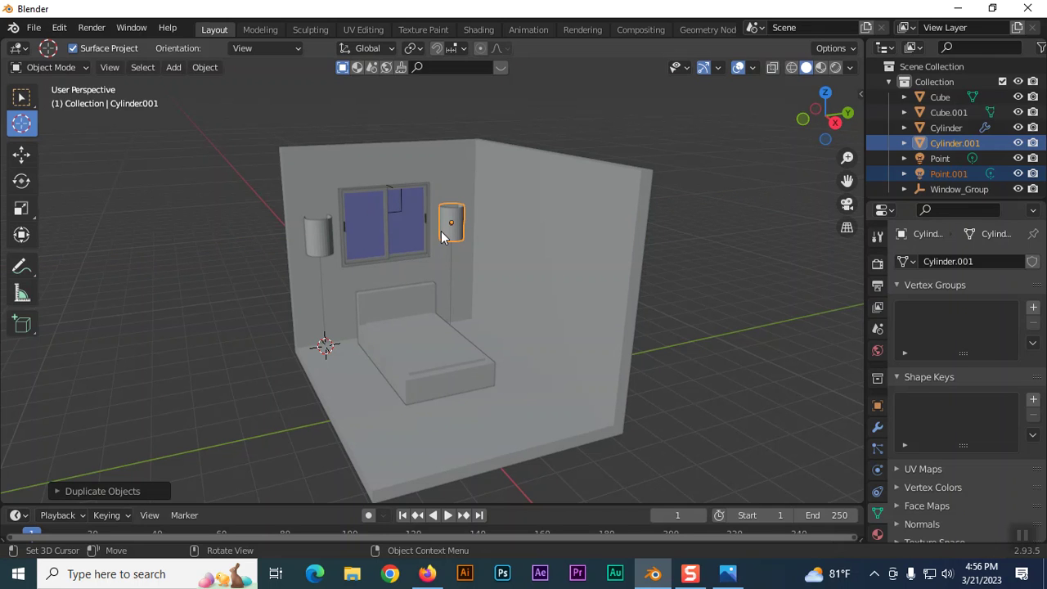
Move the 3D cursor to the lamp copy and select the right wall lamp
middle_click_drag(540, 308, 656, 403)
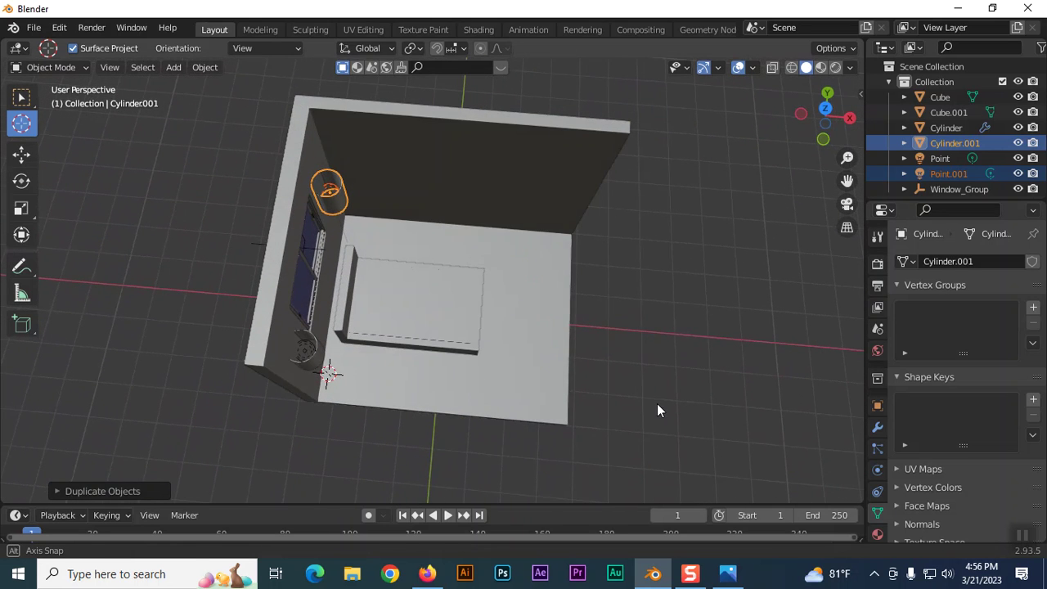
left_click(344, 186)
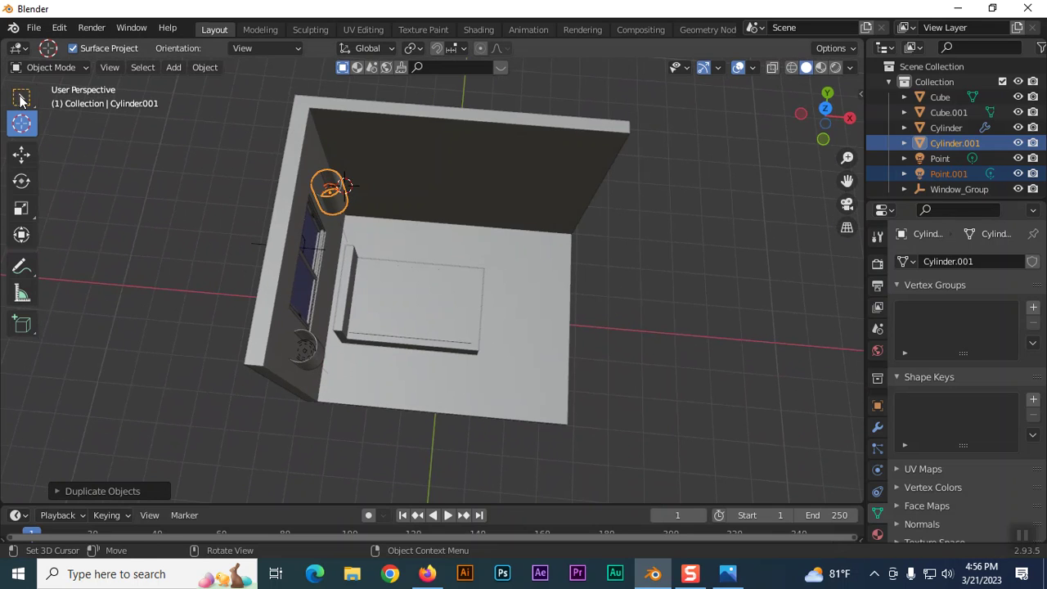
left_click(21, 97)
left_click(151, 202)
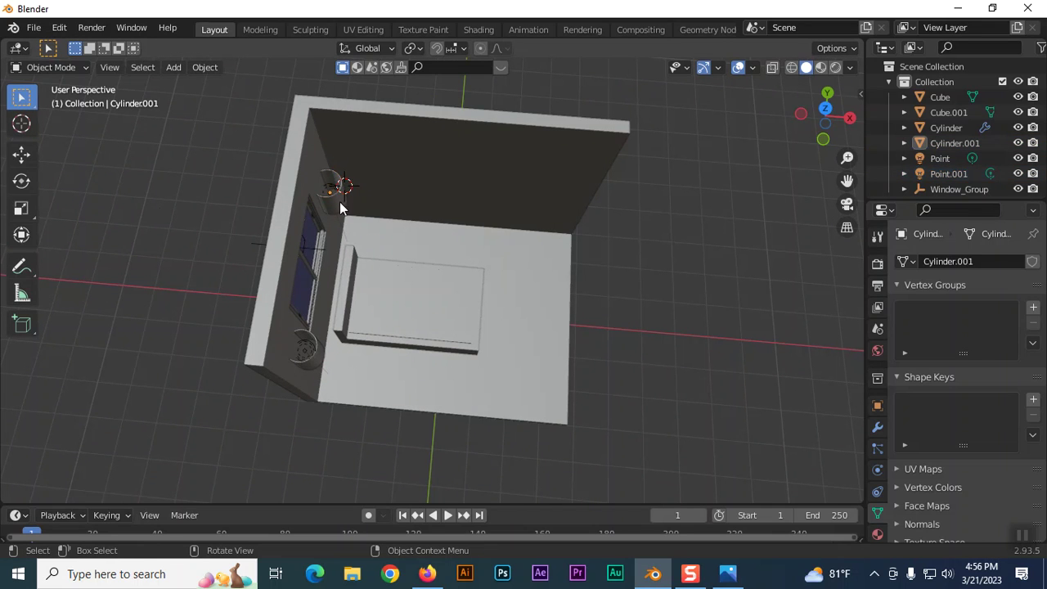
middle_click_drag(705, 362, 594, 286)
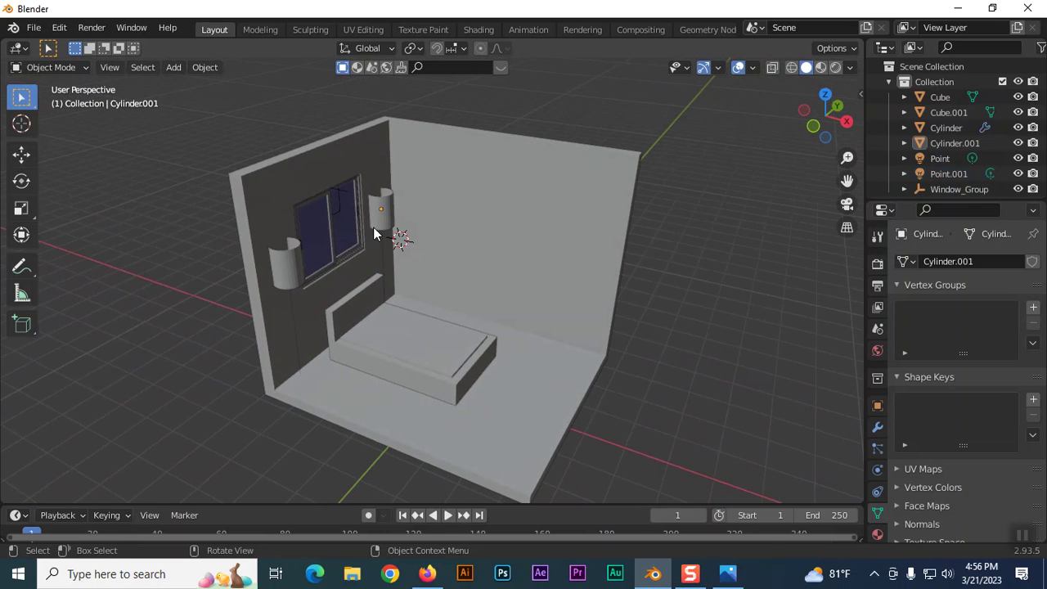
left_click(381, 200)
Set the 3D cursor on the side wall and add a cube there
left_click(170, 67)
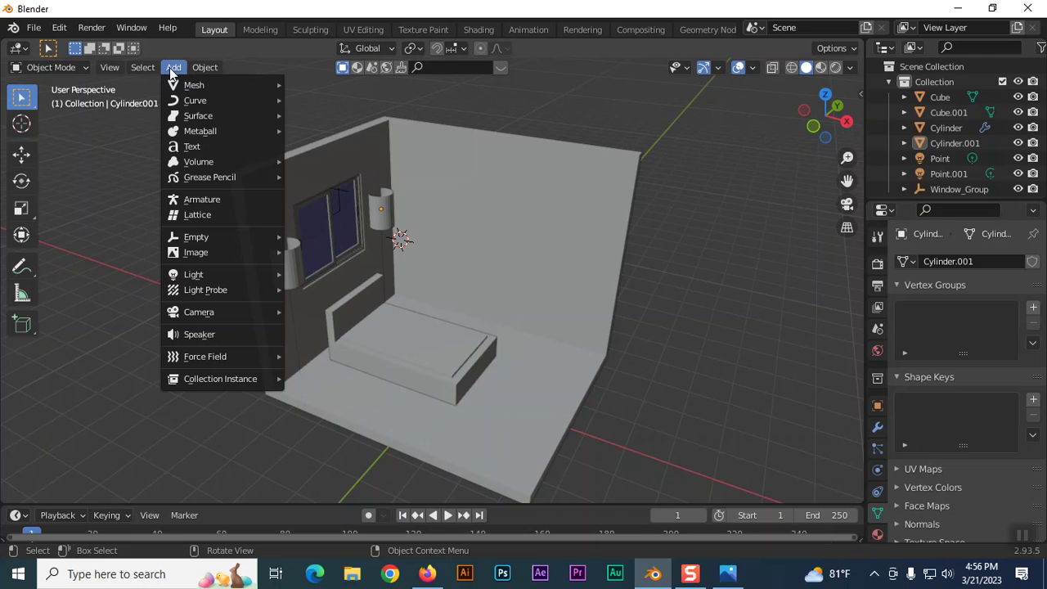
left_click(18, 131)
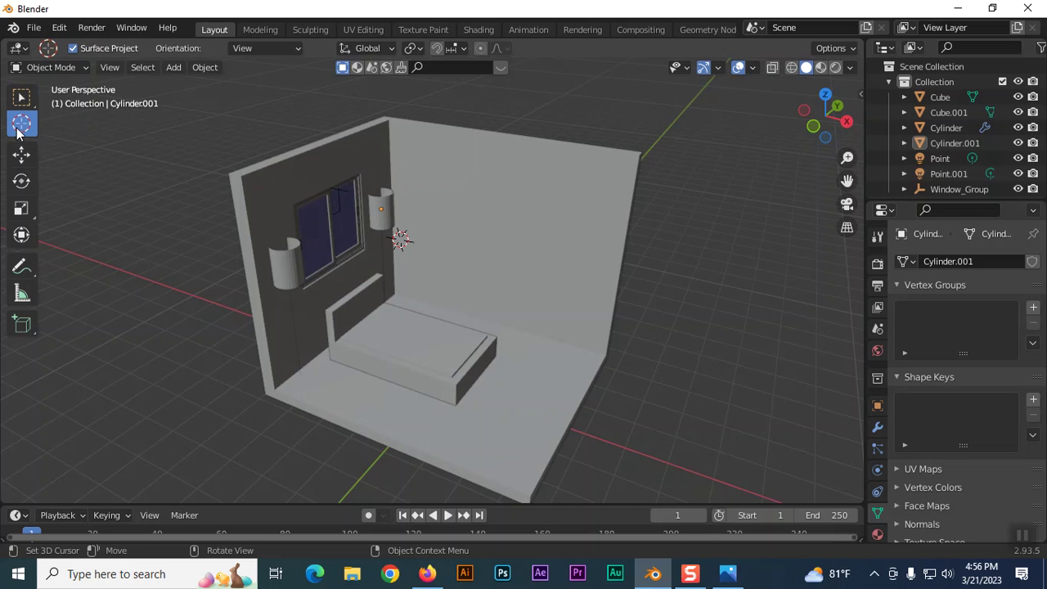
left_click(499, 225)
mouse_move(738, 308)
middle_mouse_down()
mouse_move(598, 319)
mouse_move(767, 275)
mouse_move(796, 289)
middle_mouse_up()
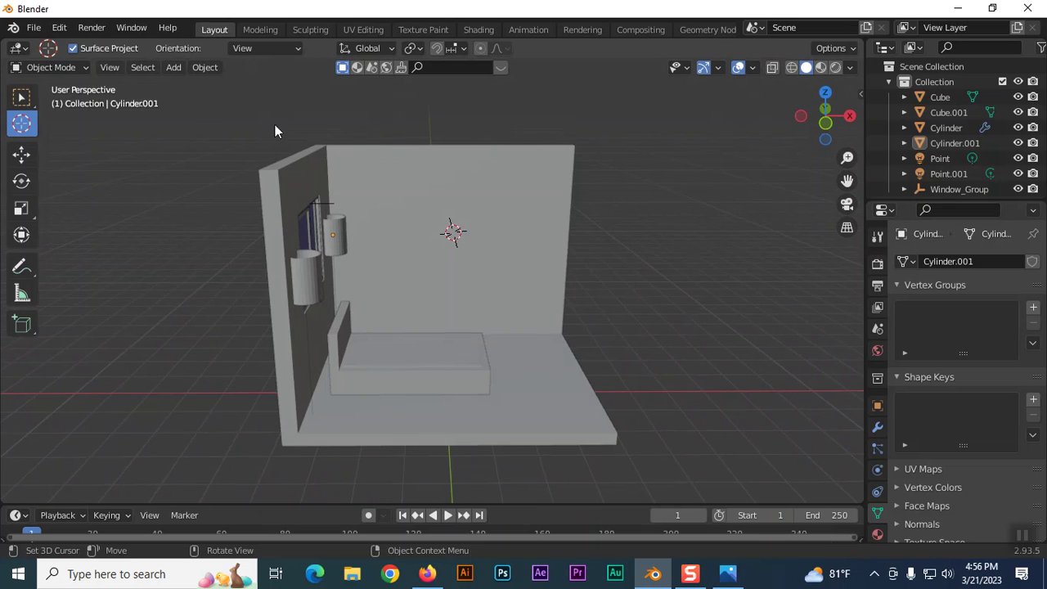
left_click(175, 68)
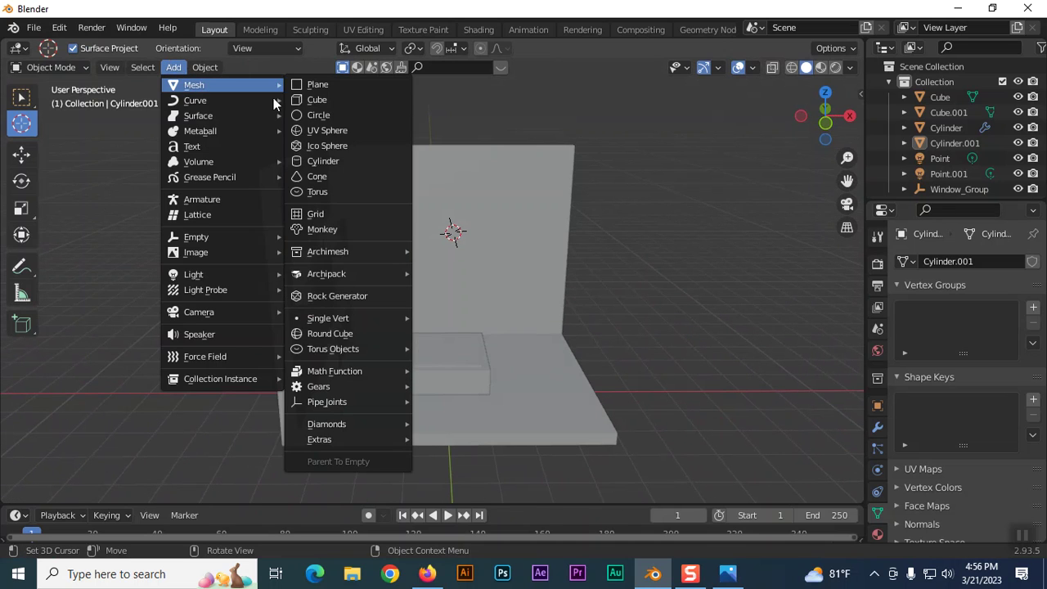
left_click(334, 98)
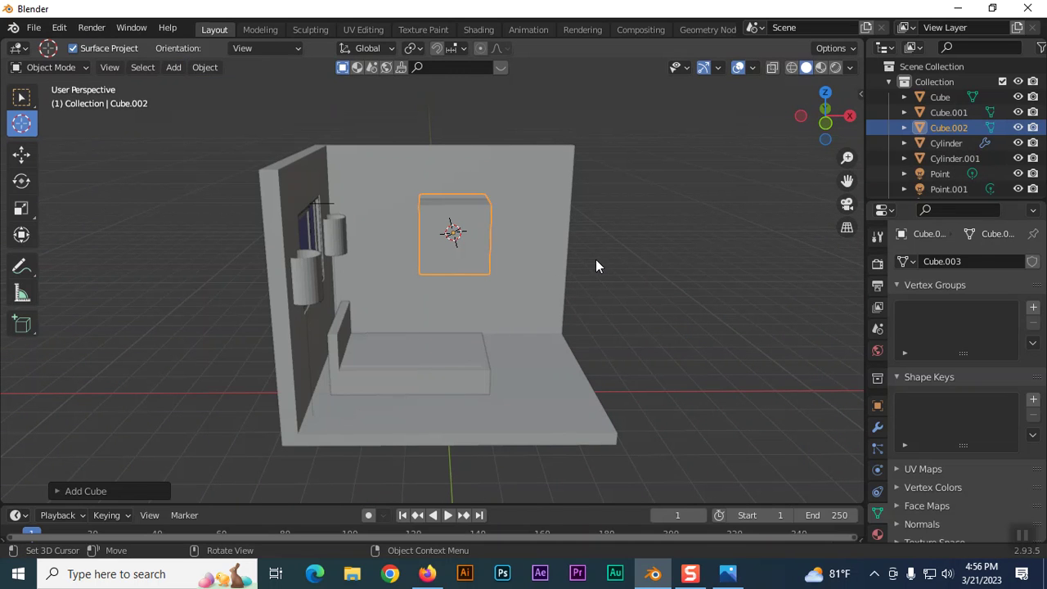
Scale the new cube along X to make it wider
key("s")
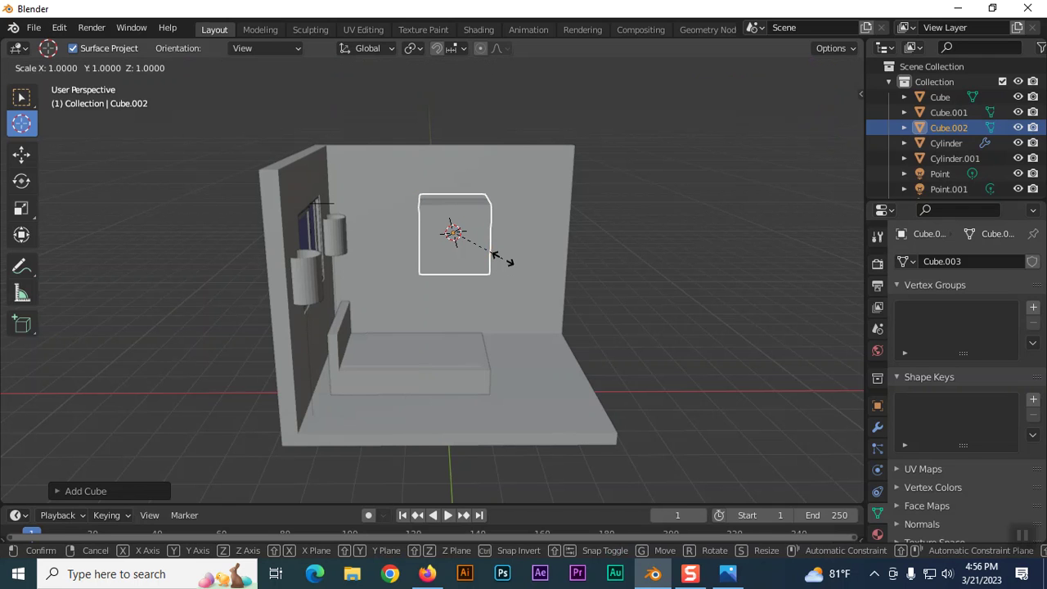
key("x")
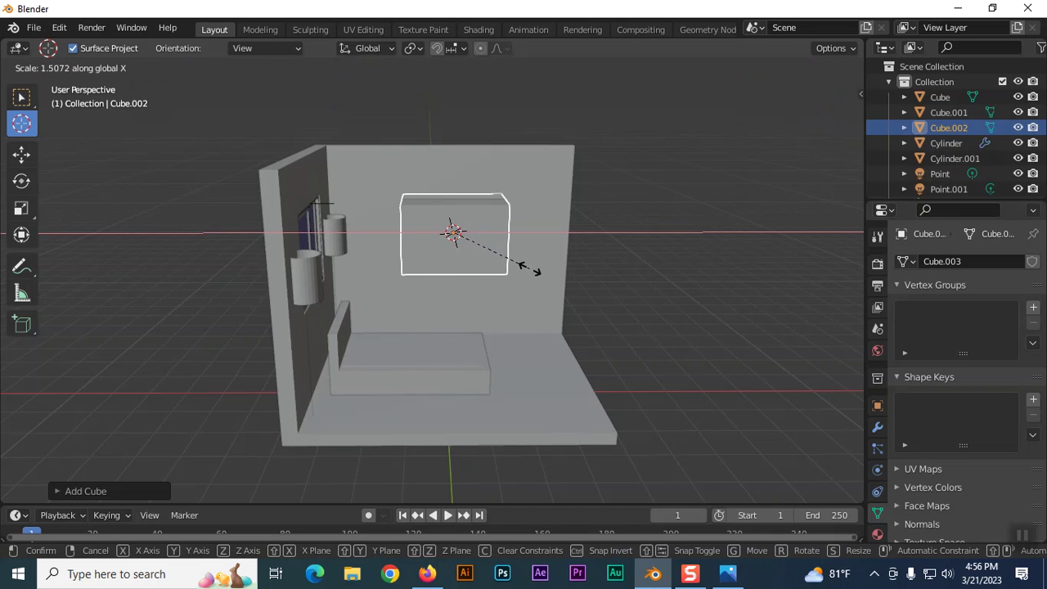
left_click(527, 268)
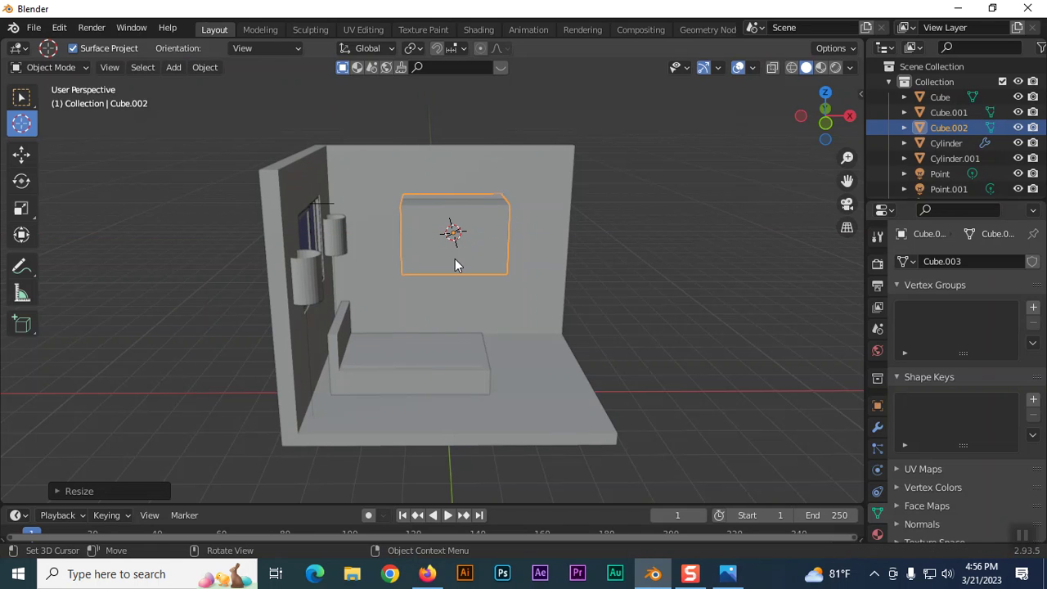
mouse_move(692, 293)
middle_mouse_down()
mouse_move(425, 364)
mouse_move(500, 363)
mouse_move(505, 344)
middle_mouse_up()
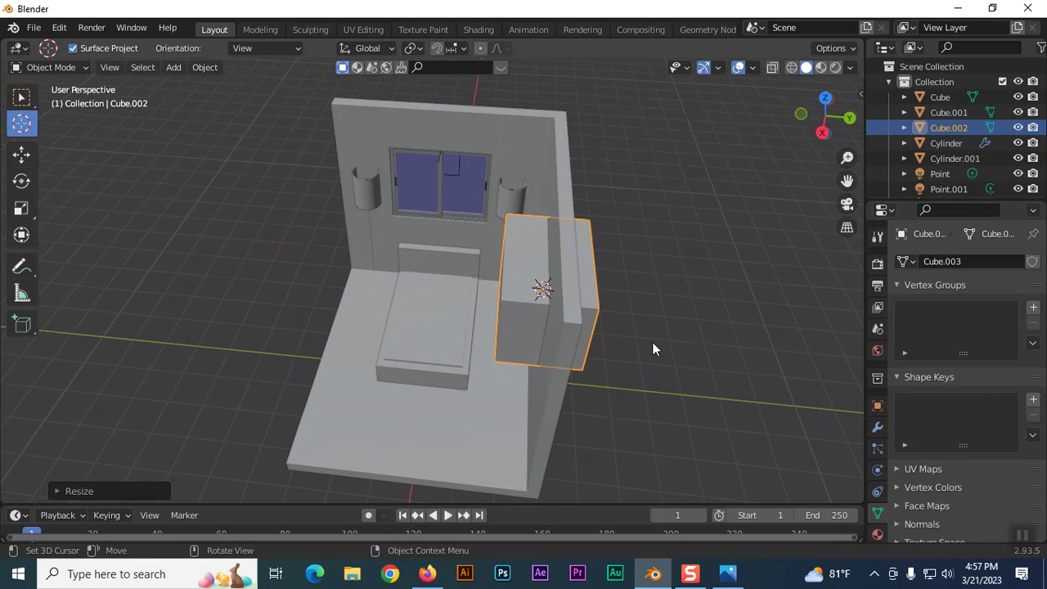
Squash the cube along Y into a thin flat panel
key("s")
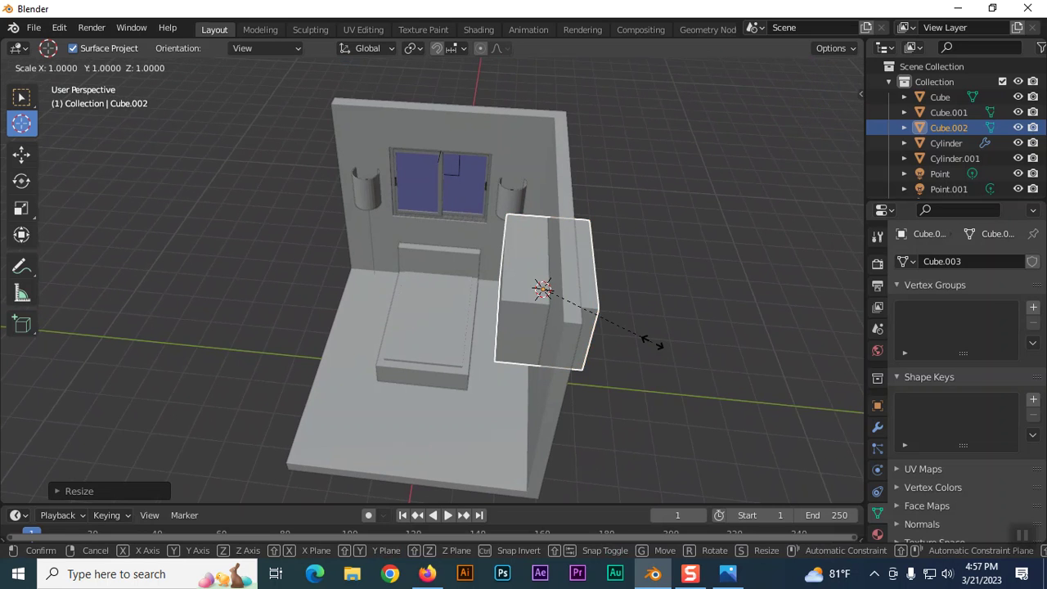
key("y")
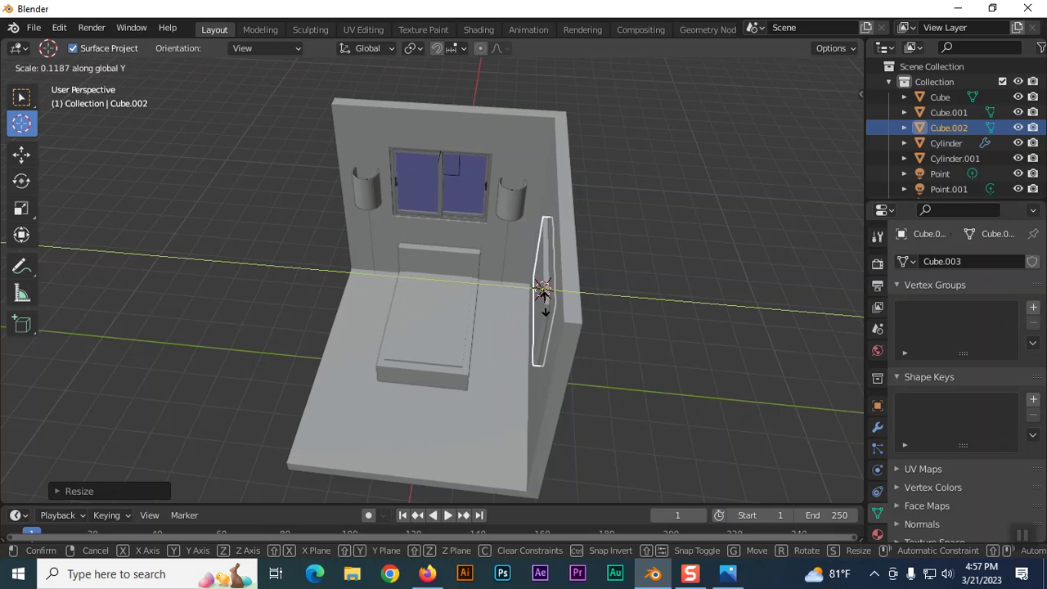
left_click(545, 302)
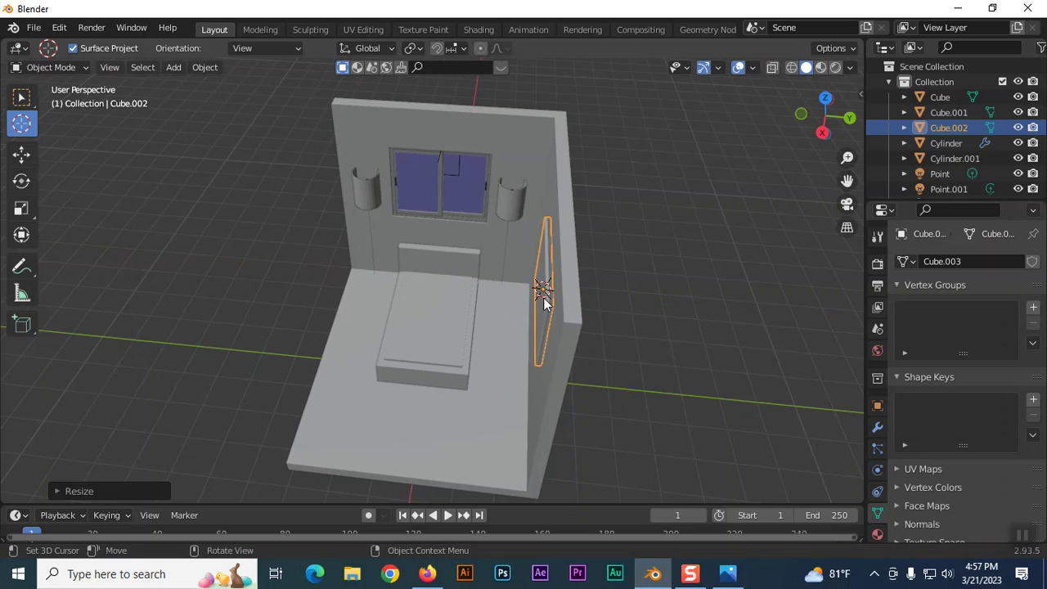
mouse_move(690, 368)
middle_mouse_down()
mouse_move(791, 311)
mouse_move(709, 365)
middle_mouse_up()
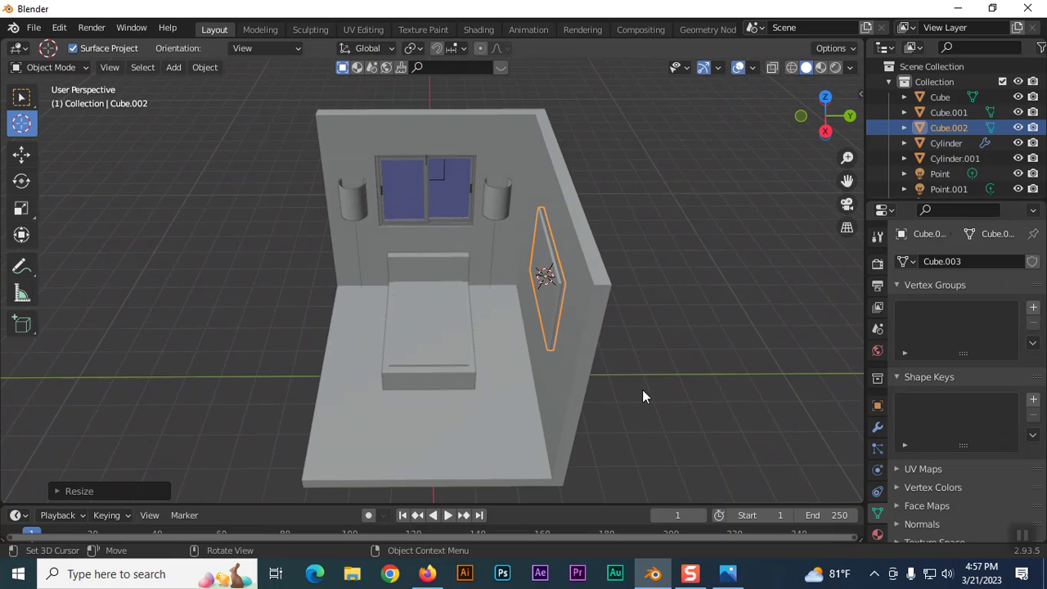
key("g")
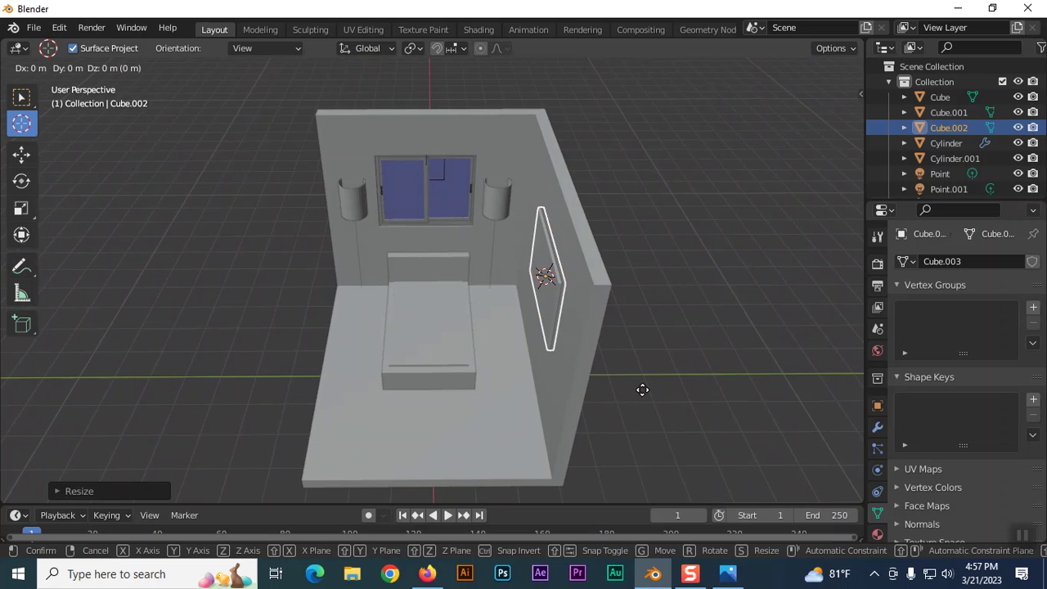
Move the panel along Y flush against the wall, then orbit and zoom in to check it
key("y")
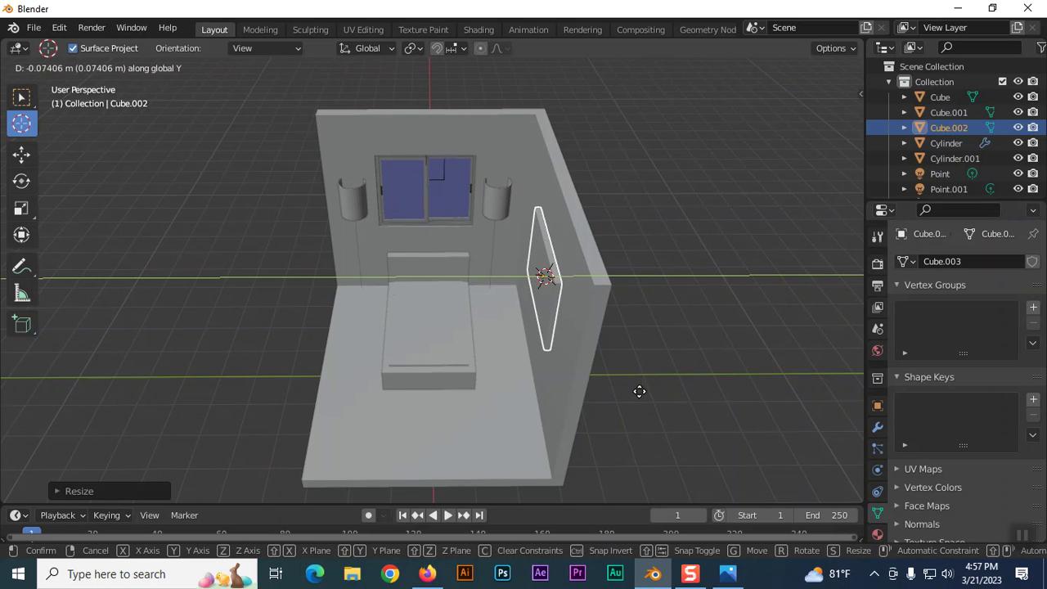
left_click(640, 391)
mouse_move(690, 416)
middle_mouse_down()
mouse_move(796, 346)
mouse_move(782, 397)
middle_mouse_up()
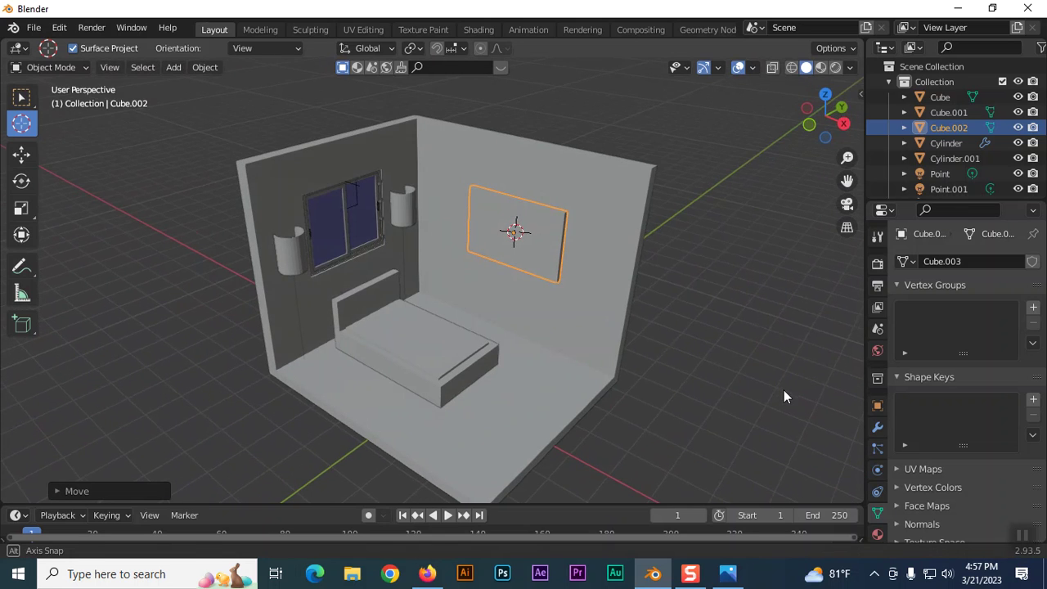
middle_click_drag(621, 416, 701, 399)
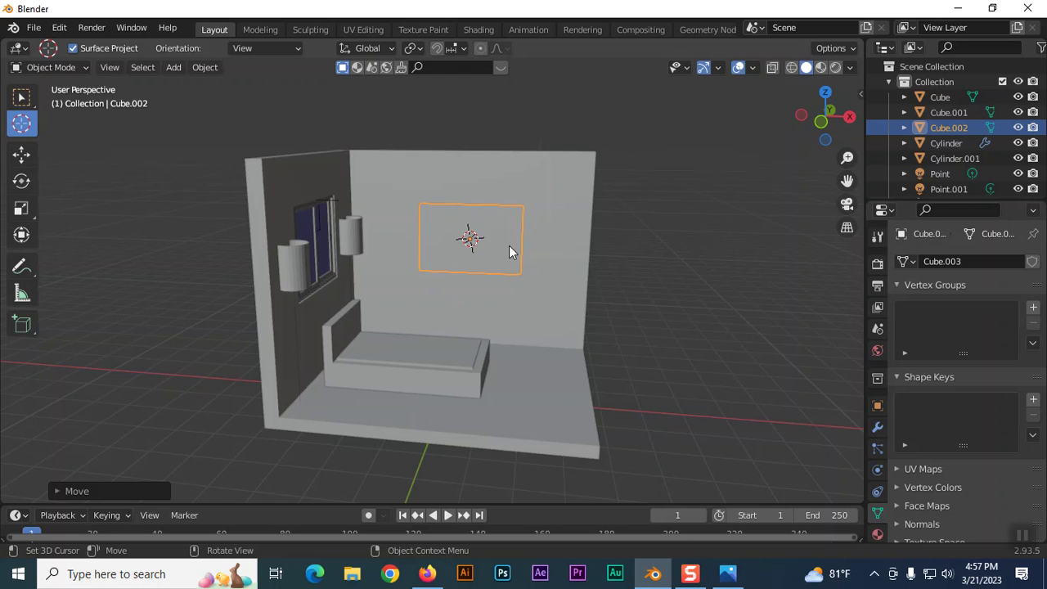
scroll(646, 294, "up", 2)
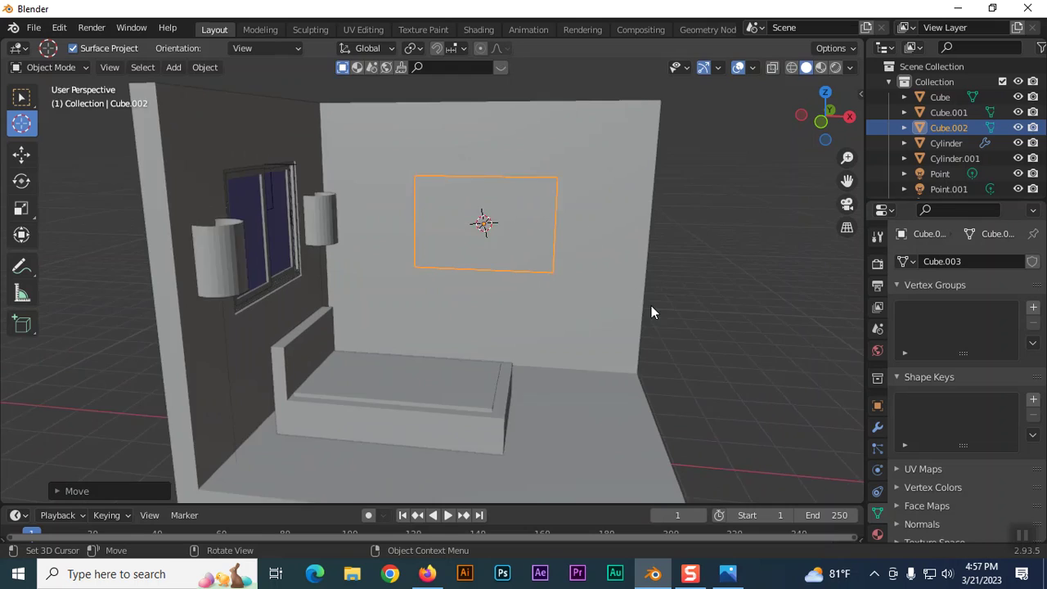
scroll(651, 311, "up", 1)
scroll(651, 312, "up", 1)
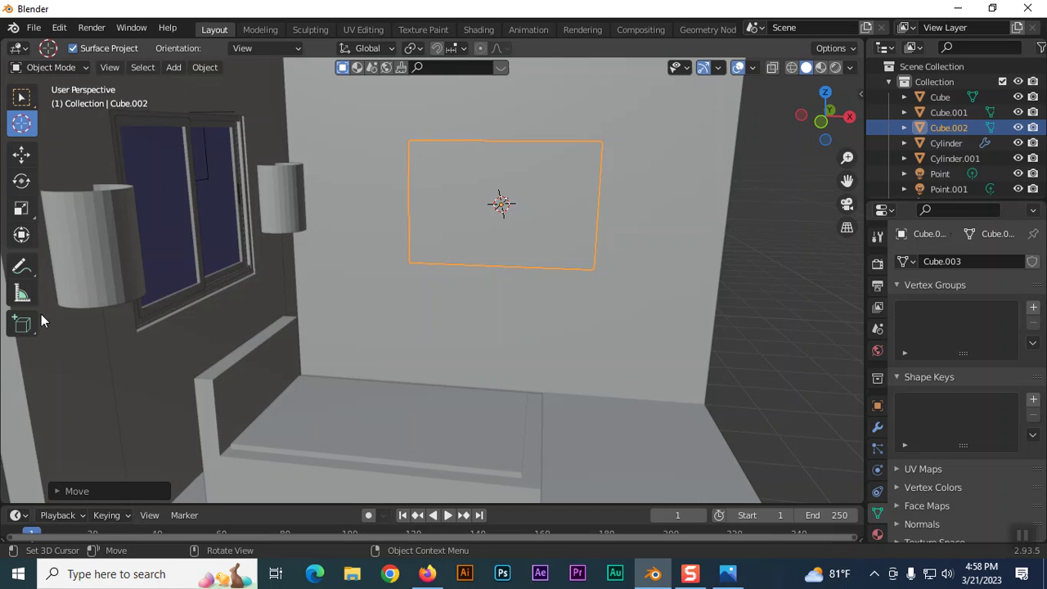
In Edit Mode, inset the panel's front face to form an inner border
key("Tab")
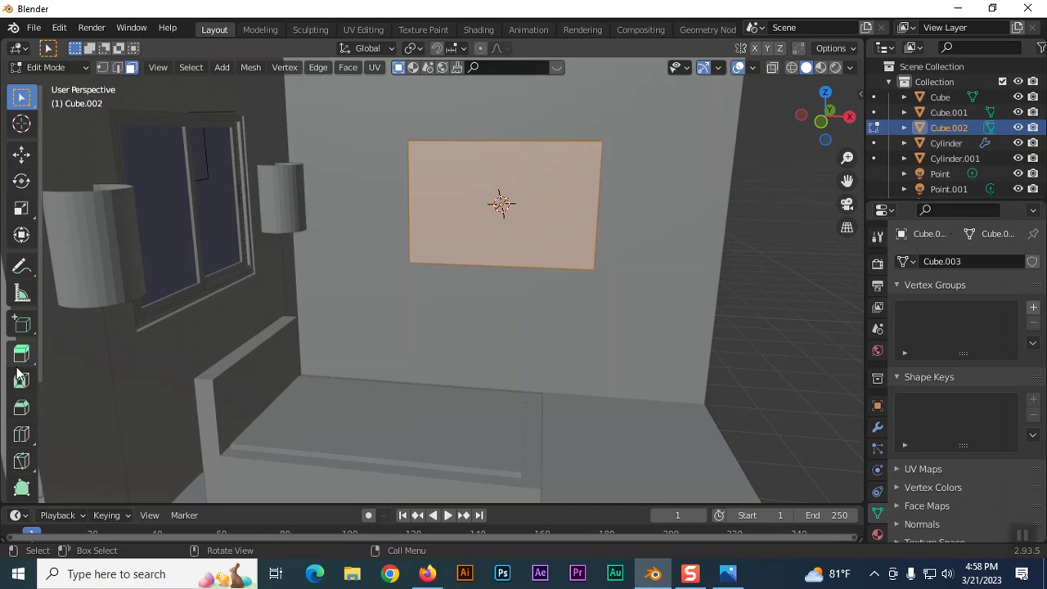
left_click(21, 383)
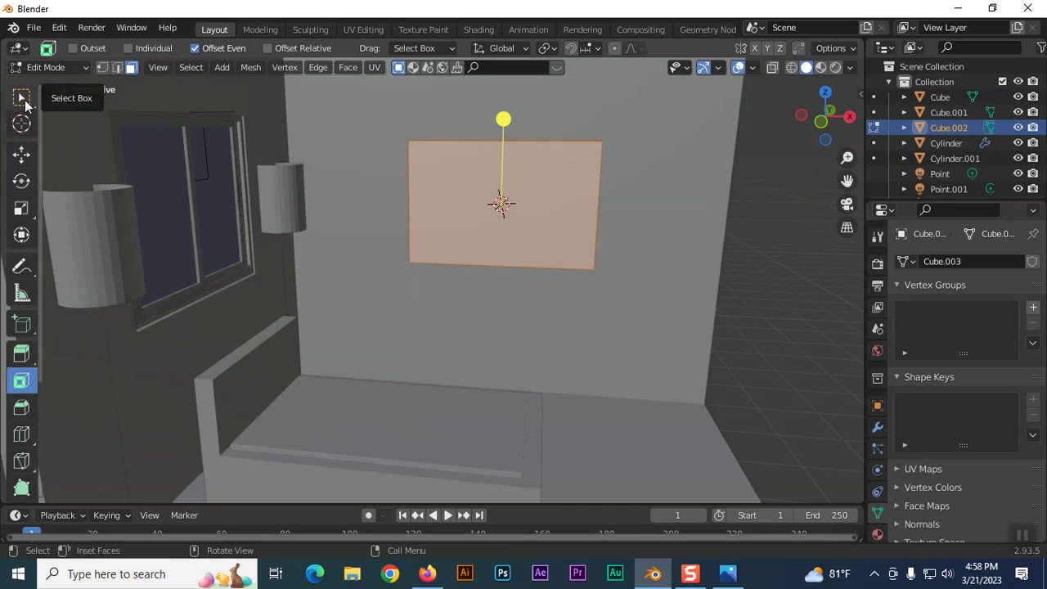
left_click(21, 98)
key("alt+a")
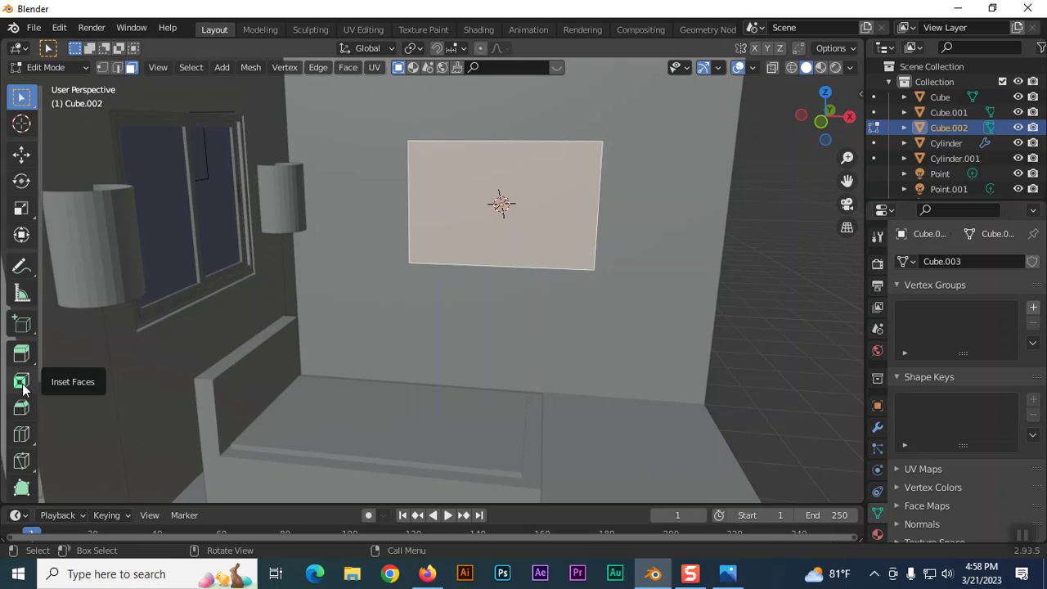
left_click(22, 384)
left_click_drag(494, 215, 498, 204)
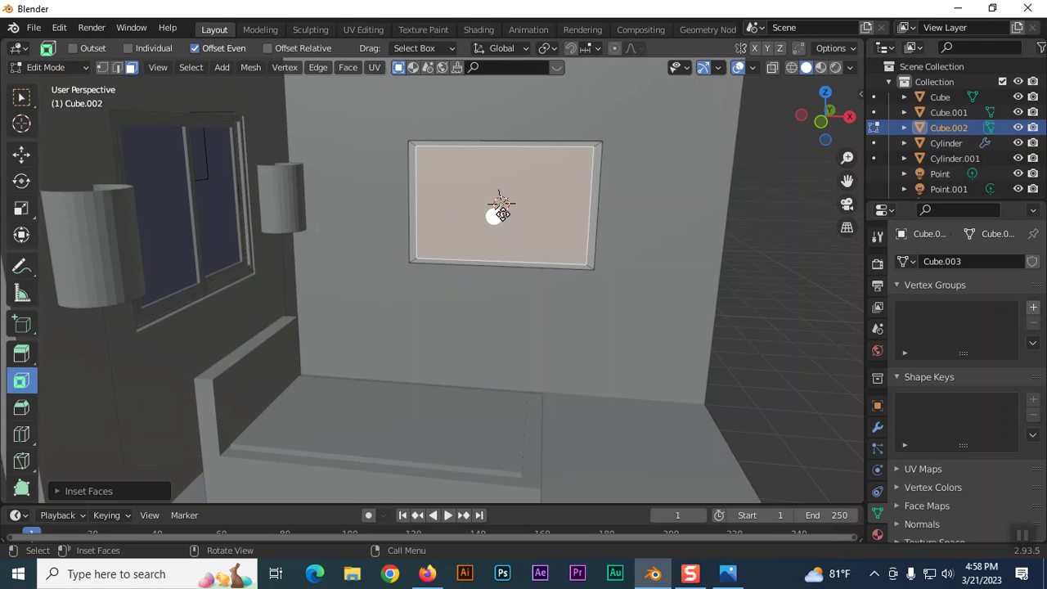
Extrude the inner face about 5.7 cm back in Right Ortho view and orbit to inspect the recess
left_click(22, 360)
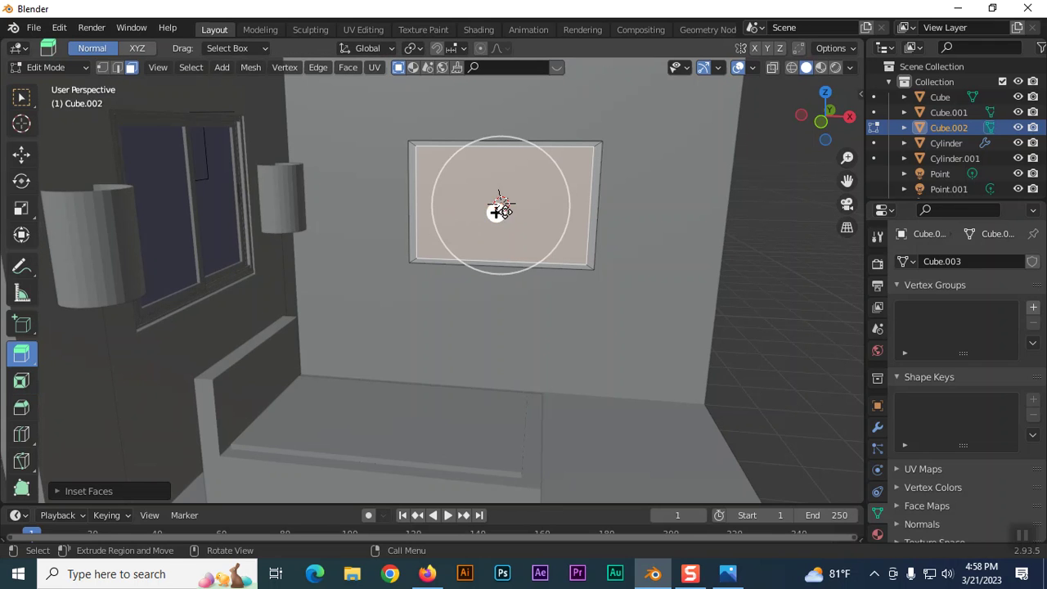
key("KP_3")
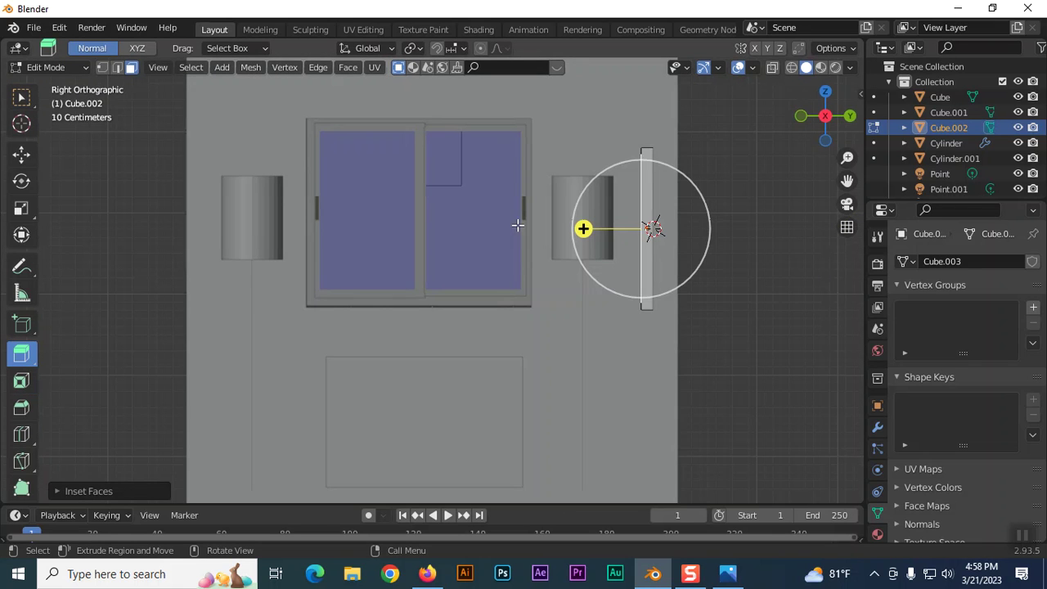
left_click_drag(586, 229, 591, 231)
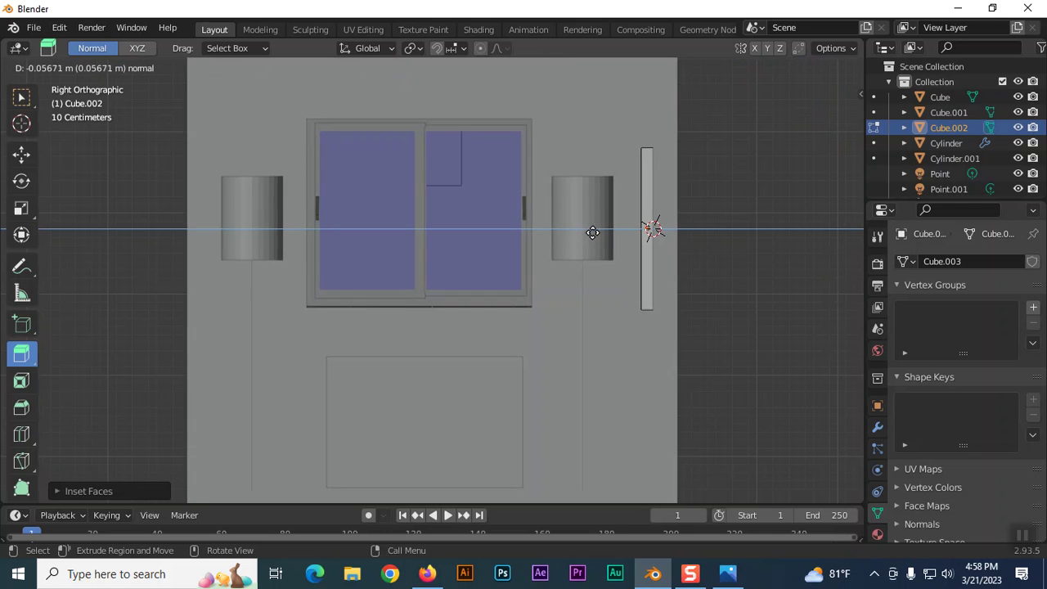
middle_click_drag(748, 313, 777, 331)
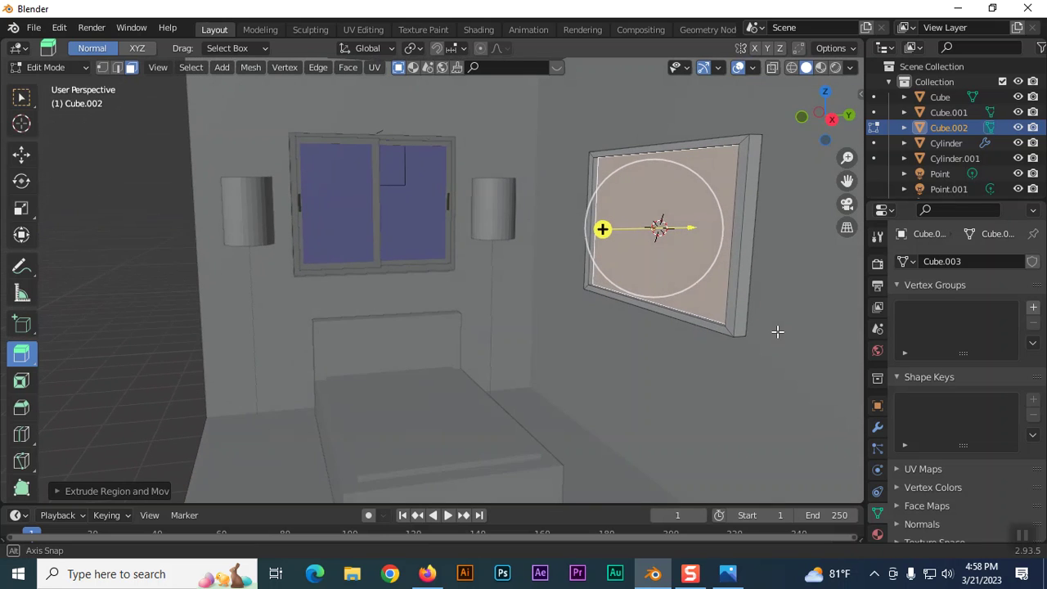
middle_click_drag(777, 331, 771, 332)
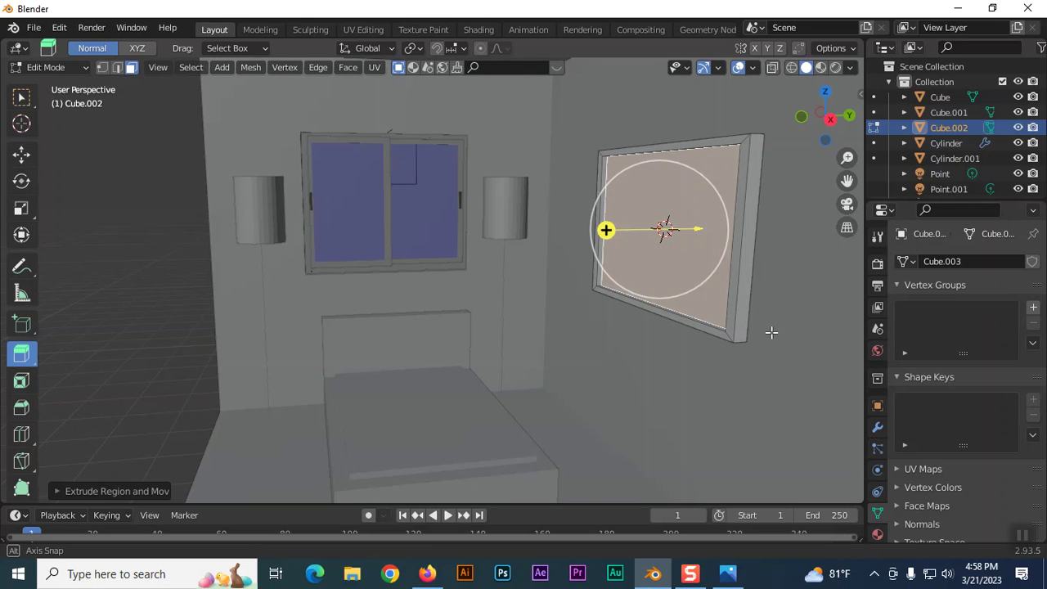
mouse_move(771, 332)
middle_mouse_down()
mouse_move(782, 344)
mouse_move(742, 311)
middle_mouse_up()
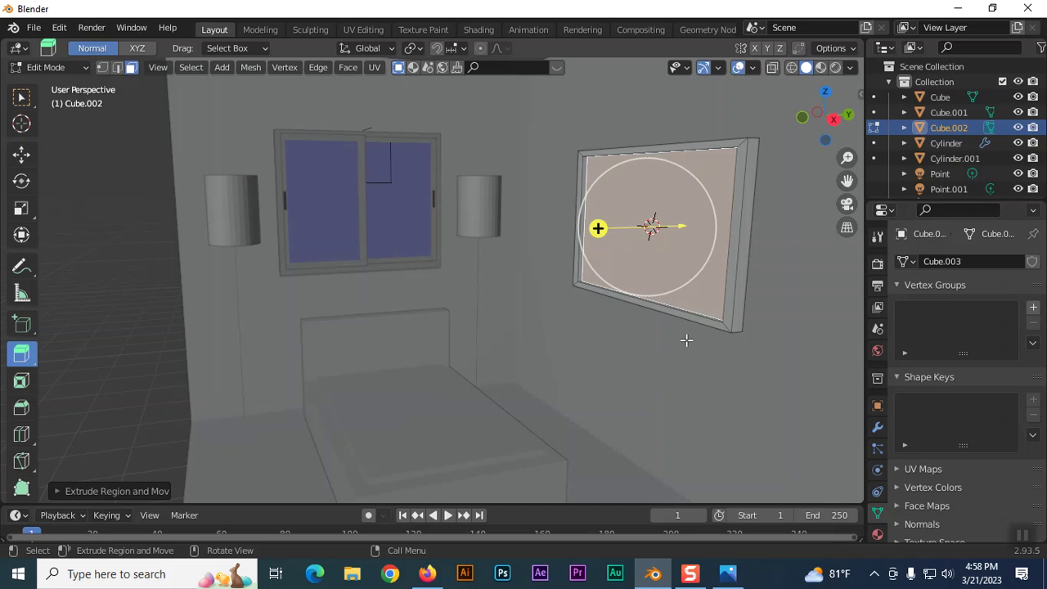
mouse_move(626, 388)
middle_mouse_down()
mouse_move(657, 397)
mouse_move(719, 378)
middle_mouse_up()
Orbit around the room, return to Object Mode and set the 3D cursor left of the room
left_click(22, 96)
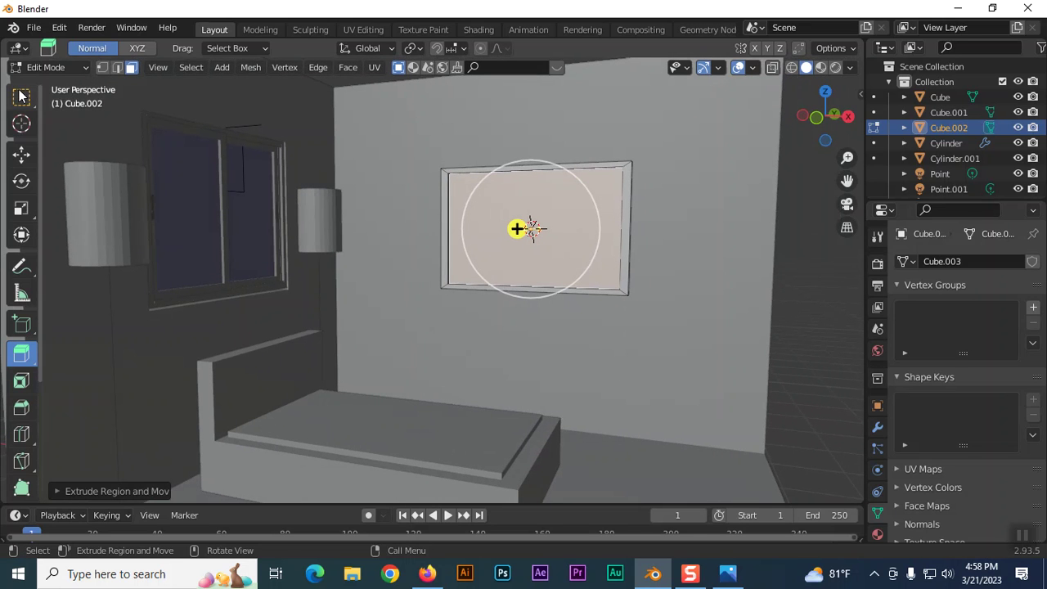
mouse_move(787, 281)
middle_mouse_down()
mouse_move(787, 333)
mouse_move(769, 339)
middle_mouse_up()
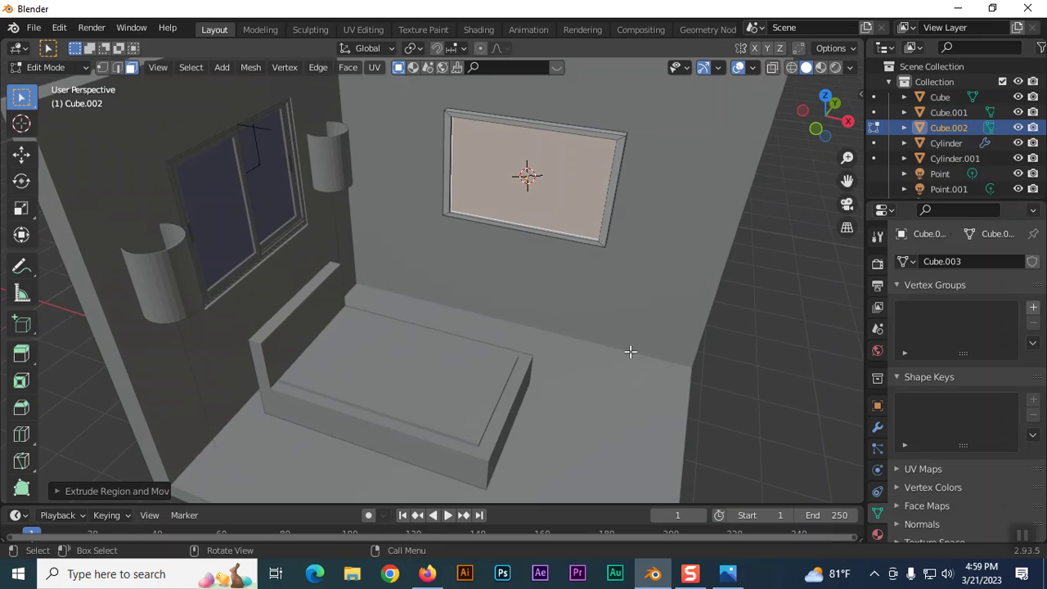
middle_click_drag(631, 351, 691, 307)
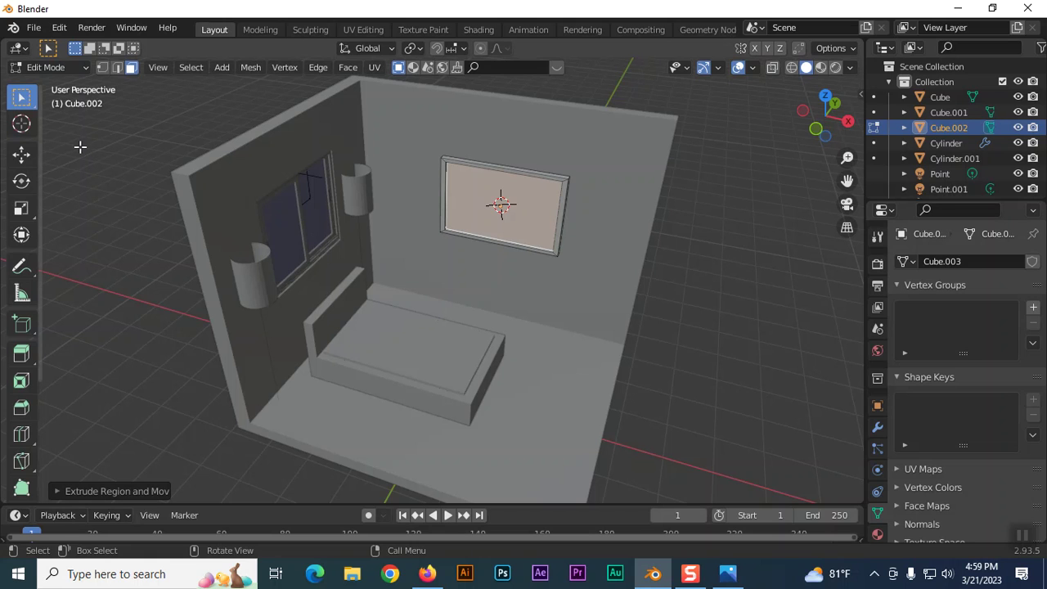
key("Tab")
left_click(114, 217)
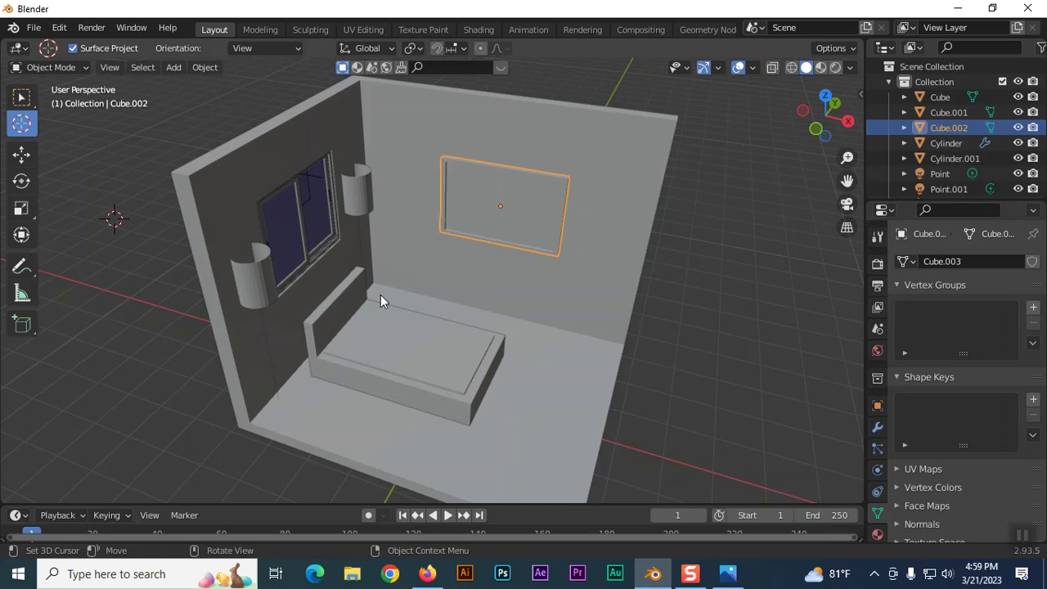
left_click(727, 572)
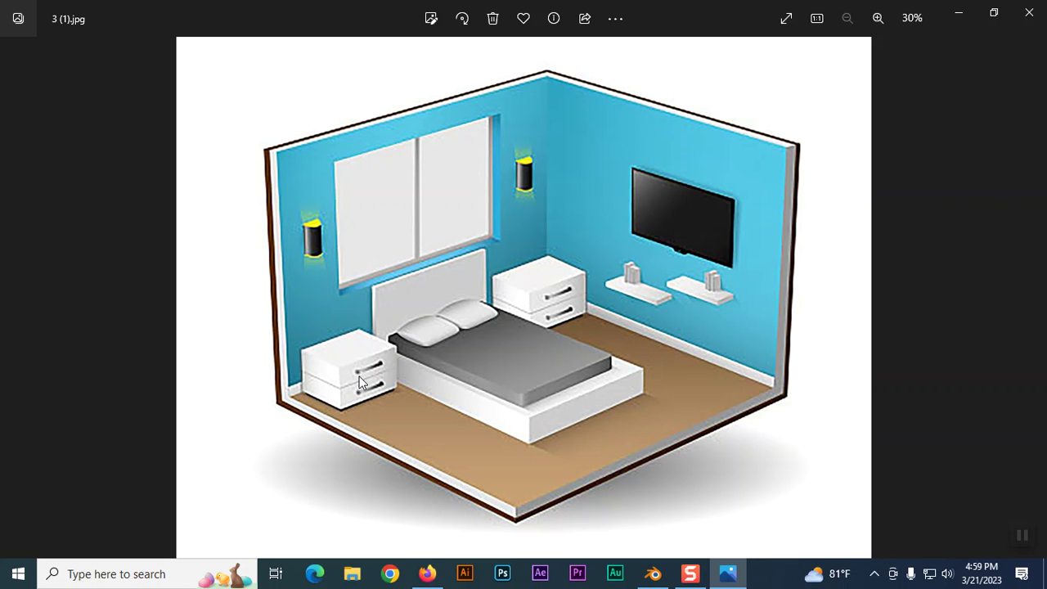
left_click(653, 575)
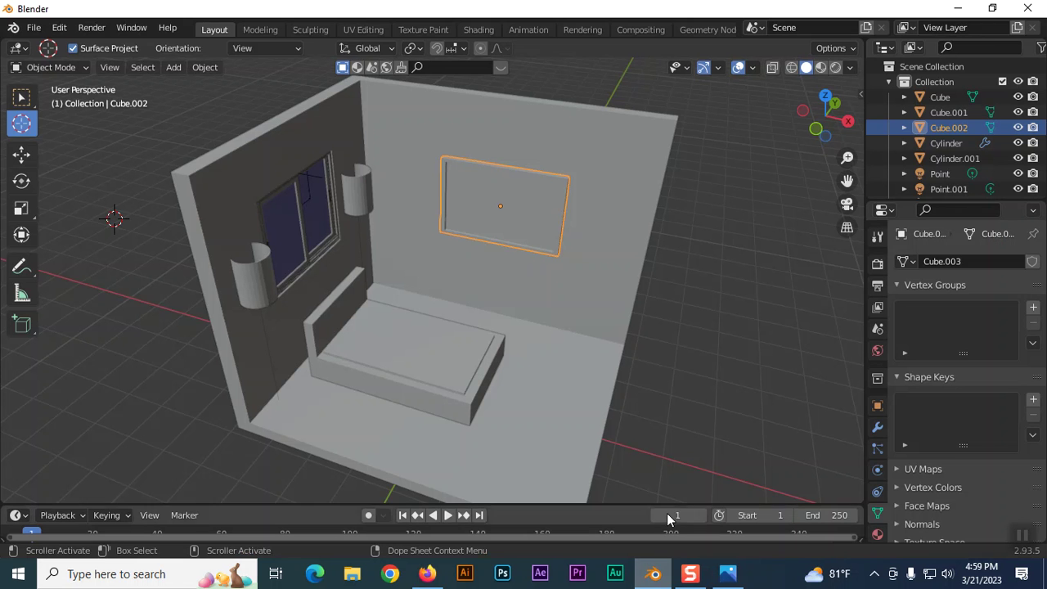
key("n")
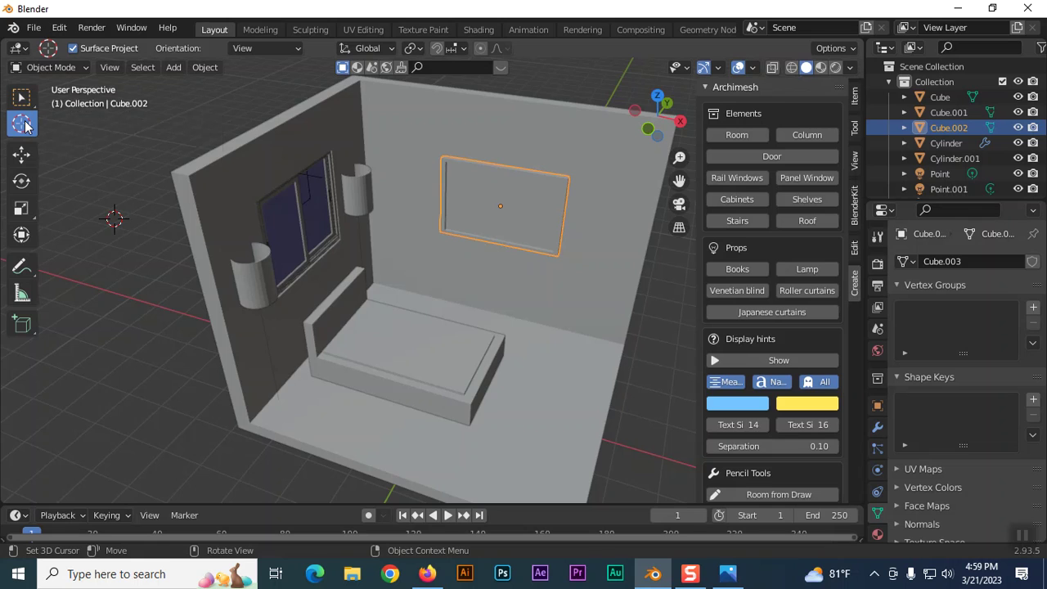
From top view, place the 3D cursor on the floor below the left wall lamp, then orbit back
key("KP_7")
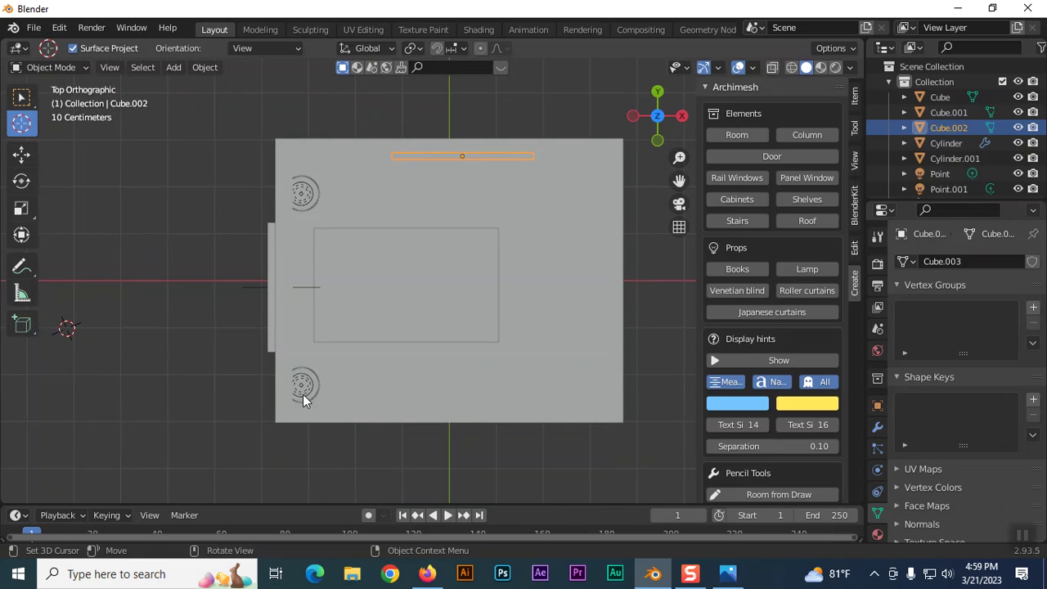
left_click(304, 388)
key("KP_1")
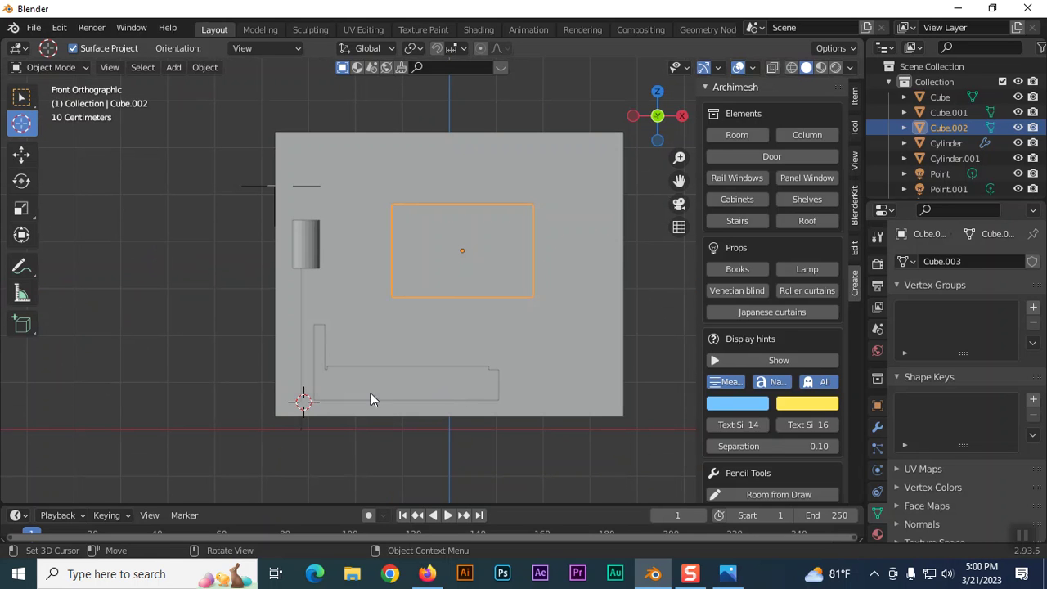
middle_click_drag(490, 372, 410, 407)
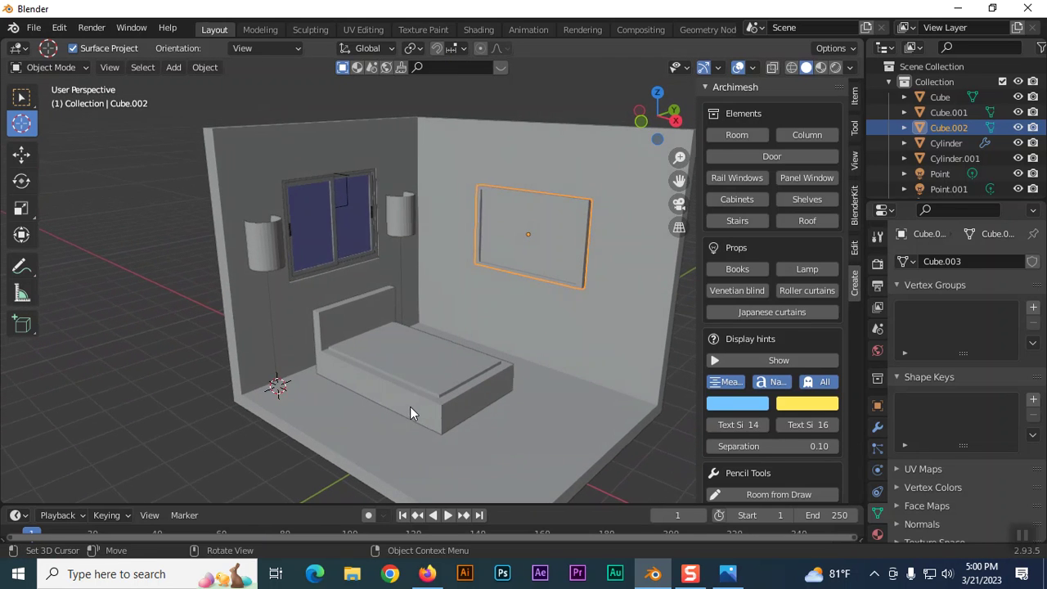
Add an Archimesh cabinet at the 3D cursor and raise it along Z to floor level
left_click(733, 201)
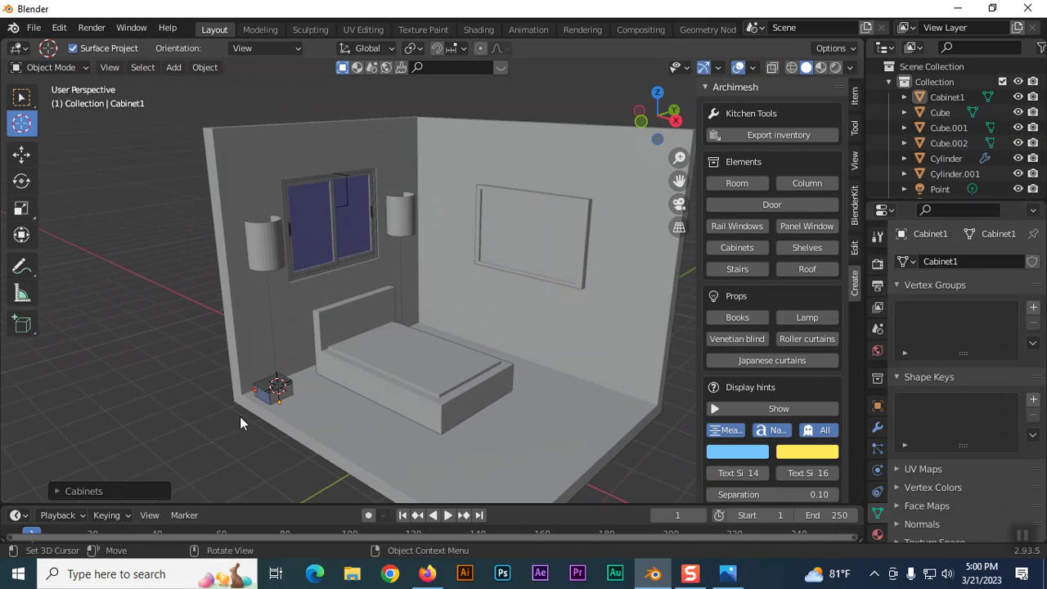
scroll(285, 405, "up", 1)
scroll(285, 405, "up", 2)
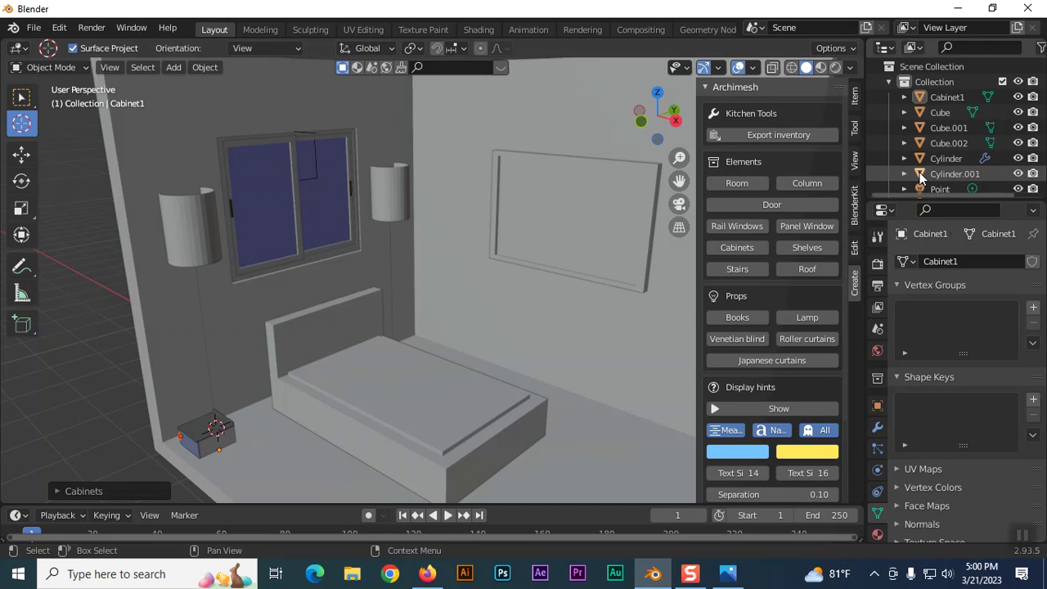
left_click(947, 97)
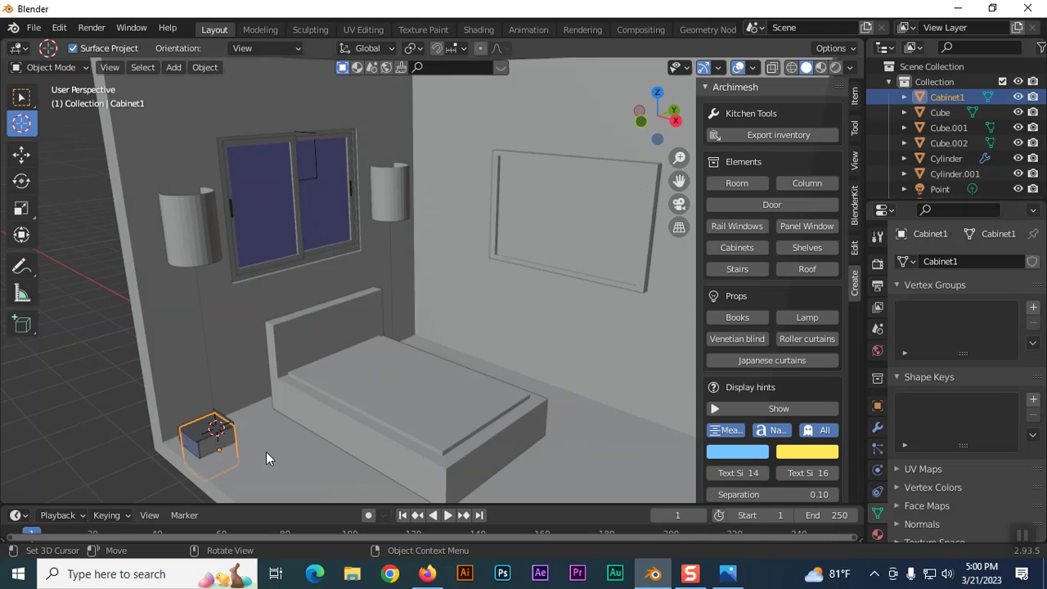
key("g")
key("z")
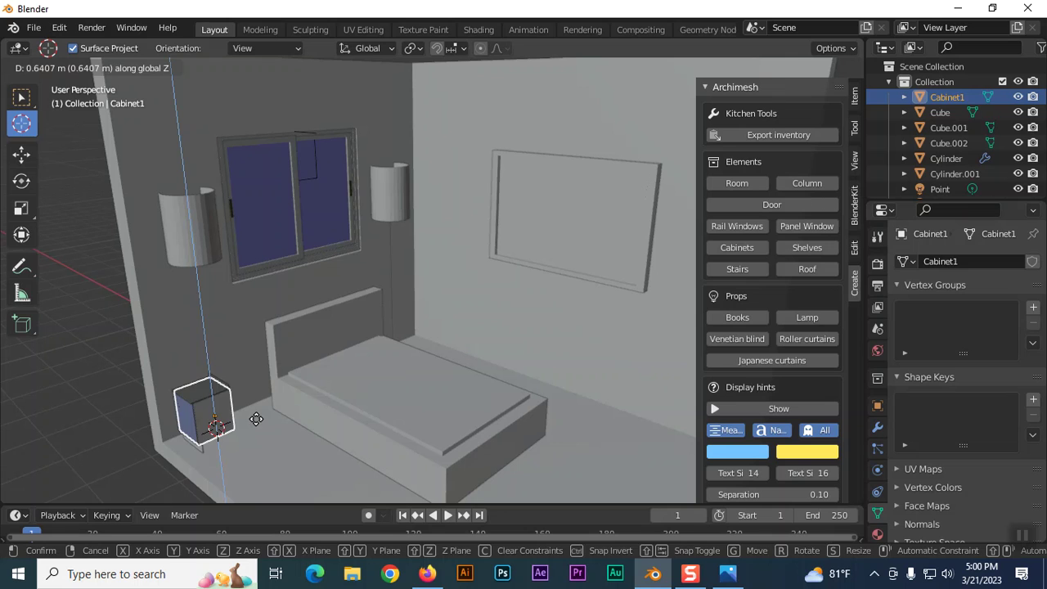
left_click(256, 418)
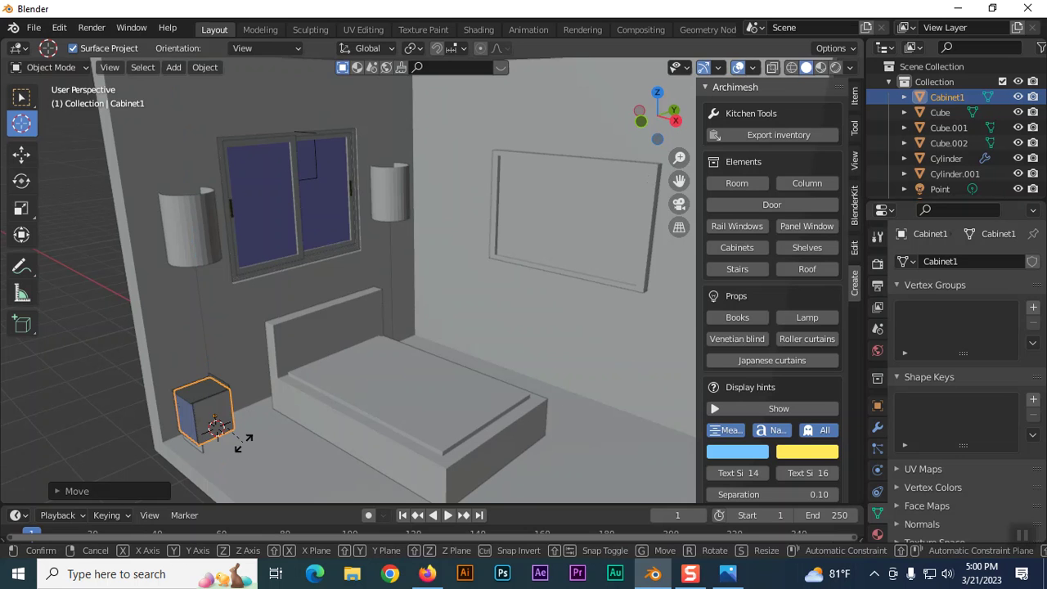
Rotate the cabinet about Z to line up with the wall, then deselect it
key("r")
key("z")
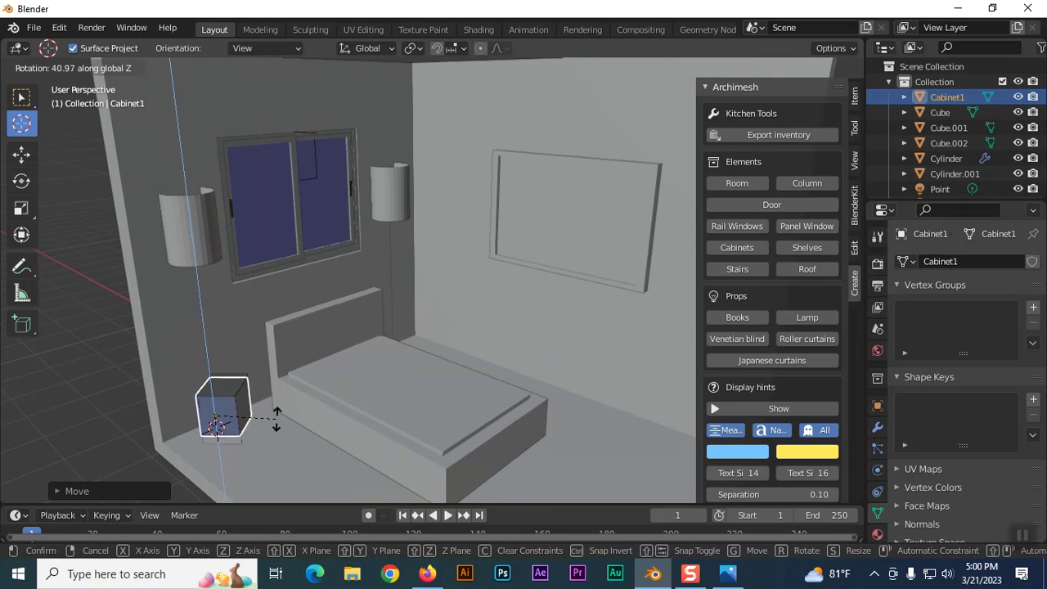
left_click(266, 356)
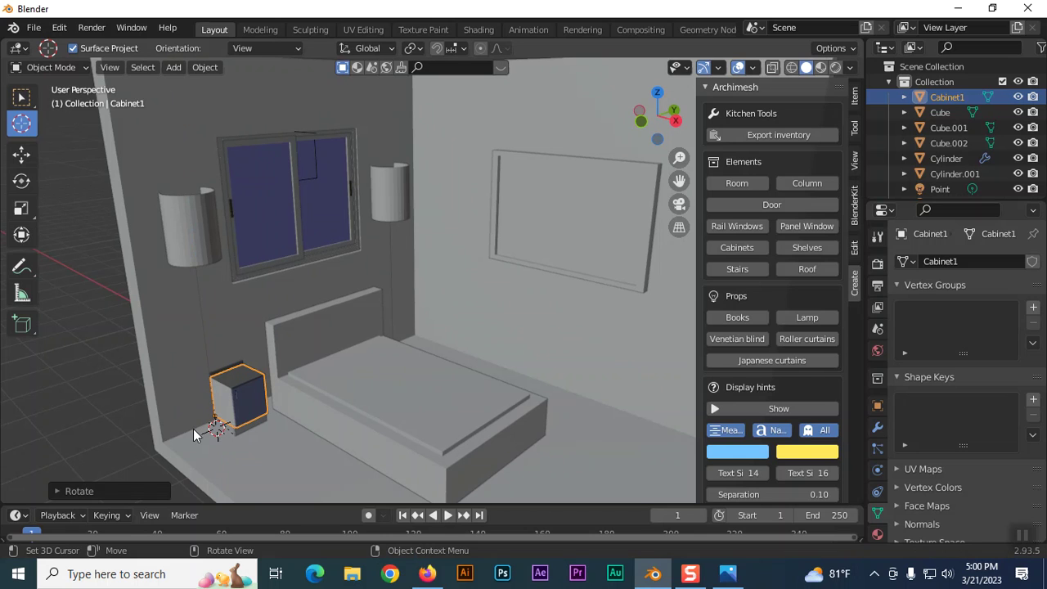
left_click(88, 409)
left_click(22, 99)
scroll(516, 340, "down", 3)
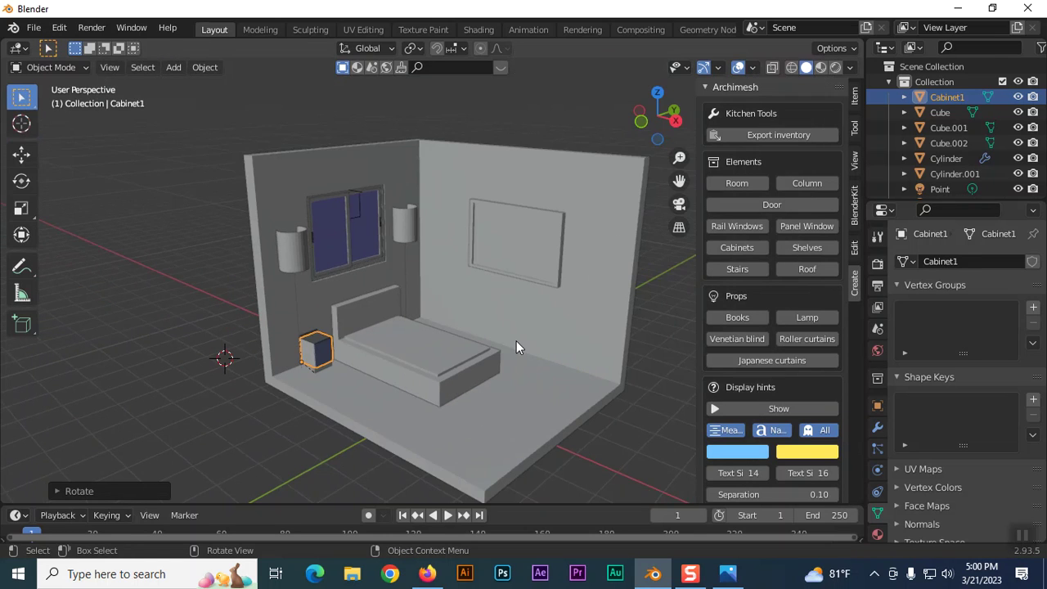
left_click(235, 400)
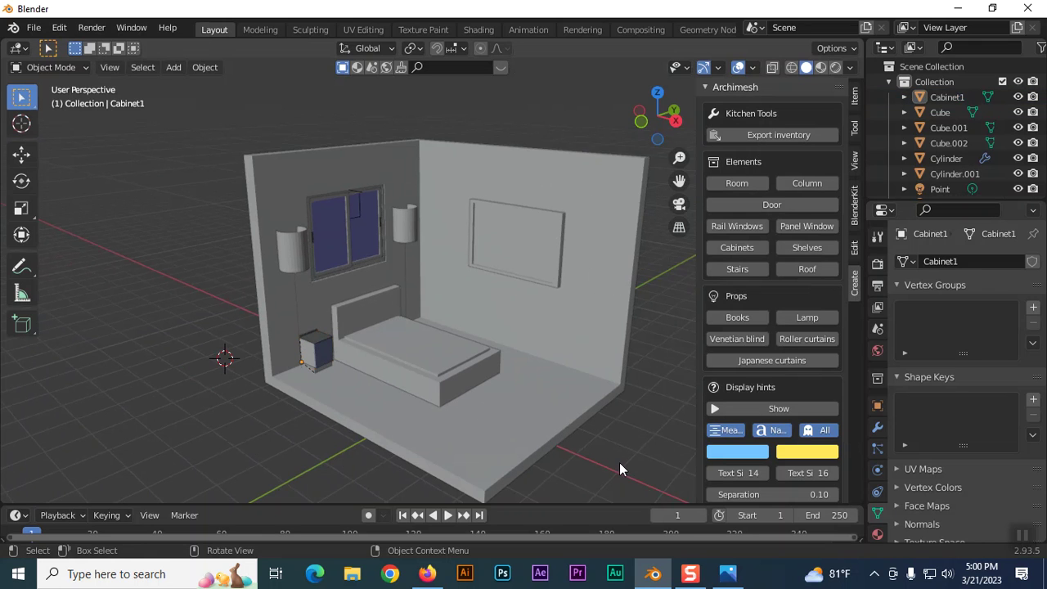
middle_click_drag(618, 462, 551, 462)
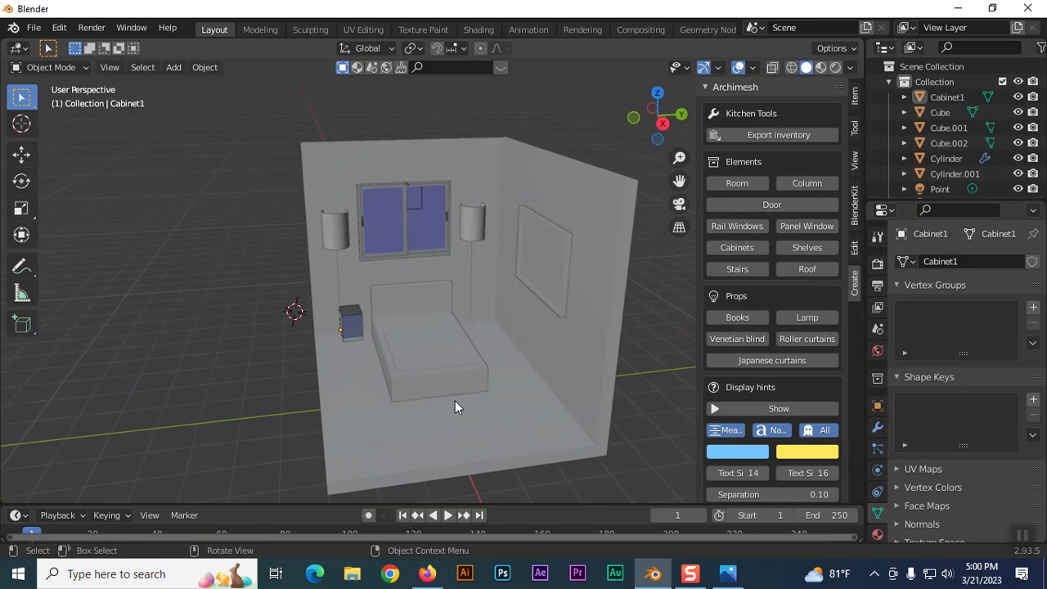
Inspect Cabinet1, Cabinet1_Door and Countertop1, ending with Cabinet1 selected
left_click(349, 331)
left_click(350, 337)
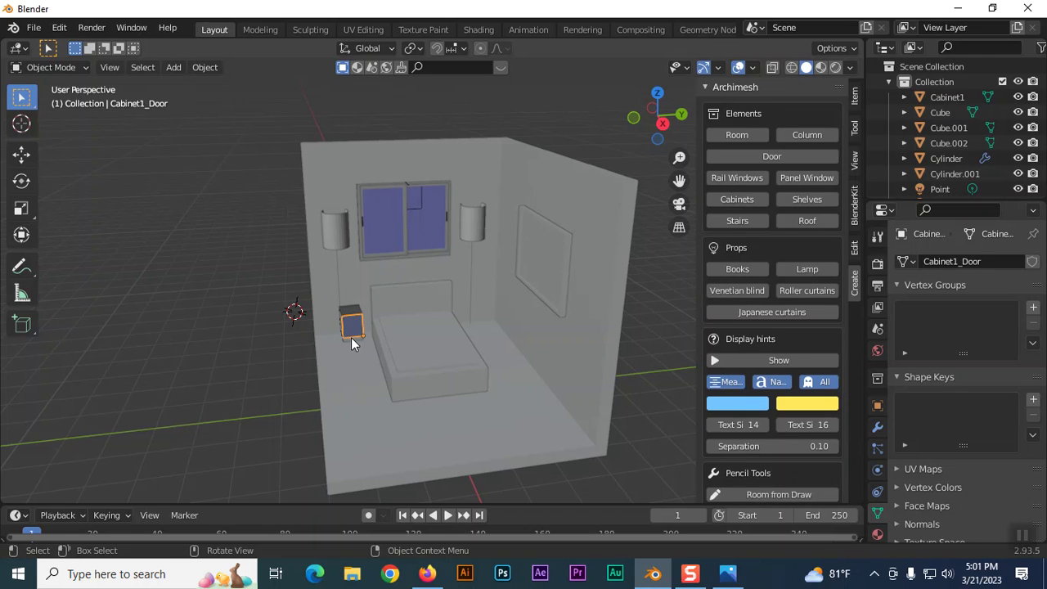
left_click(353, 318)
left_click(351, 331)
left_click(348, 338)
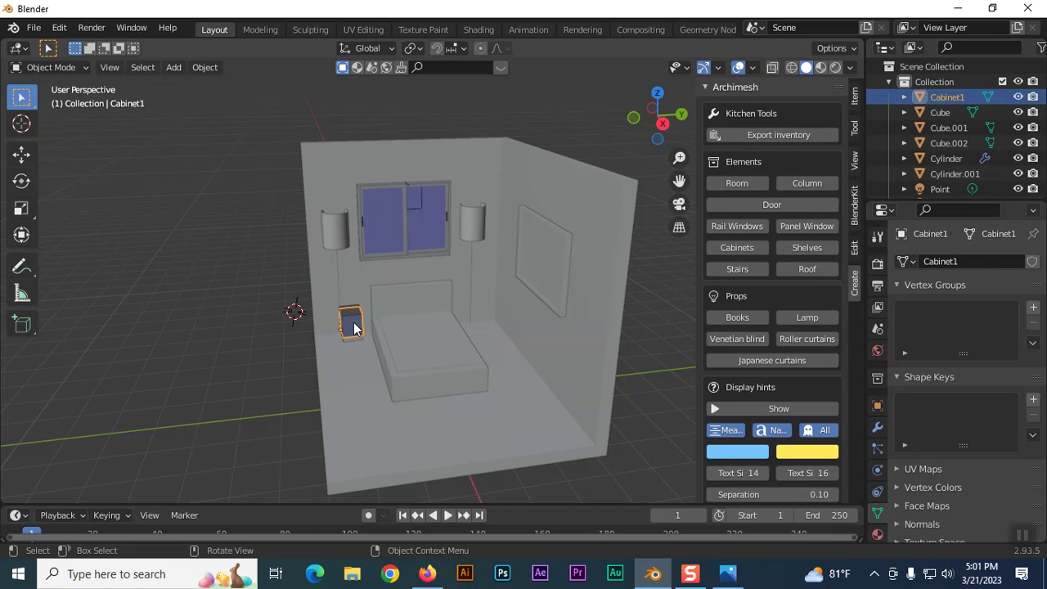
left_click(354, 329)
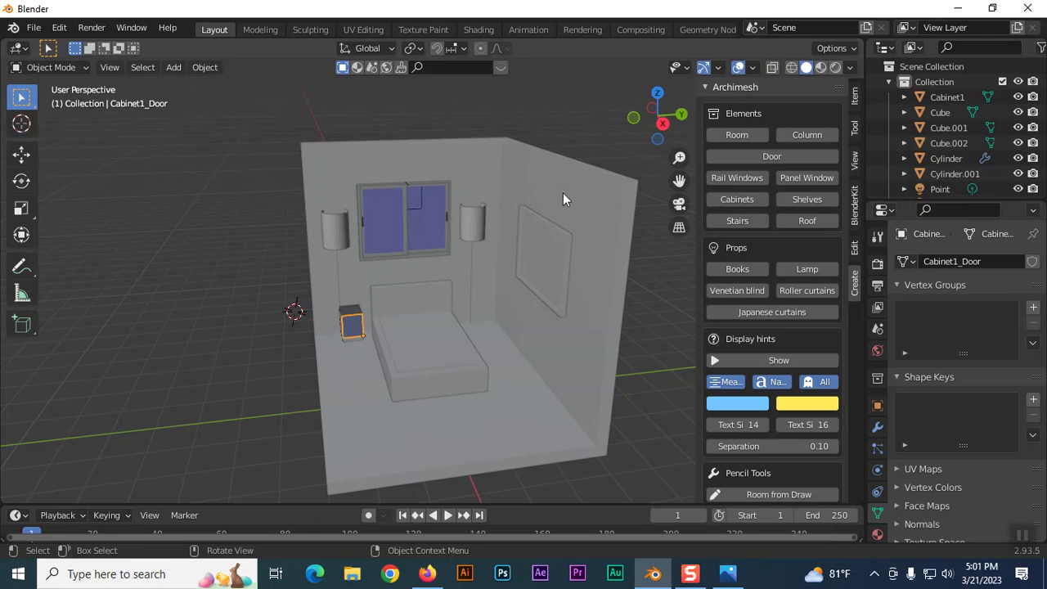
left_click(965, 99)
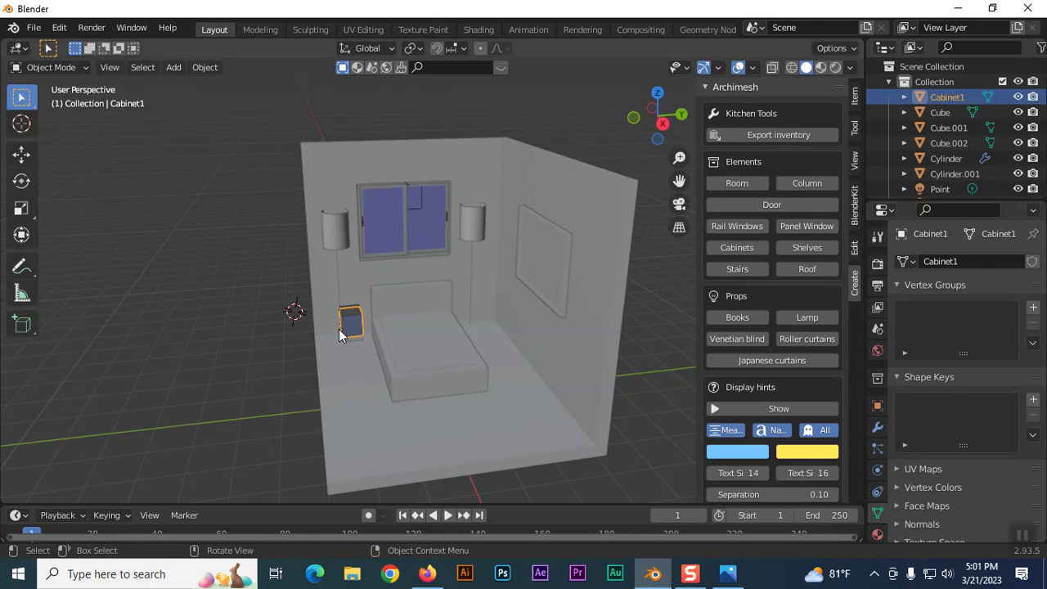
Shrink Cabinet1 and slide it about 0.32 m along Y, snug beside the headboard
key("s")
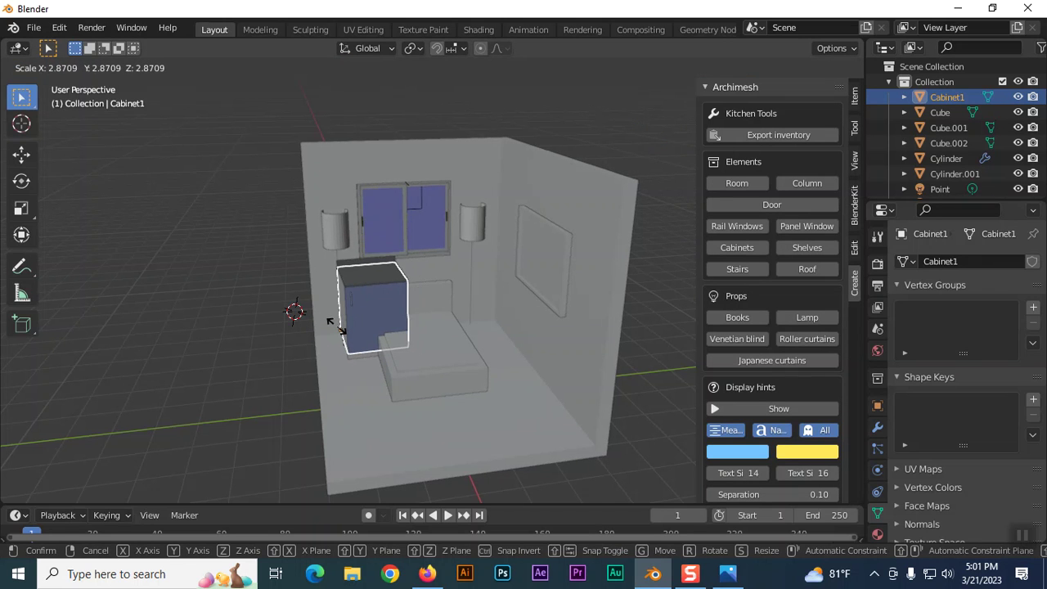
left_click(339, 324)
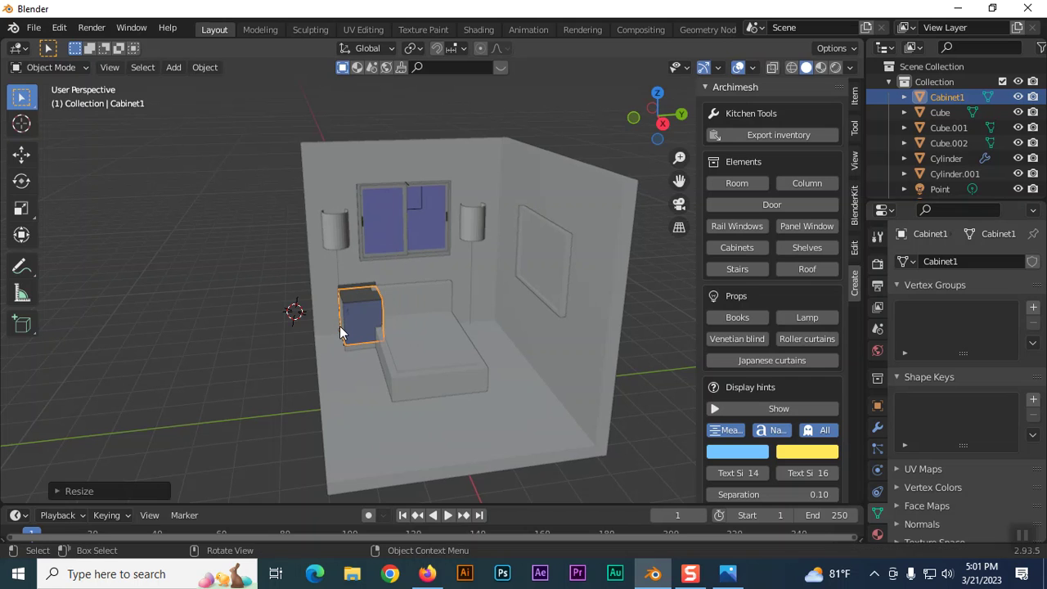
key("g")
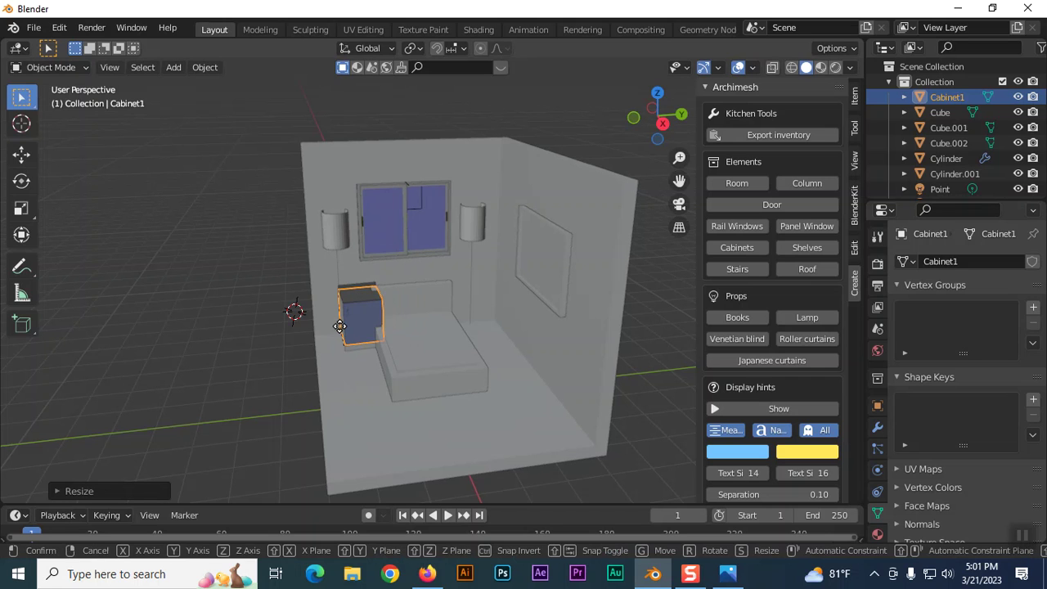
key("y")
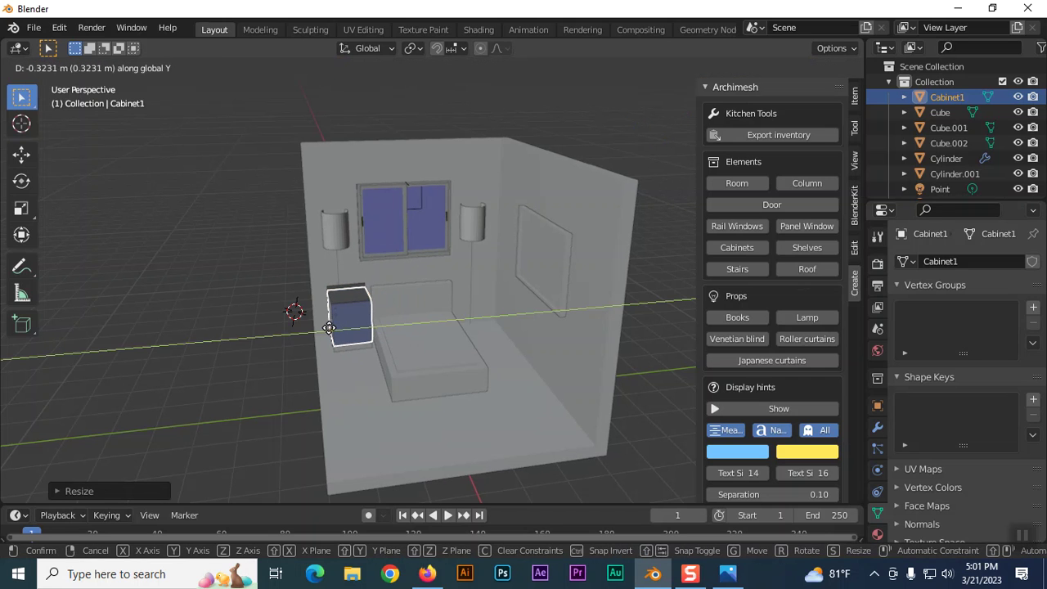
left_click(324, 329)
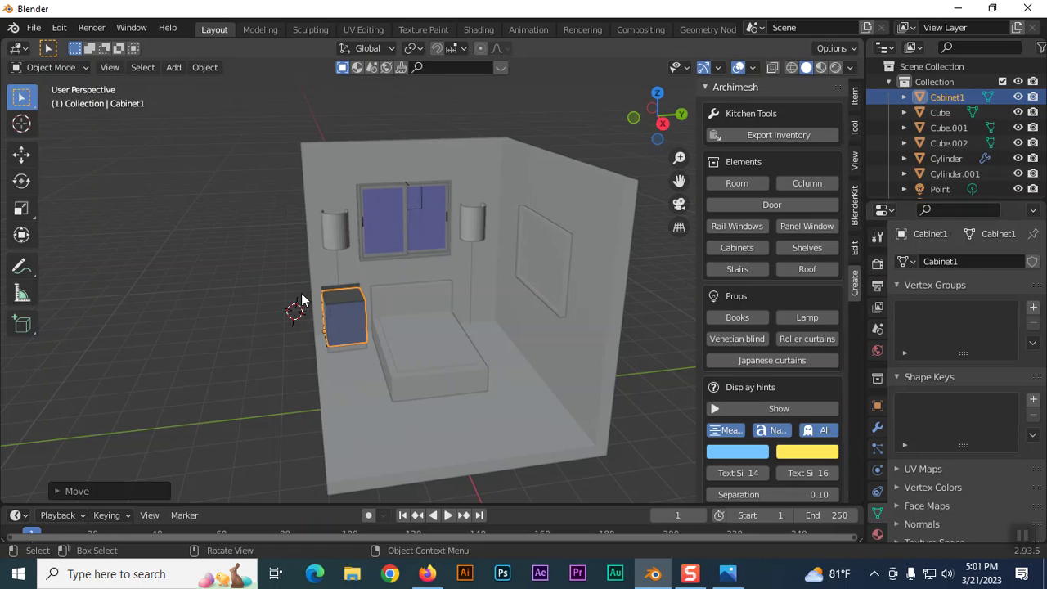
left_click(21, 124)
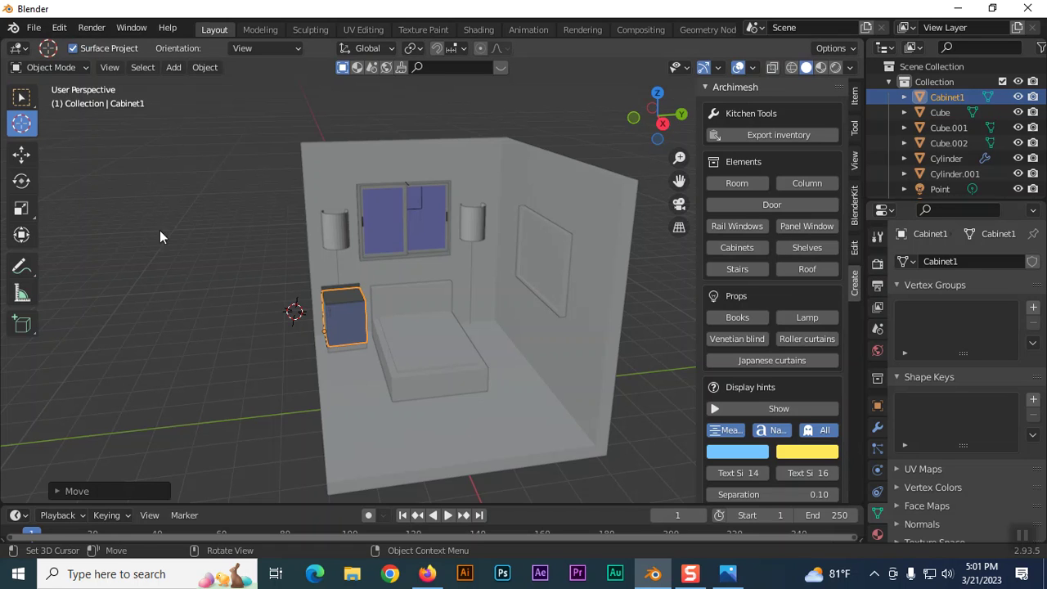
Add an Archimesh Shelves1 unit on the floor left of the room, rotated exactly 90° about Z
left_click(217, 329)
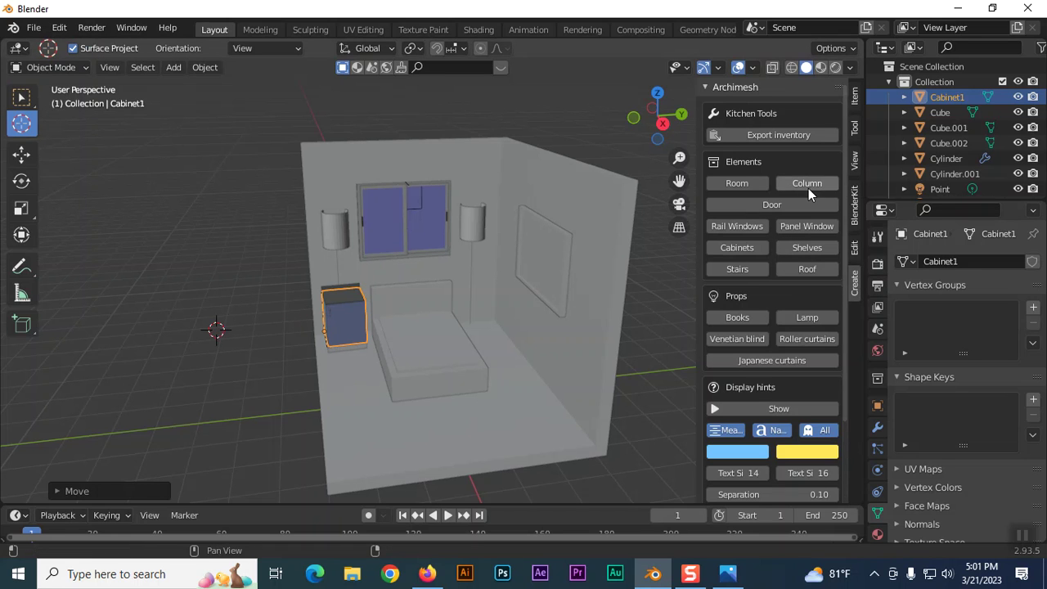
left_click(810, 250)
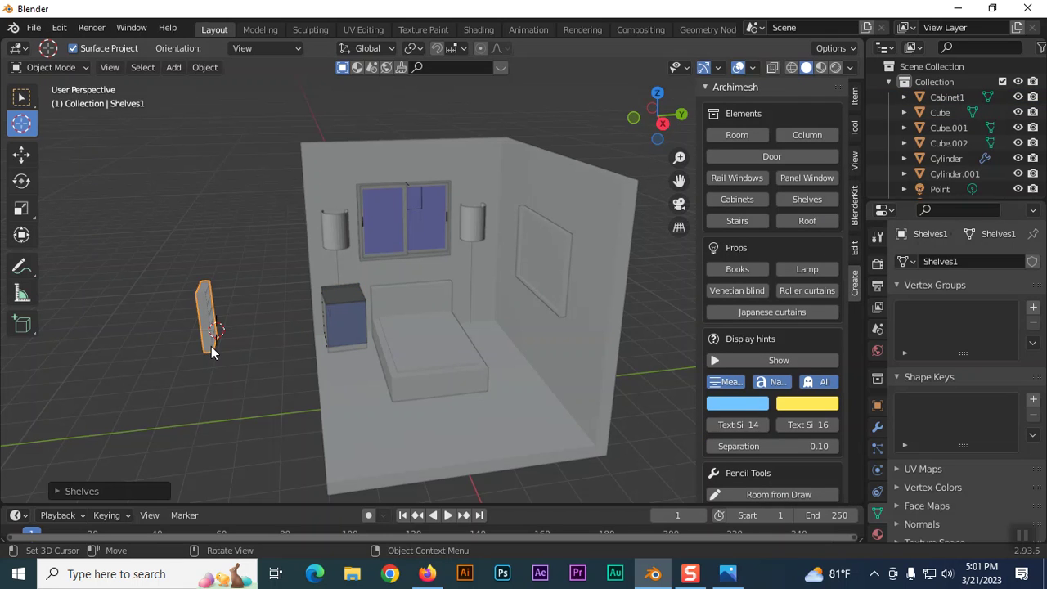
key("r")
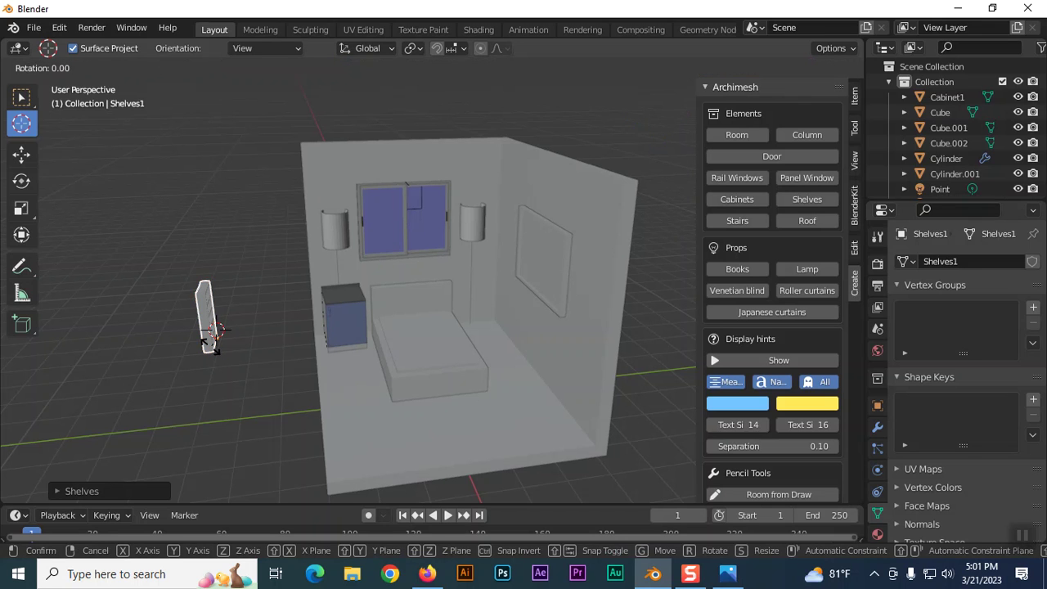
key("z")
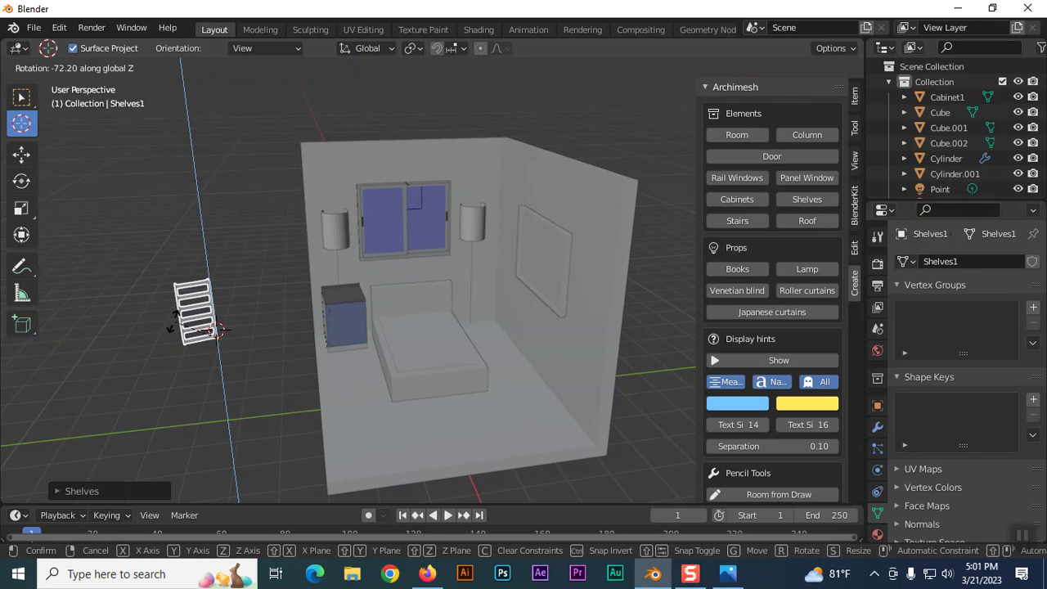
left_click(174, 323)
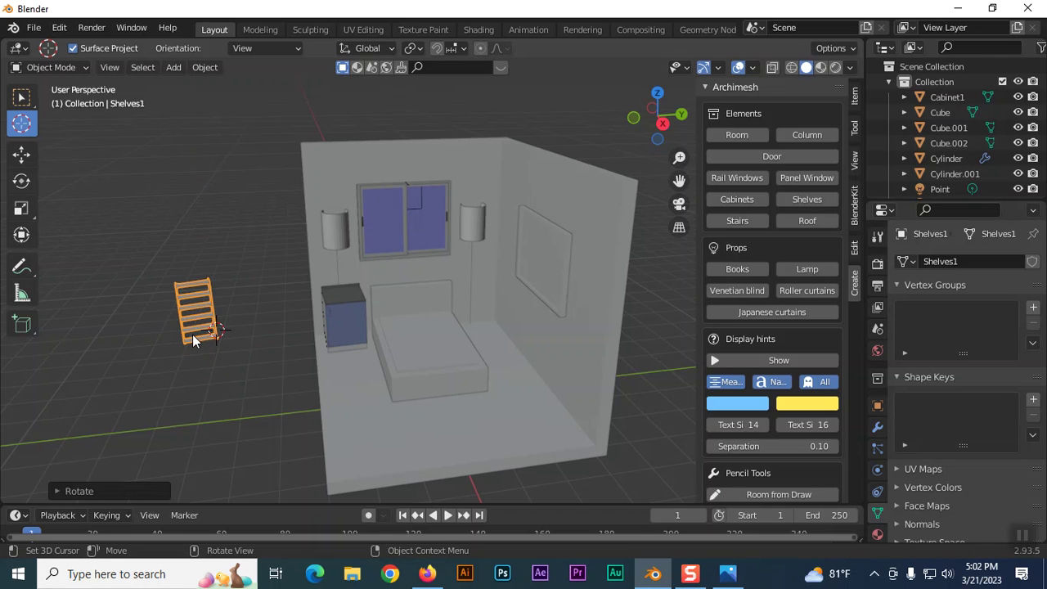
left_click(60, 491)
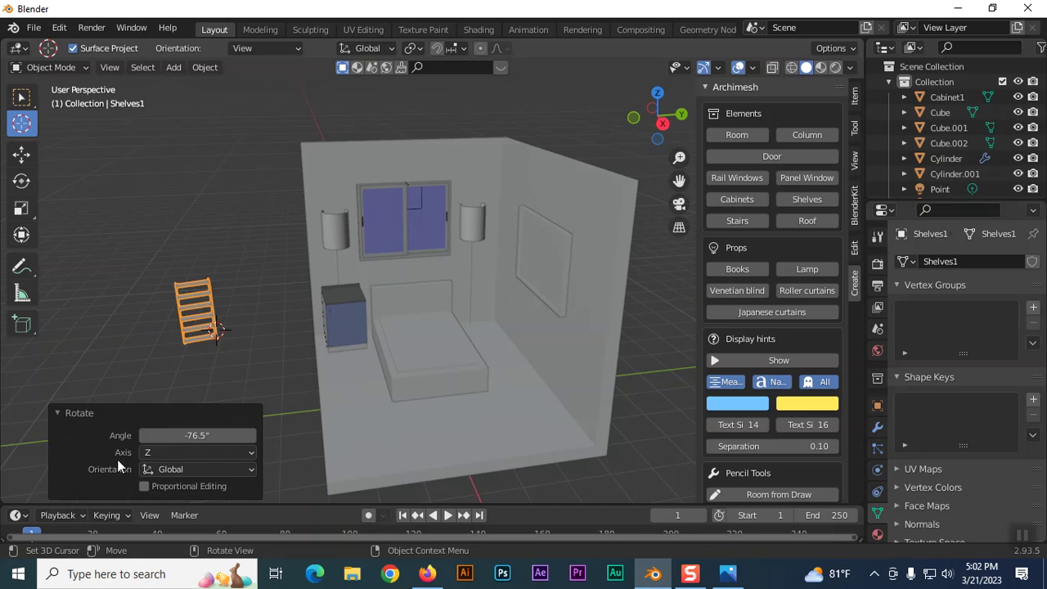
left_click(217, 436)
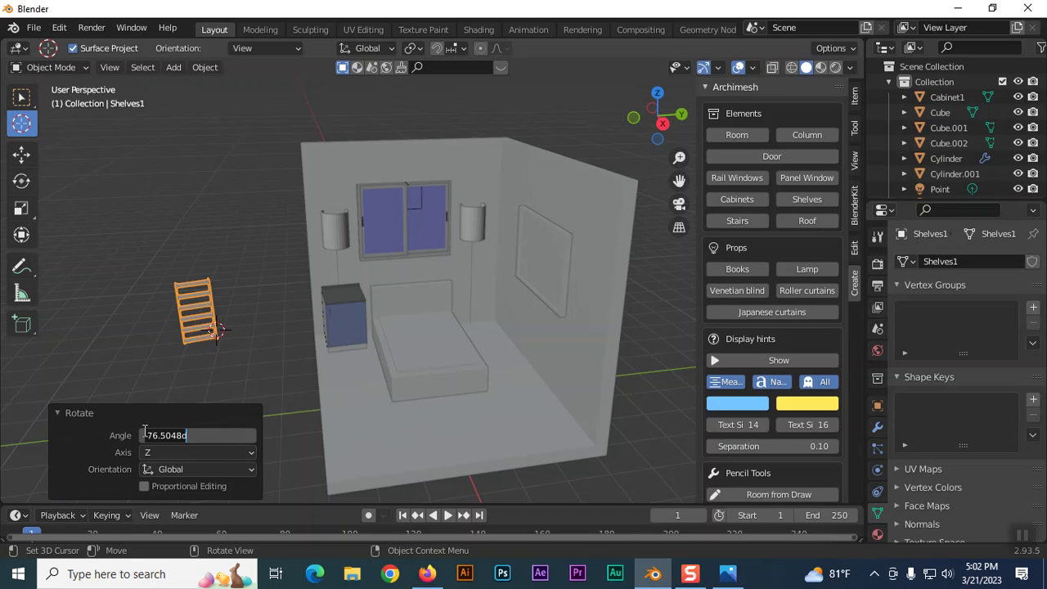
type("90")
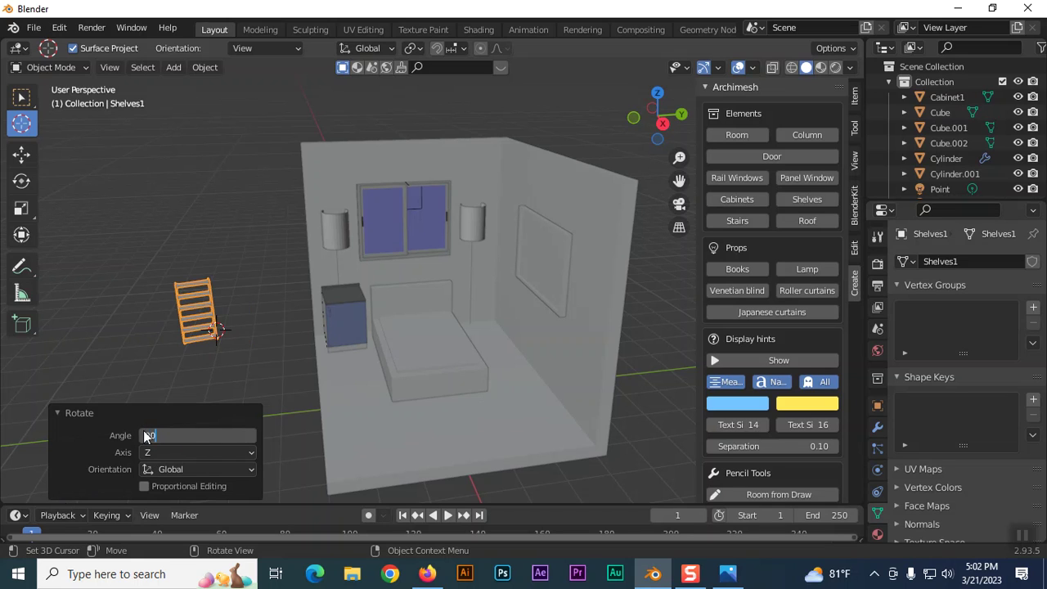
key("Return")
left_click(21, 97)
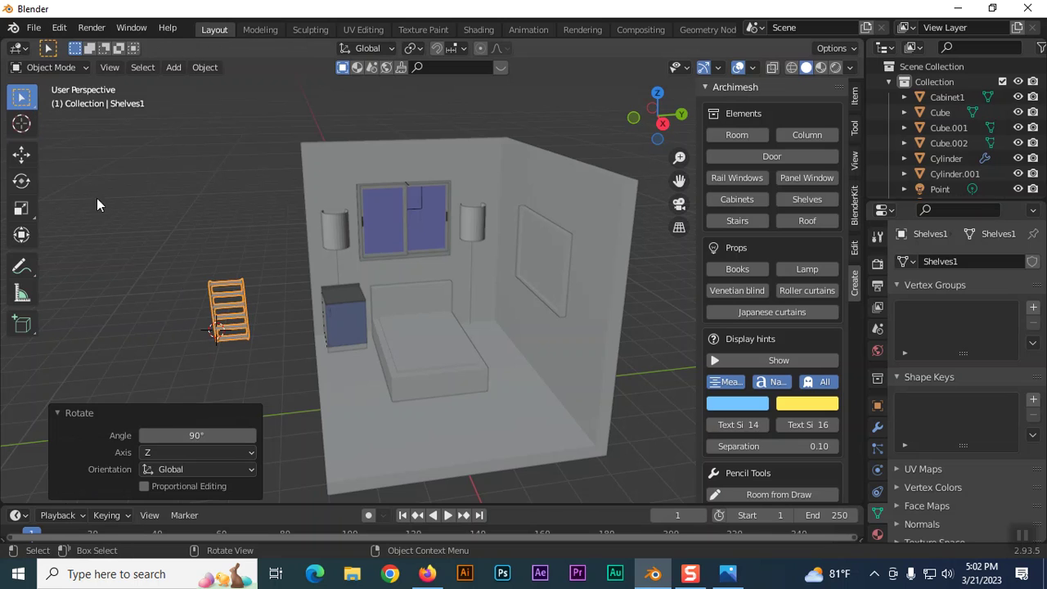
Raise Shelves1 0.5039 m along Z and view the room from the top
left_click(153, 280)
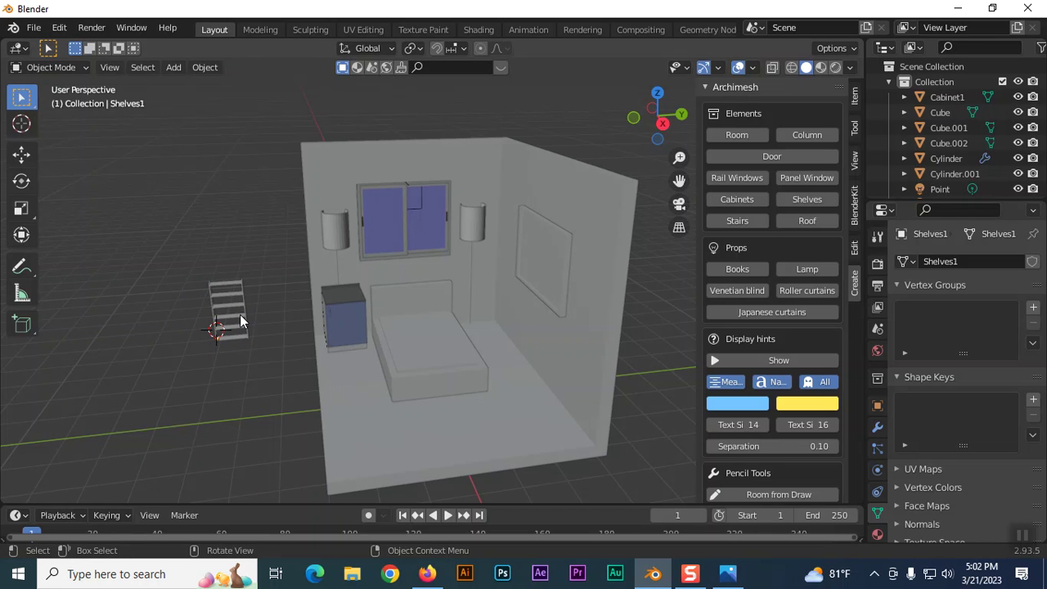
left_click(240, 319)
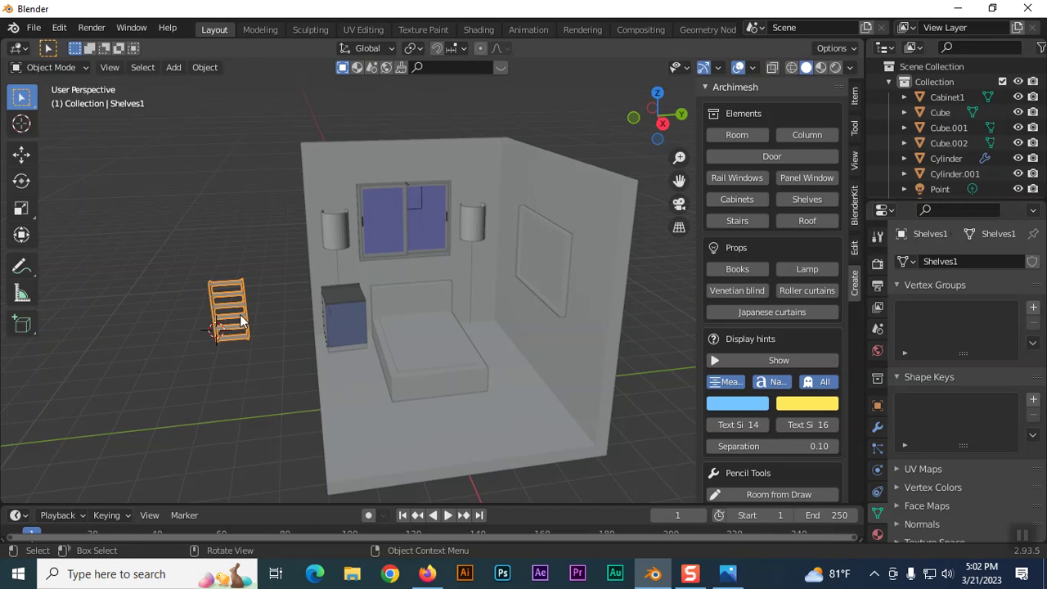
key("g")
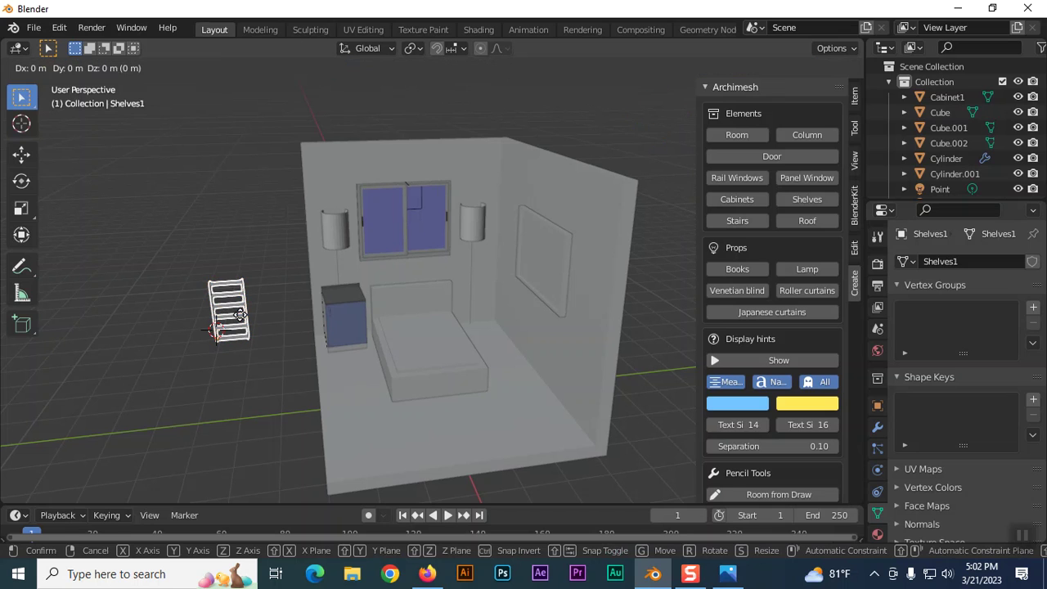
key("z")
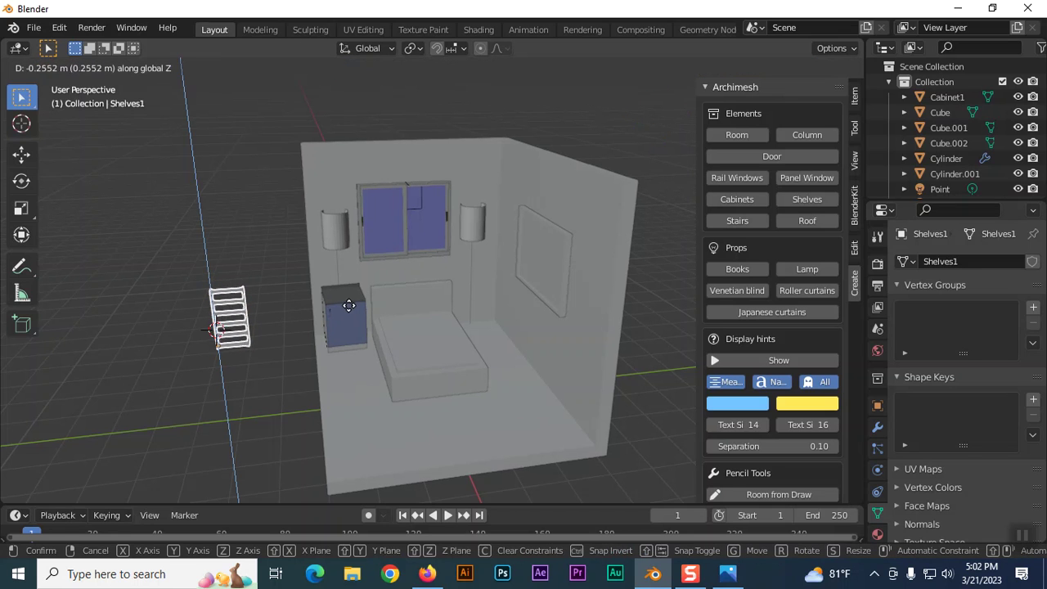
left_click(257, 300)
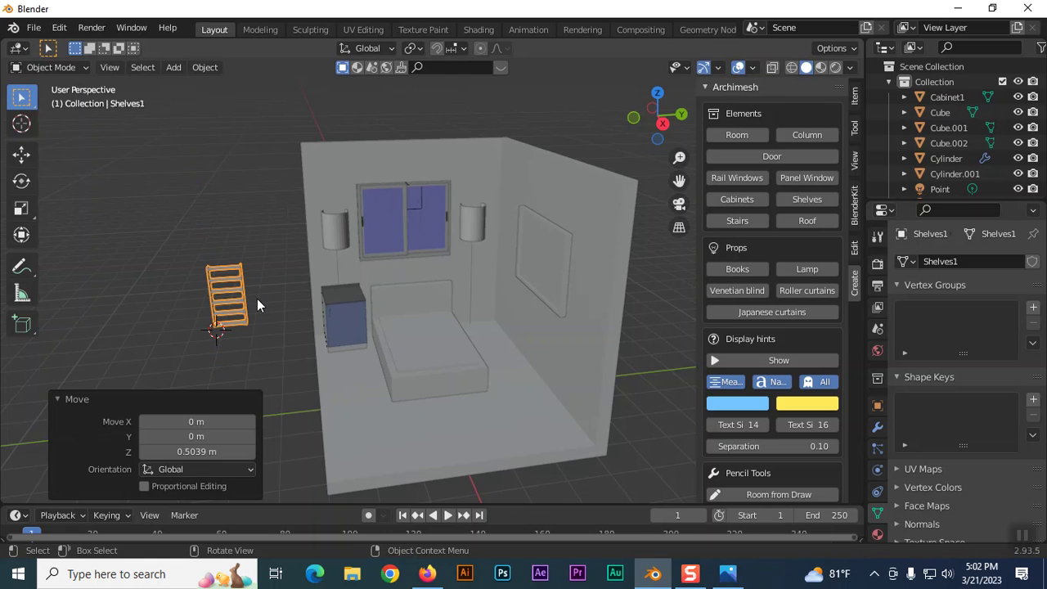
key("KP_7")
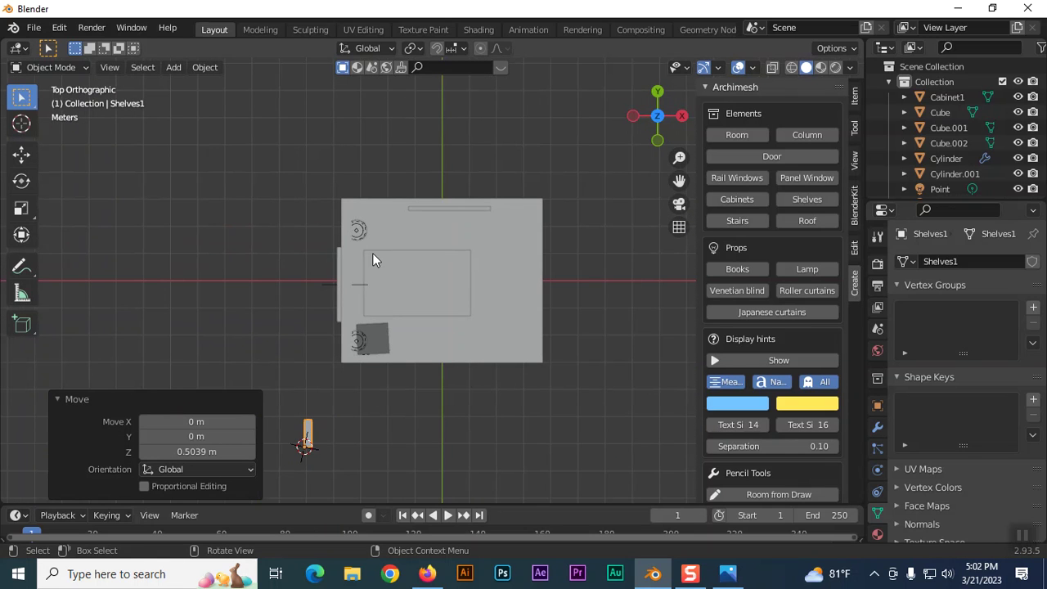
Check the reference picture and slide the shelves along Y in line with the wall lamp
key("alt+Tab")
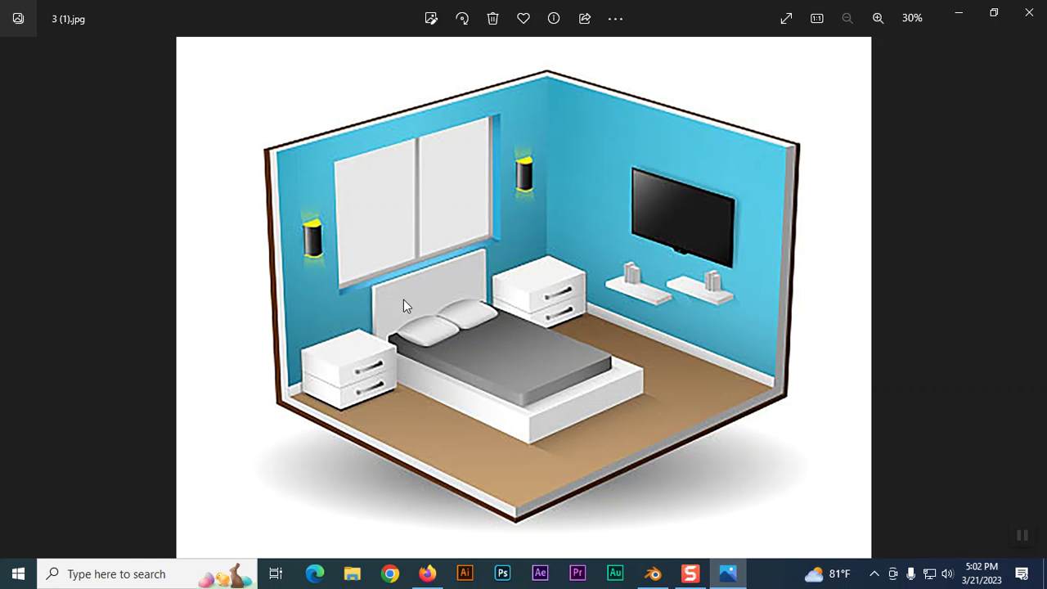
left_click(653, 573)
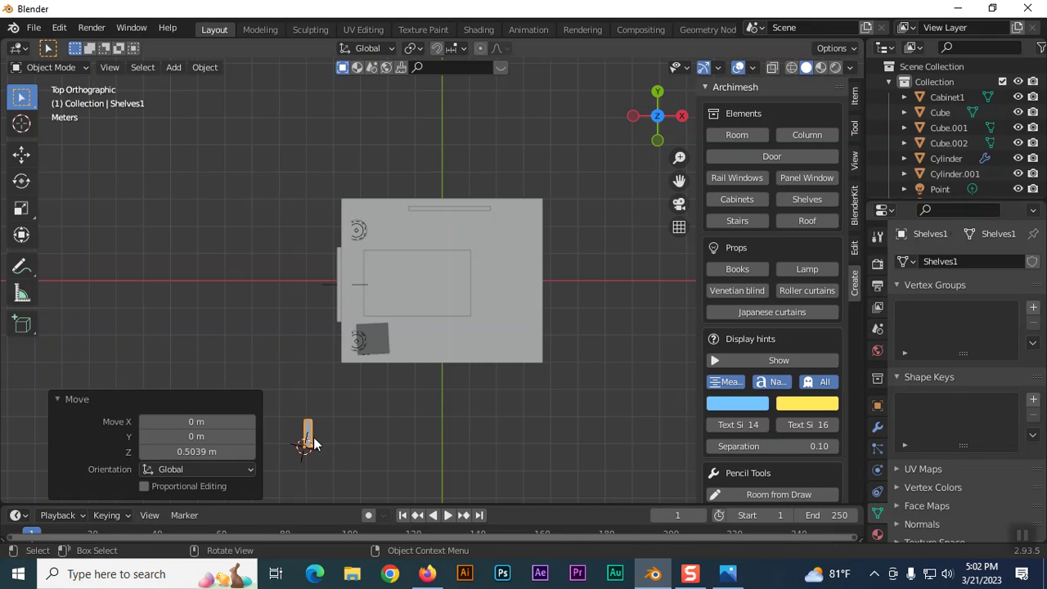
key("g")
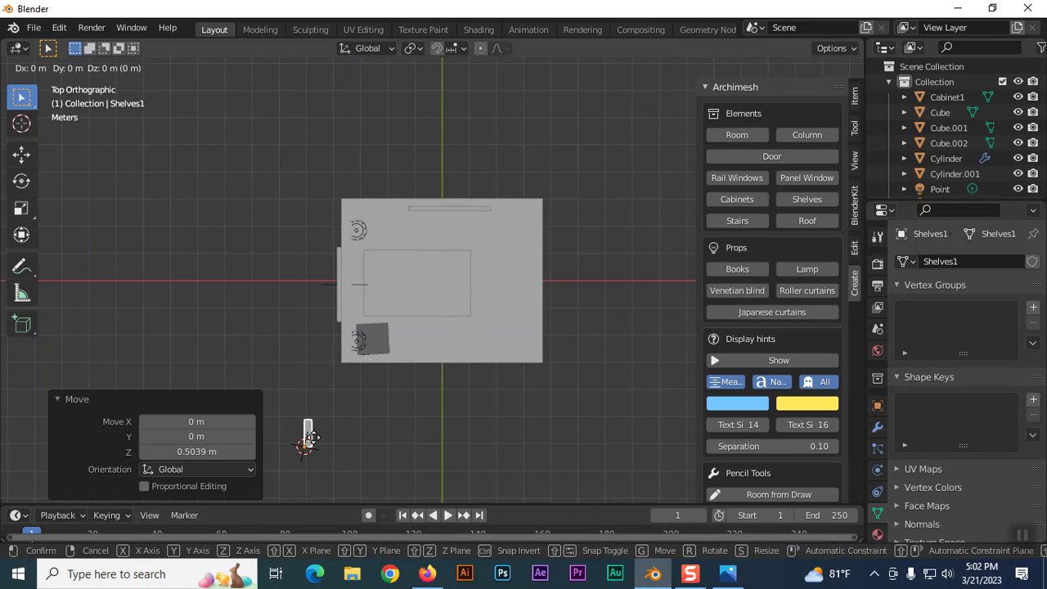
key("y")
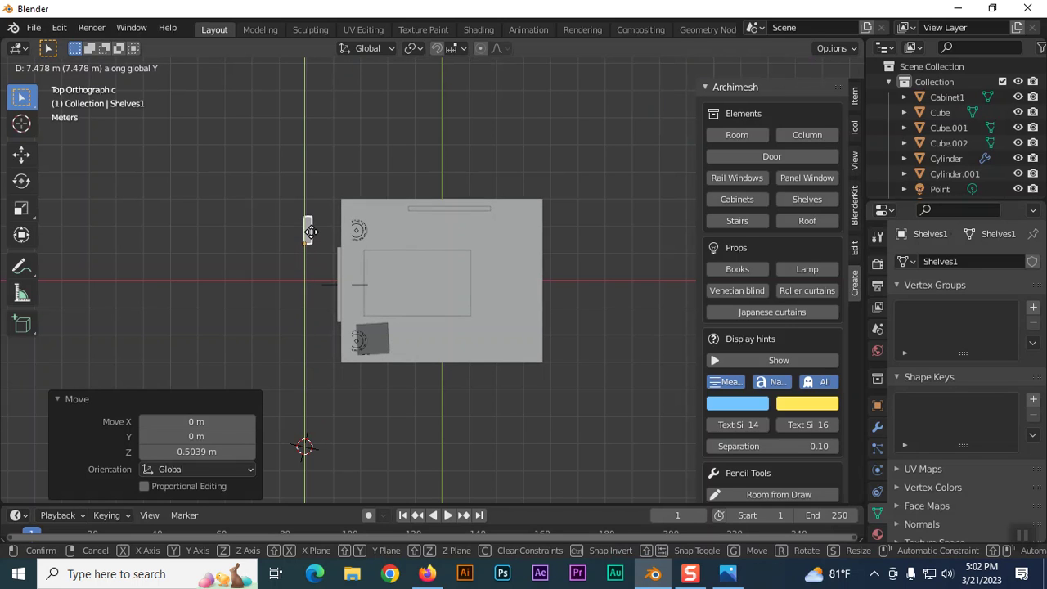
left_click(311, 237)
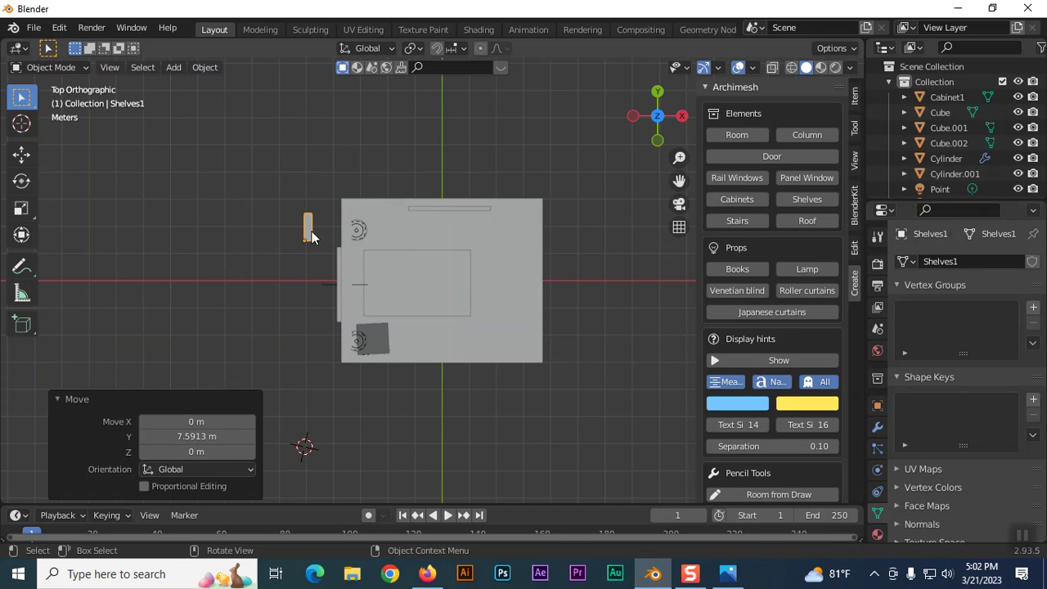
Shift the shelves 1.8343 m along X into the room against the wall beside the bed
key("g")
key("x")
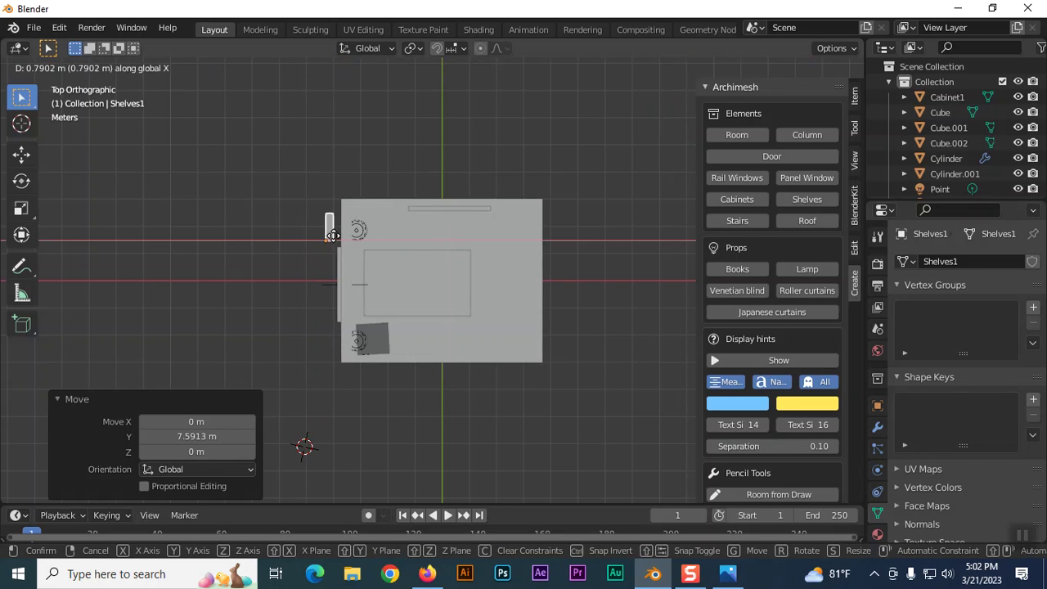
left_click(361, 245)
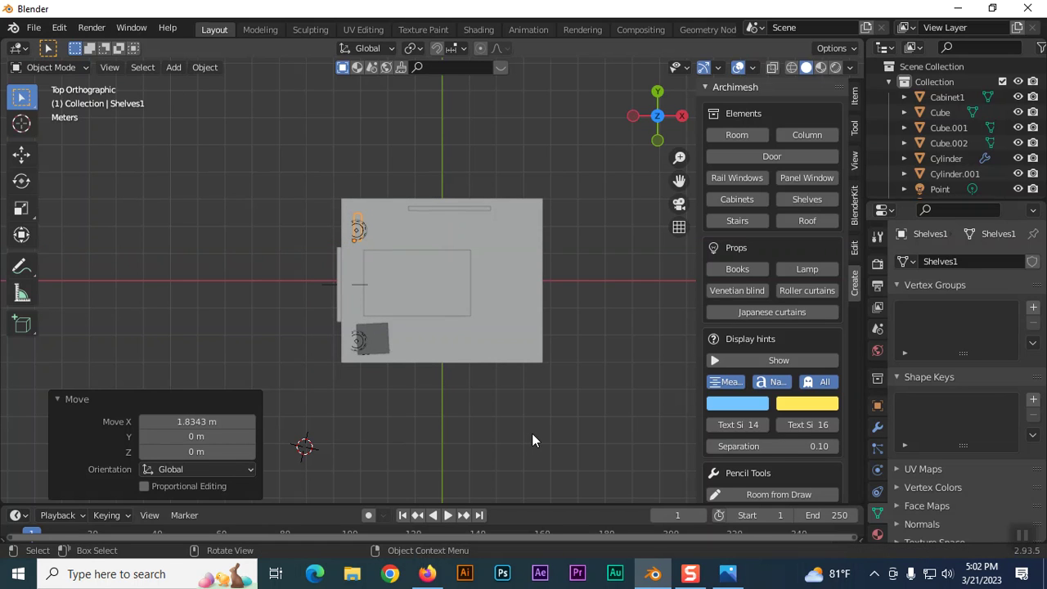
key("KP_1")
mouse_move(532, 433)
middle_mouse_down()
mouse_move(348, 448)
mouse_move(388, 459)
middle_mouse_up()
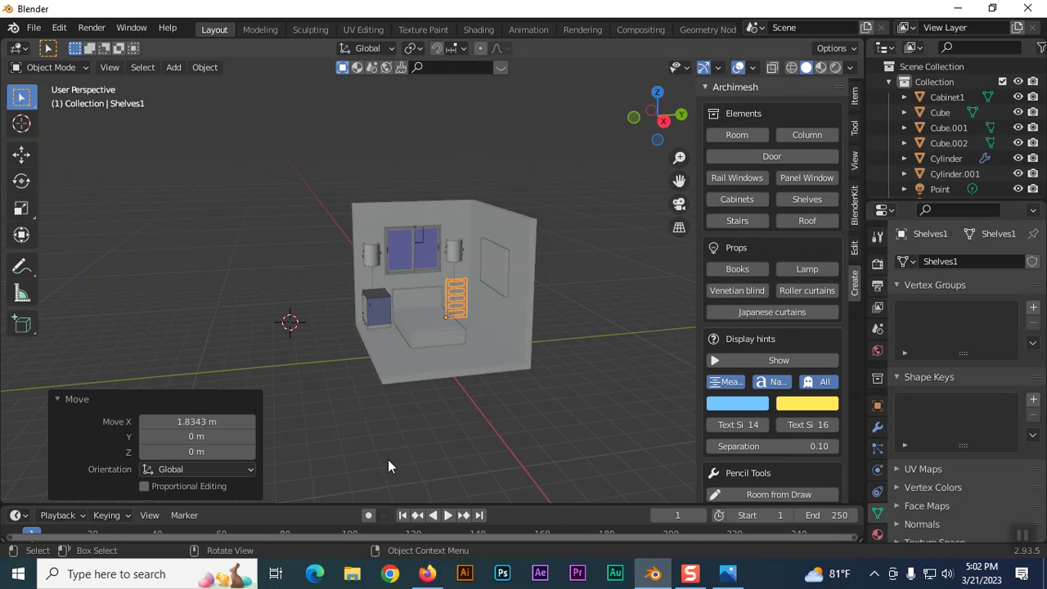
middle_click_drag(474, 390, 524, 425)
left_click(523, 426)
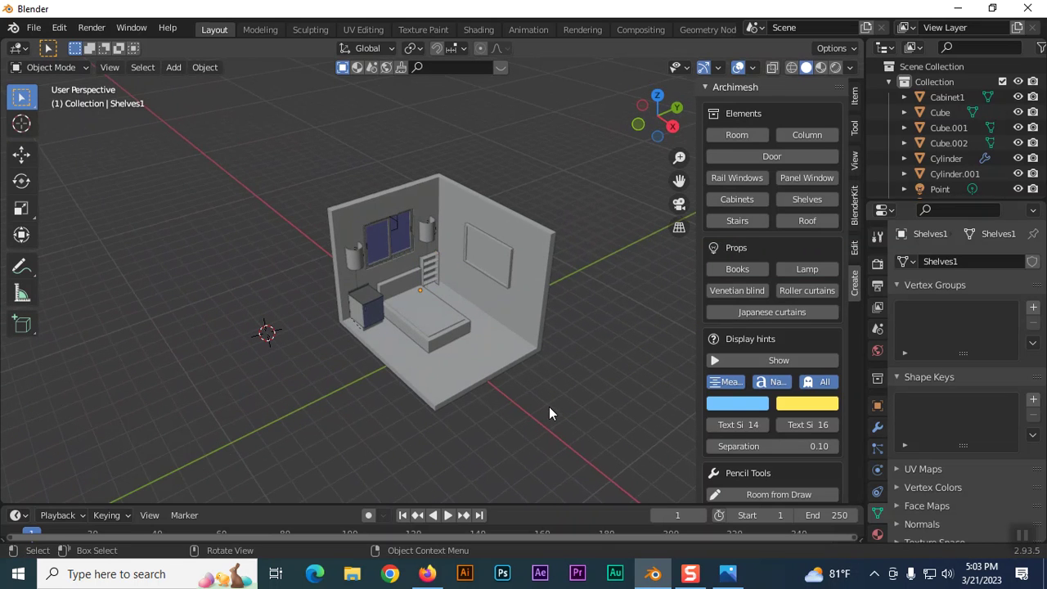
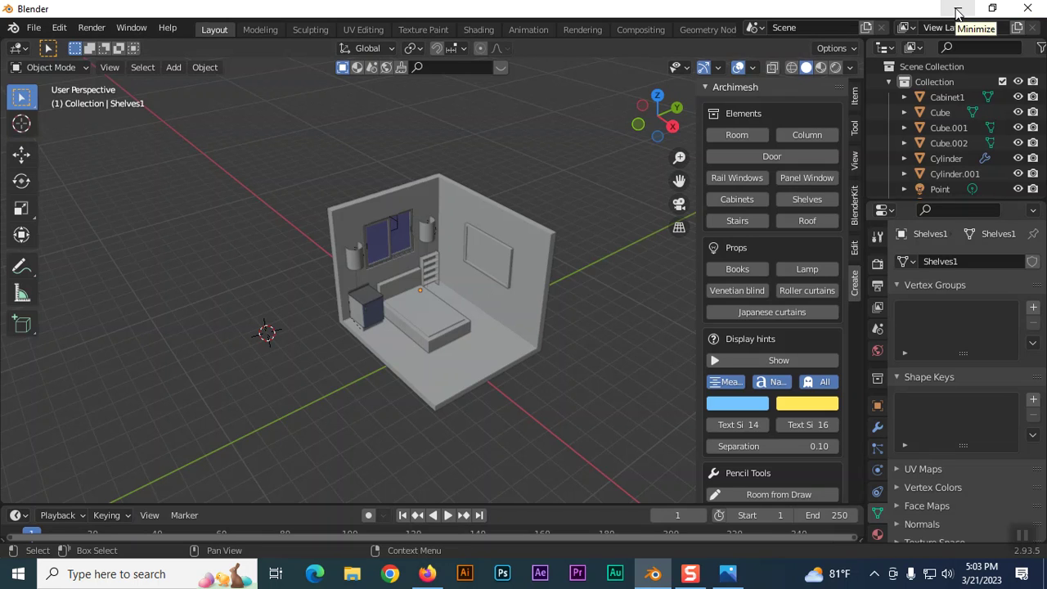
Select the wall picture frame, hide the sidebar, and show its Material Properties
left_click(484, 256)
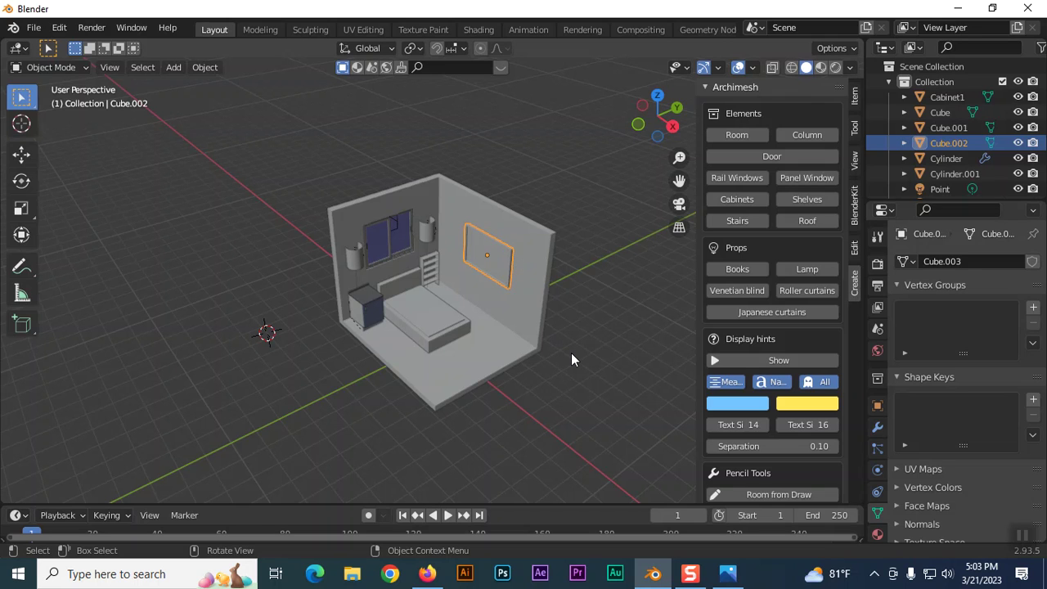
key("n")
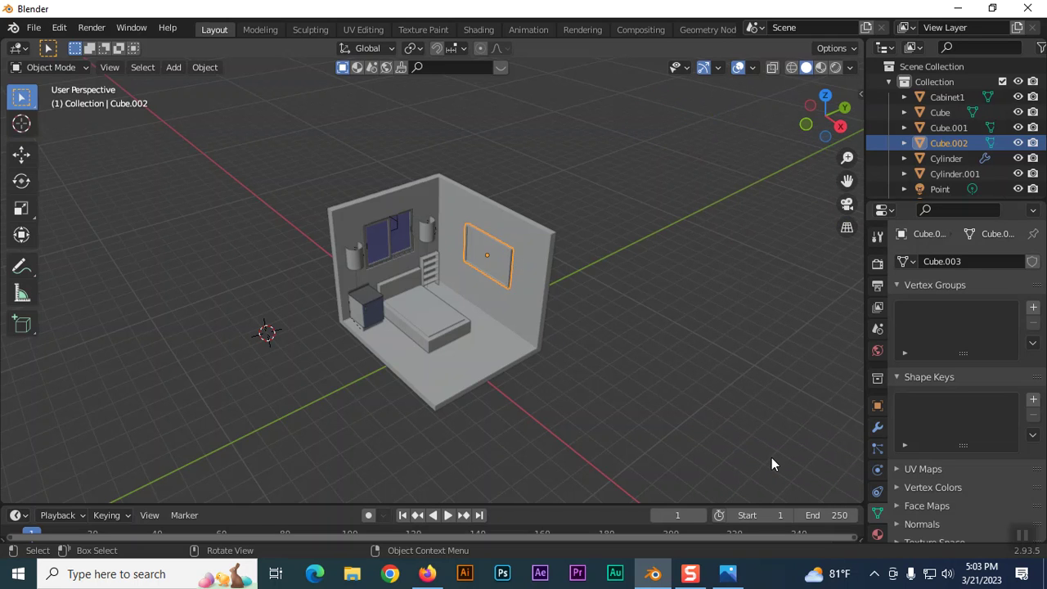
left_click(878, 534)
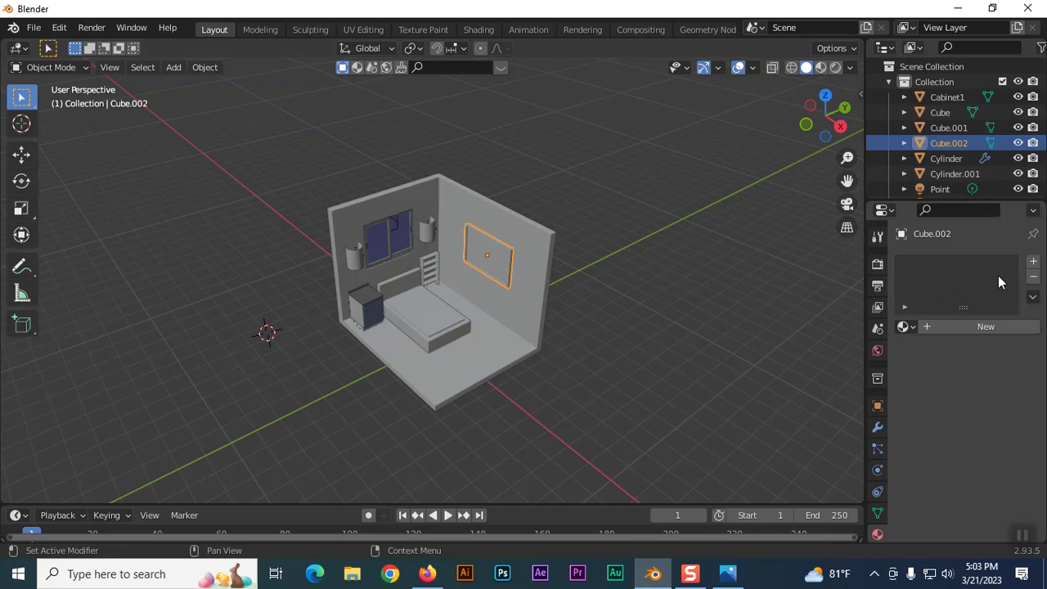
Add a new material to the frame with a near-black dark orange base colour
left_click(1033, 264)
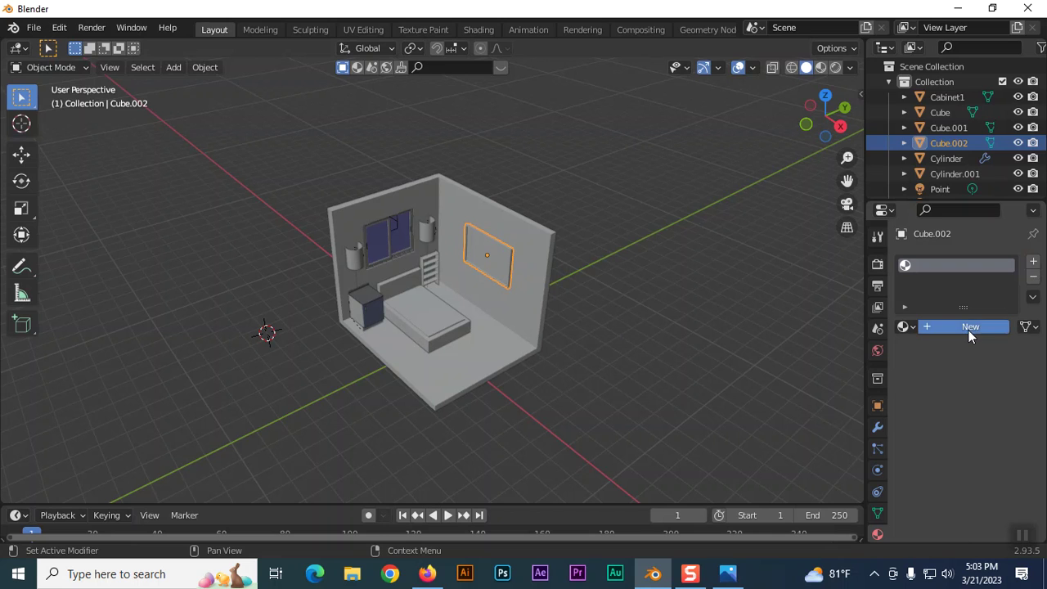
left_click(969, 330)
left_click(986, 486)
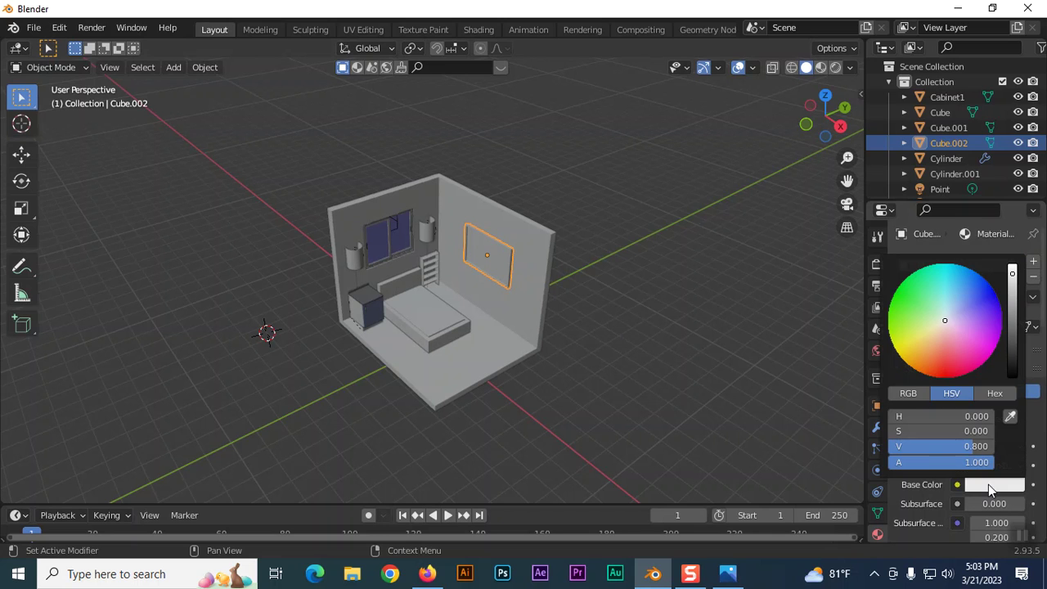
left_click(917, 360)
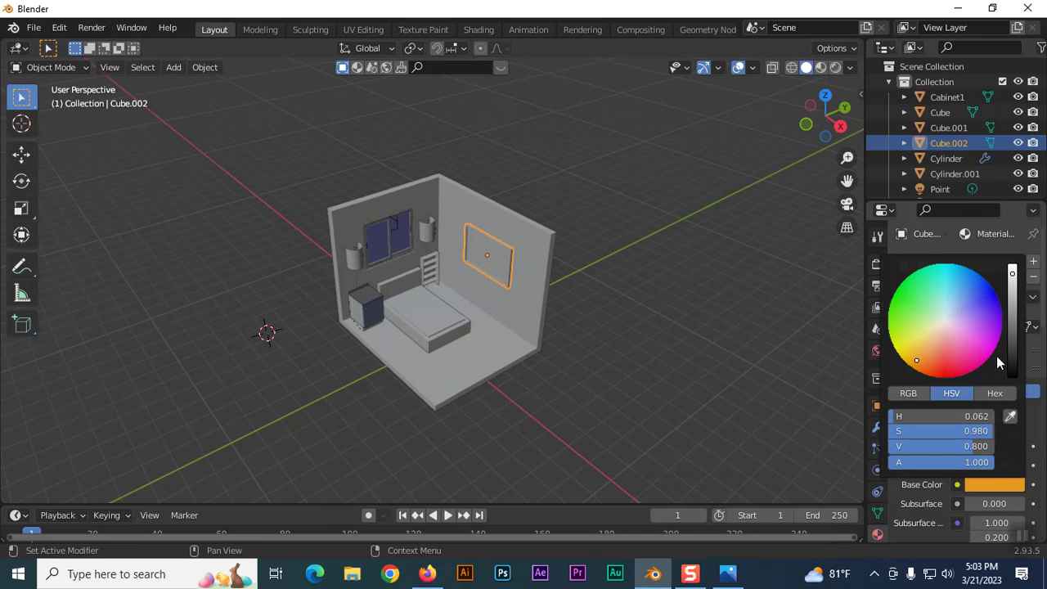
left_click(1012, 370)
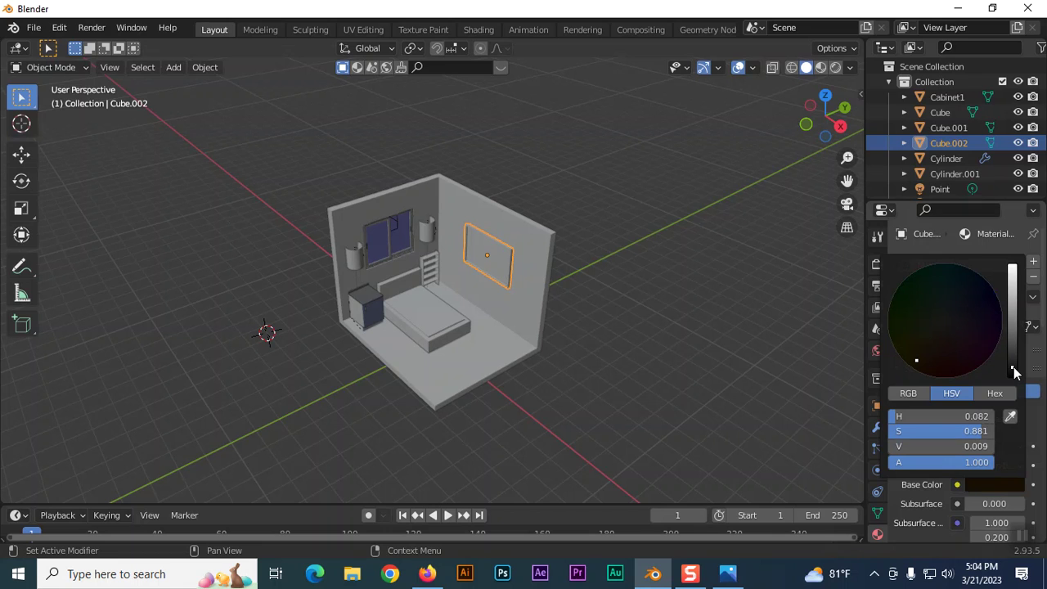
Switch to Material Preview, darken the colour to H 0.076, S 0.904, V 0.016, and deselect
left_click(821, 66)
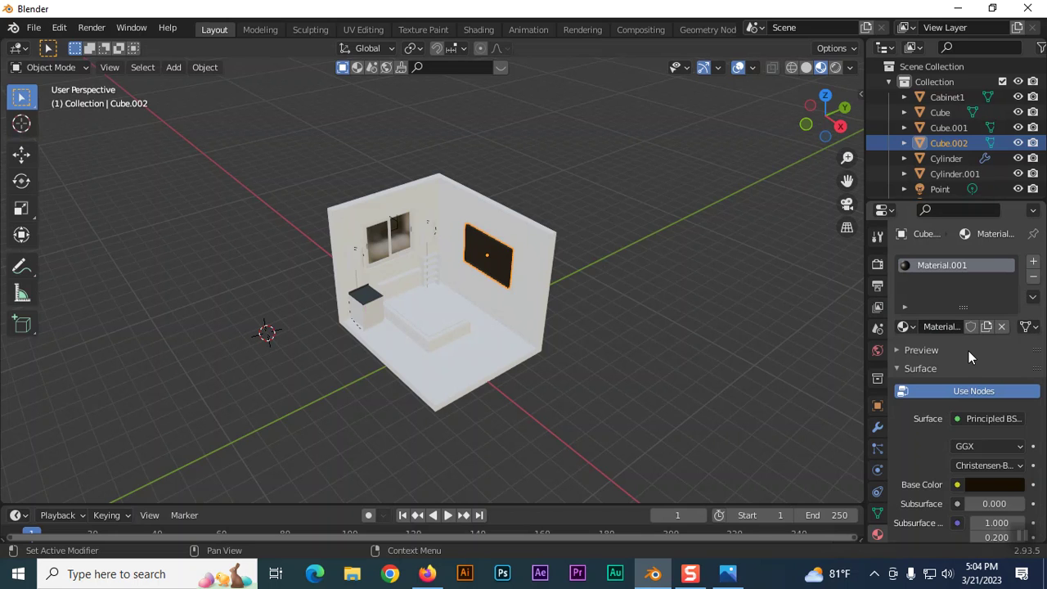
left_click(1001, 486)
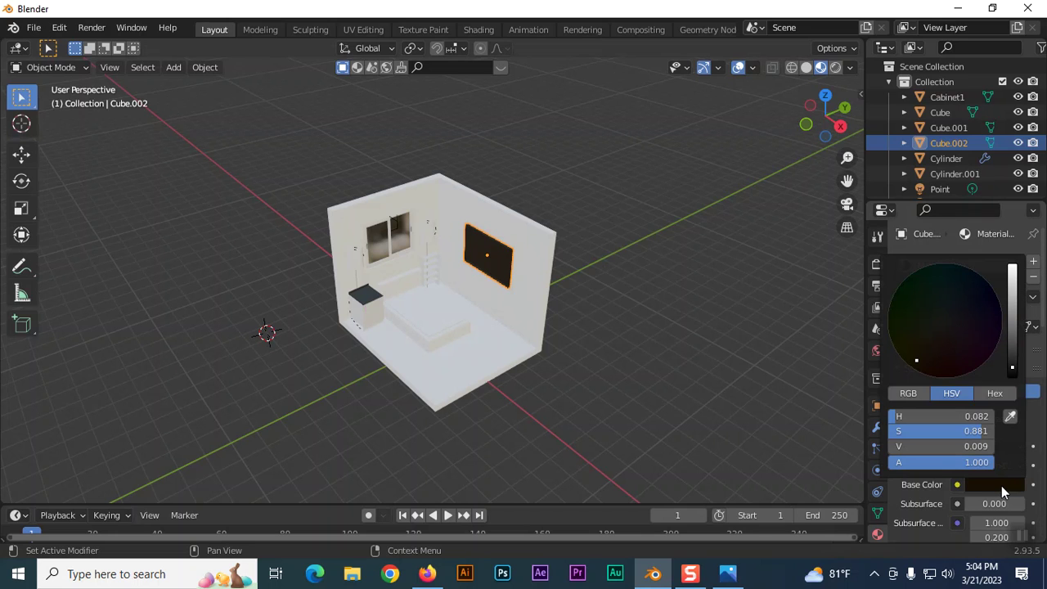
left_click(1012, 364)
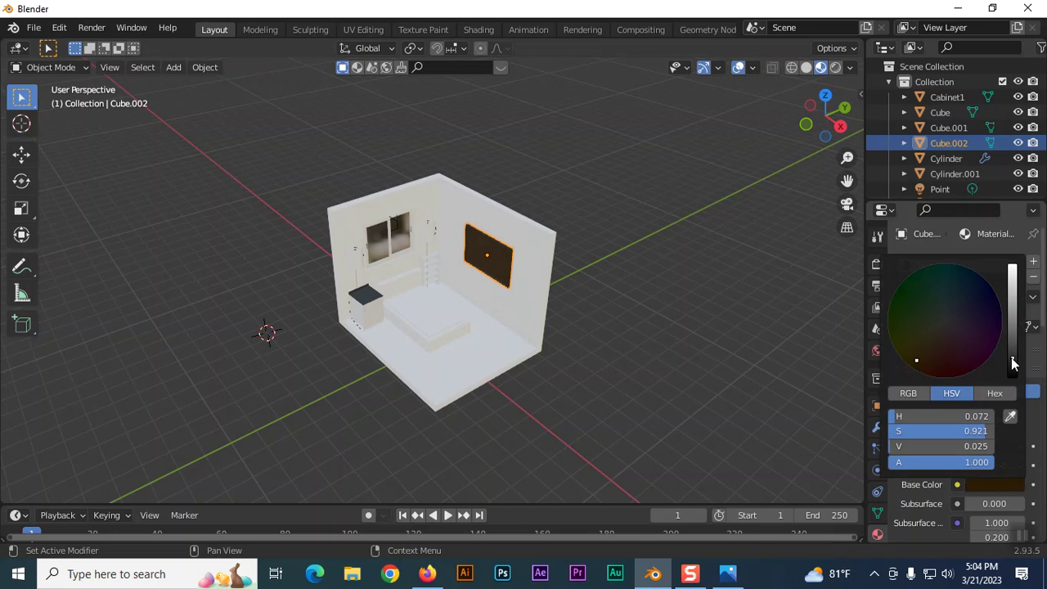
left_click_drag(1014, 366, 1014, 374)
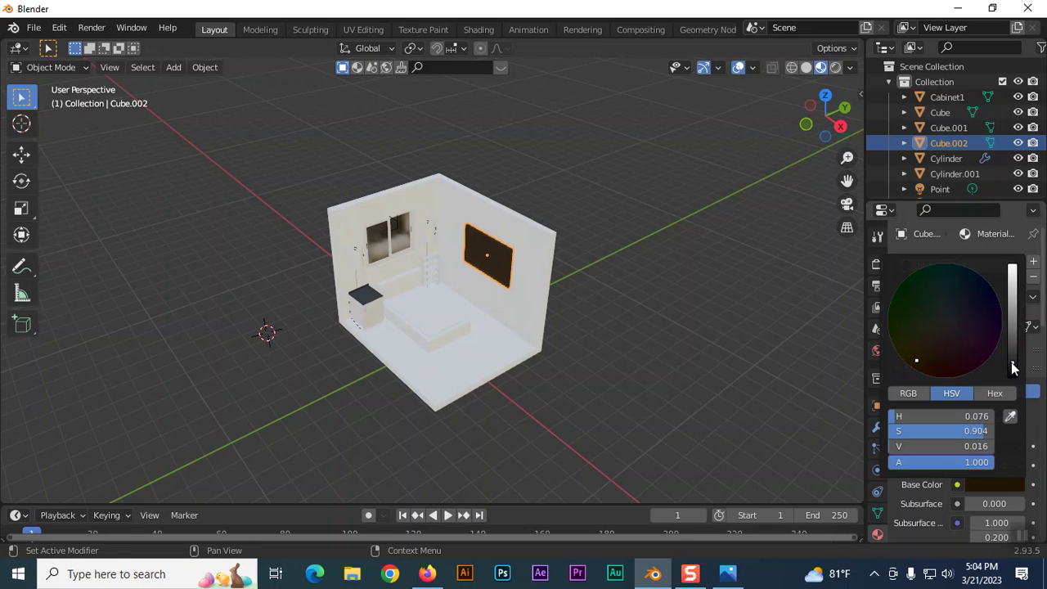
left_click(697, 327)
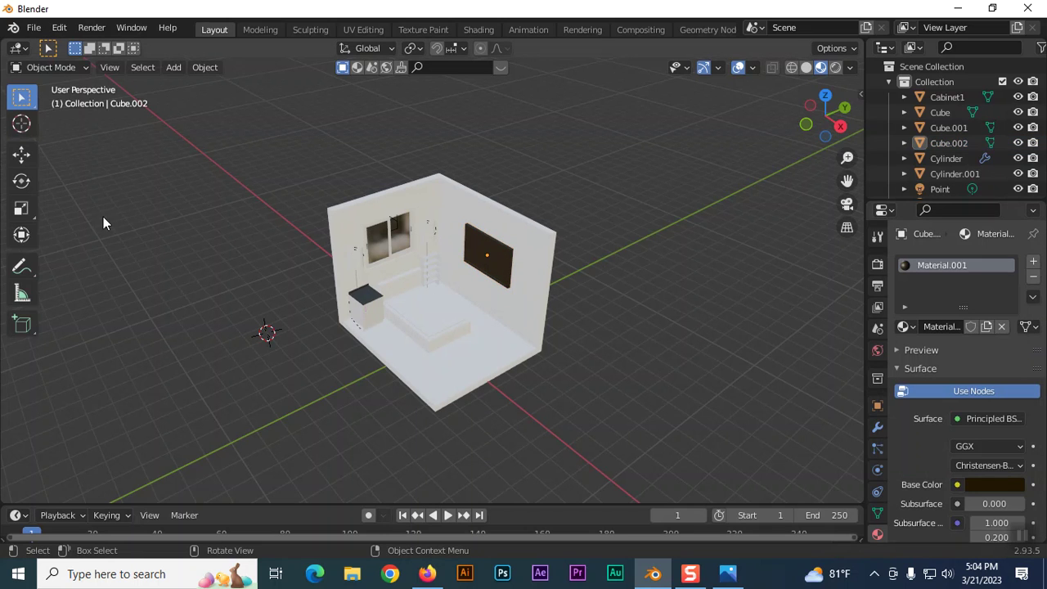
In Edit Mode, assign the inner painting face a second slot with new white Material.002
key("Tab")
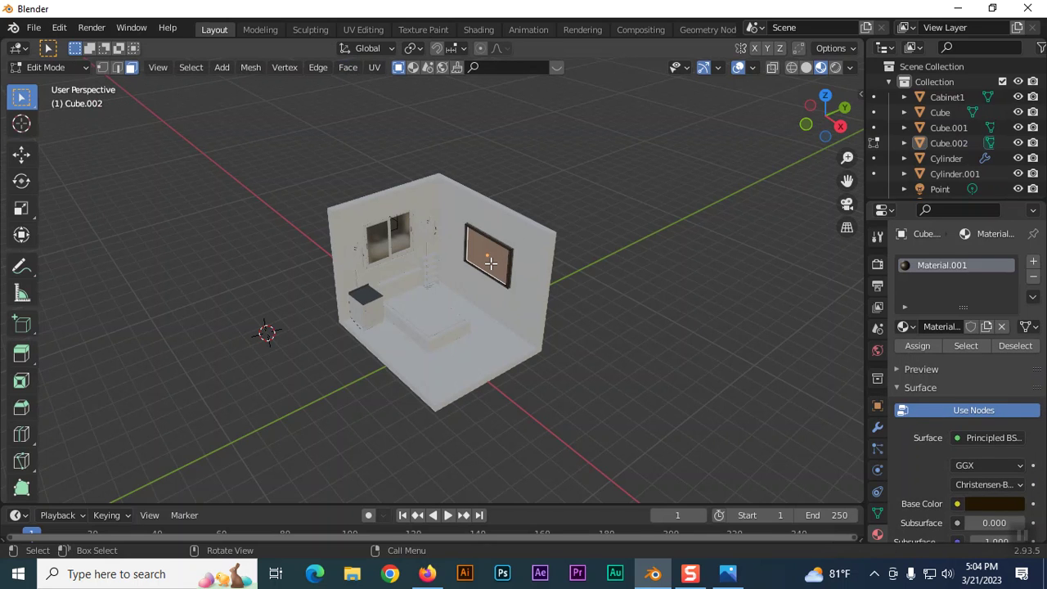
left_click(708, 347)
left_click(494, 261)
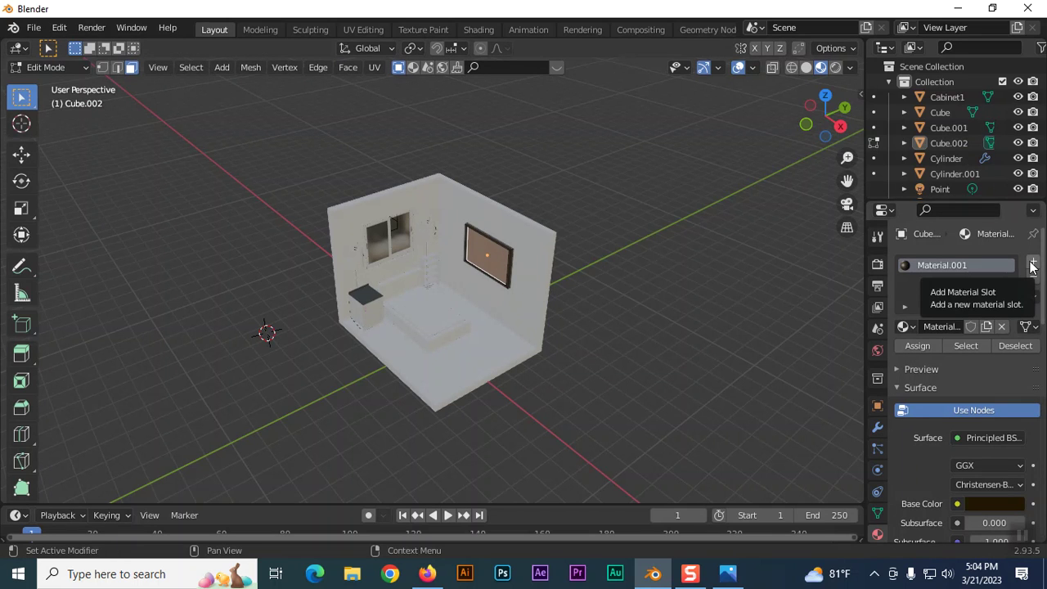
left_click(1032, 265)
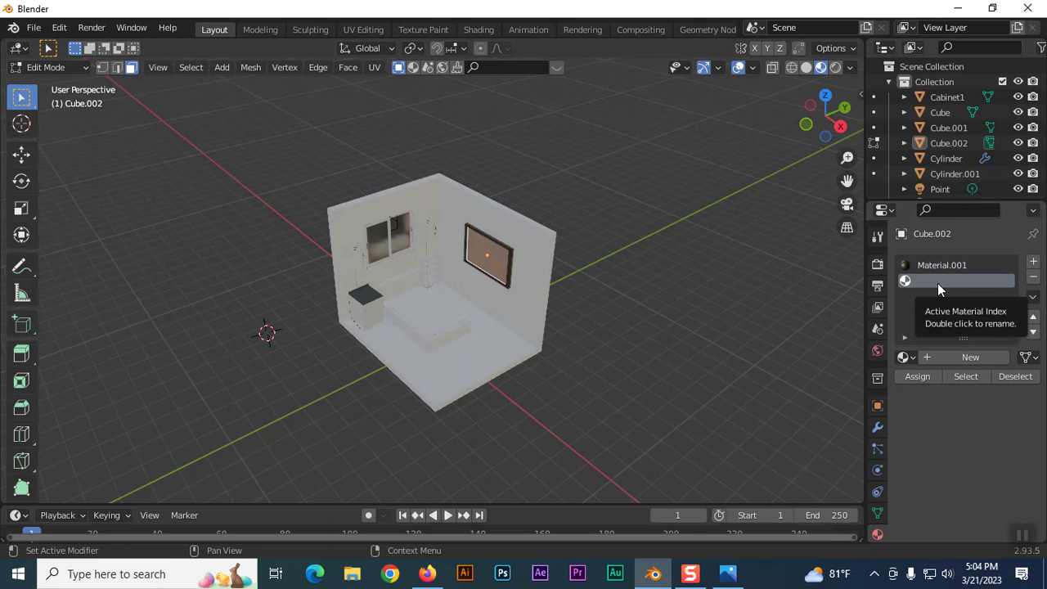
left_click(911, 376)
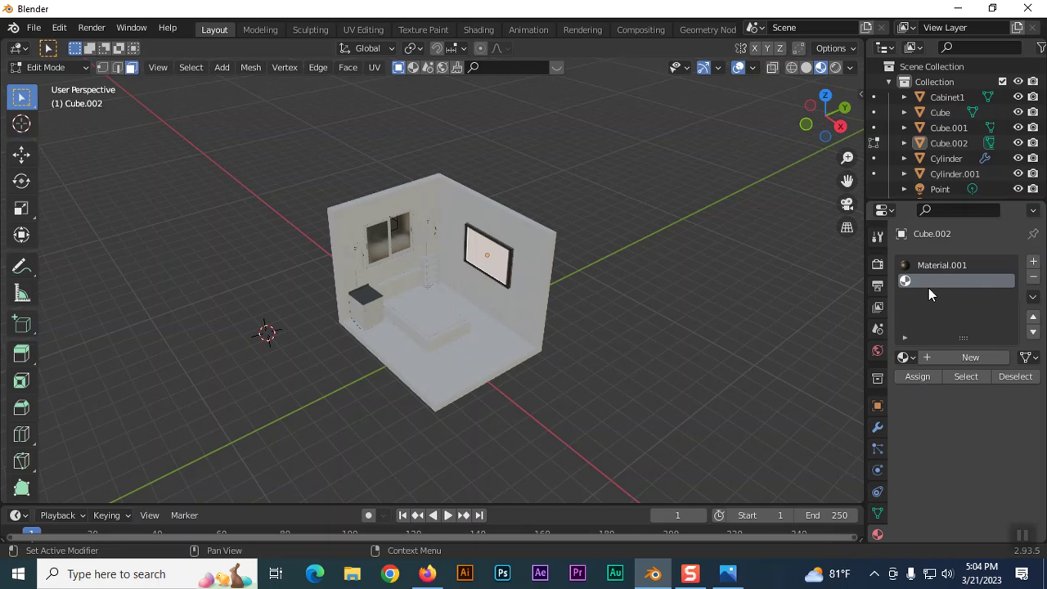
left_click(953, 359)
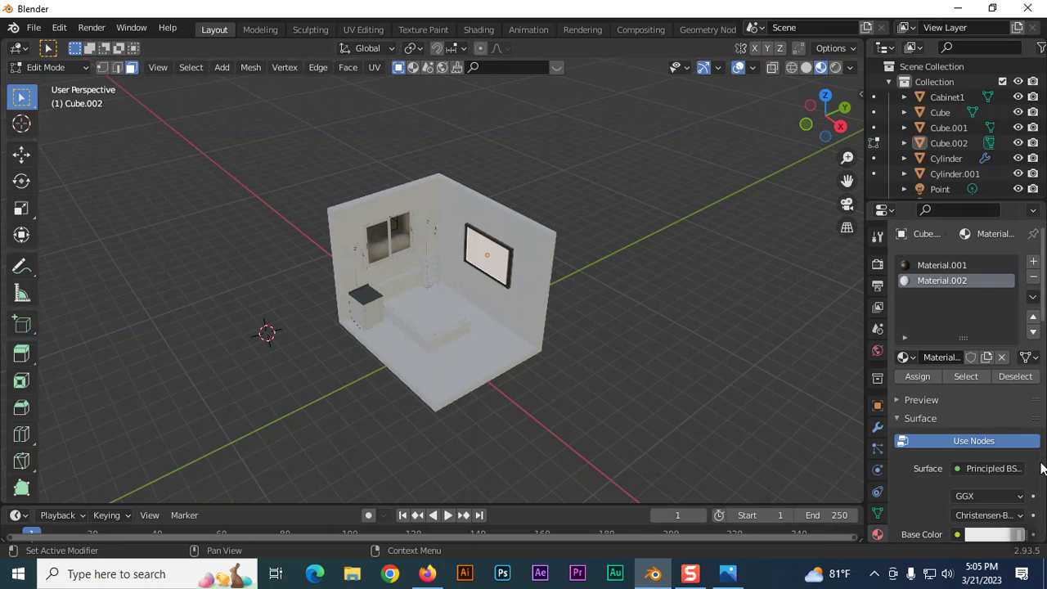
Drive Material.002's base colour with an Image Texture using the Desktop poster 334976421_…_n.jpg
scroll(973, 498, "down", 3)
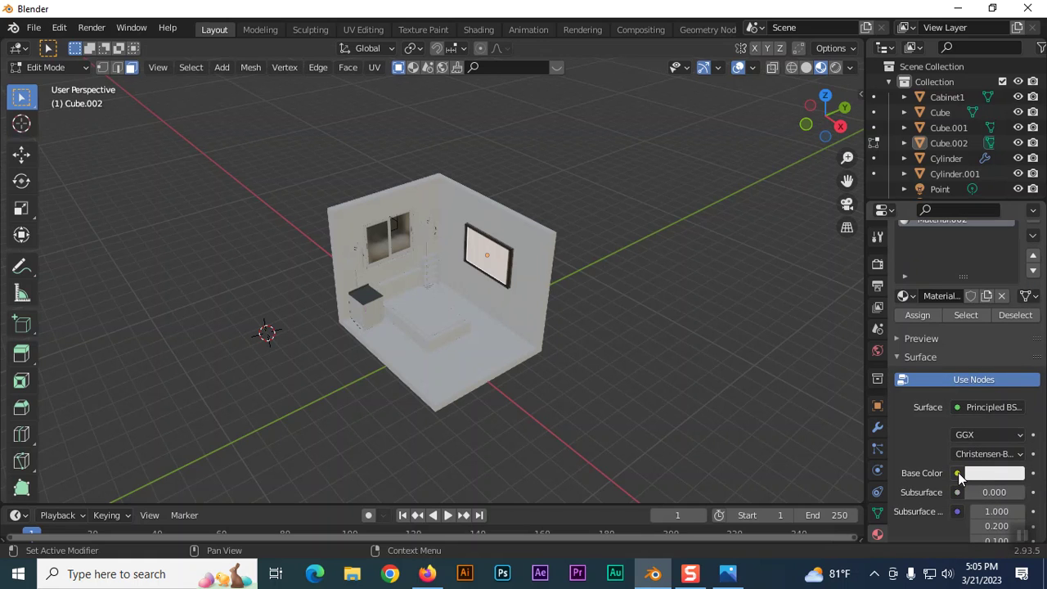
left_click(958, 474)
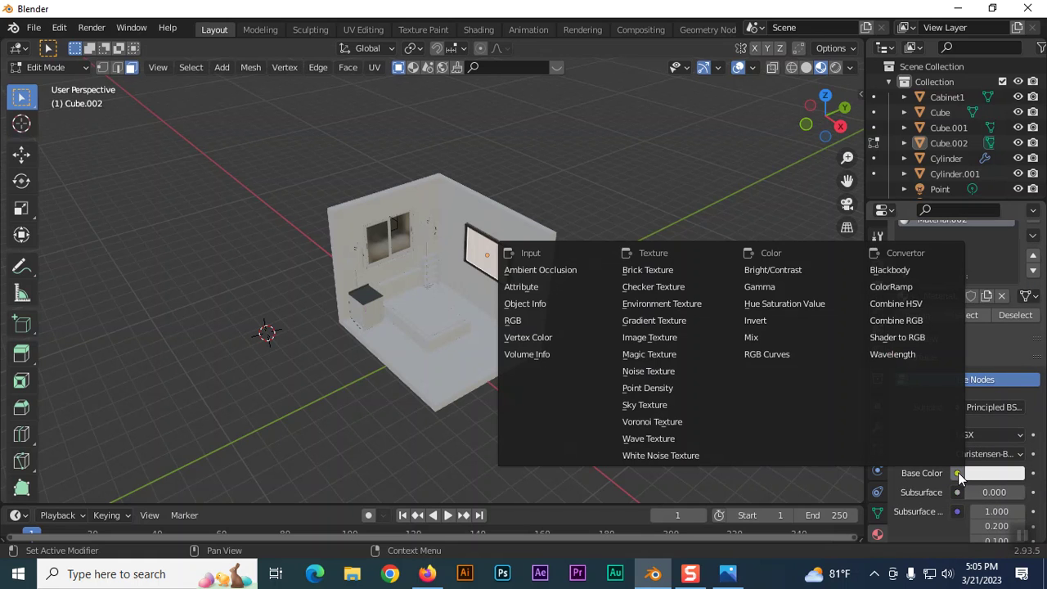
left_click(636, 341)
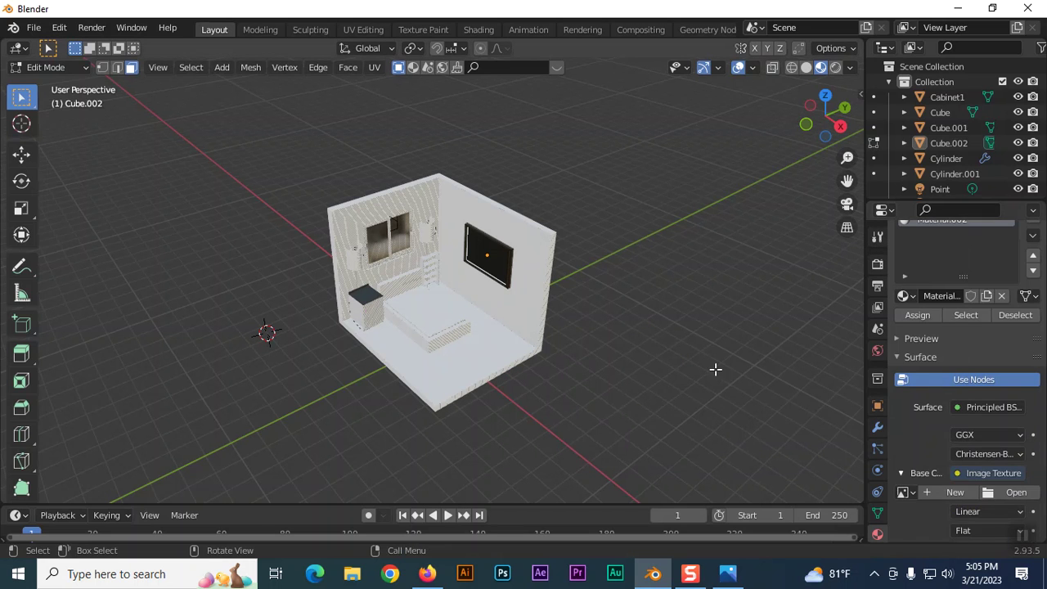
left_click(1014, 493)
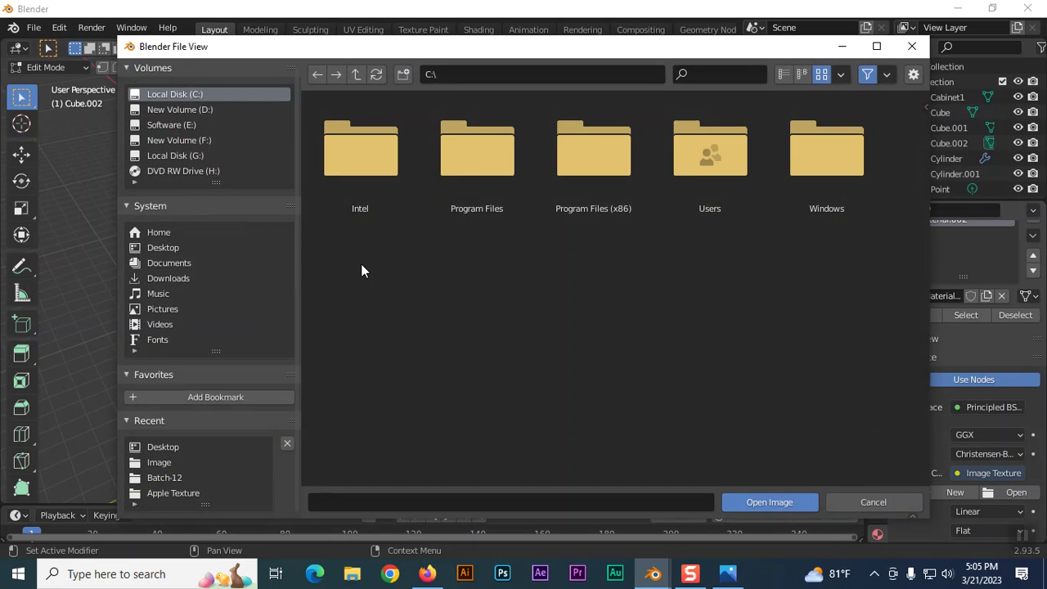
left_click(179, 245)
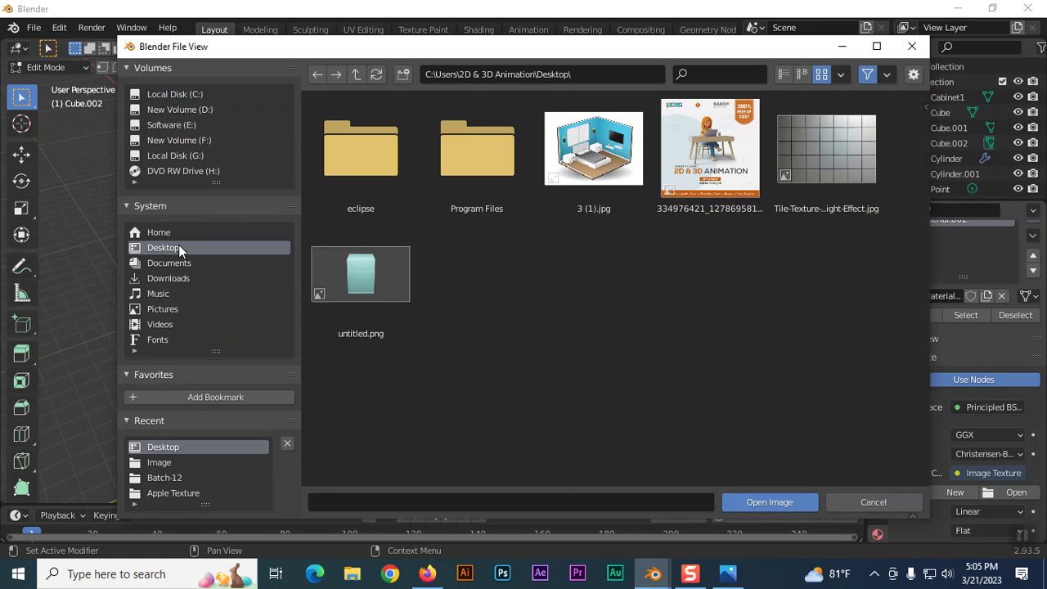
left_click(719, 157)
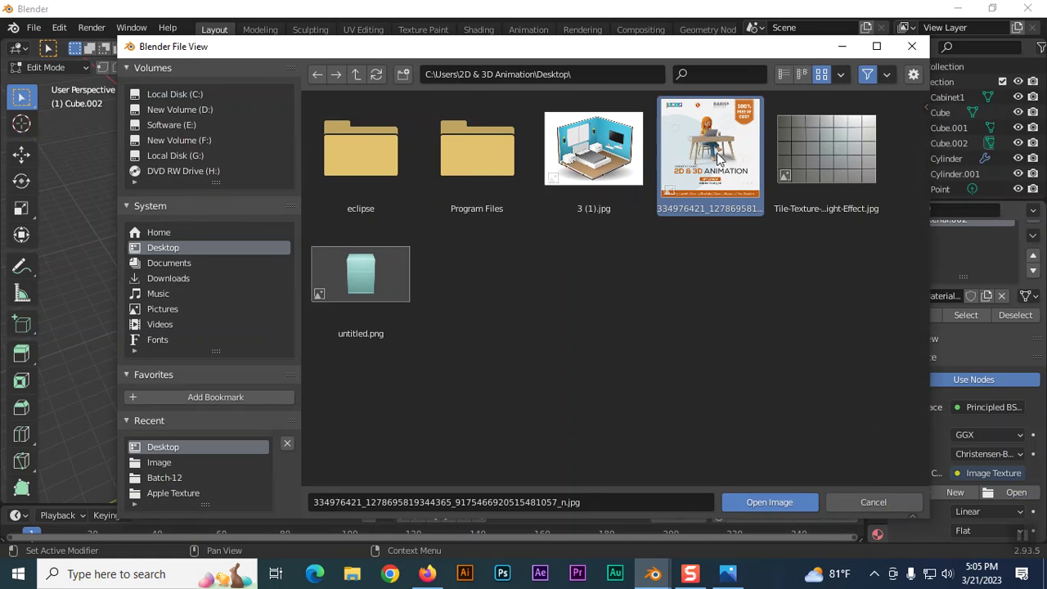
left_click(775, 503)
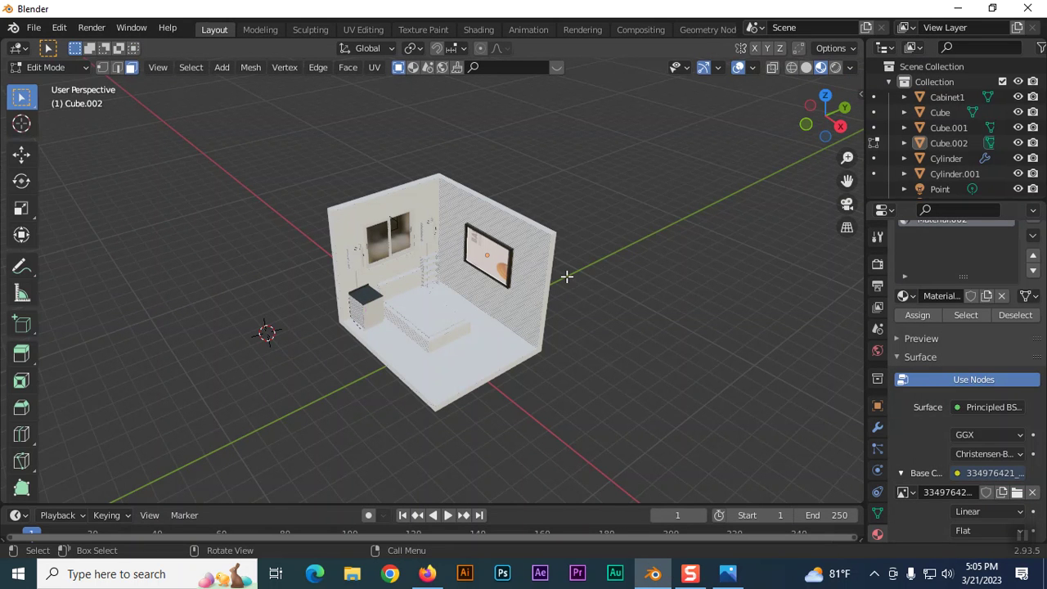
left_click(357, 68)
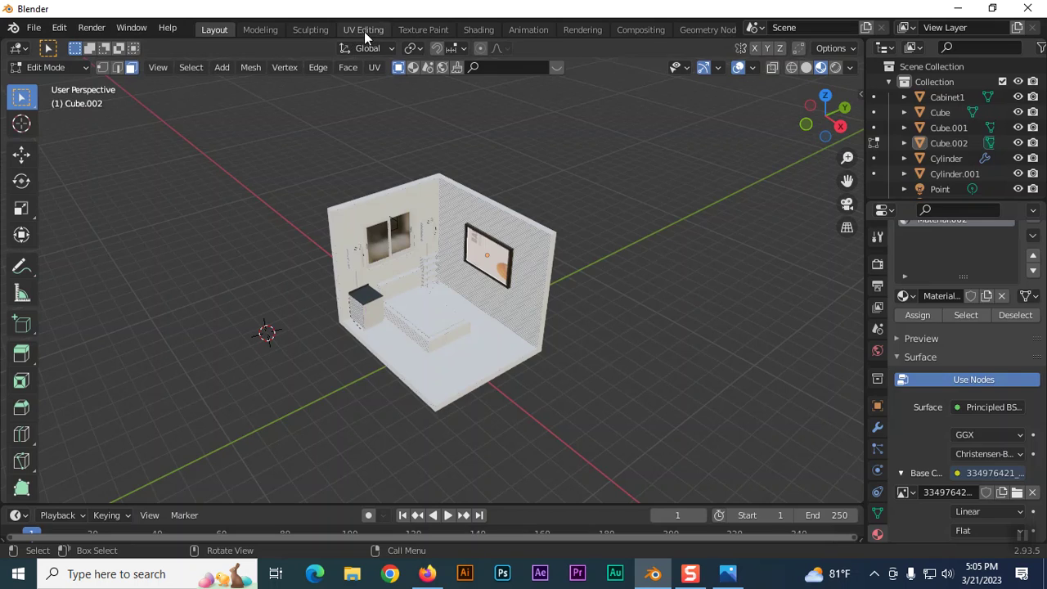
In the UV Editing workspace, box-select all of the frame's UV islands
left_click(363, 29)
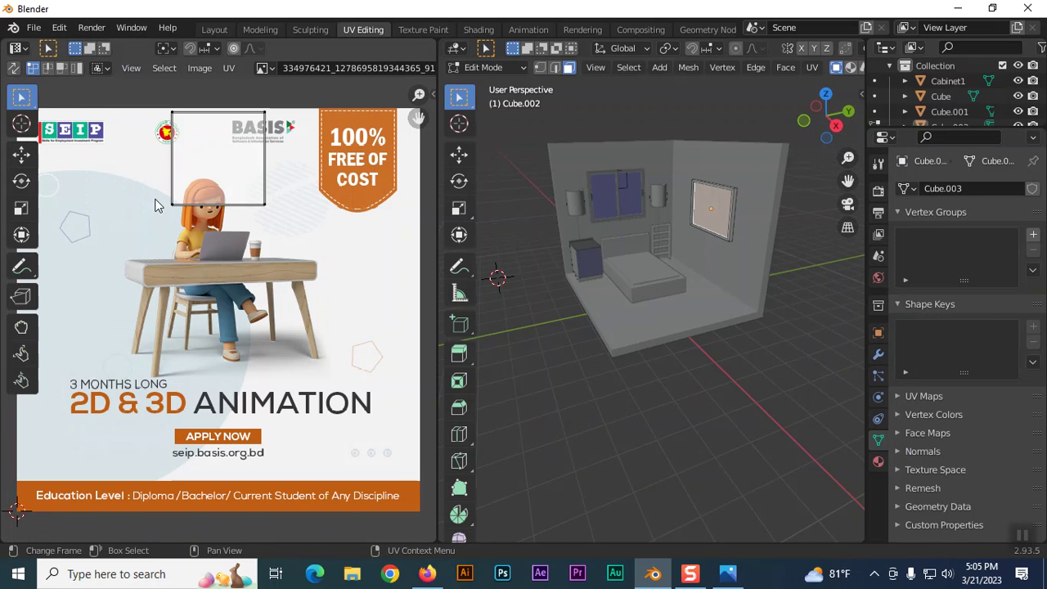
left_click(13, 68)
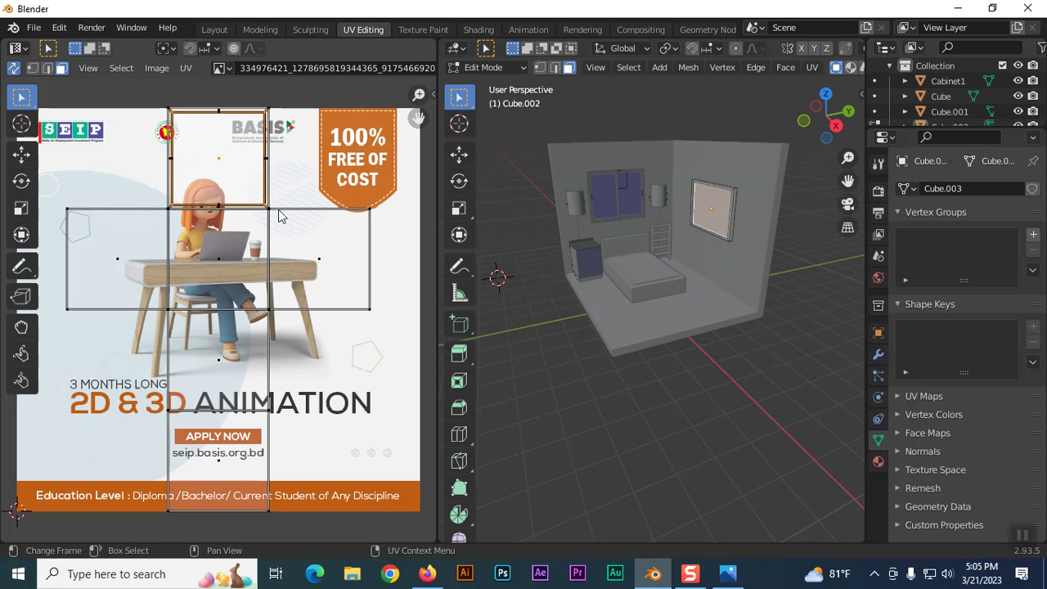
key("a")
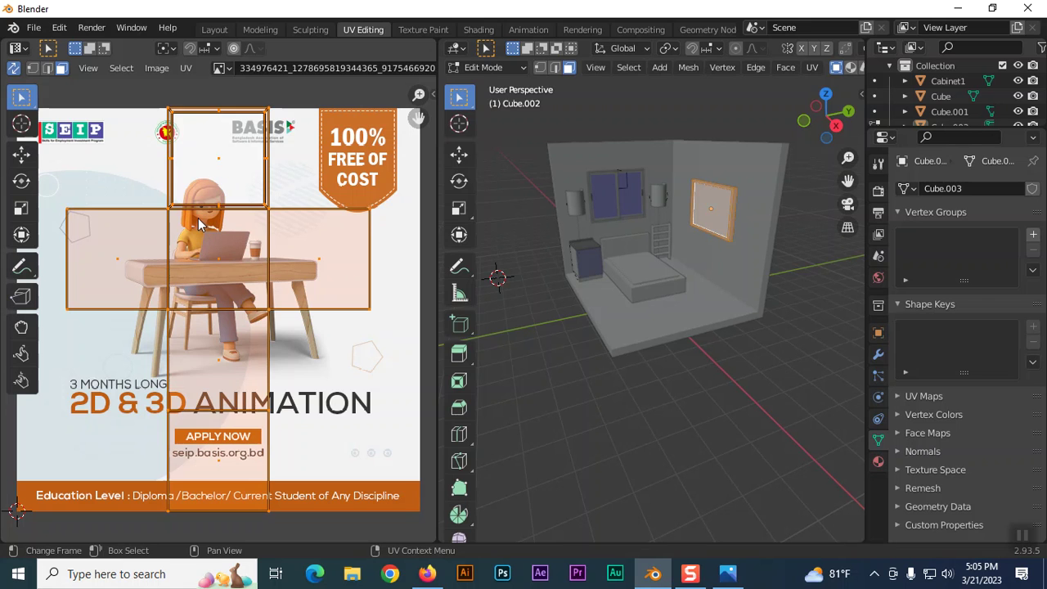
scroll(201, 222, "down", 2)
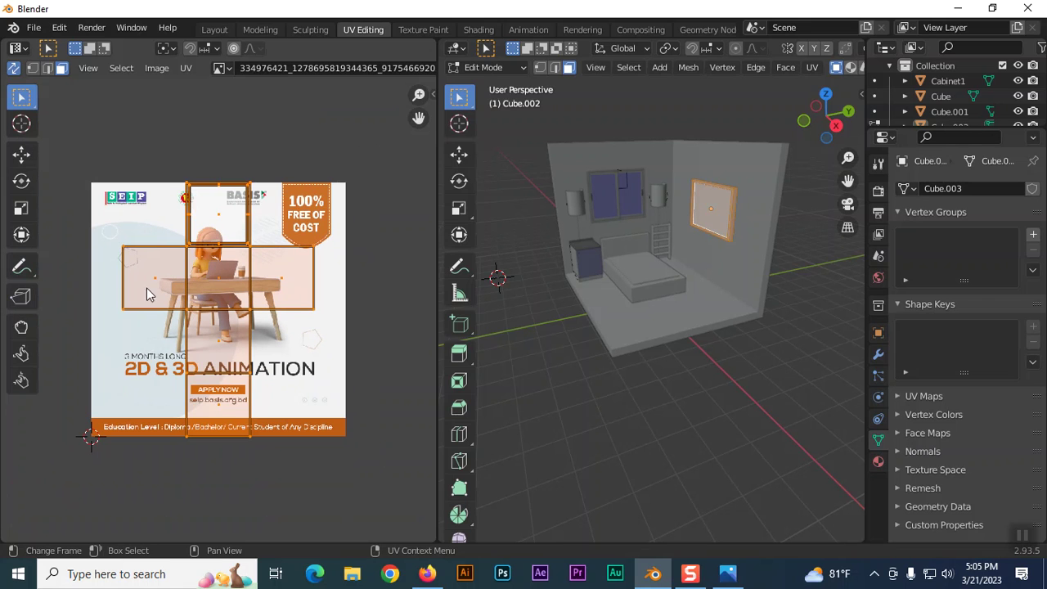
left_click(89, 166)
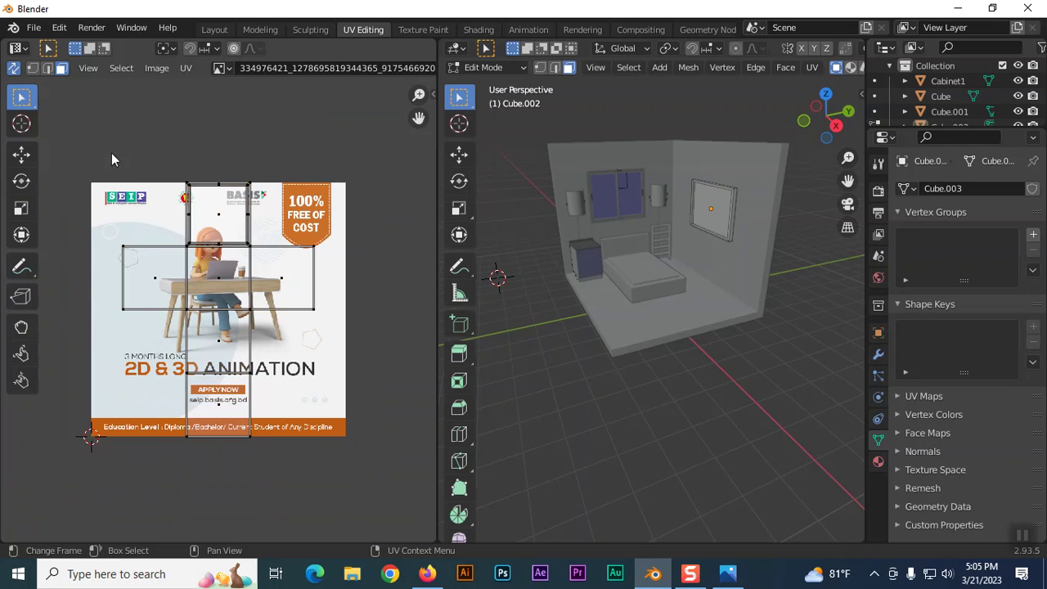
left_click_drag(111, 141, 322, 466)
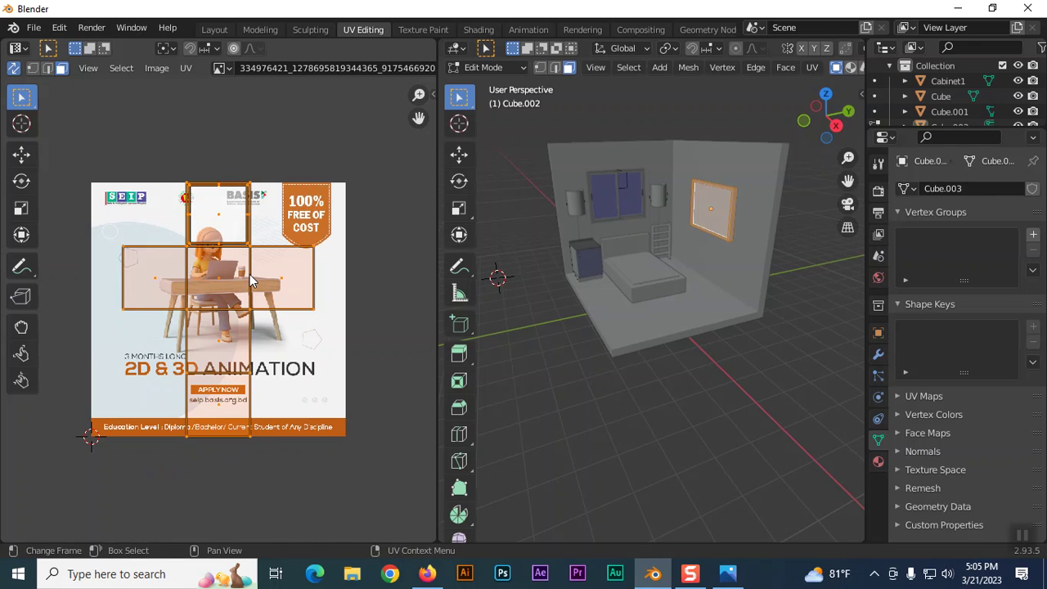
Scale the UV islands about 2.07 and move them down over the girl at the desk
key("s")
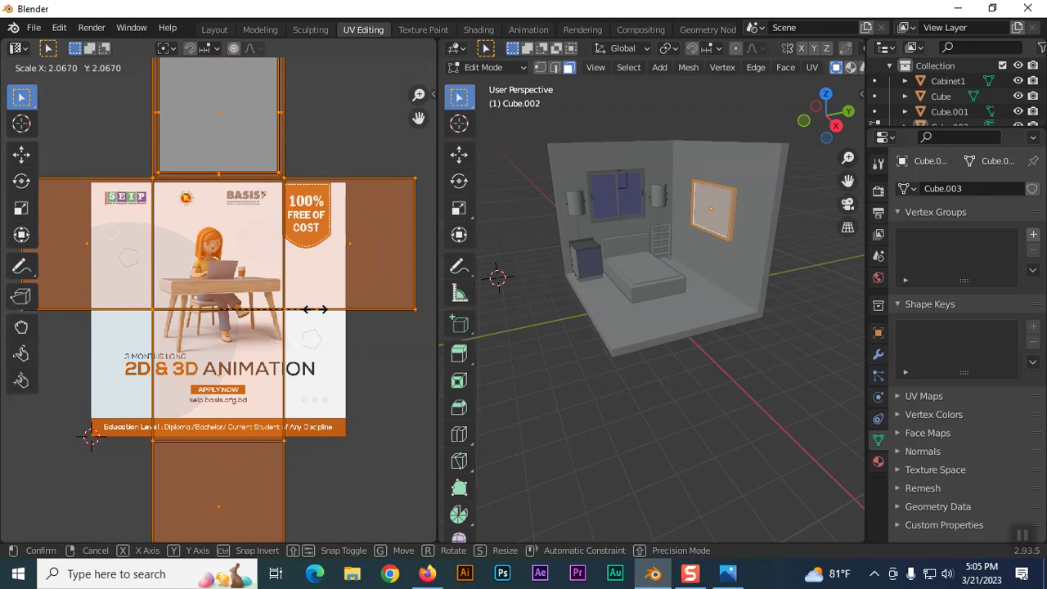
left_click(314, 309)
key("g")
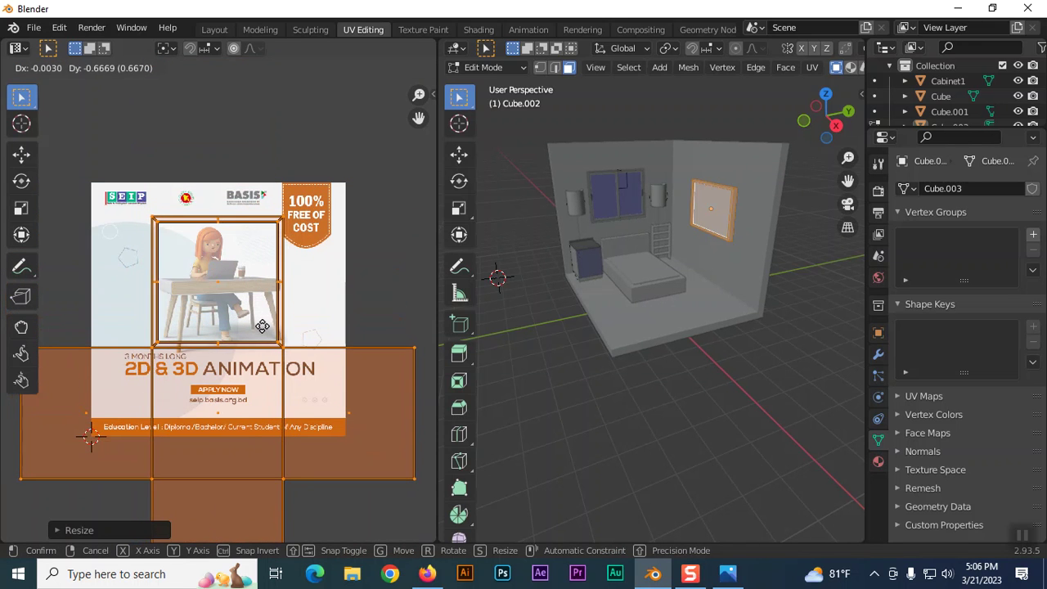
left_click(261, 325)
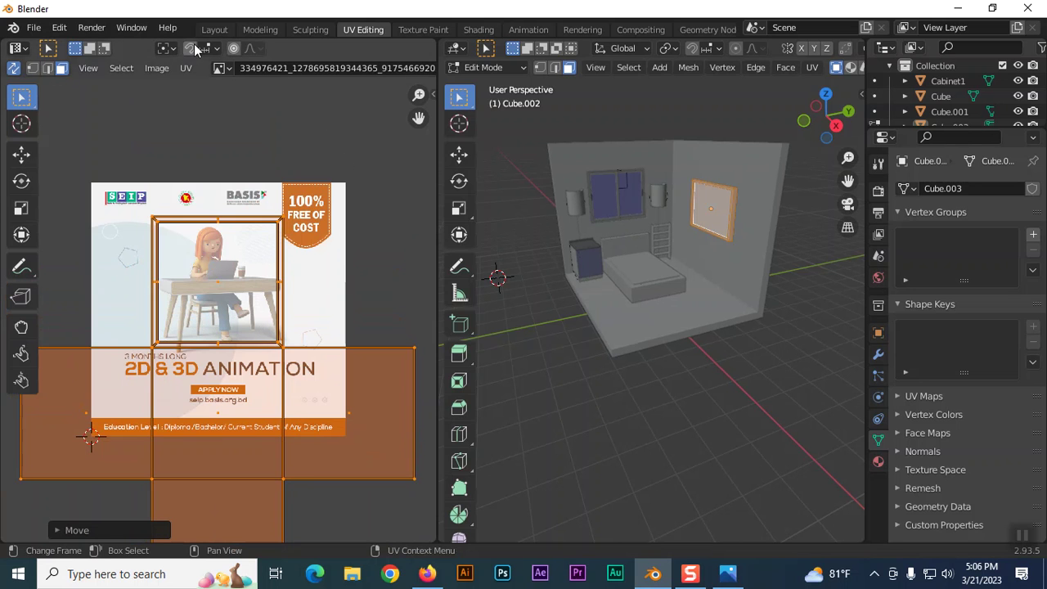
left_click(215, 30)
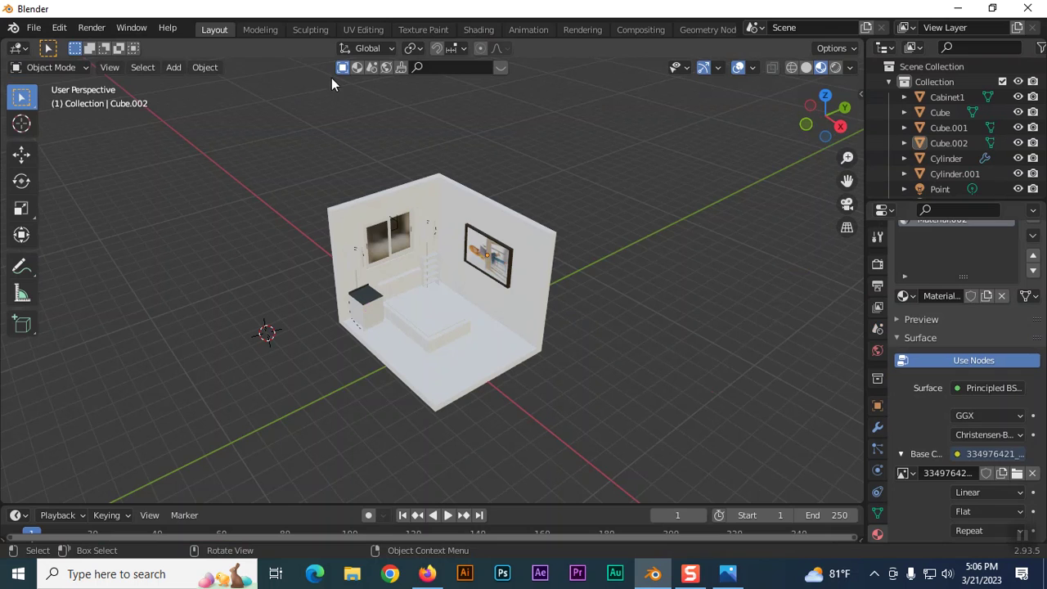
Rotate the frame's UVs exactly 90° and shift them over the girl, then check the room
left_click(363, 29)
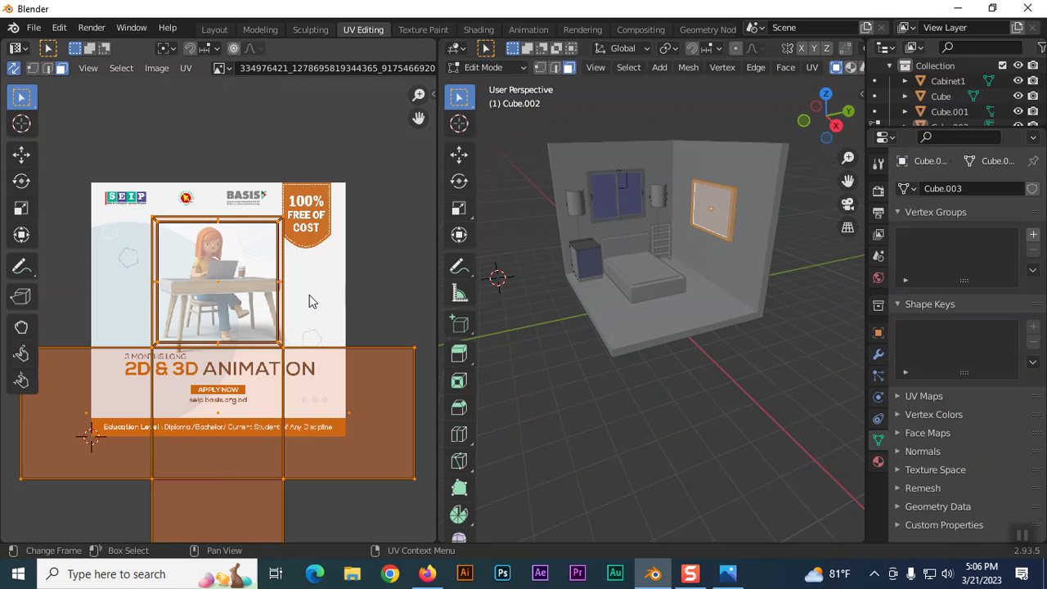
key("r")
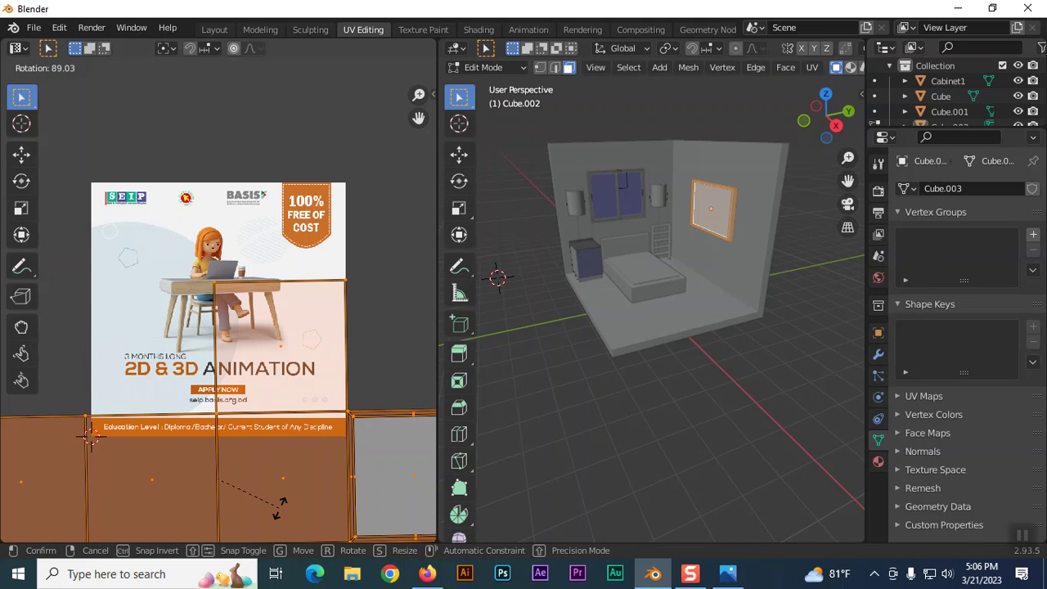
left_click(279, 509)
left_click(75, 531)
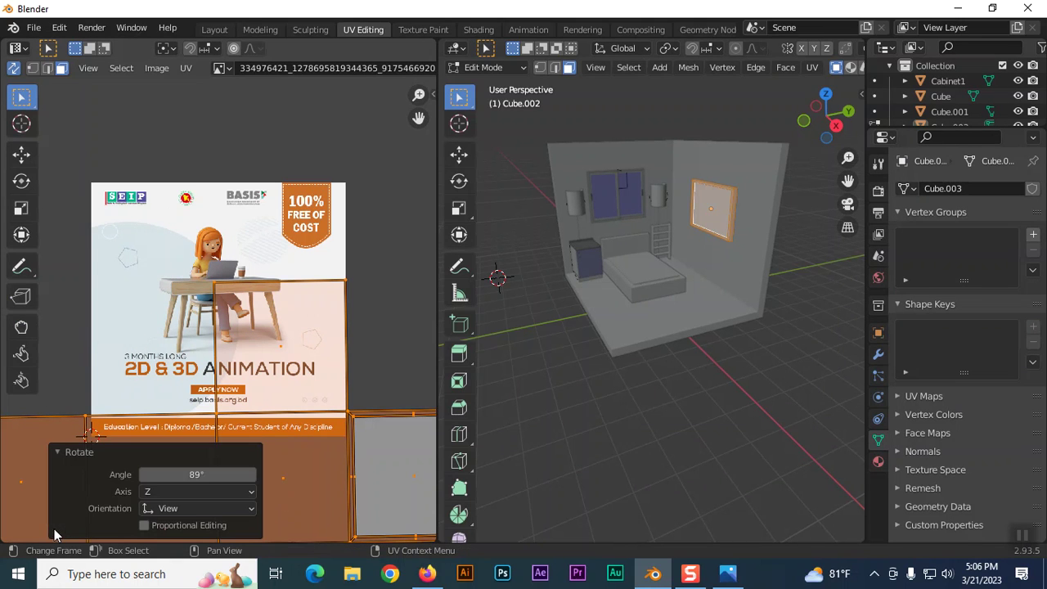
left_click(244, 474)
type("89.2")
key("Return")
left_click(186, 477)
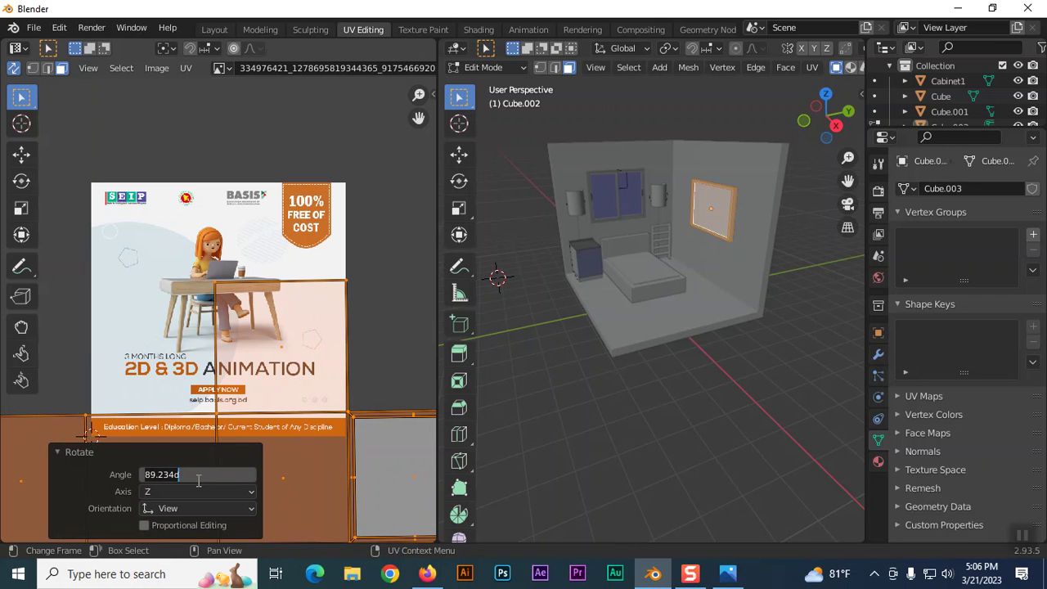
type("90")
key("Return")
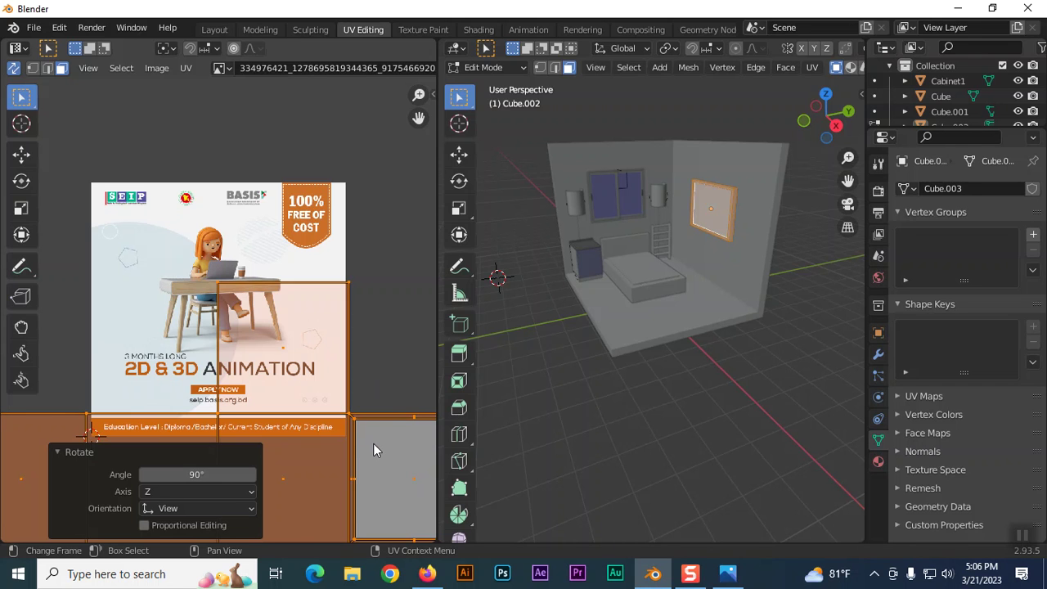
key("g")
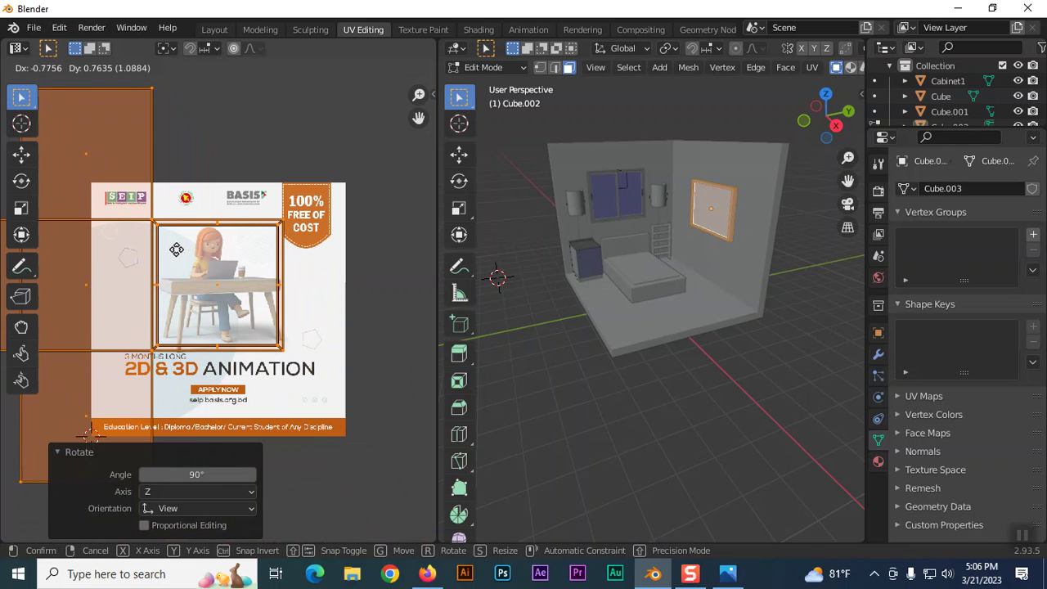
left_click(177, 250)
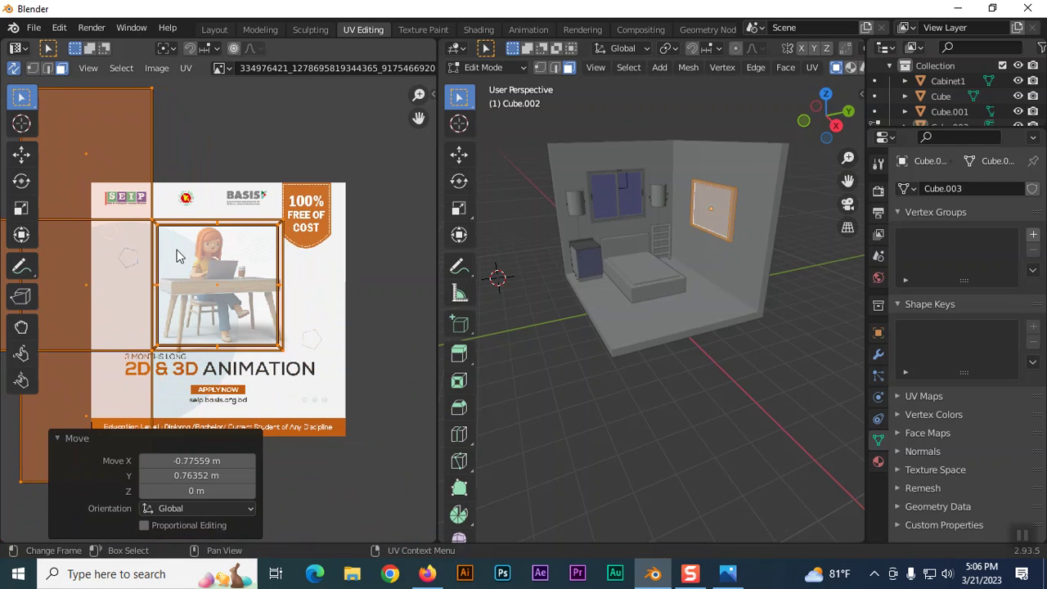
left_click(214, 29)
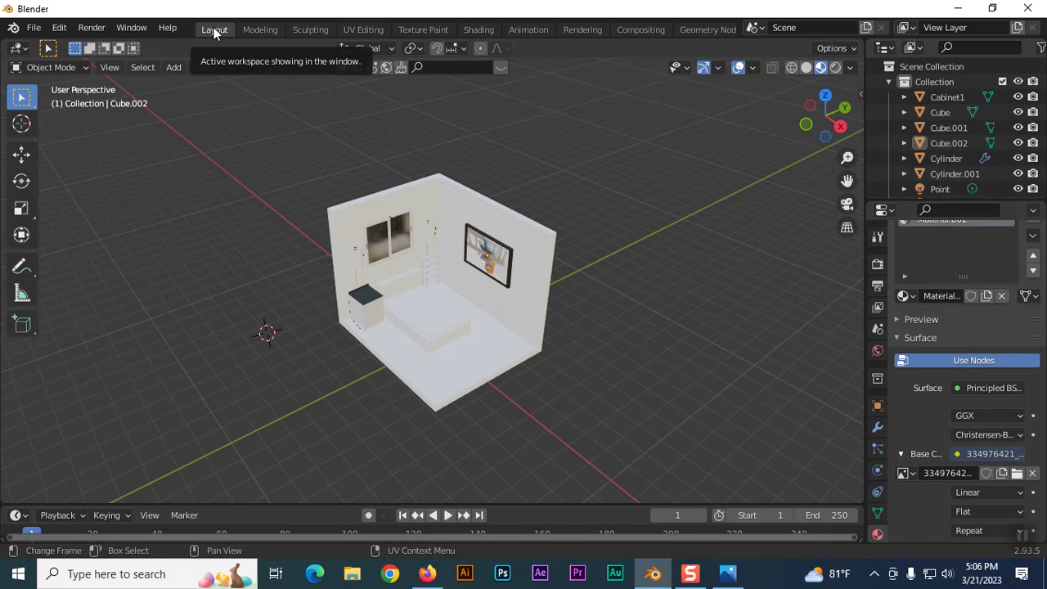
Rotate the UVs again, correcting the typed angle to exactly -180°
left_click(362, 30)
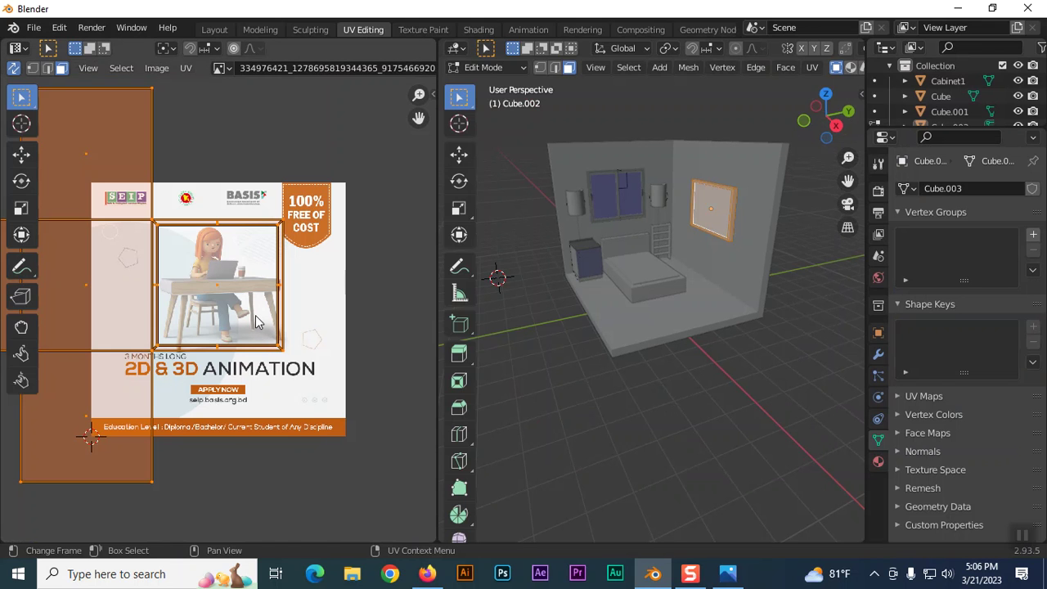
key("r")
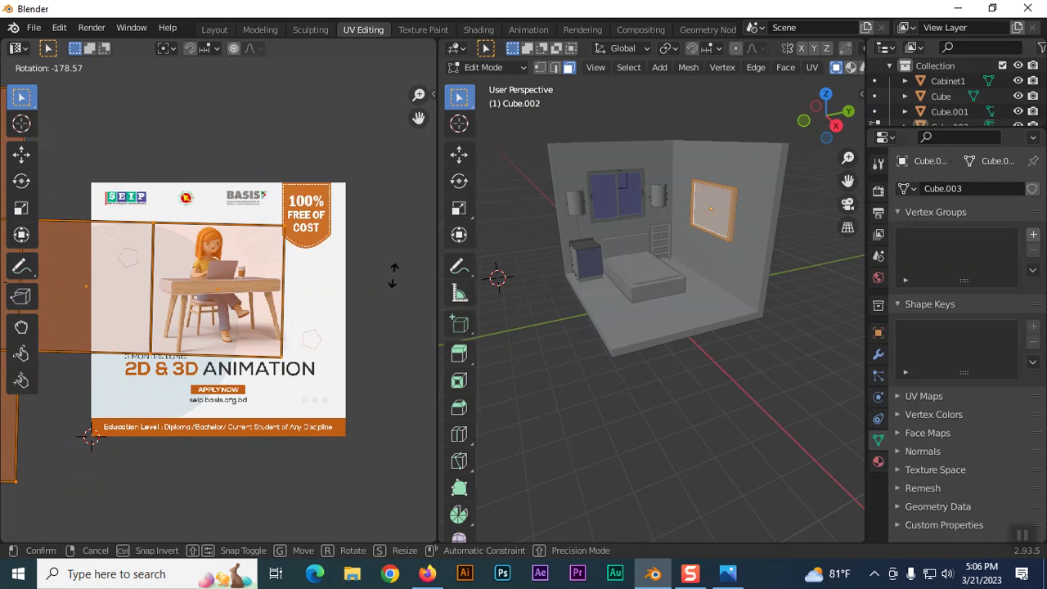
left_click(90, 436)
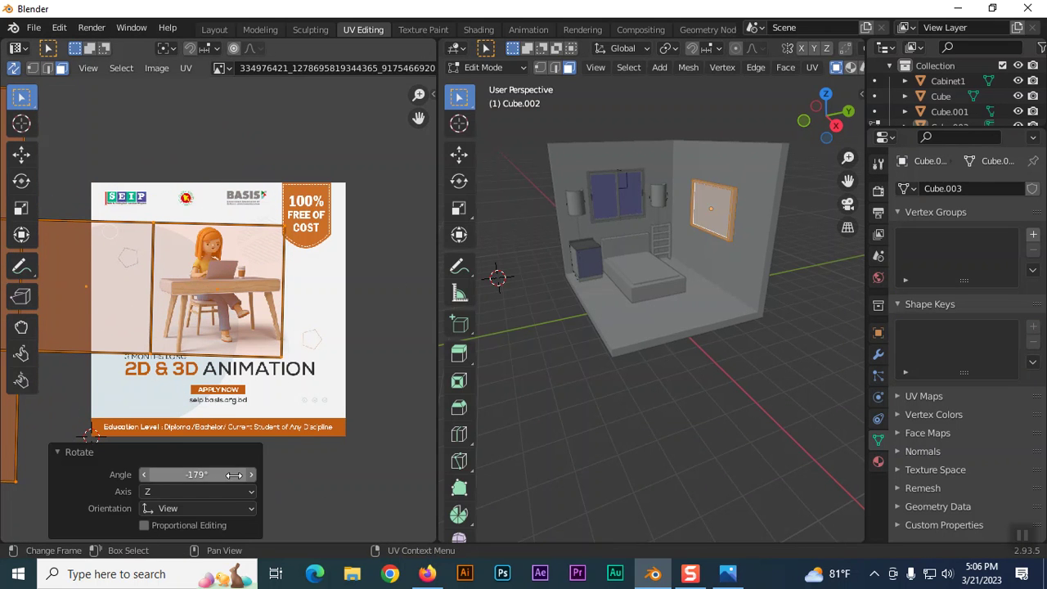
left_click(228, 474)
key("BackSpace")
key("BackSpace")
key("BackSpace")
type("809")
key("Return")
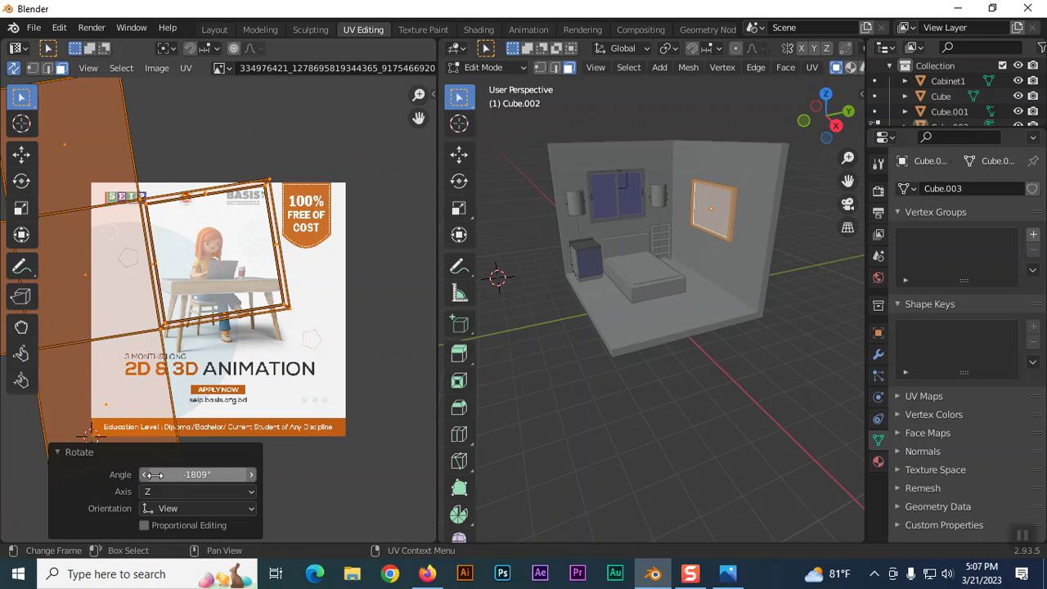
left_click(190, 474)
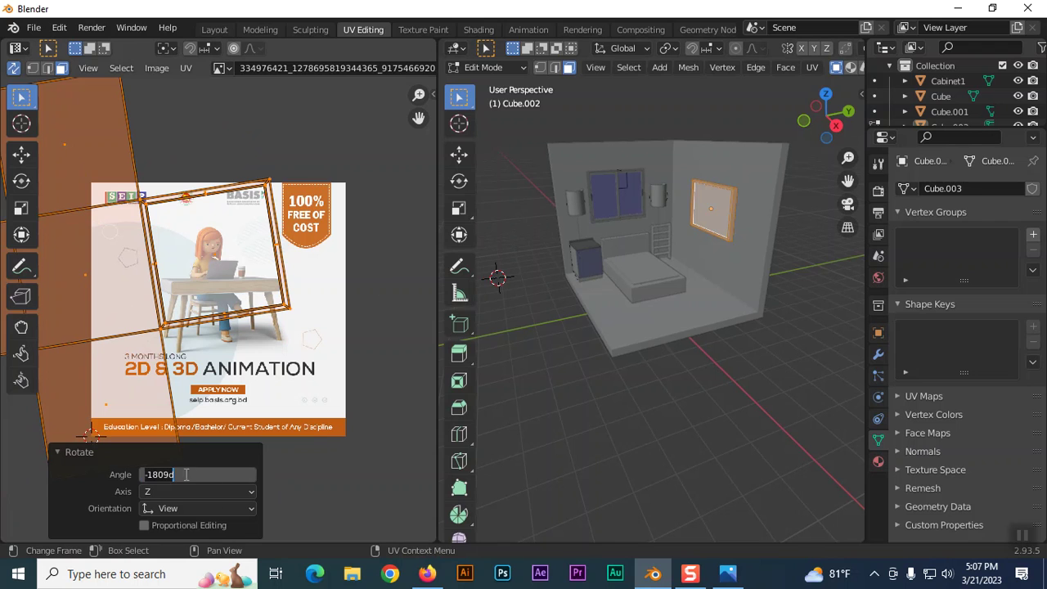
left_click_drag(175, 474, 170, 475)
key("BackSpace")
key("Return")
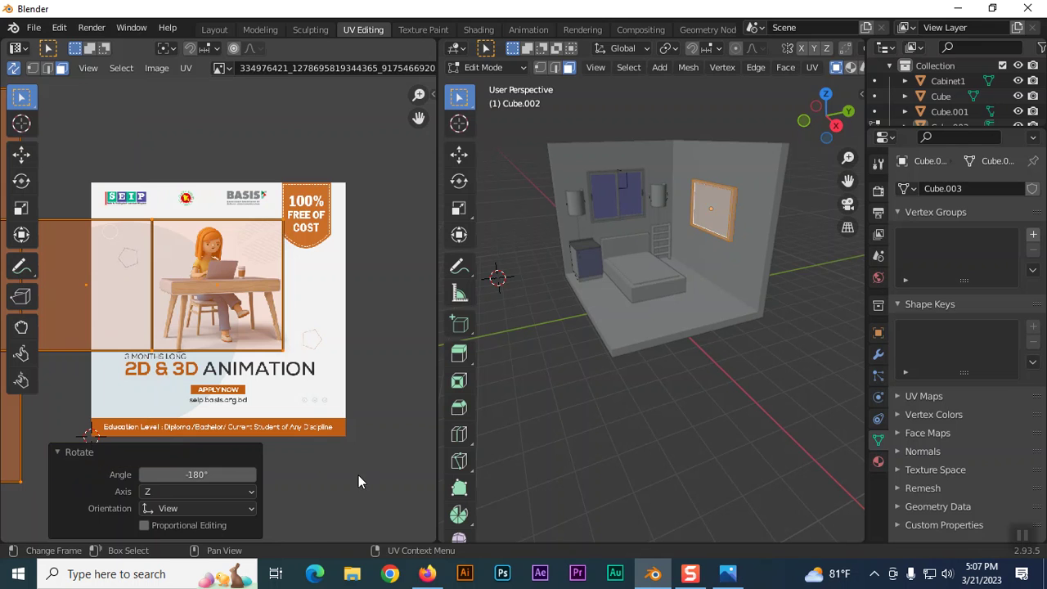
Move the flipped UVs so the girl at her desk fits the frame face, then view the room
key("g")
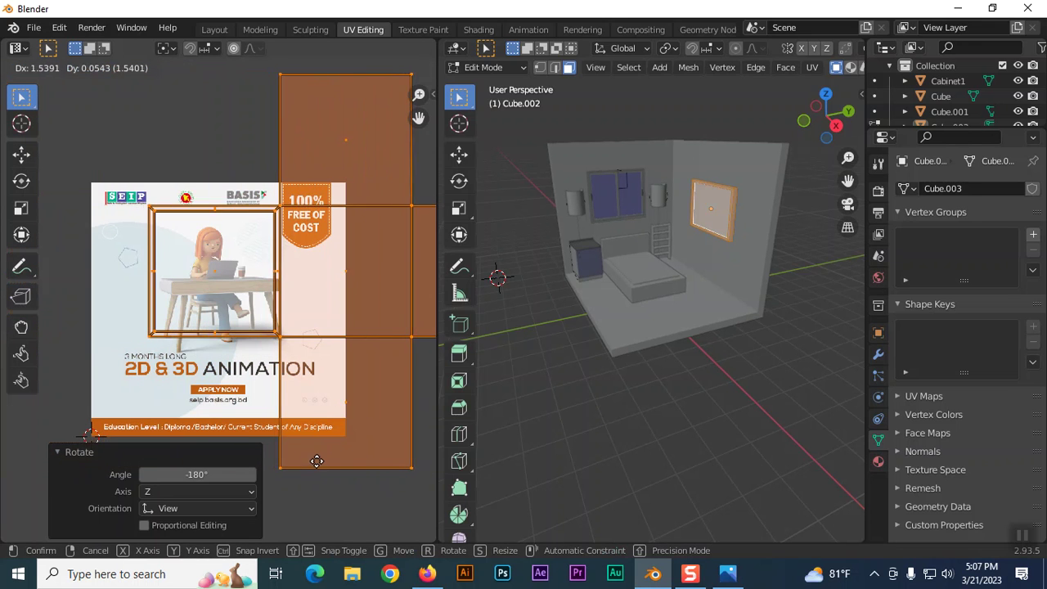
left_click(320, 480)
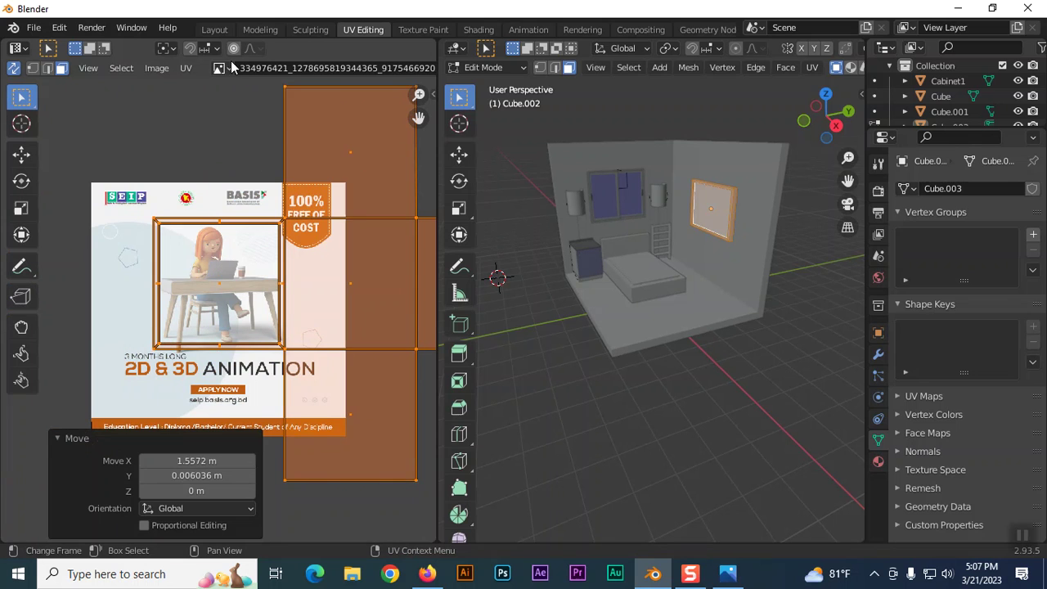
left_click(215, 29)
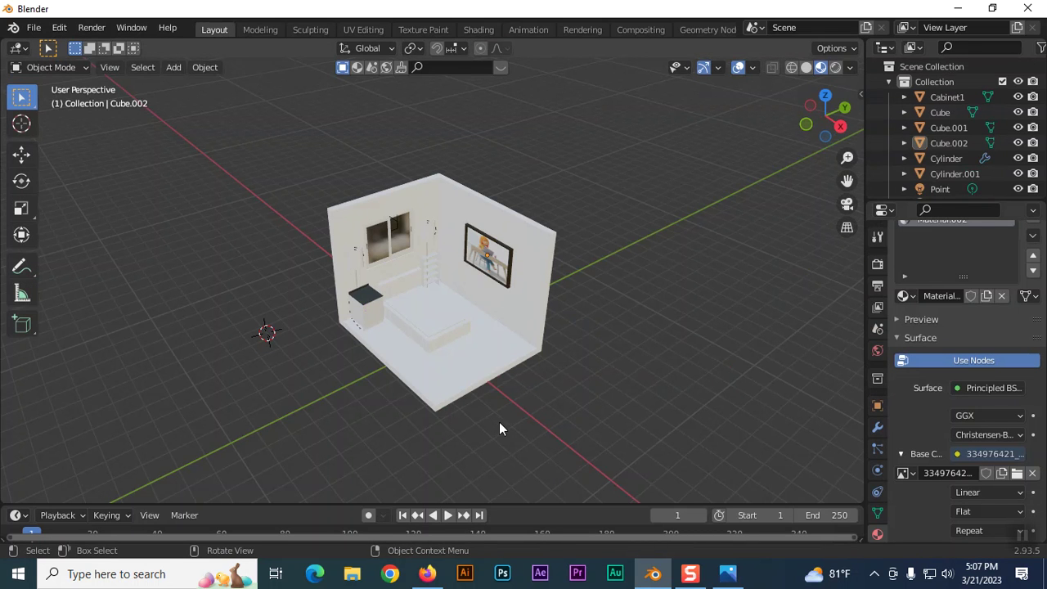
Zoom in on the framed picture, then bring up the reference bedroom image 3 (1).jpg in Photos
scroll(609, 385, "down", 3)
scroll(609, 384, "up", 6)
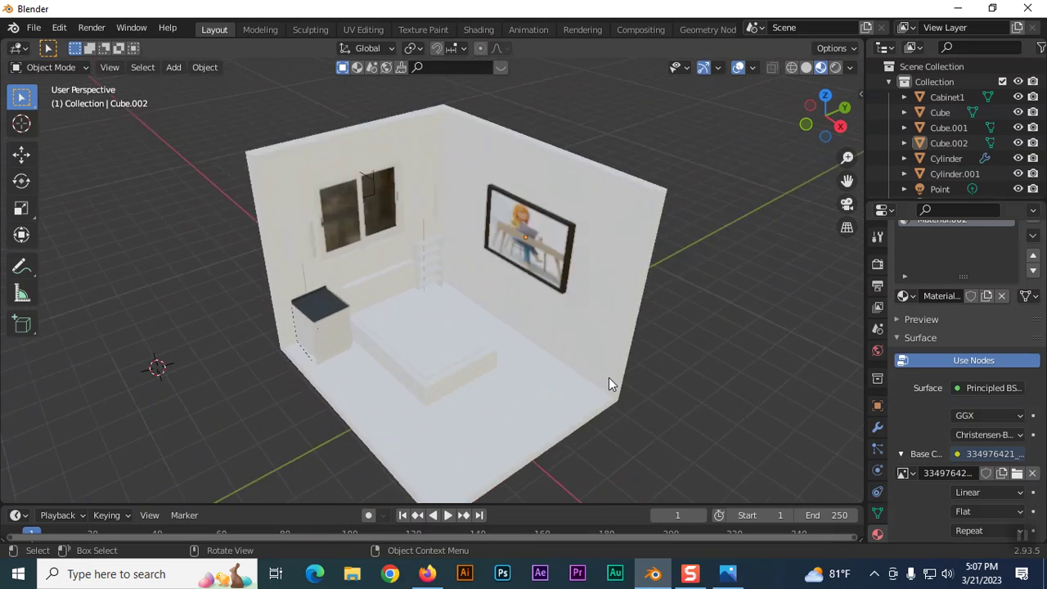
scroll(609, 384, "up", 2)
scroll(609, 377, "down", 3)
scroll(281, 380, "up", 2)
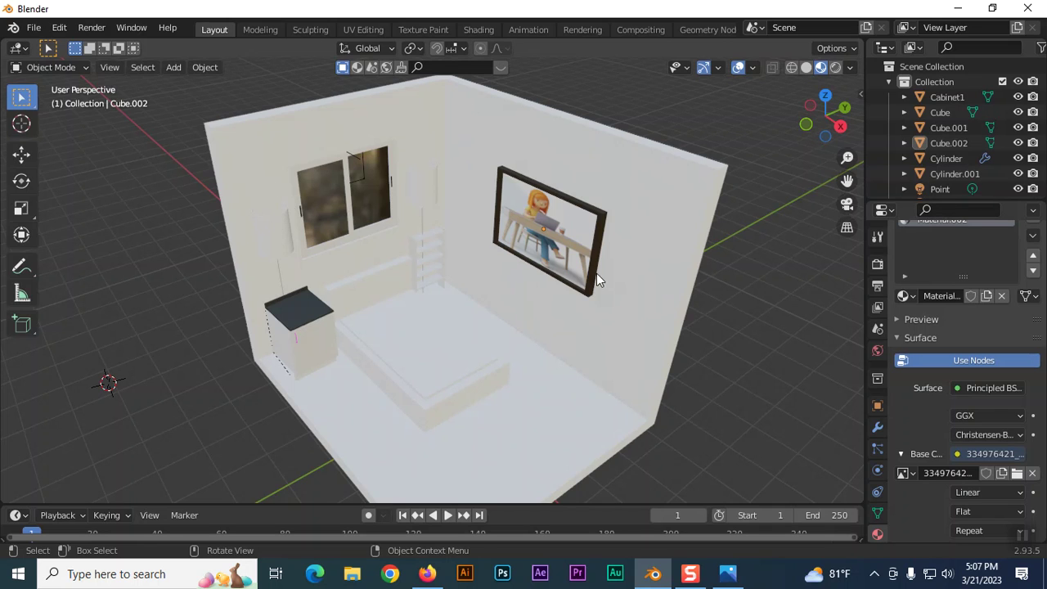
left_click(728, 574)
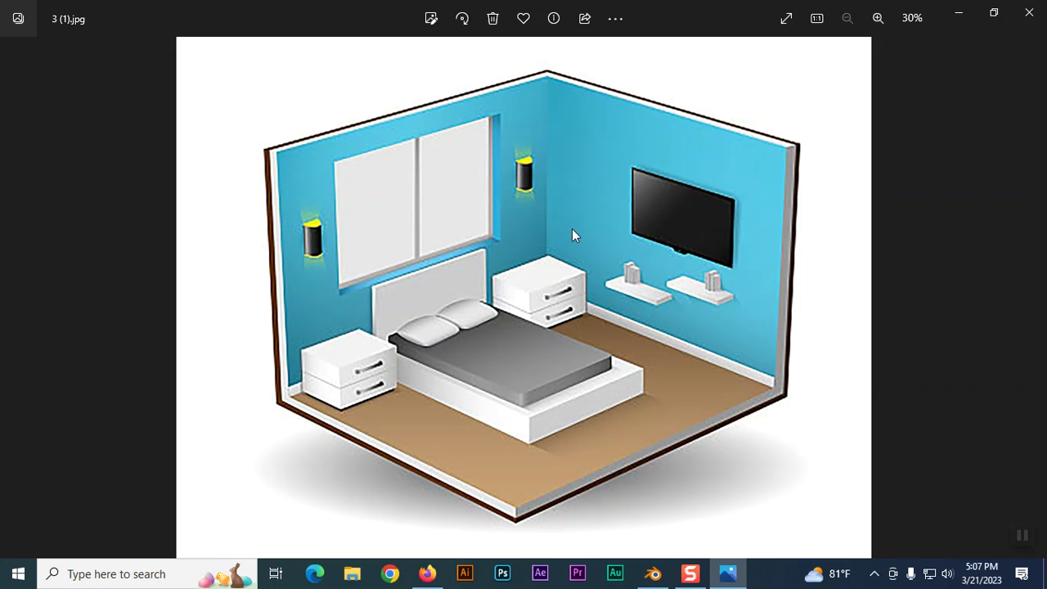
Go back from the reference image to the Blender room scene
left_click(654, 575)
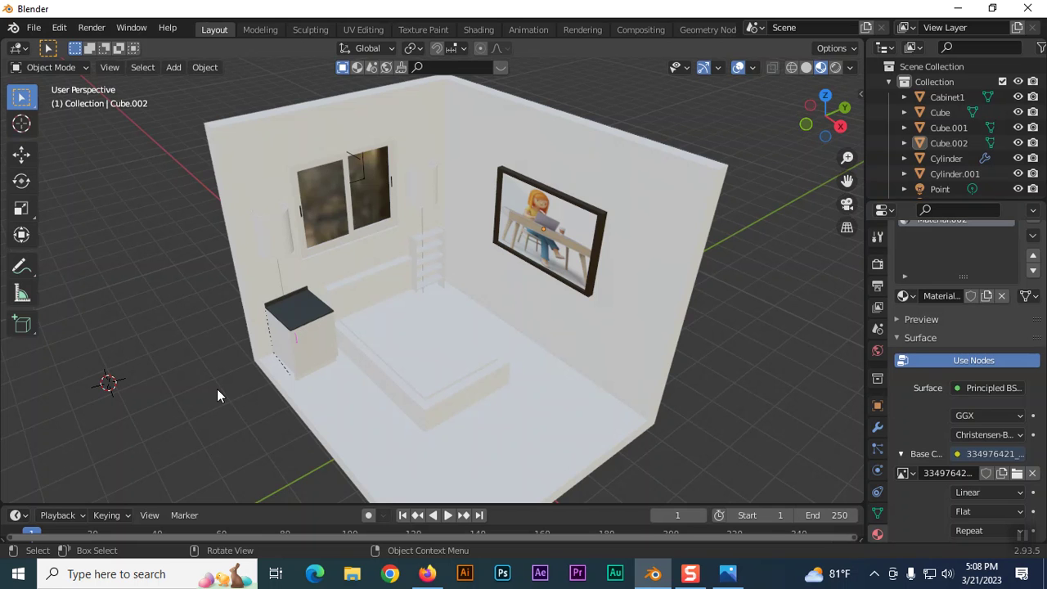
Add a new cube beside the room and stretch it to 1.278 along Y from the top view
middle_click_drag(217, 388, 487, 262, "shift")
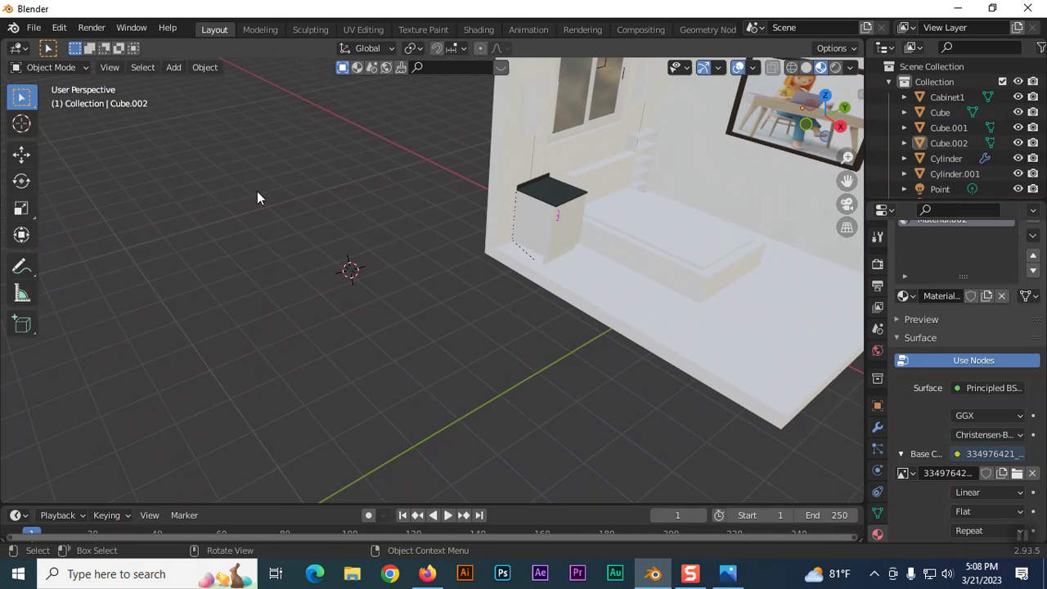
left_click(173, 67)
mouse_move(193, 85)
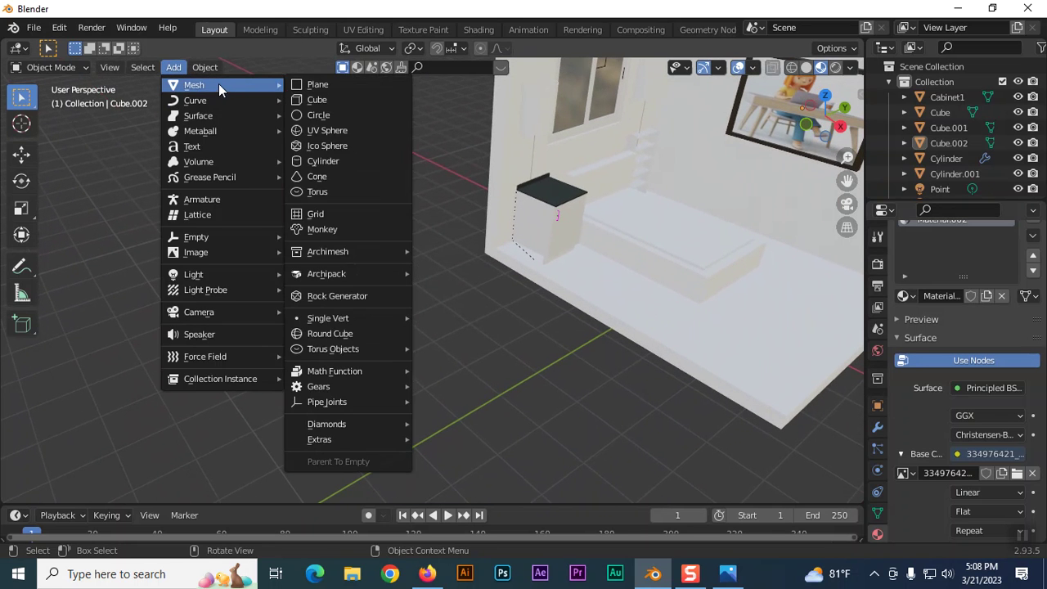
left_click(309, 99)
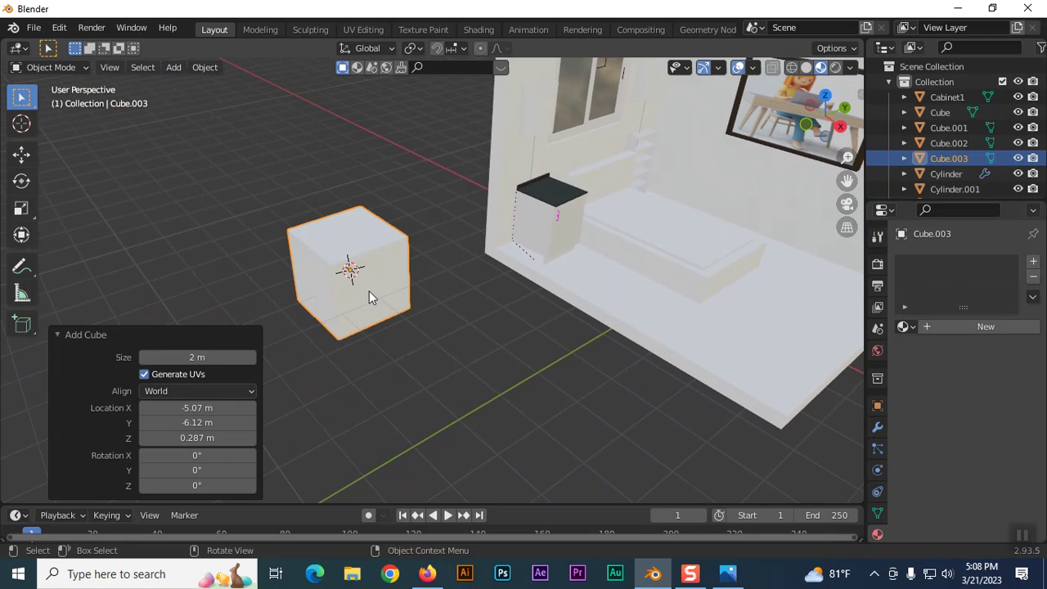
key("KP_7")
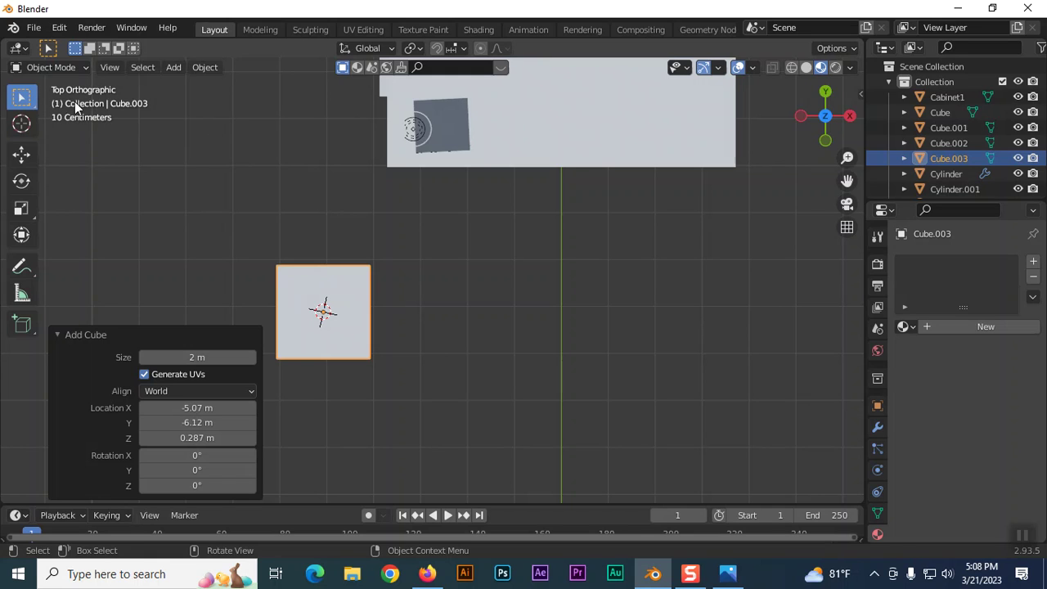
key("s")
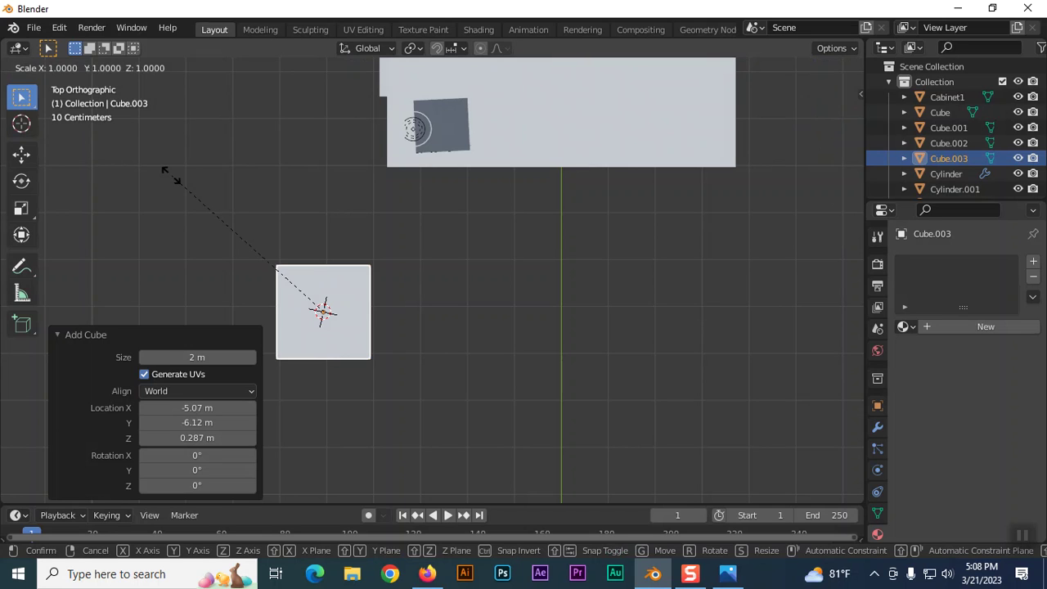
key("y")
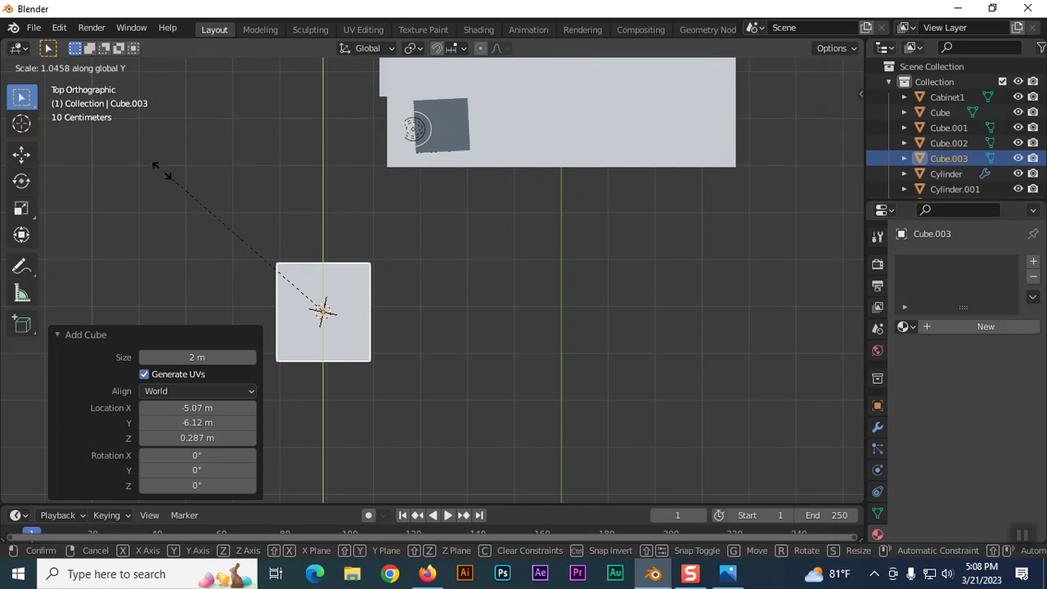
left_click(148, 106)
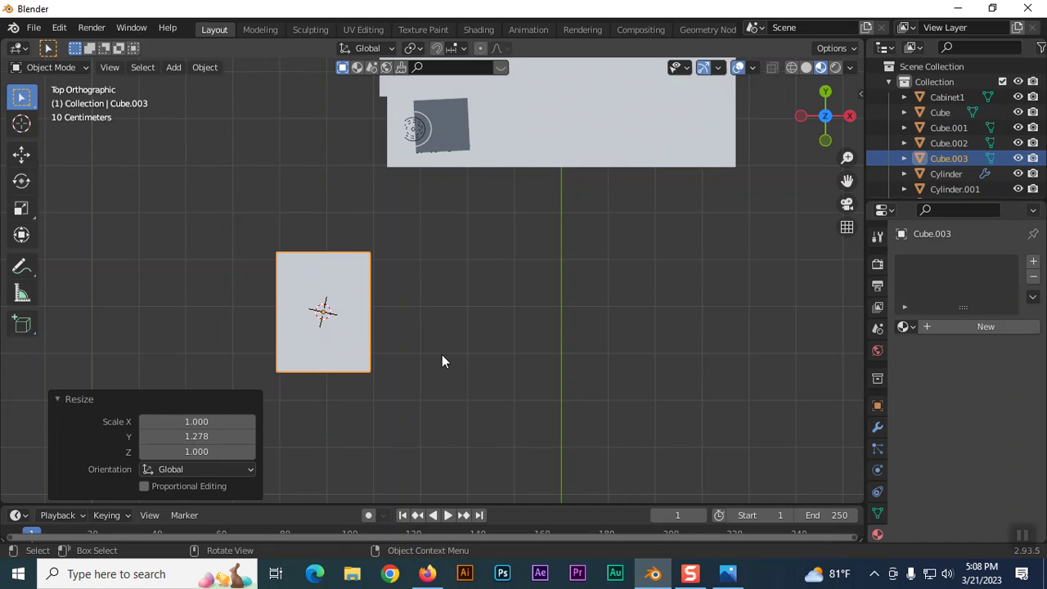
Flatten the cube to 0.064 along Z from the front view into a thin slab
key("KP_1")
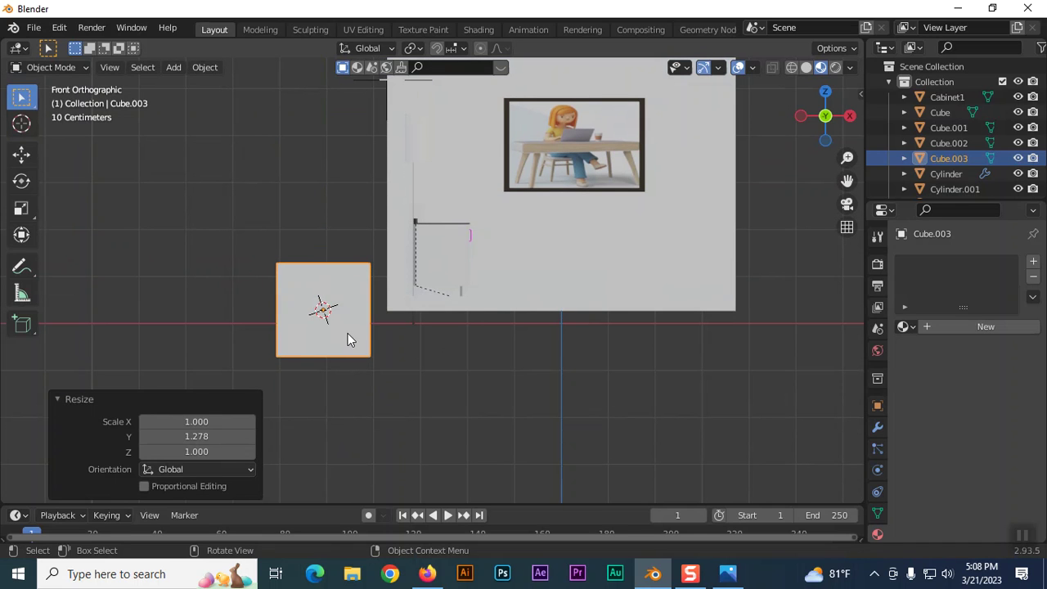
key("s")
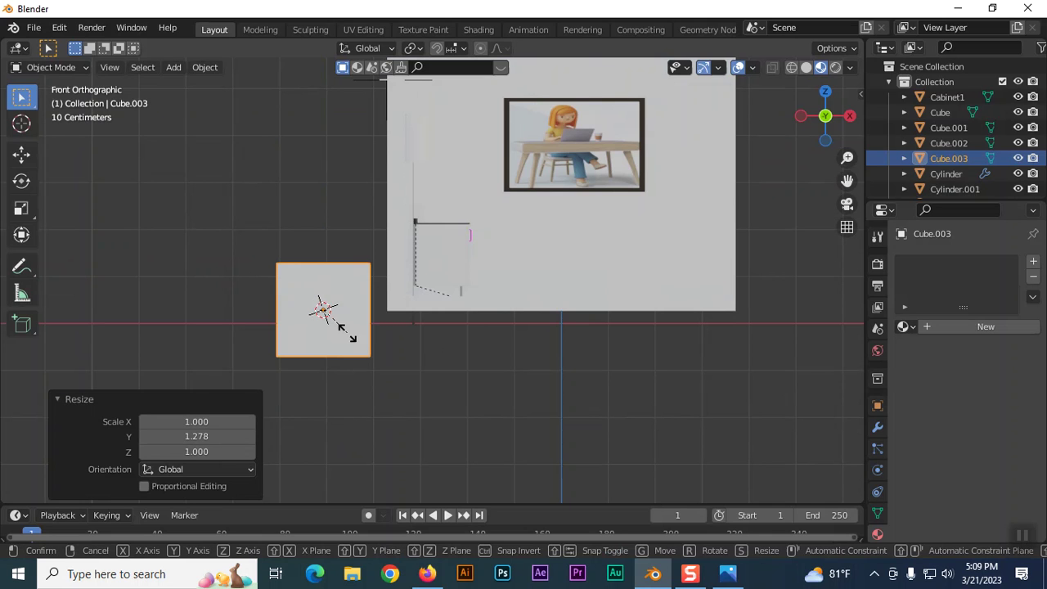
key("z")
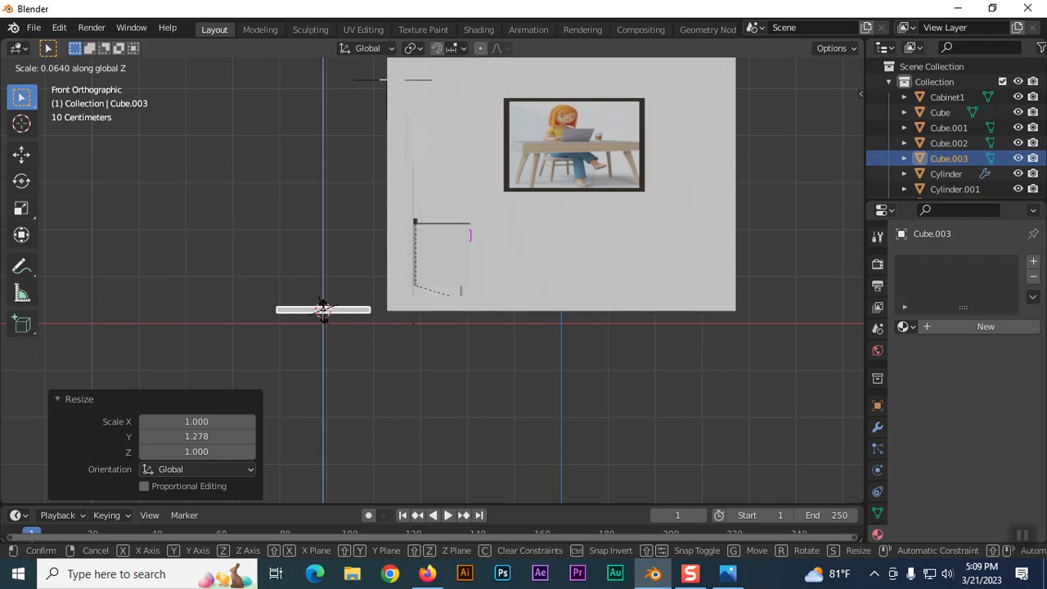
left_click(323, 309)
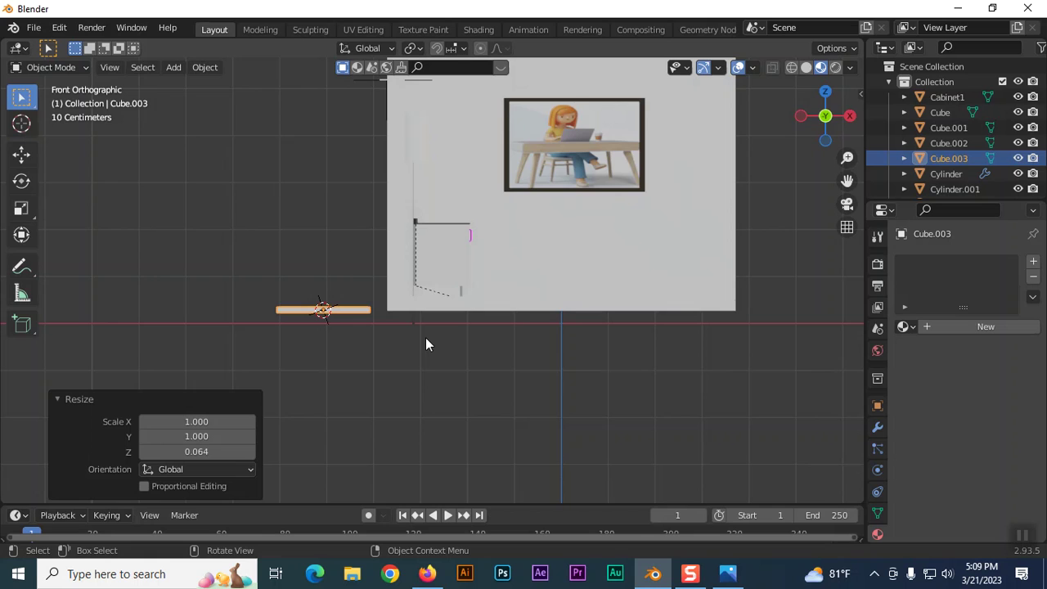
key("KP_7")
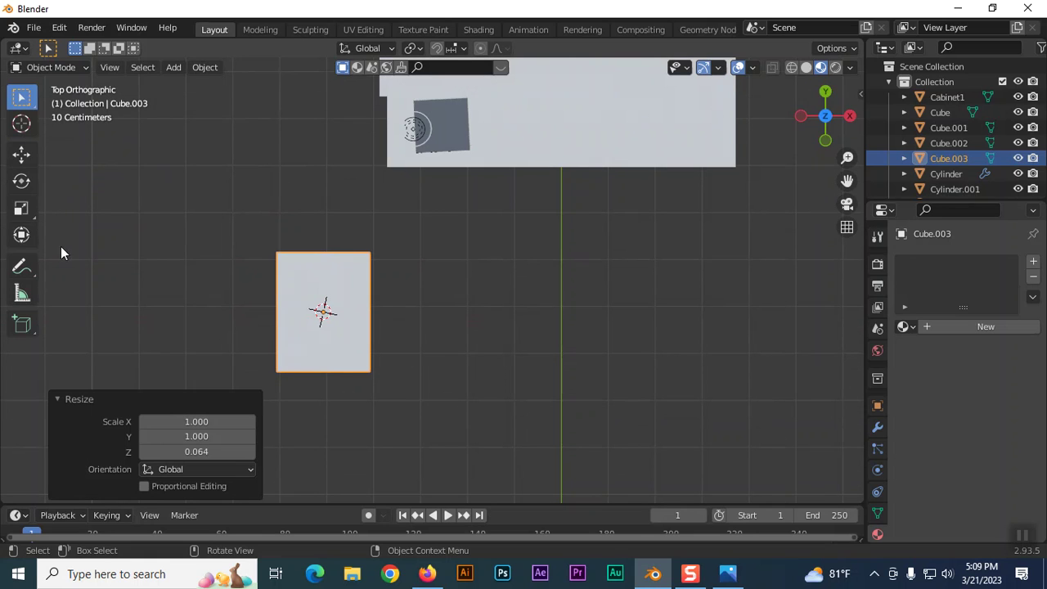
In Edit Mode, loop-cut the slab near its top and bottom edges
key("Tab")
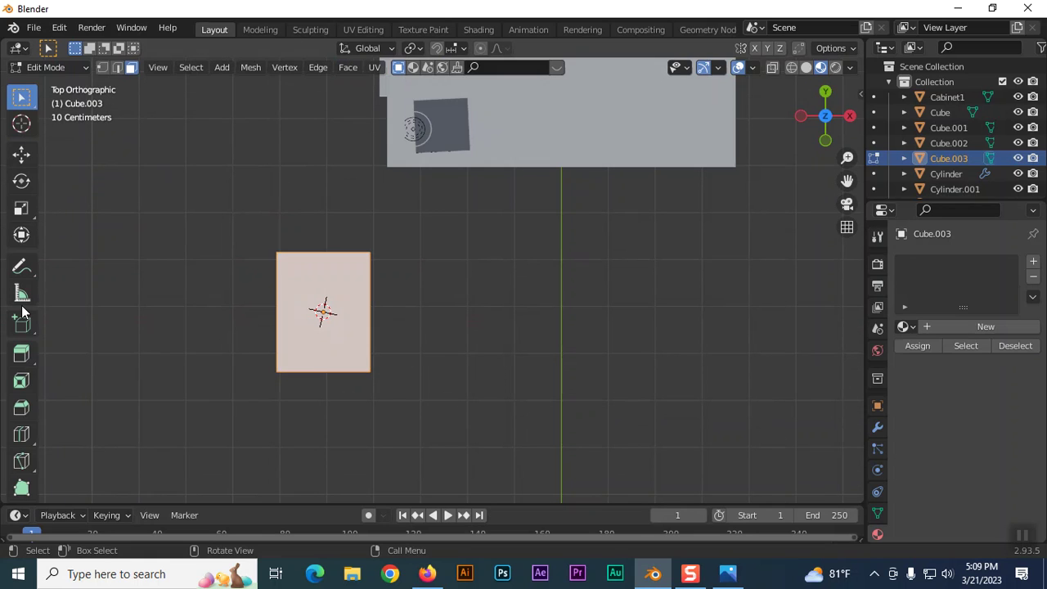
left_click(22, 436)
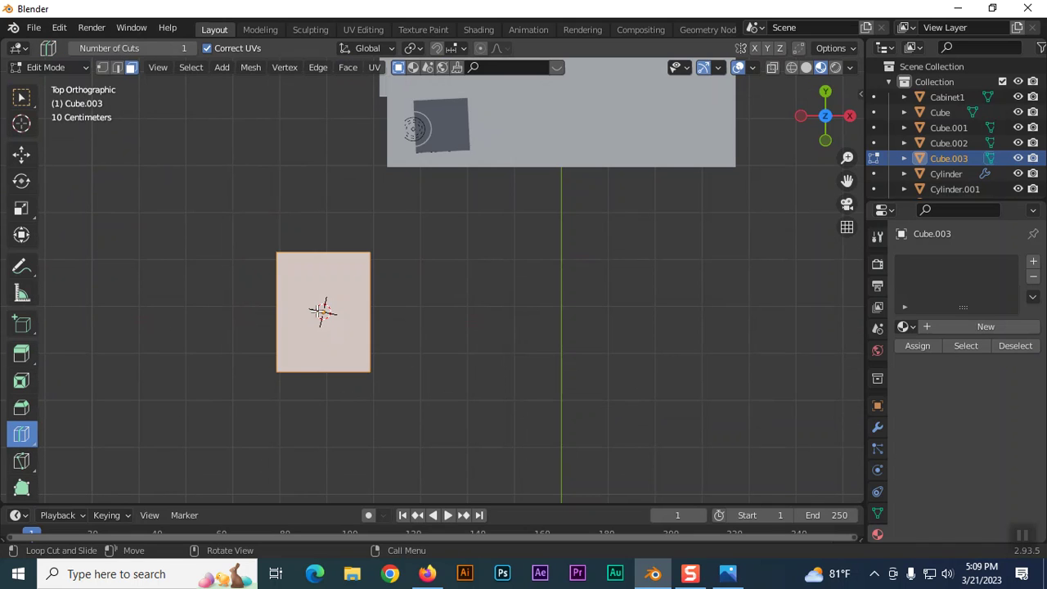
left_click_drag(300, 309, 296, 260)
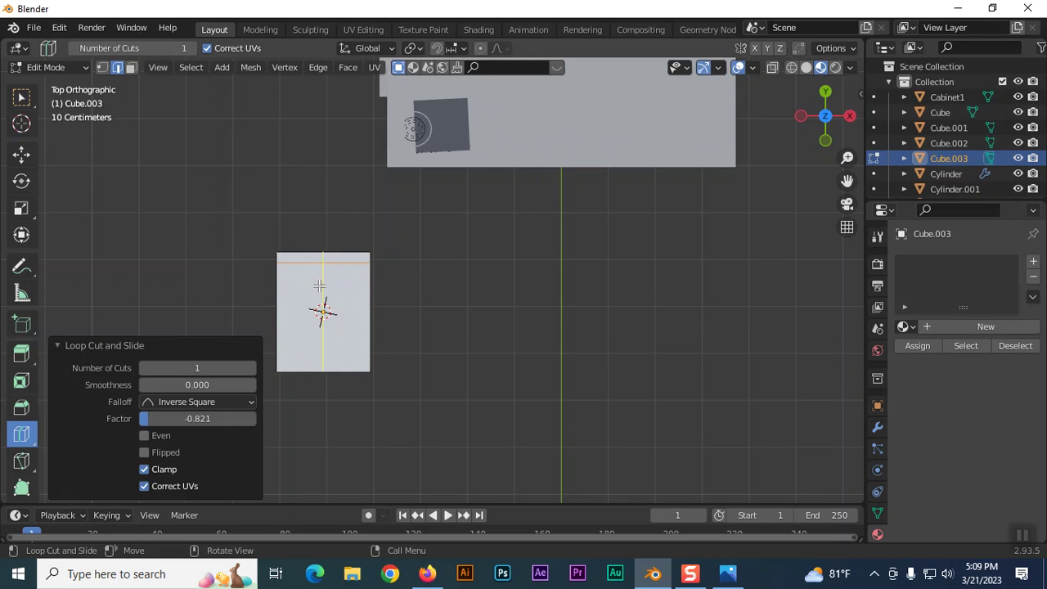
left_click_drag(301, 311, 302, 359)
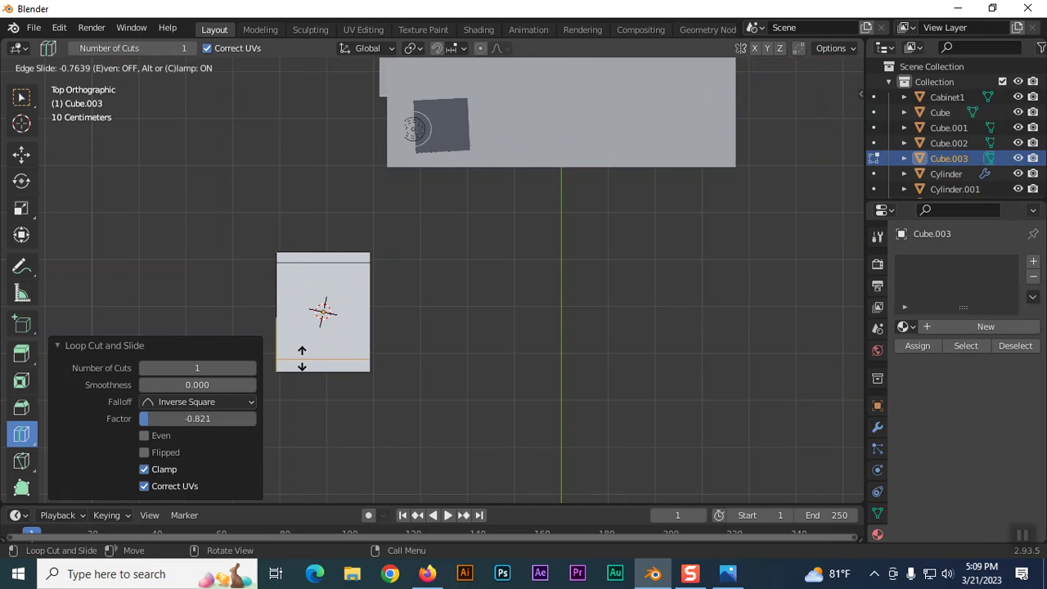
mouse_move(302, 359)
left_mouse_down()
mouse_move(362, 345)
mouse_move(284, 334)
left_mouse_up()
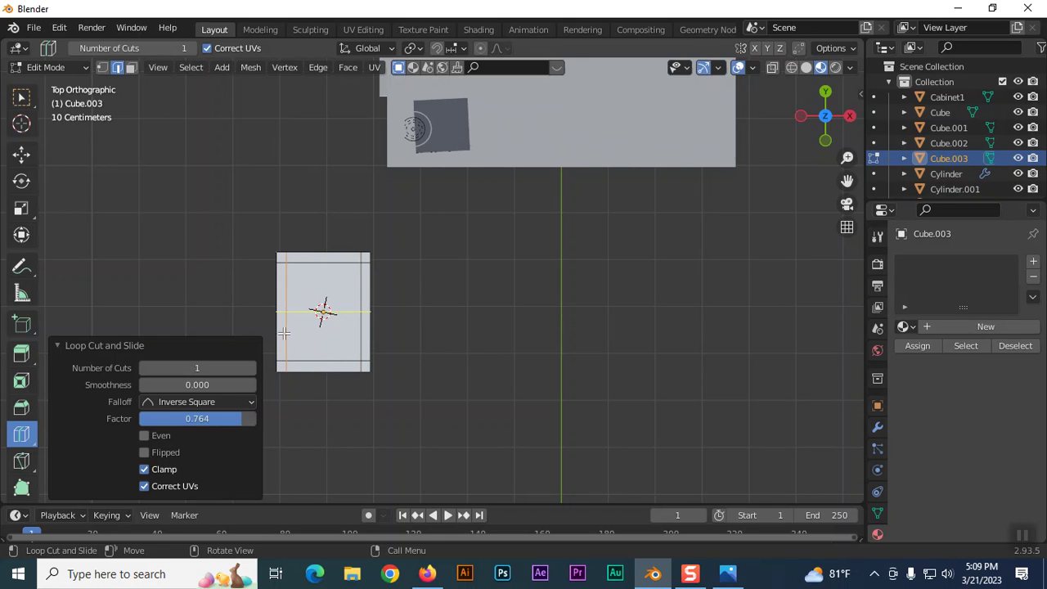
Add a vertical edge loop through the slab's centre, undoing an accidental extra loop
left_click(324, 332)
left_click(319, 310)
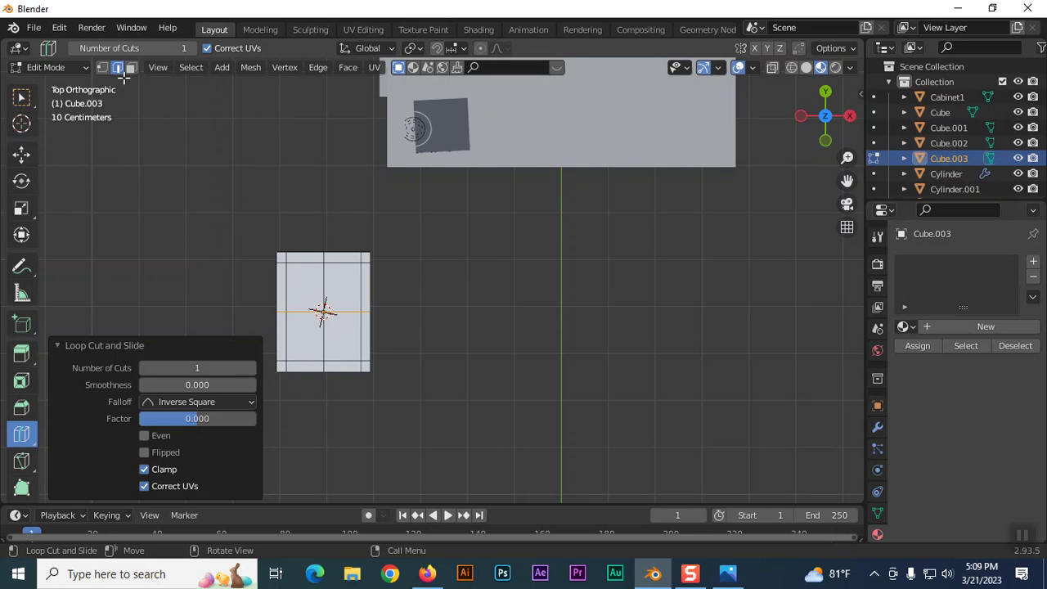
left_click(99, 67)
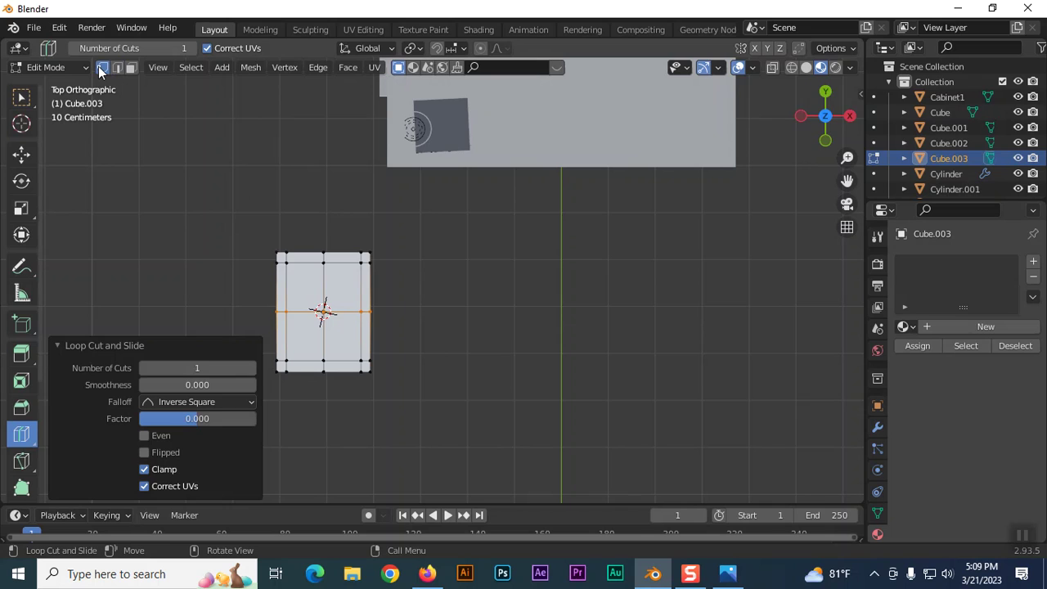
left_click(324, 311)
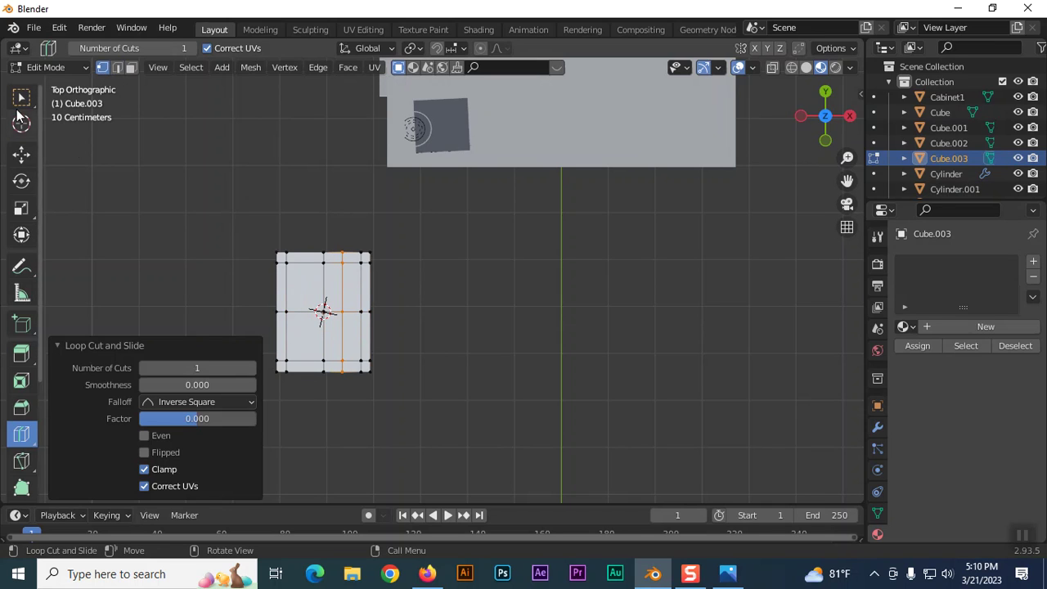
key("ctrl+z")
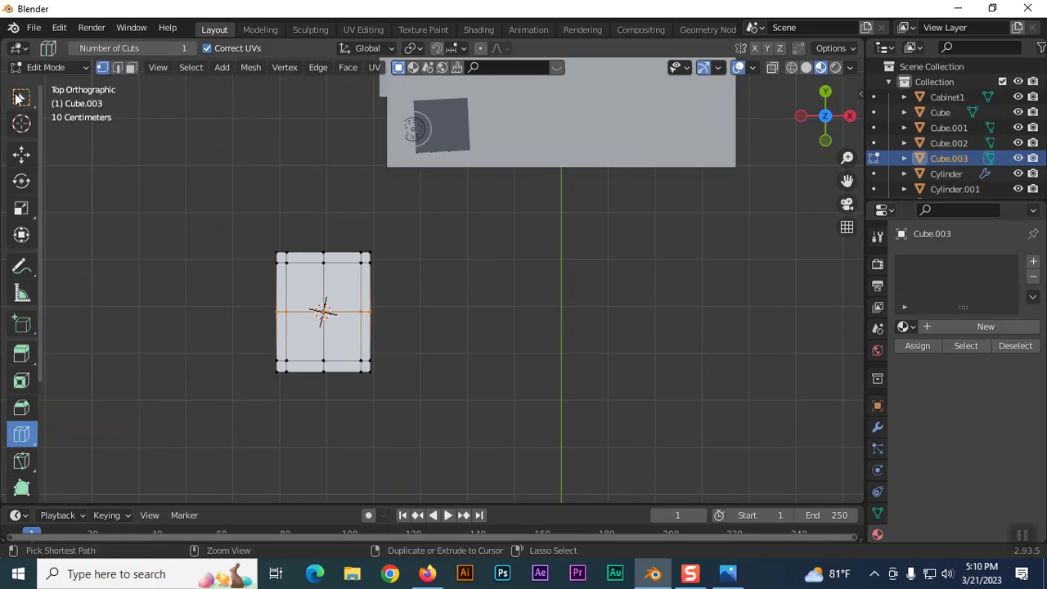
left_click(17, 99)
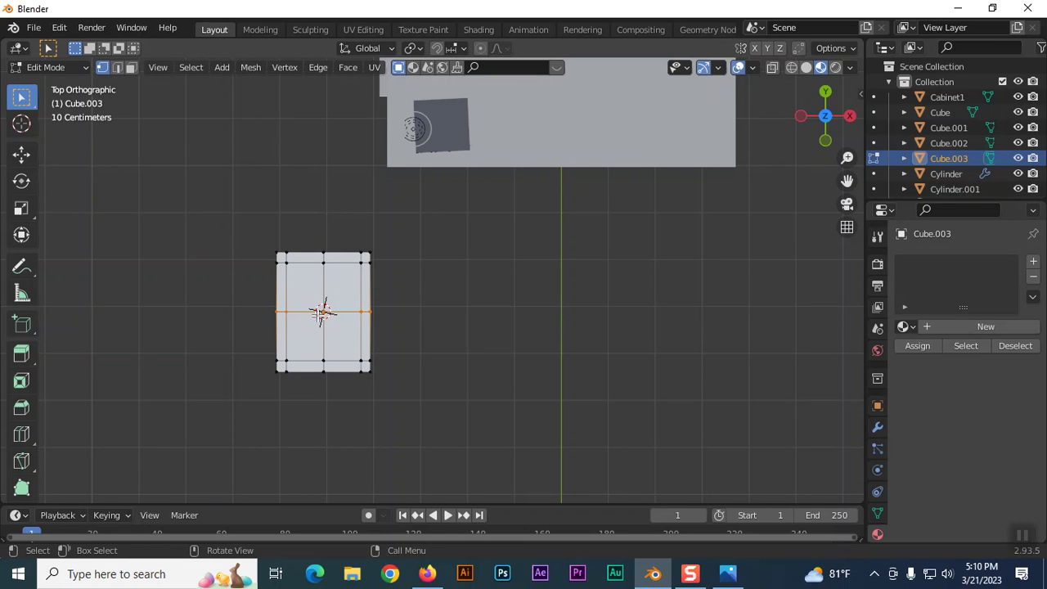
Raise the slab's centre vertex 0.4262 m into a peak, then undo it
key("alt+a")
key("KP_1")
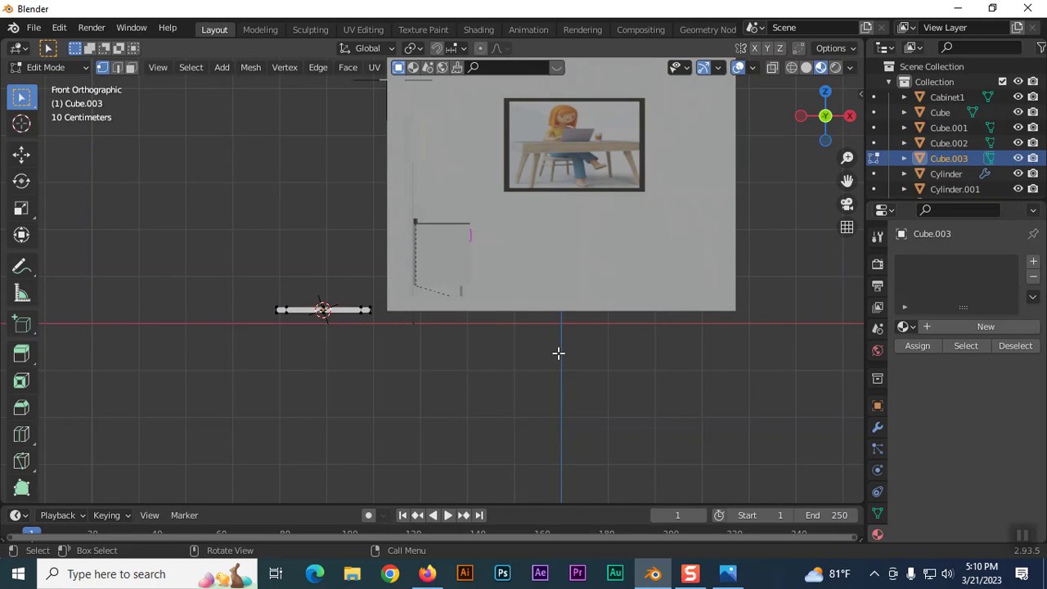
key("KP_5")
mouse_move(559, 351)
middle_mouse_down()
mouse_move(519, 368)
mouse_move(450, 366)
middle_mouse_up()
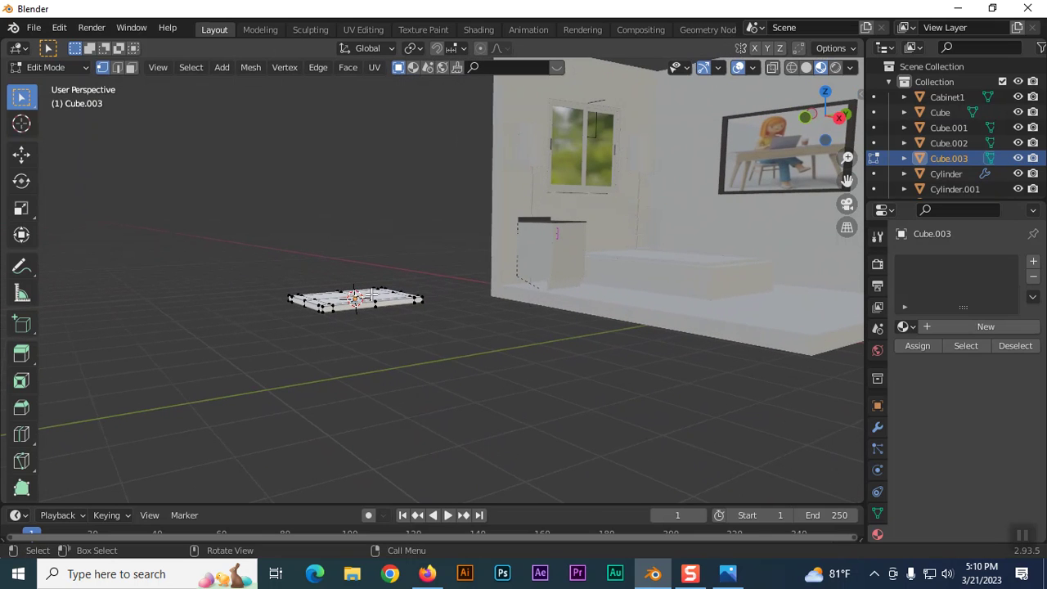
left_click(22, 154)
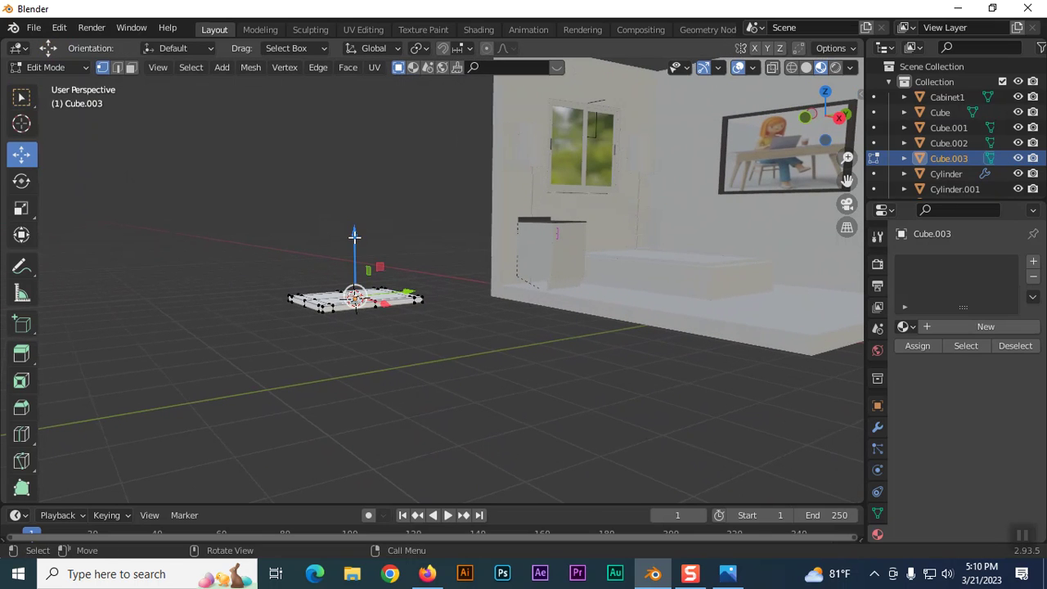
left_click_drag(353, 233, 351, 216)
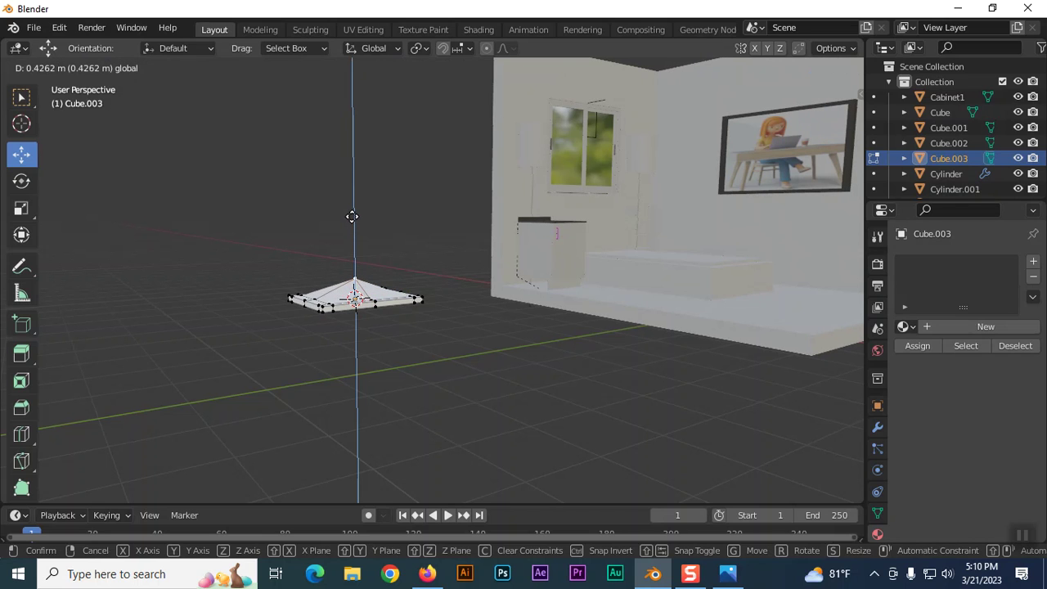
left_click_drag(352, 216, 351, 215)
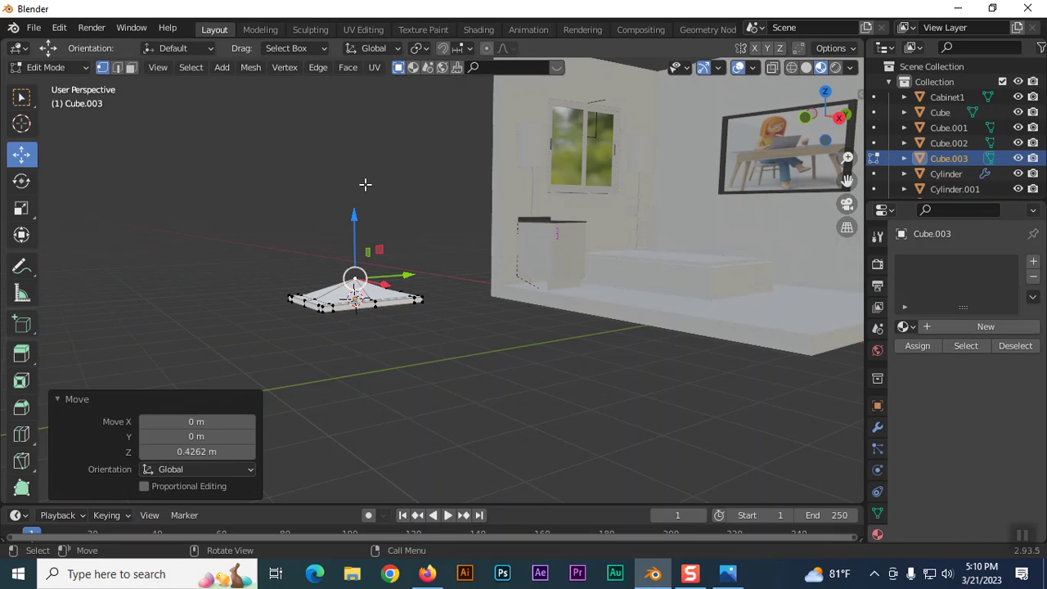
key("ctrl")
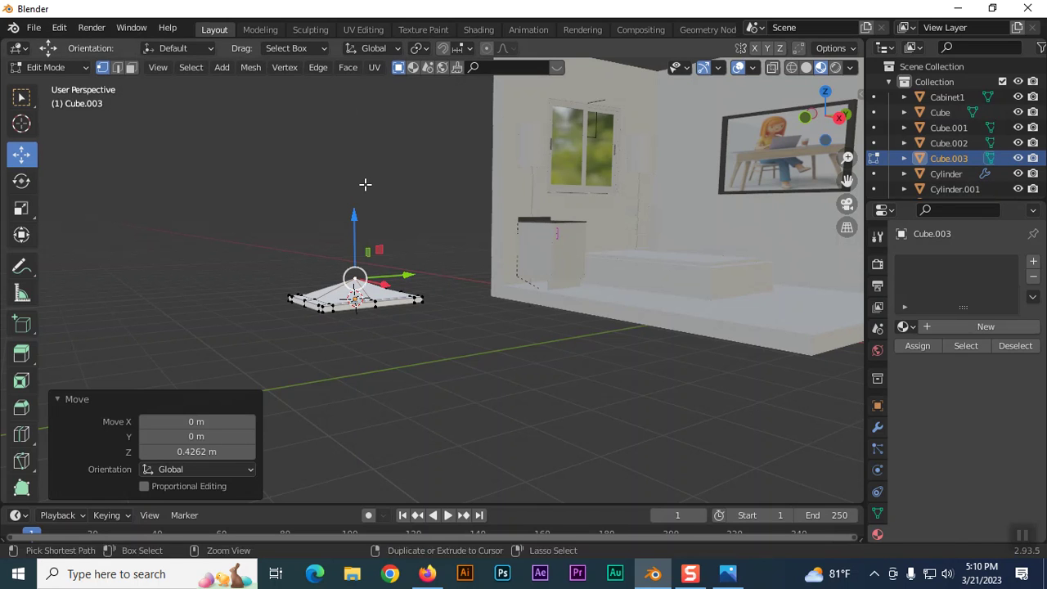
key("ctrl+z")
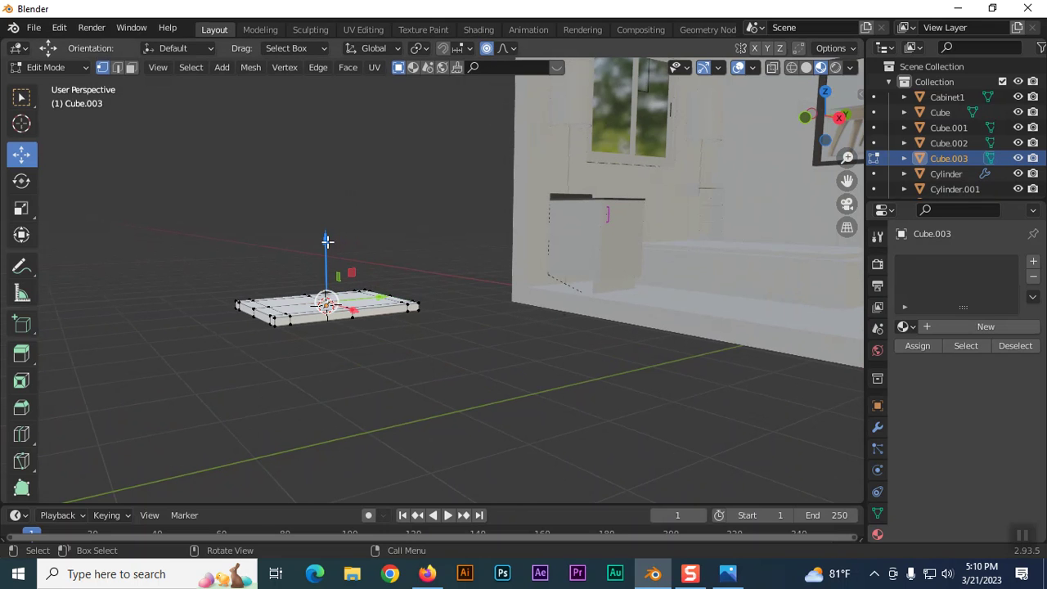
Lift the centre vertex to 0.554 m with smooth falloff, then undo that lift
left_click_drag(324, 238, 319, 212)
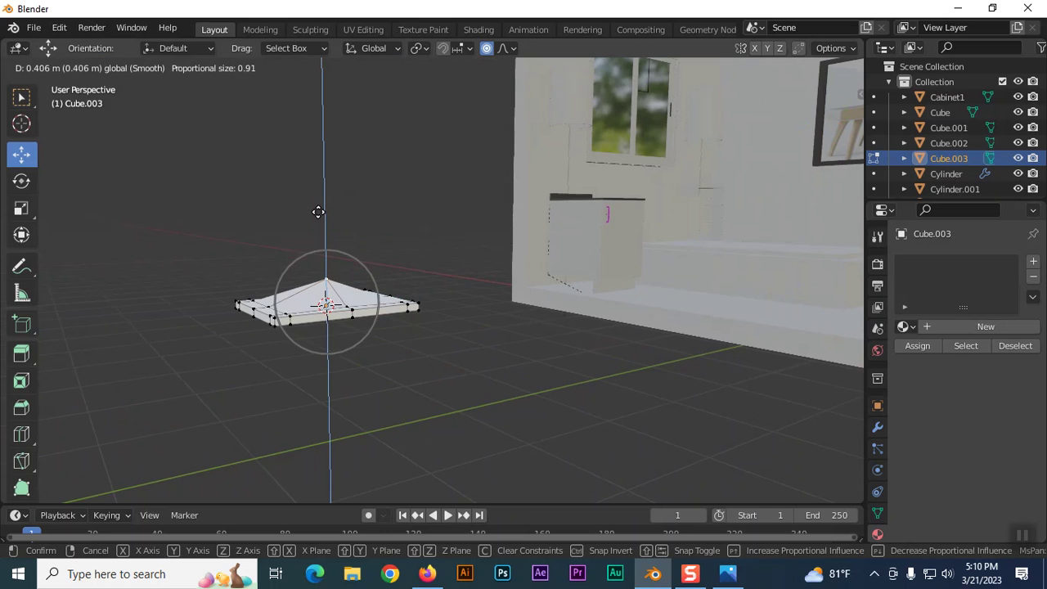
scroll(318, 212, "down", 1)
left_click_drag(318, 212, 314, 204)
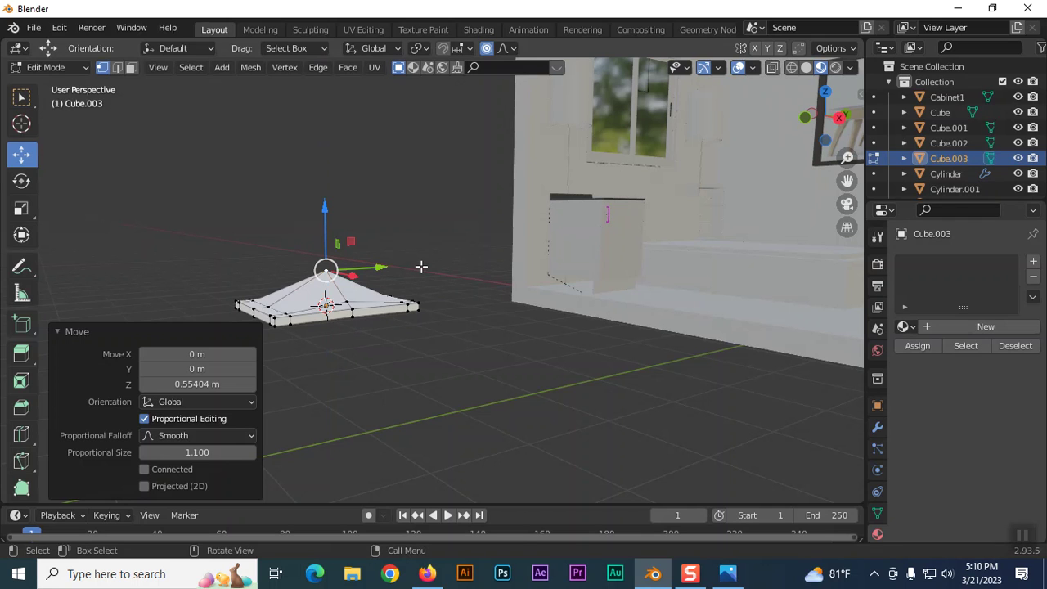
key("ctrl+z")
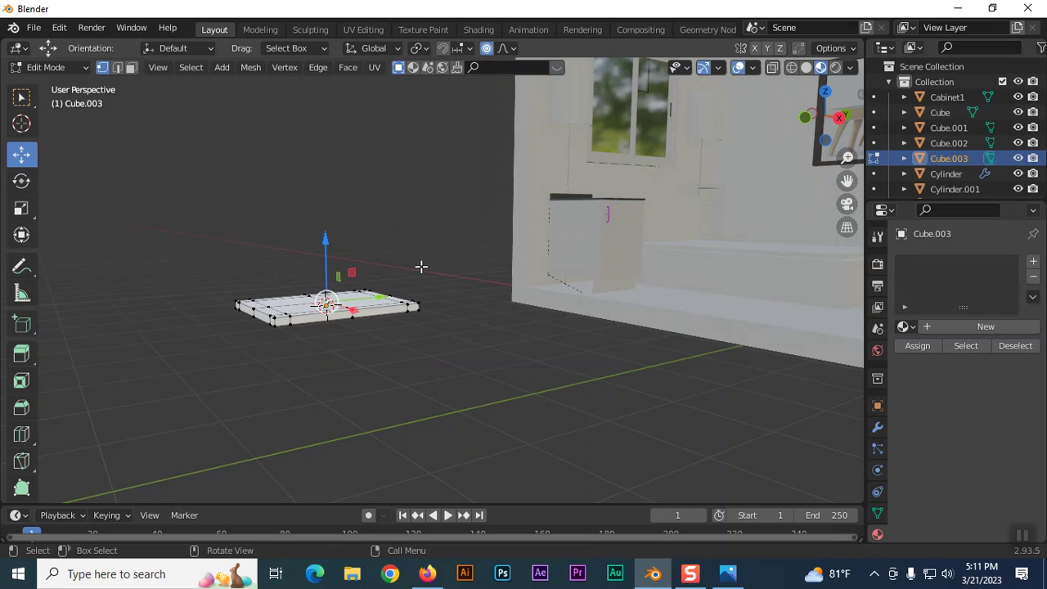
In top view, dissolve the slab's middle vertical edge loop
key("KP_7")
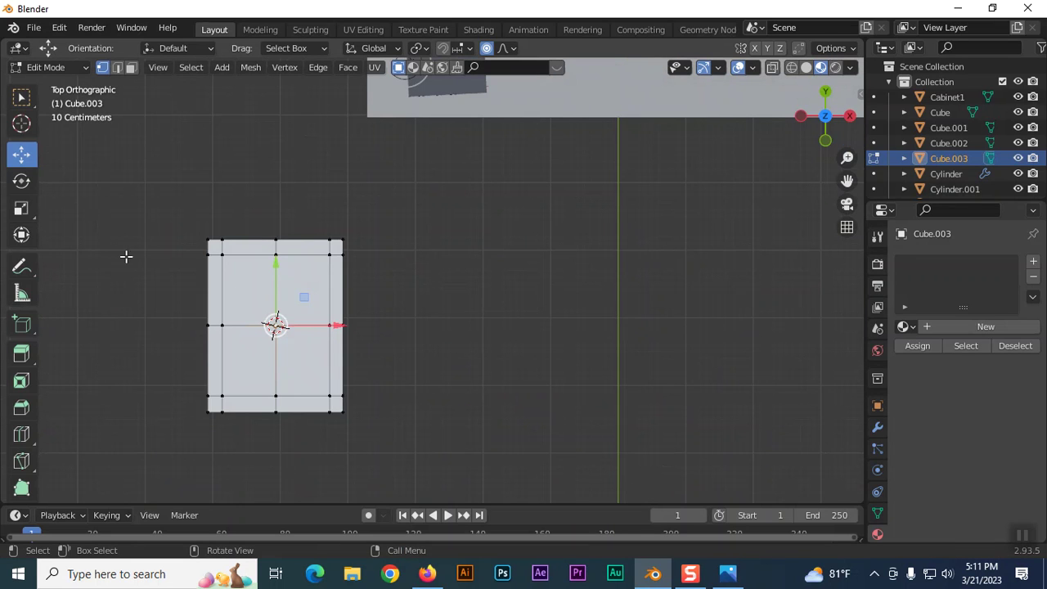
left_click(21, 97)
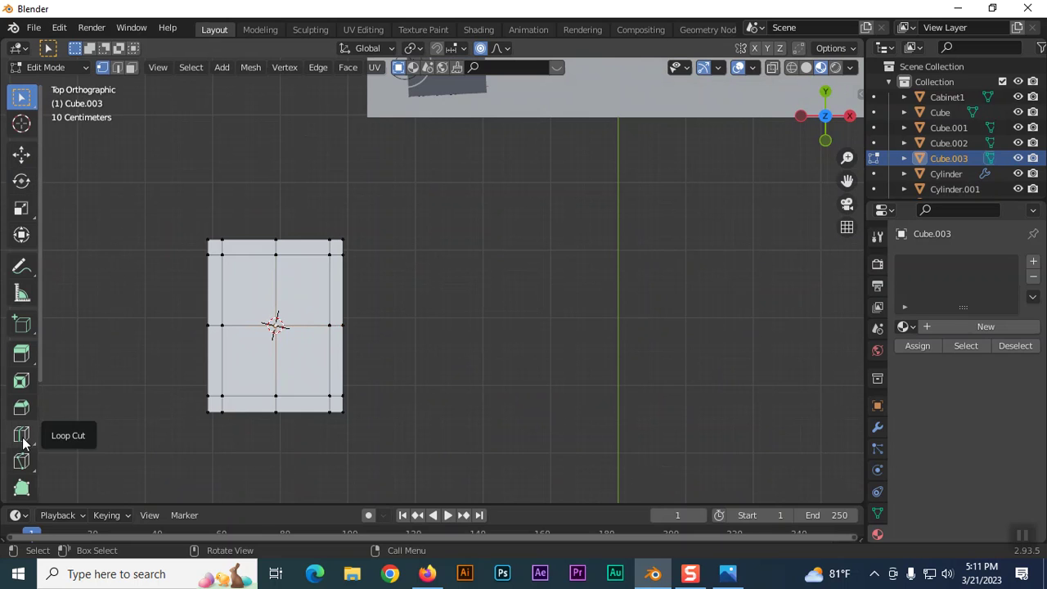
left_click(122, 316, "alt")
key("2")
left_click(122, 315, "alt")
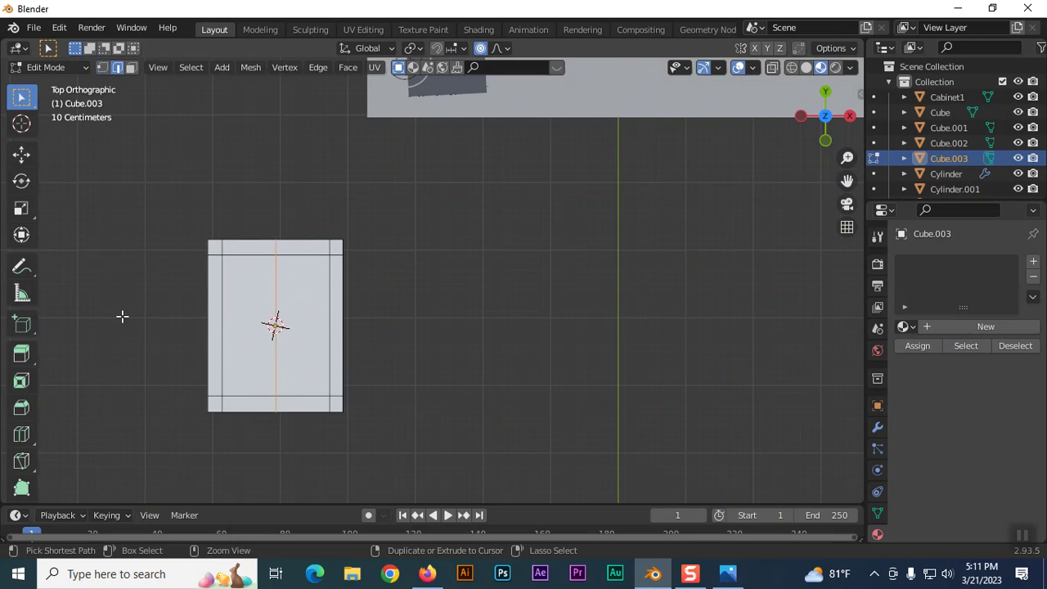
key("ctrl+z")
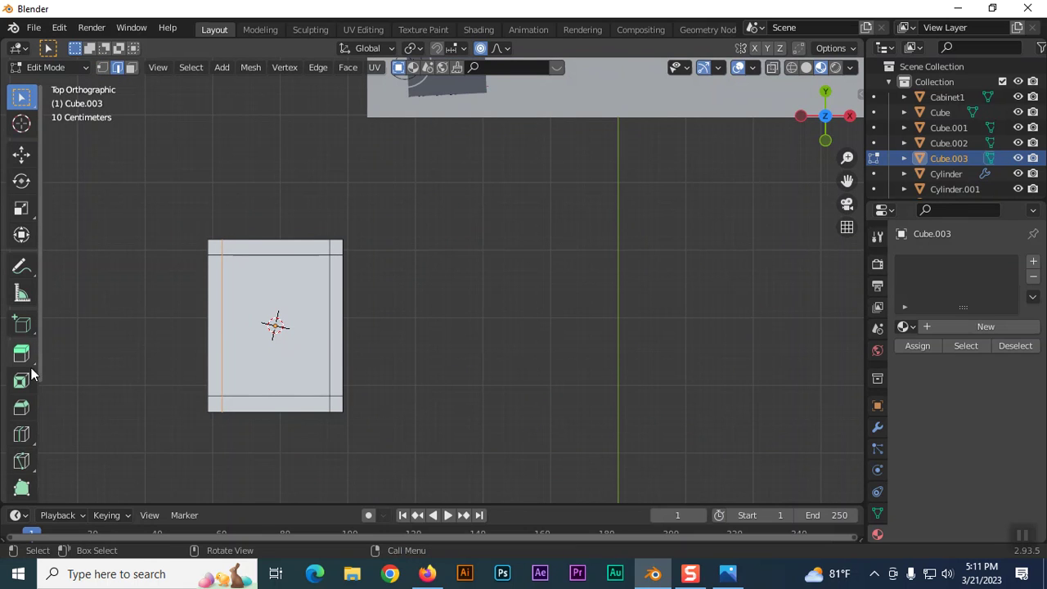
Loop-cut two horizontal loops around the centre and one vertical loop left of it
left_click(21, 436)
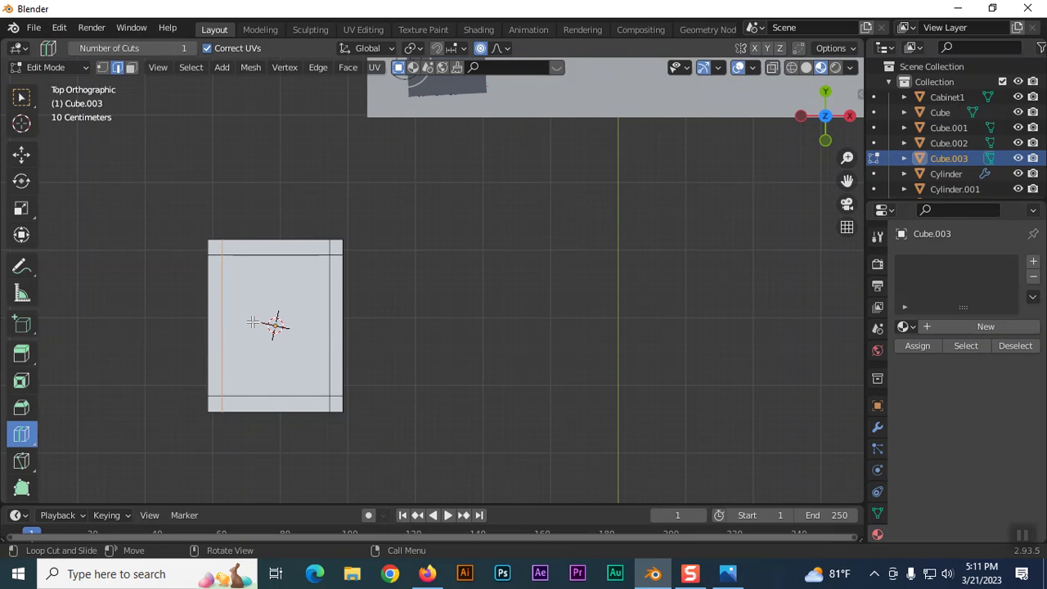
left_click_drag(246, 326, 245, 296)
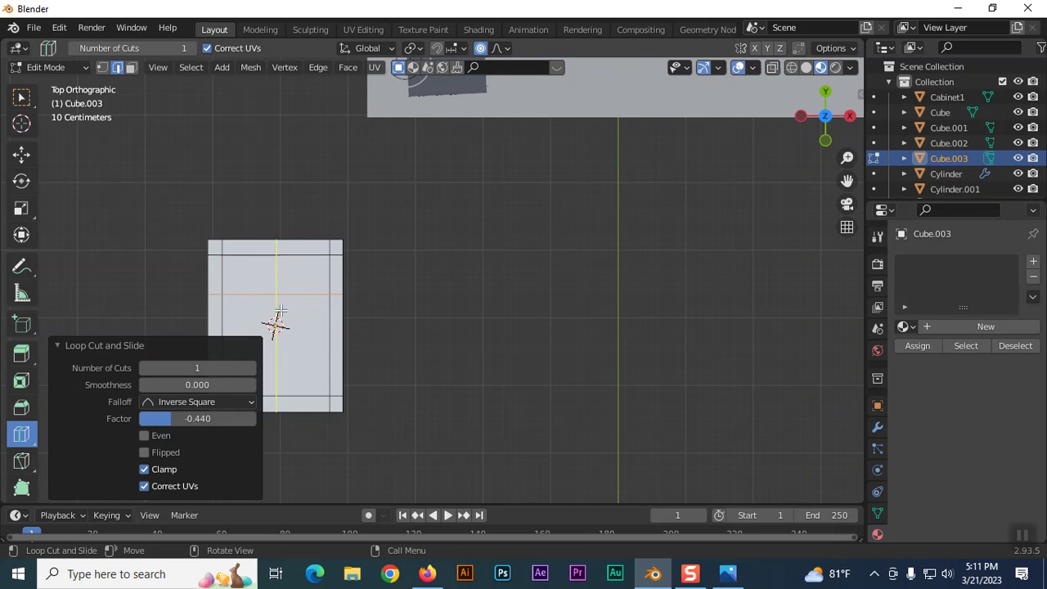
left_click_drag(314, 347, 313, 358)
mouse_move(278, 306)
left_mouse_down()
mouse_move(294, 315)
mouse_move(251, 311)
left_mouse_up()
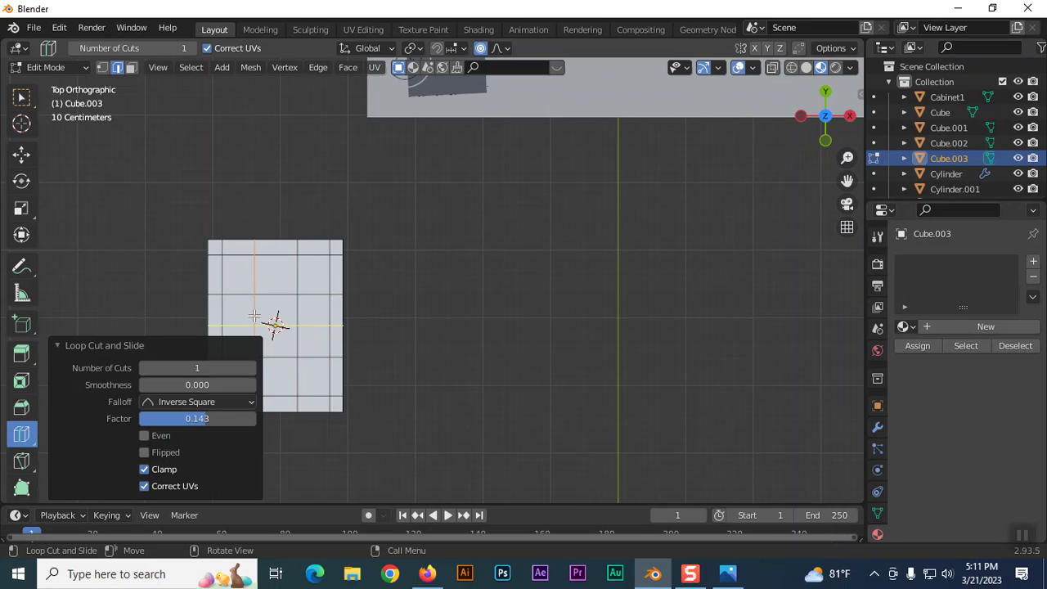
left_click(21, 97)
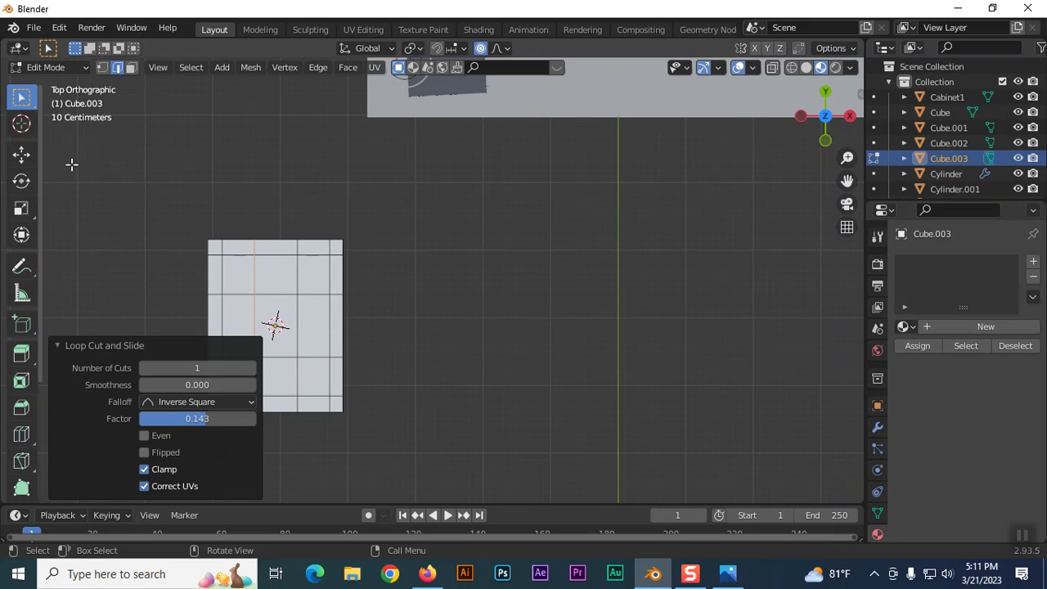
left_click(56, 346)
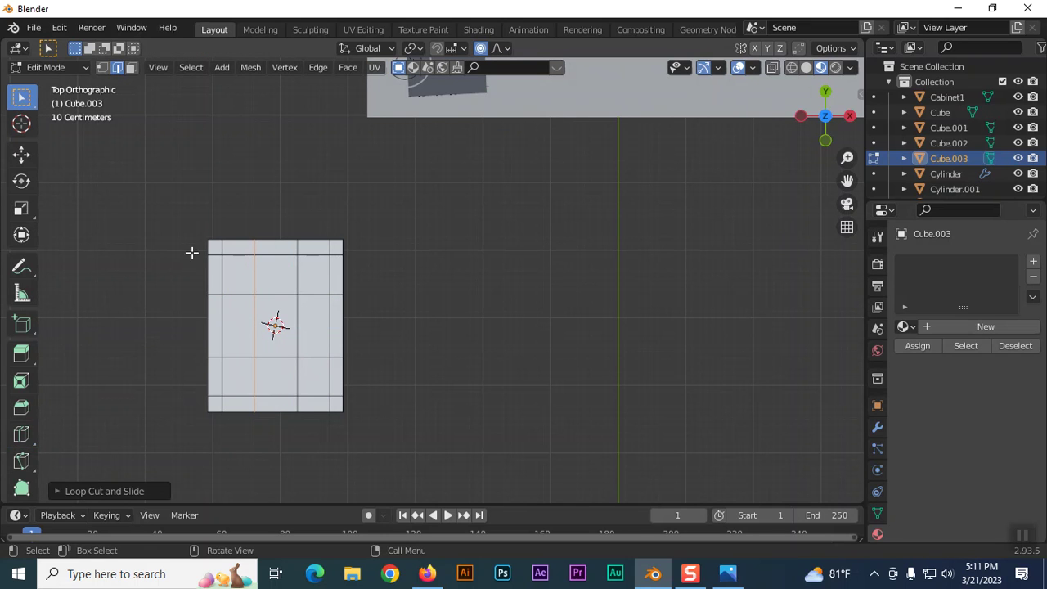
In vertex mode, select the four corner vertices of the small centre face
left_click(102, 69)
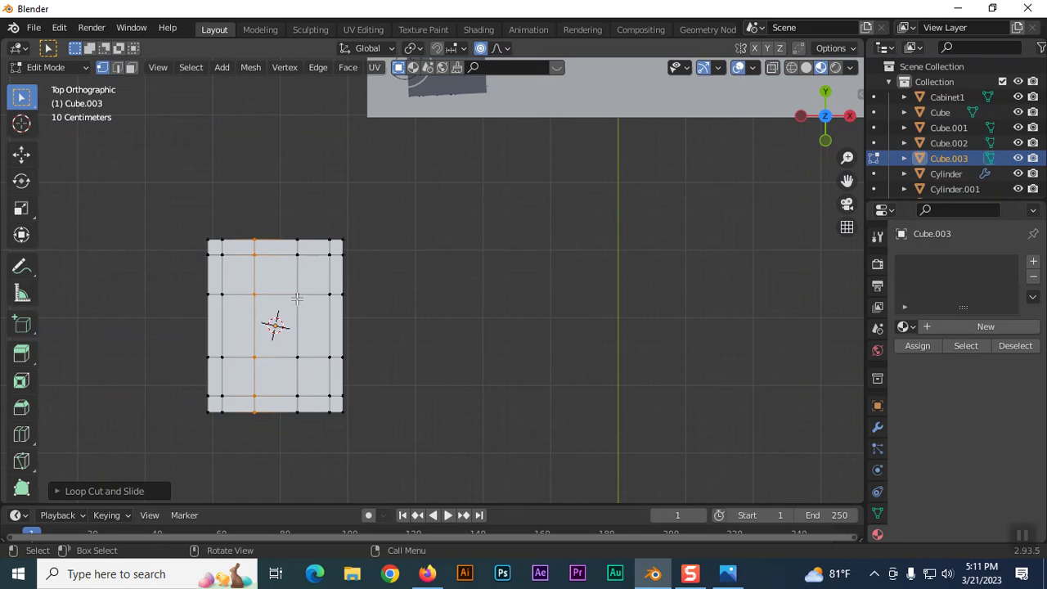
key("alt+a")
left_click(254, 294, "shift")
left_click(254, 357, "shift")
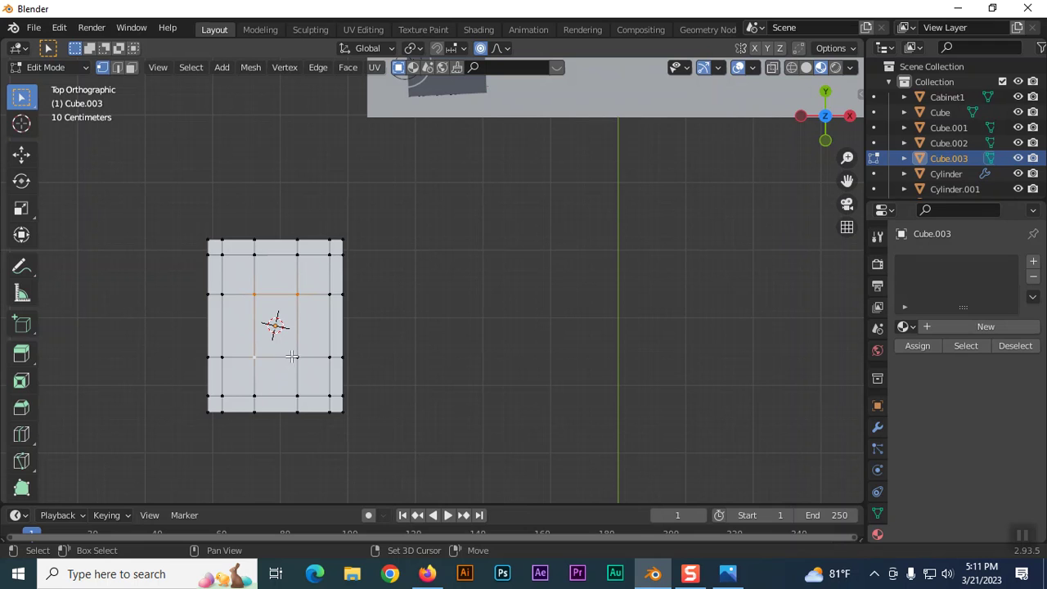
left_click(297, 357, "shift")
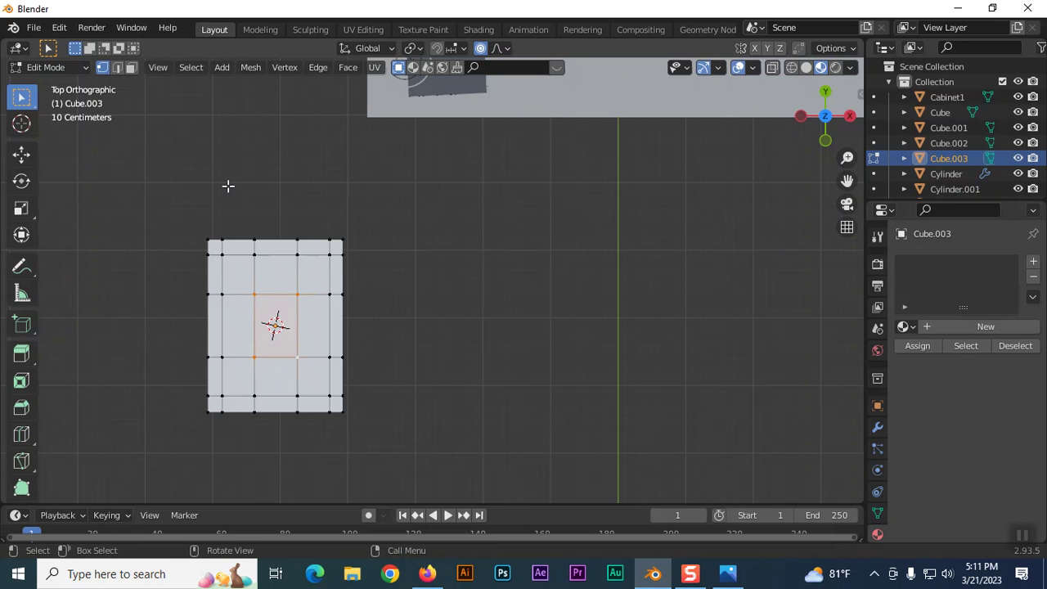
key("KP_1")
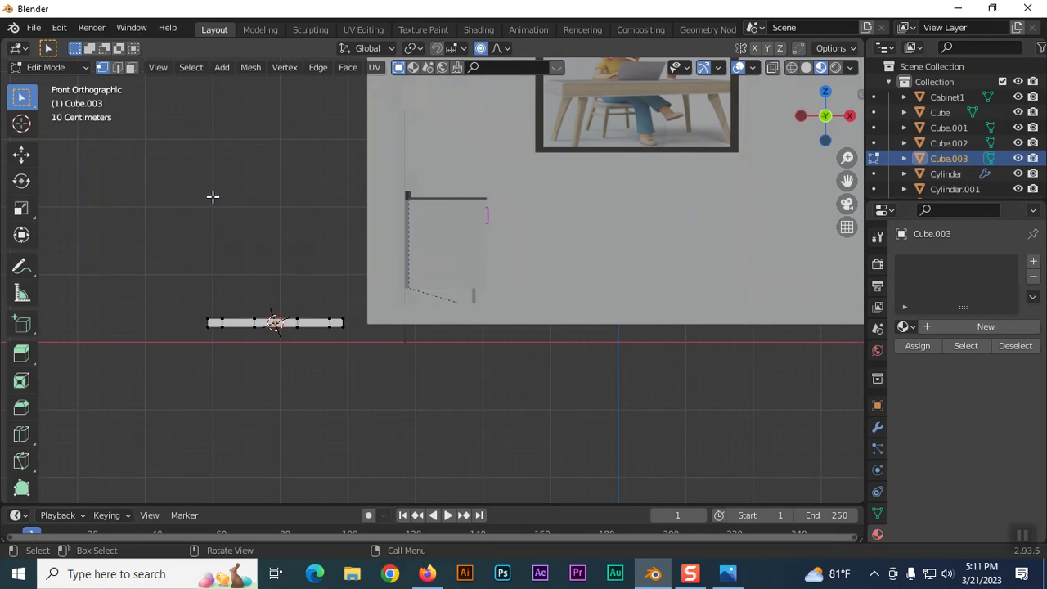
Lift the centre vertices with smooth proportional falloff, then undo the lift
left_click(22, 154)
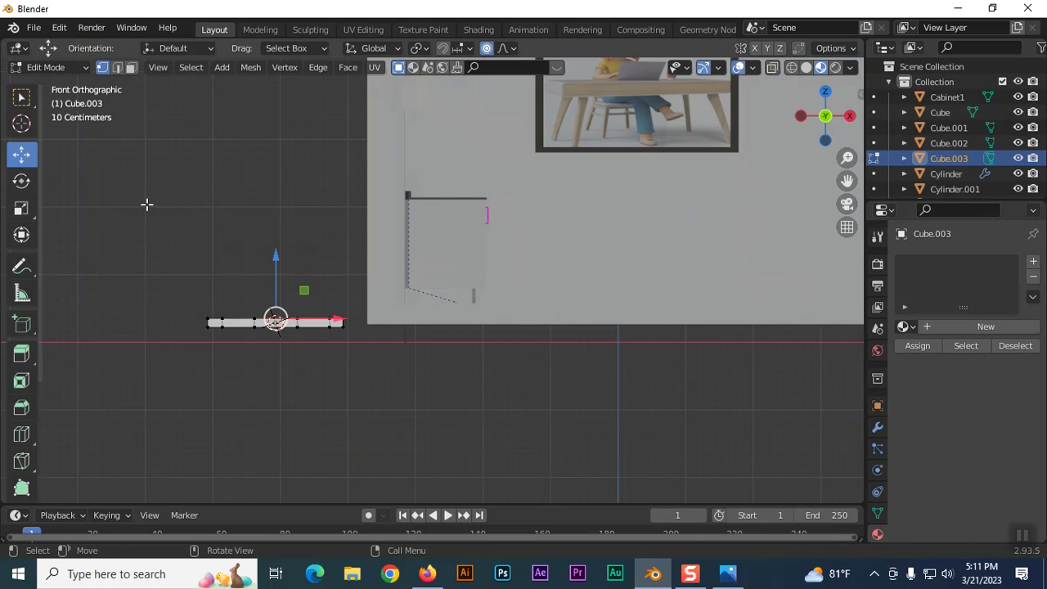
left_click_drag(275, 252, 276, 234)
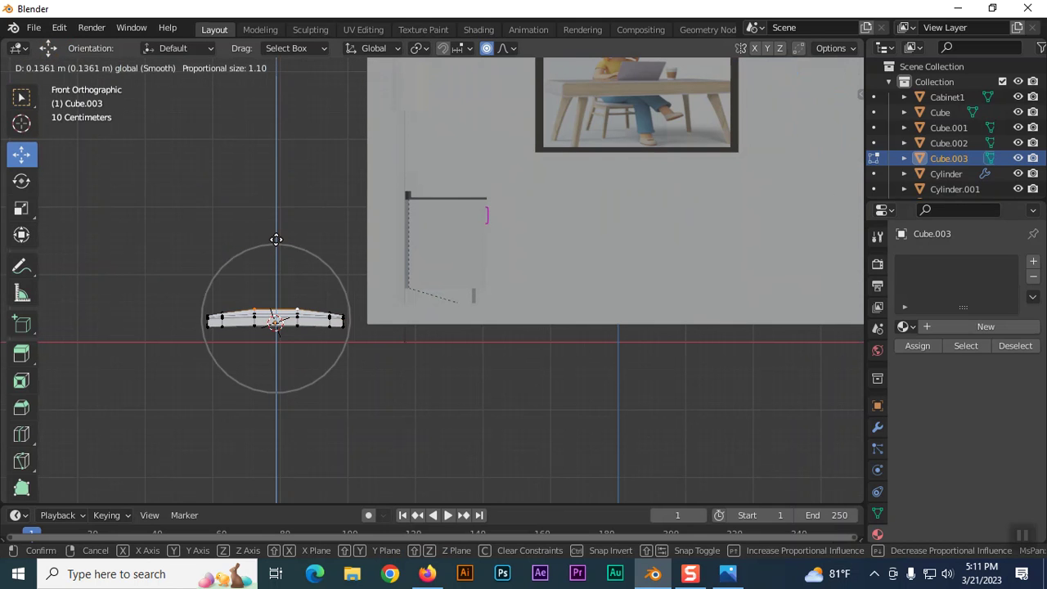
scroll(275, 233, "up", 1)
scroll(276, 233, "up", 1)
scroll(276, 234, "up", 2)
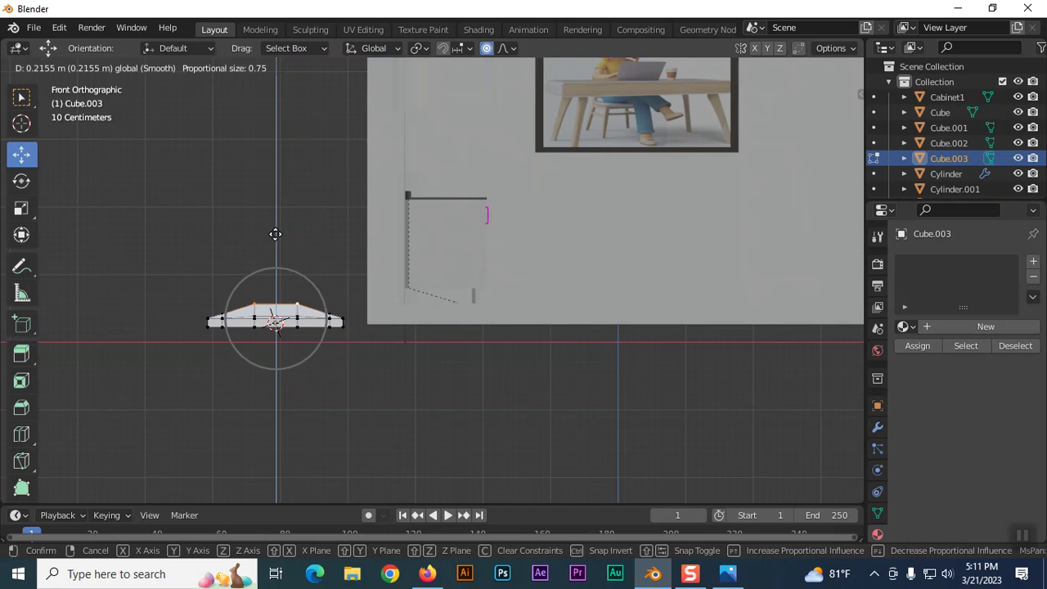
left_click_drag(276, 234, 276, 224)
key("ctrl+z")
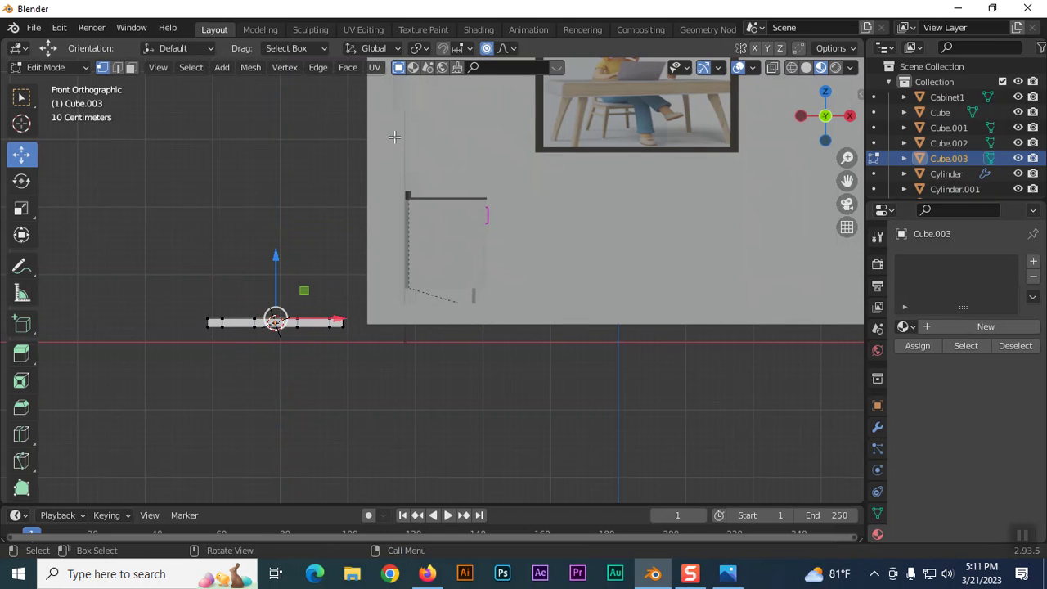
Turn off Proportional Editing and raise the centre face straight up in Z
left_click(486, 49)
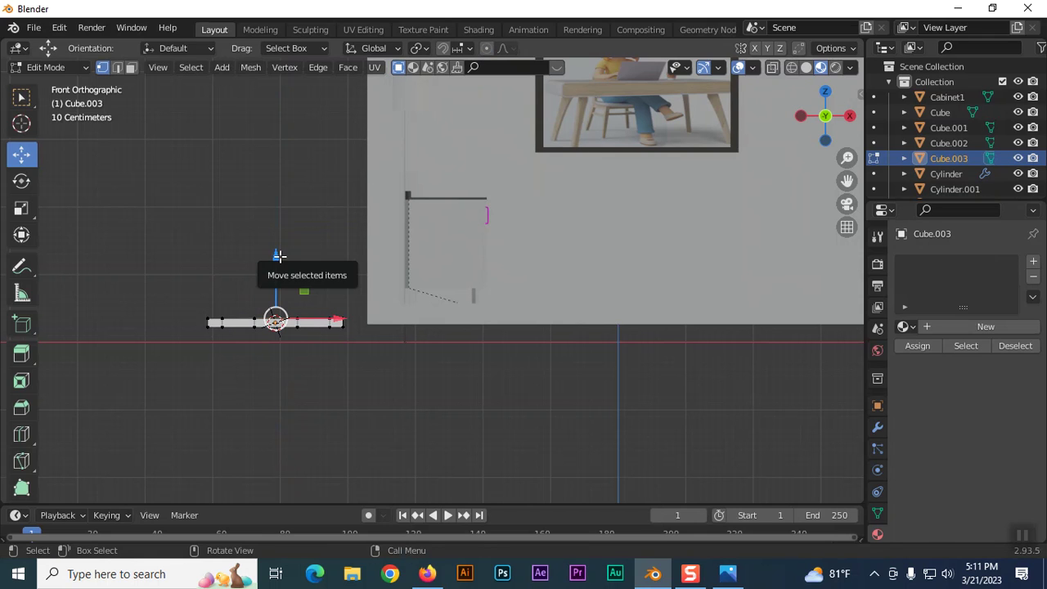
left_click_drag(276, 256, 273, 232)
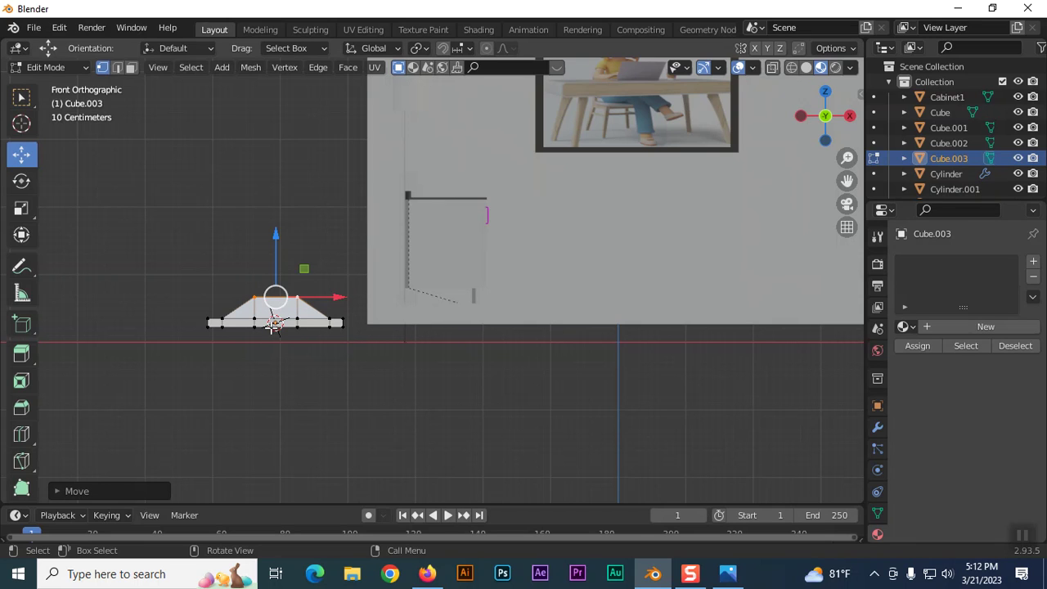
key("KP_7")
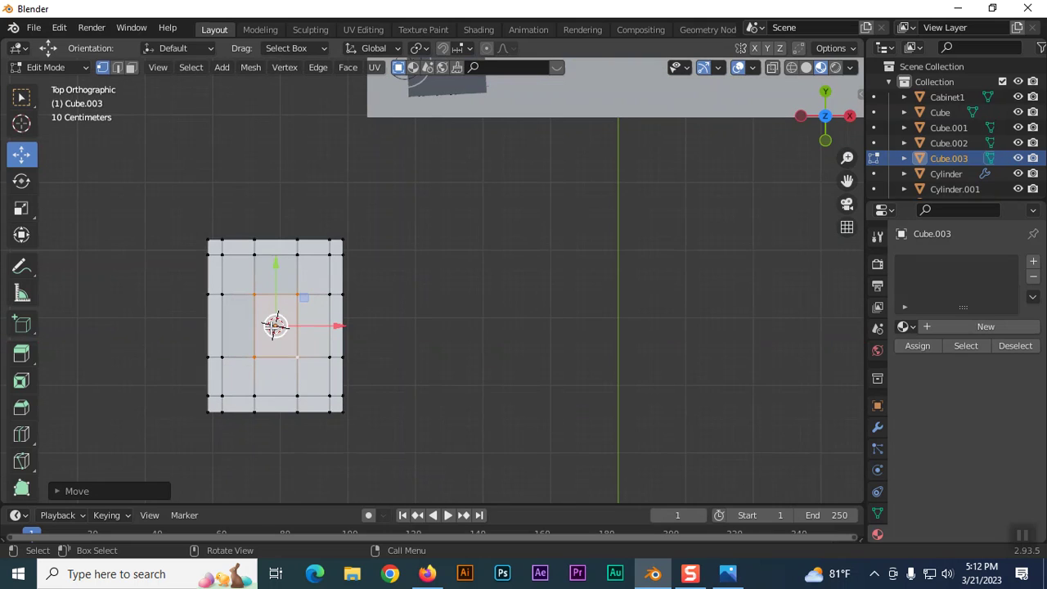
From underneath, select the four corners of the slab's bottom centre face
key("ctrl+KP_7")
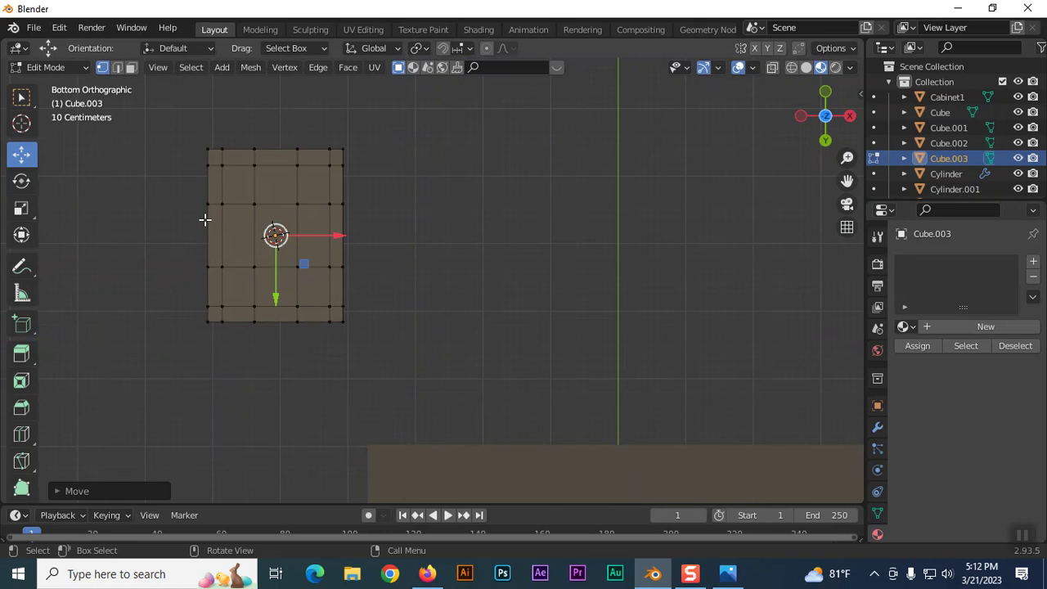
left_click(254, 203)
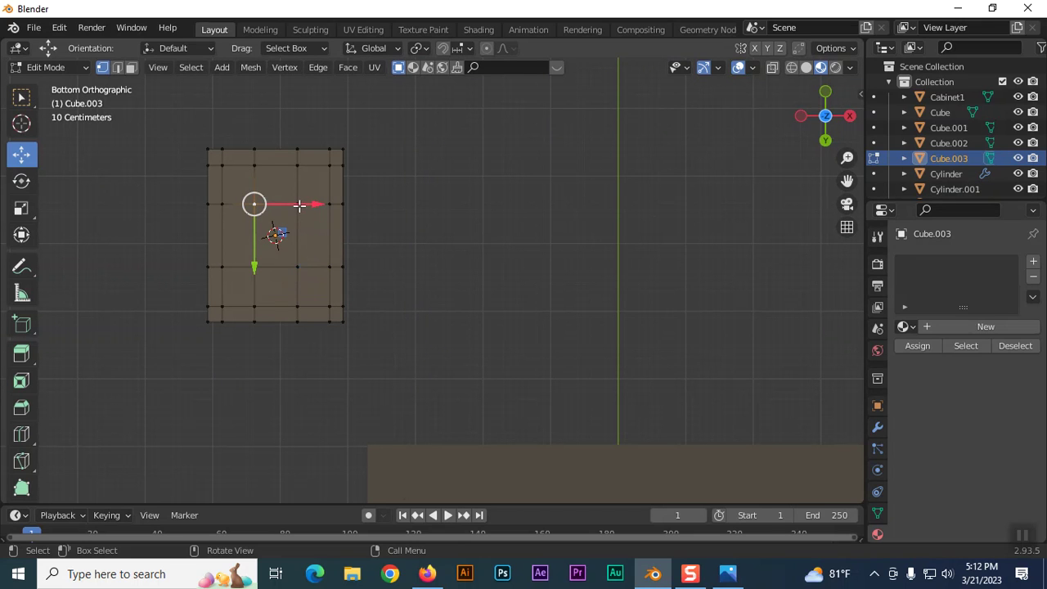
left_click(299, 205, "shift")
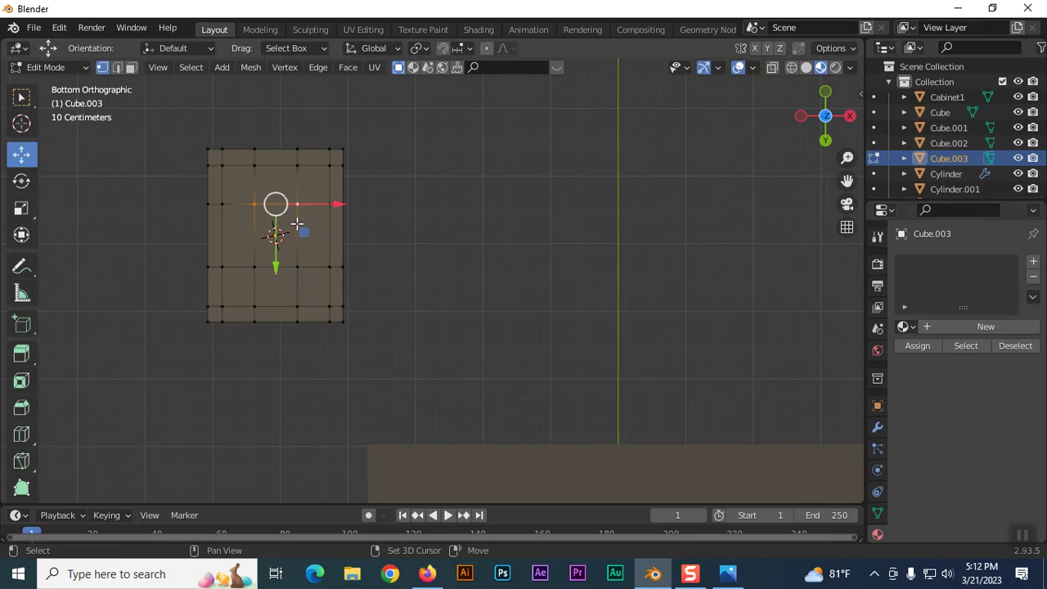
left_click(253, 267, "shift")
left_click(297, 267, "shift")
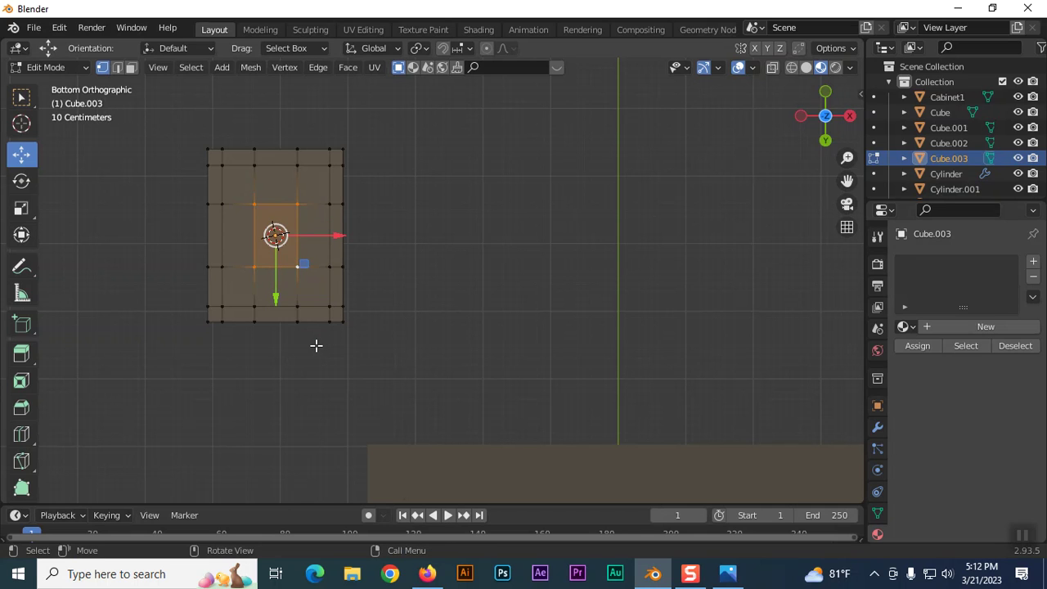
In front view, push the bottom centre face downward and return to Object Mode
key("KP_1")
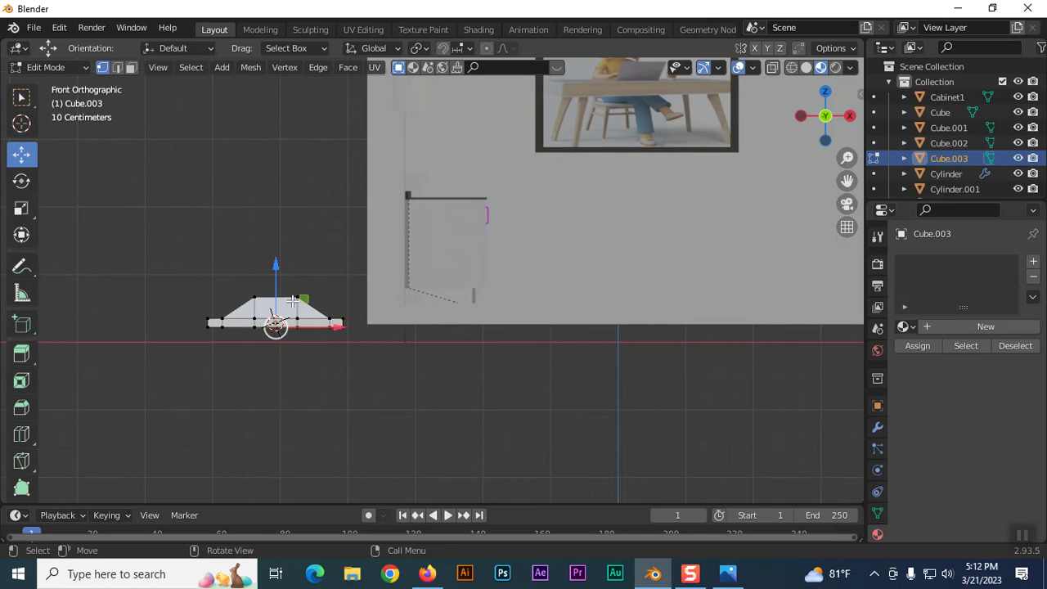
left_click_drag(276, 265, 275, 292)
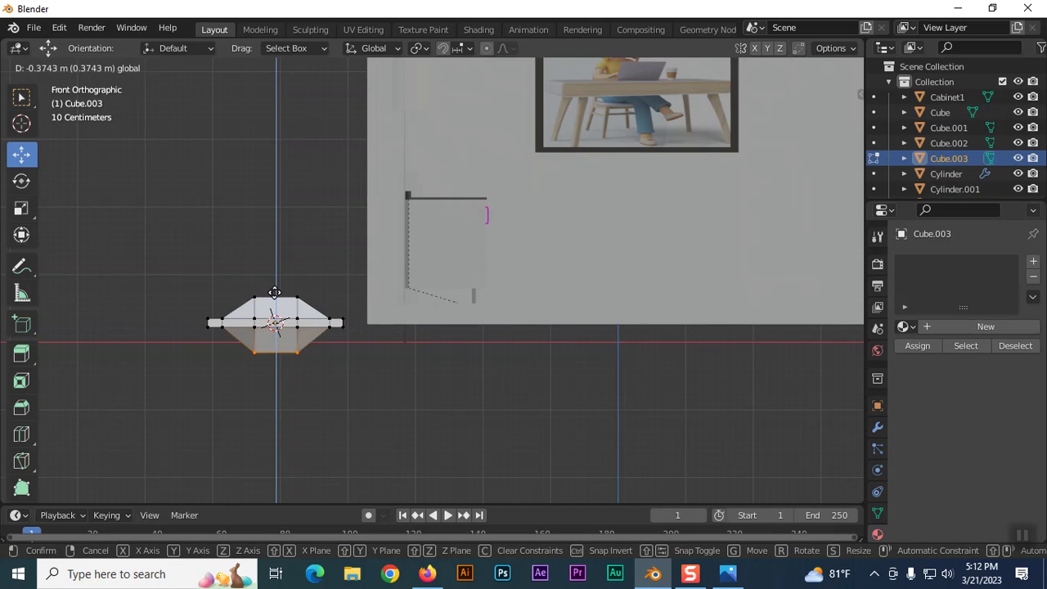
left_click_drag(275, 292, 275, 292)
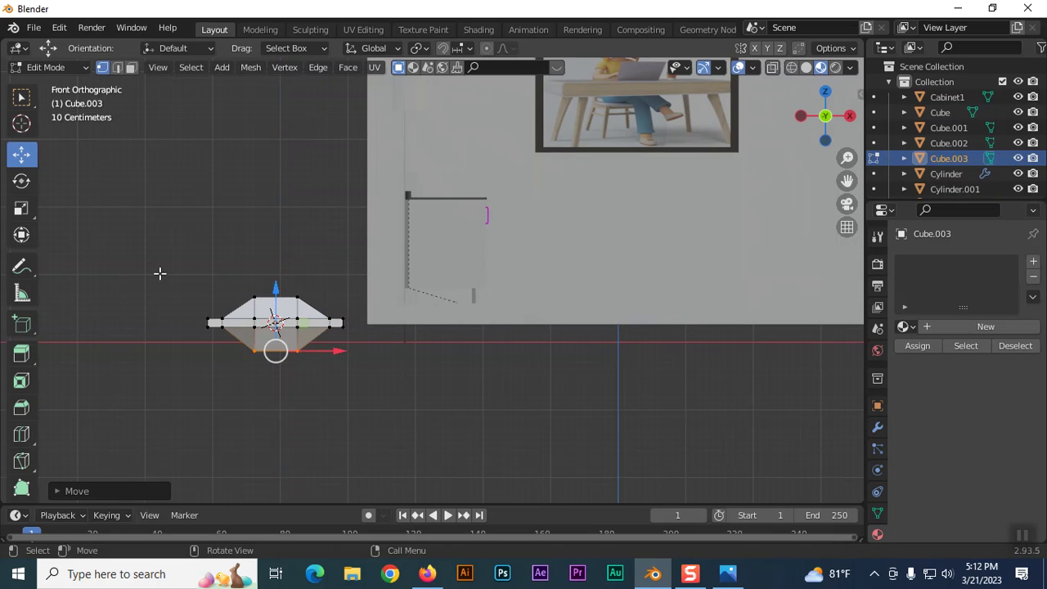
left_click(21, 98)
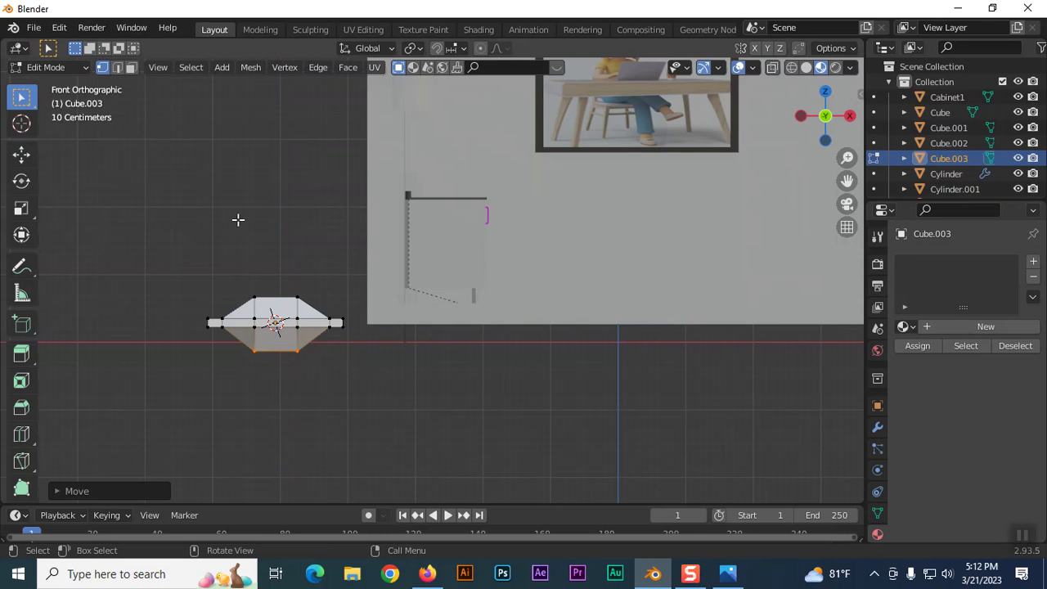
key("Tab")
Apply Shade Smooth to the pillow slab
mouse_move(274, 230)
middle_mouse_down()
mouse_move(226, 325)
mouse_move(228, 279)
middle_mouse_up()
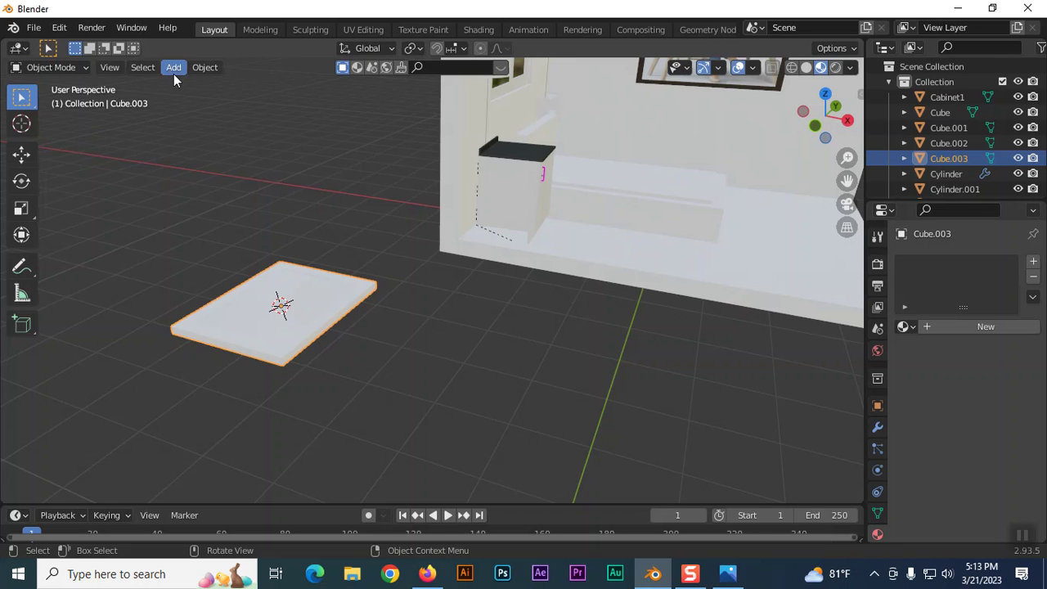
right_click(335, 313)
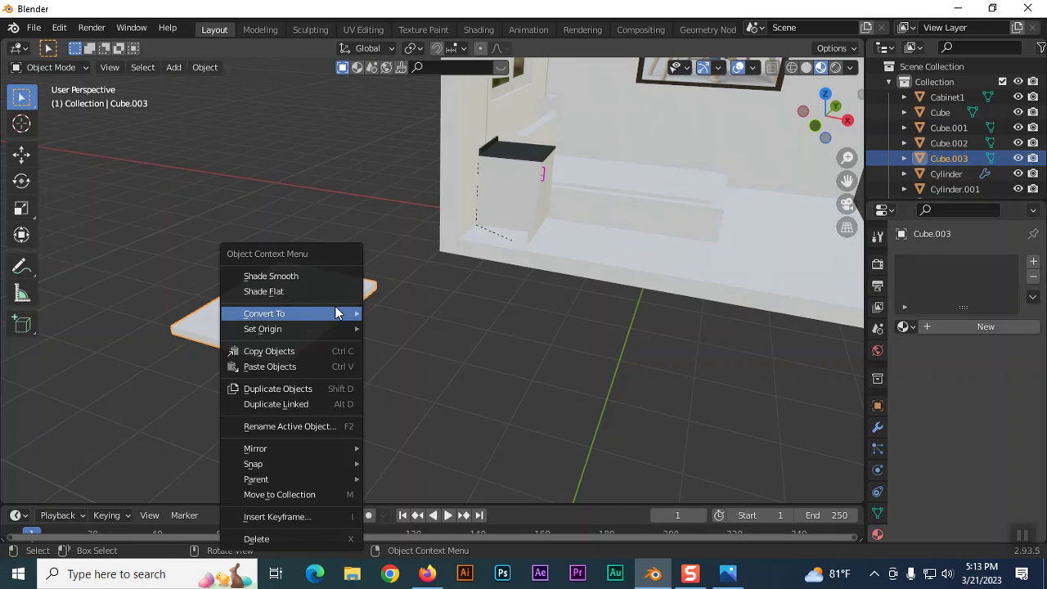
left_click(307, 276)
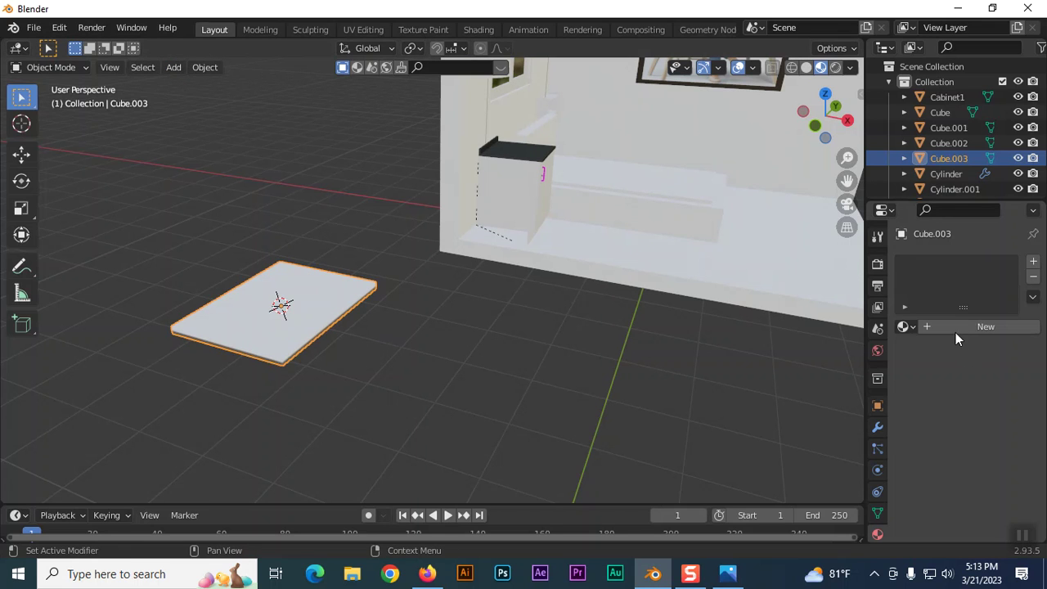
Add a Catmull-Clark Subdivision Surface modifier (viewport 1, render 2) to the slab
left_click(878, 427)
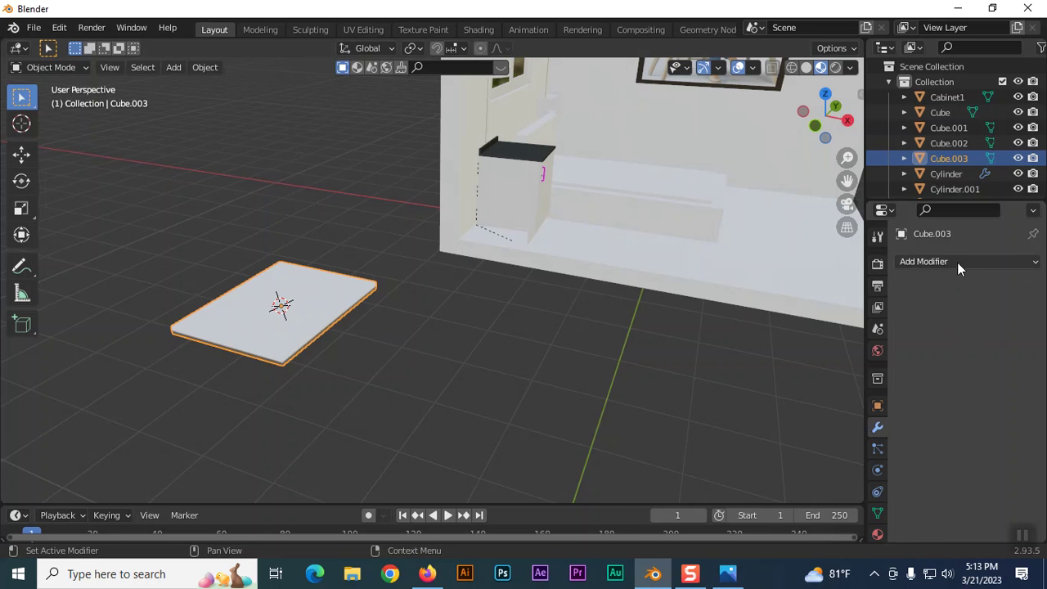
left_click(956, 262)
scroll(761, 490, "down", 5)
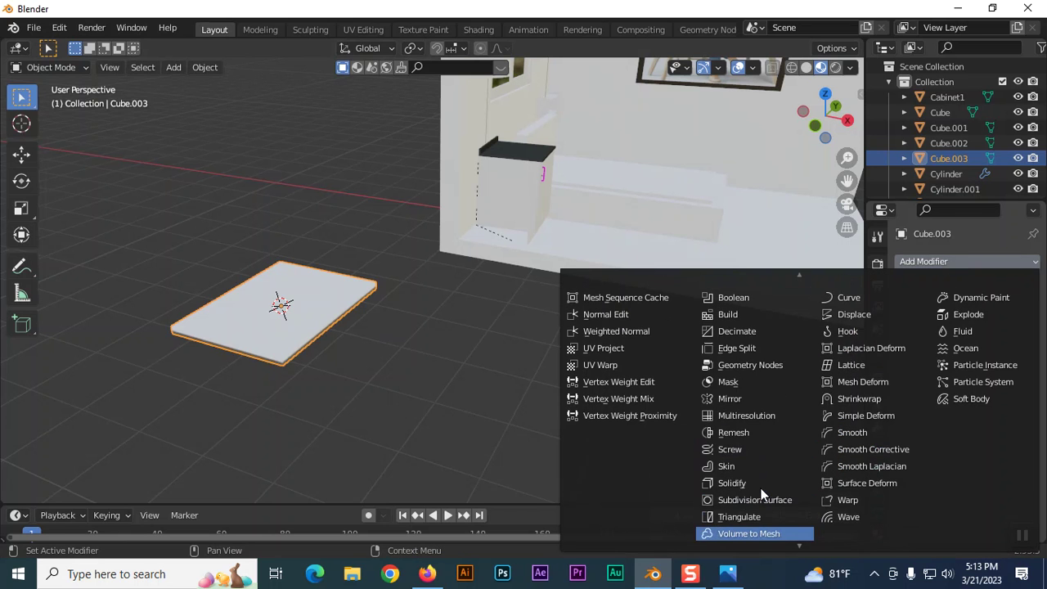
scroll(760, 490, "up", 1)
left_click(746, 521)
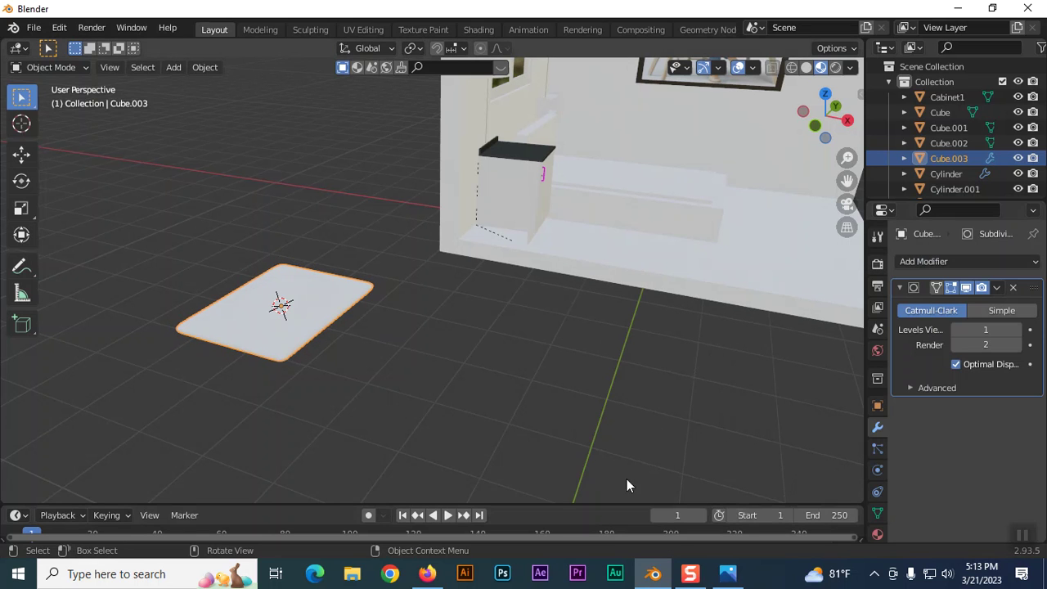
scroll(487, 416, "up", 3)
scroll(488, 415, "down", 3)
mouse_move(346, 371)
middle_mouse_down()
mouse_move(282, 310)
mouse_move(243, 306)
mouse_move(227, 350)
mouse_move(245, 304)
mouse_move(232, 320)
mouse_move(239, 360)
mouse_move(256, 332)
mouse_move(246, 329)
mouse_move(233, 353)
middle_mouse_up()
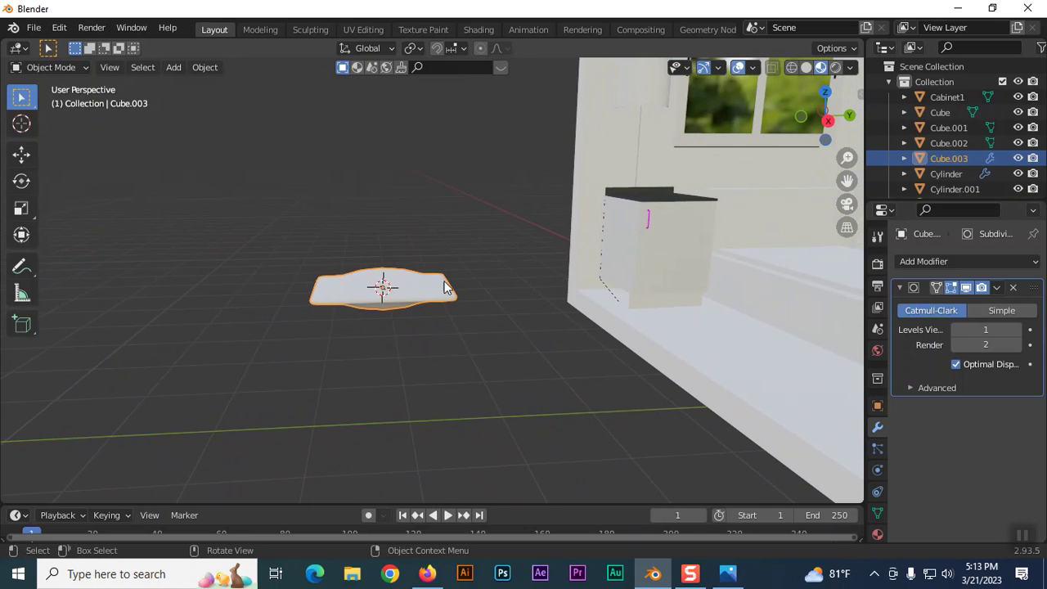
key("Tab")
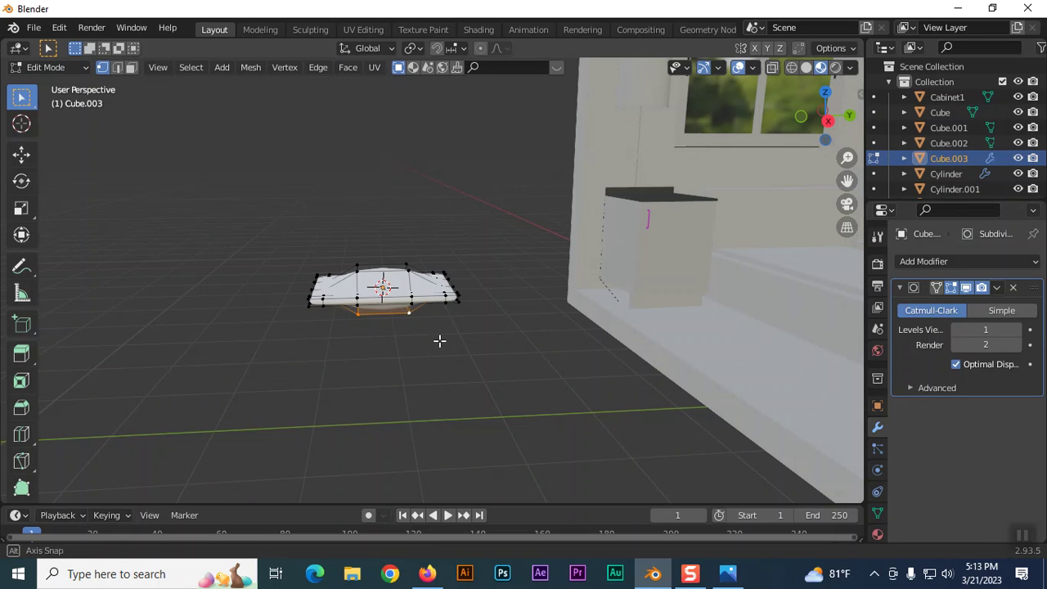
Select the pillow's top edge and raise it slightly along Z
middle_click_drag(439, 341, 365, 273)
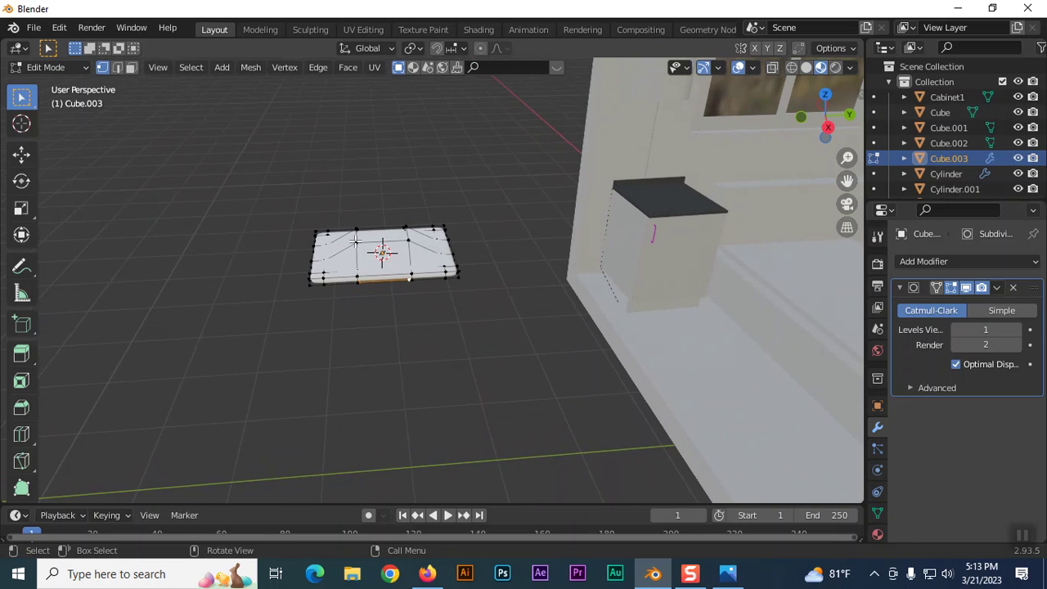
left_click(356, 239)
left_click(405, 227, "shift")
left_click(28, 162)
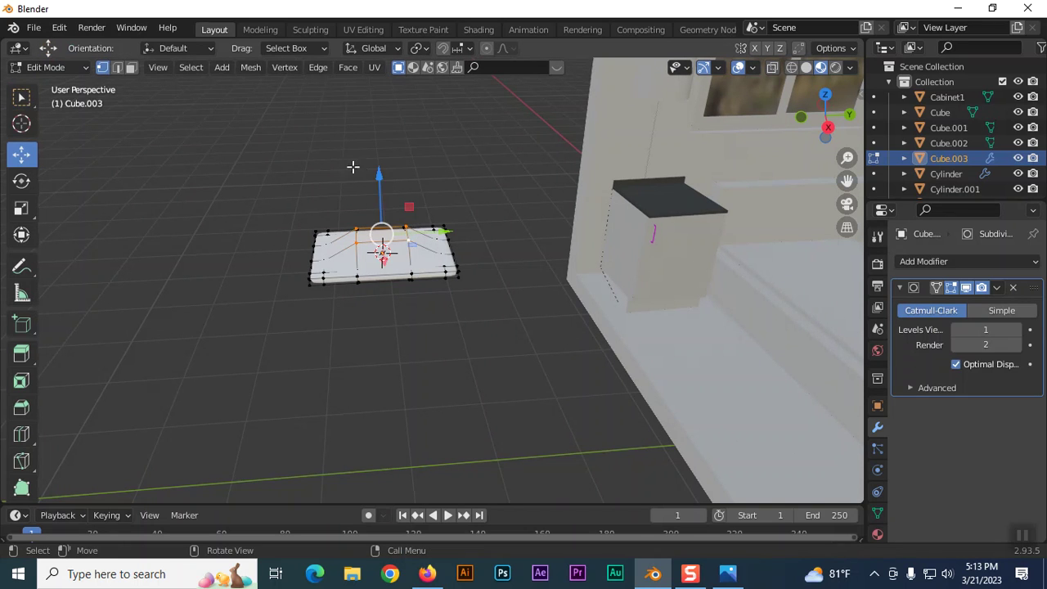
left_click_drag(380, 177, 379, 165)
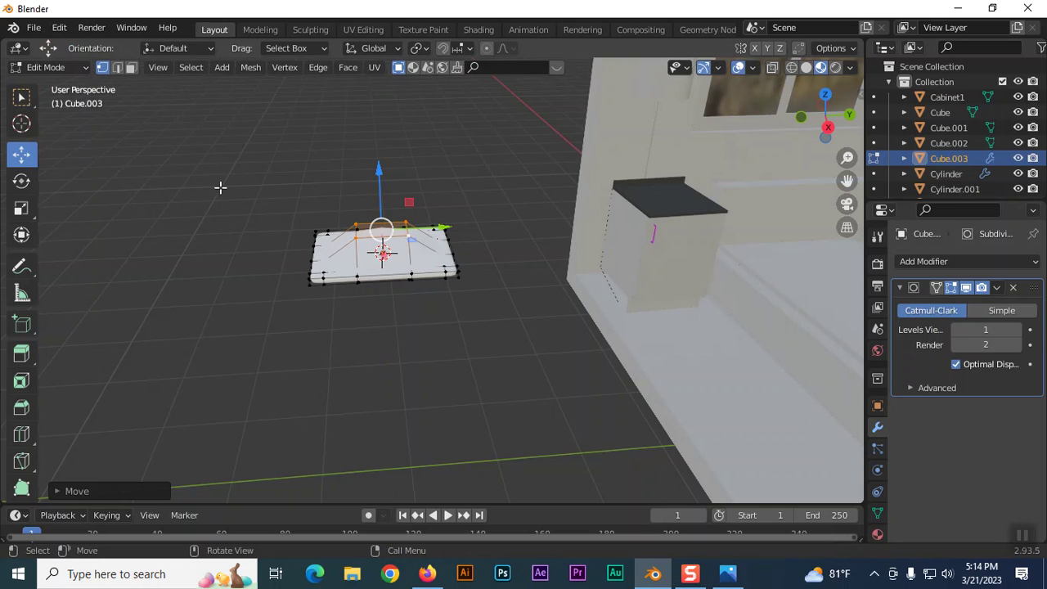
left_click(21, 98)
left_click(220, 221)
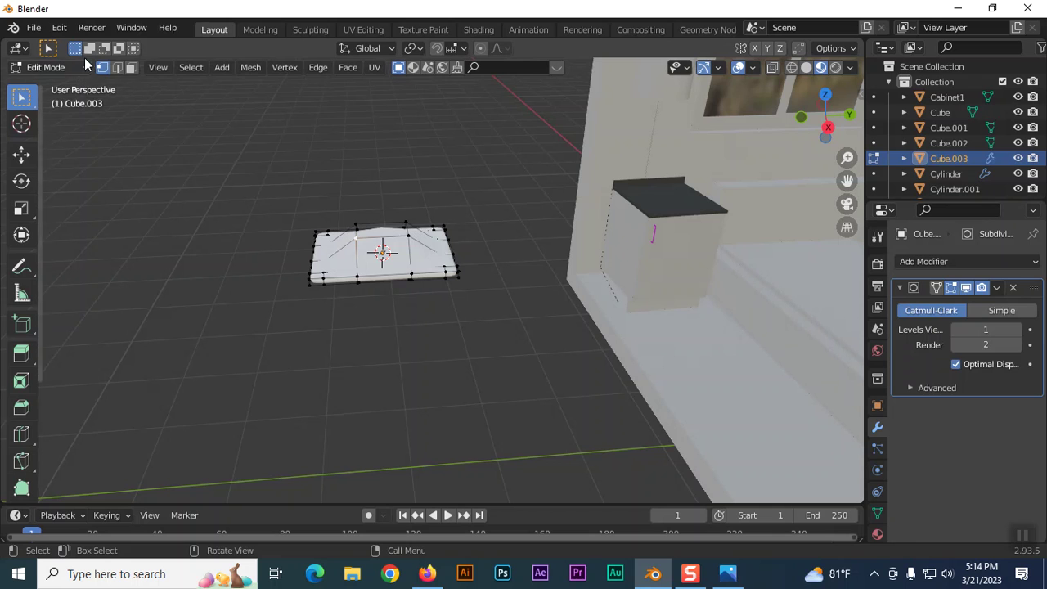
In top view with edge select, shift edges toward the pillow's lower and upper ends
left_click(117, 67)
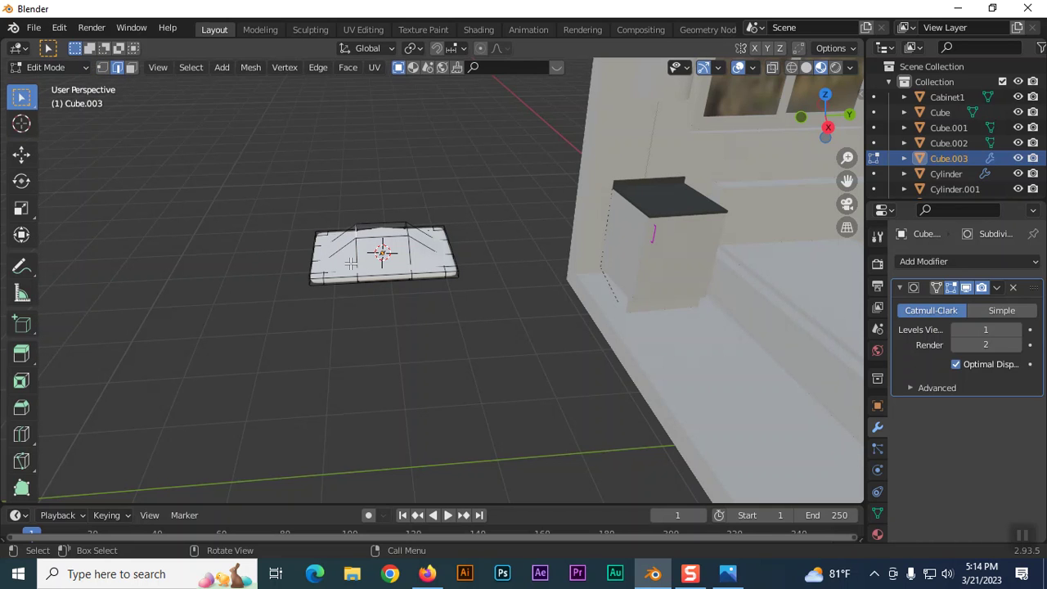
key("KP_7")
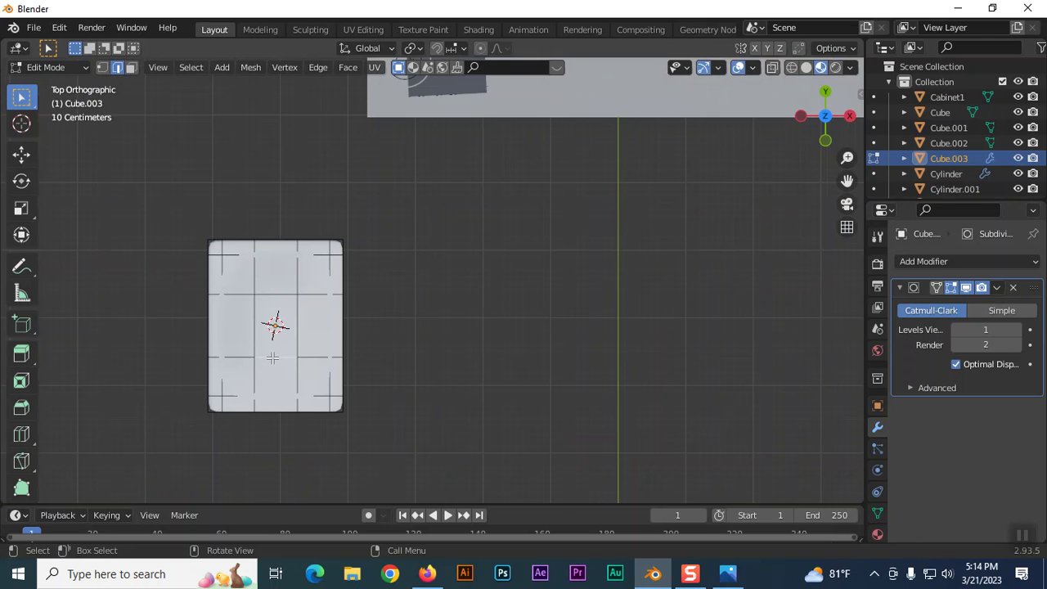
key("g")
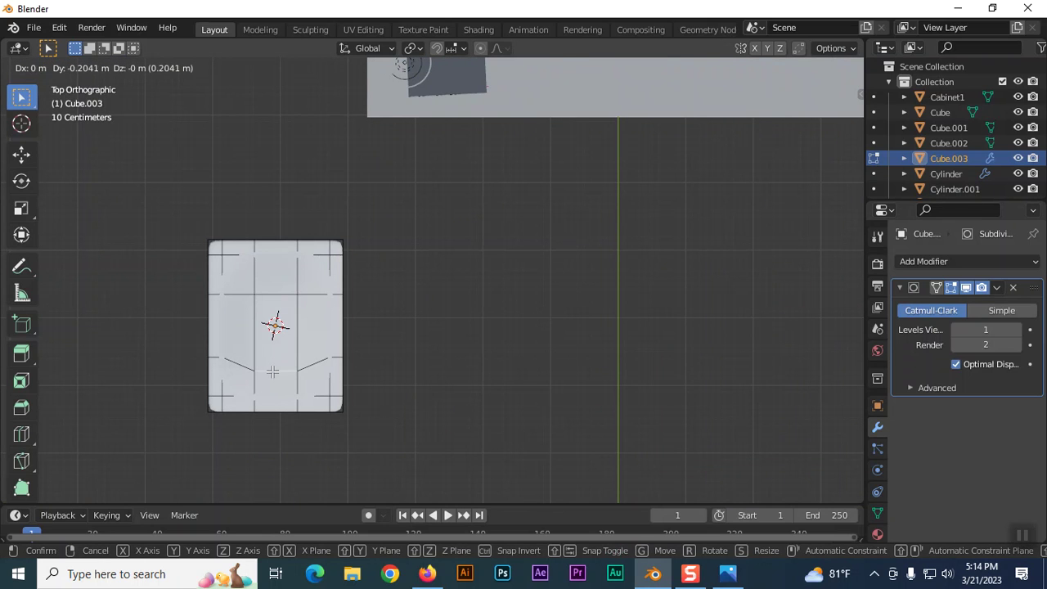
left_click(271, 372)
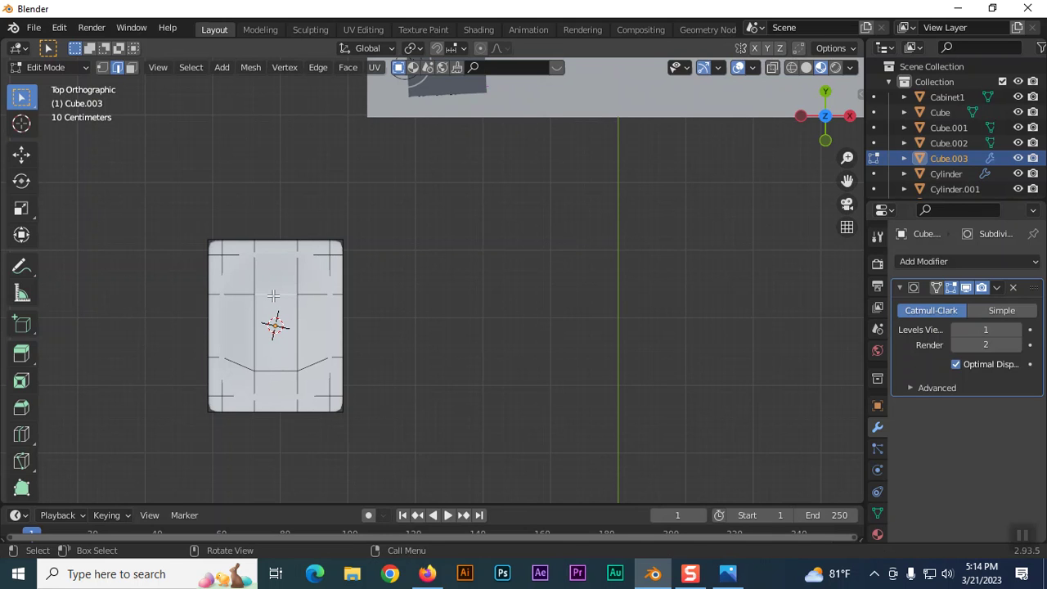
key("g")
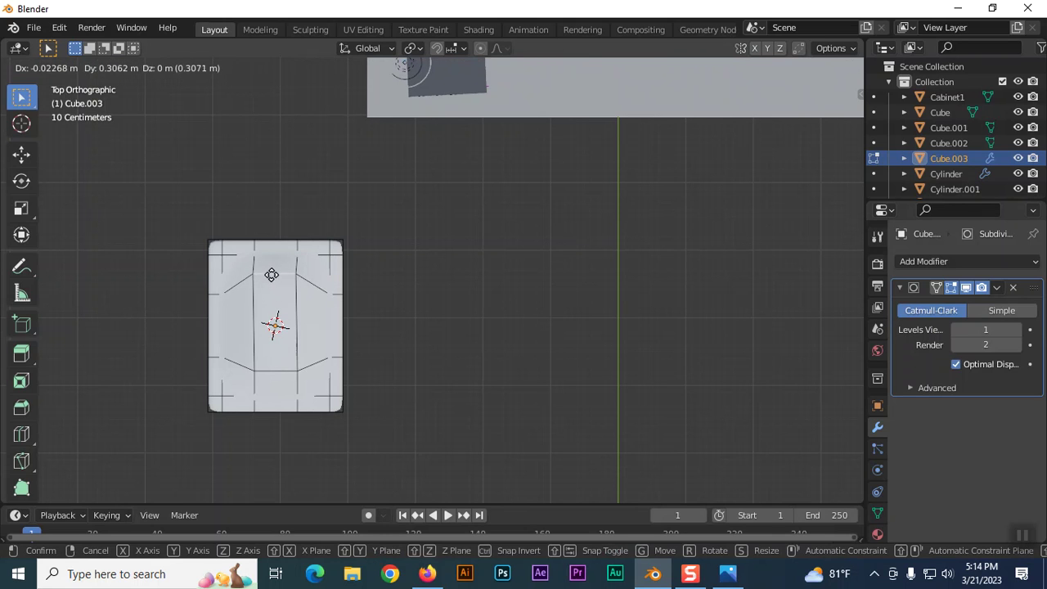
left_click(271, 276)
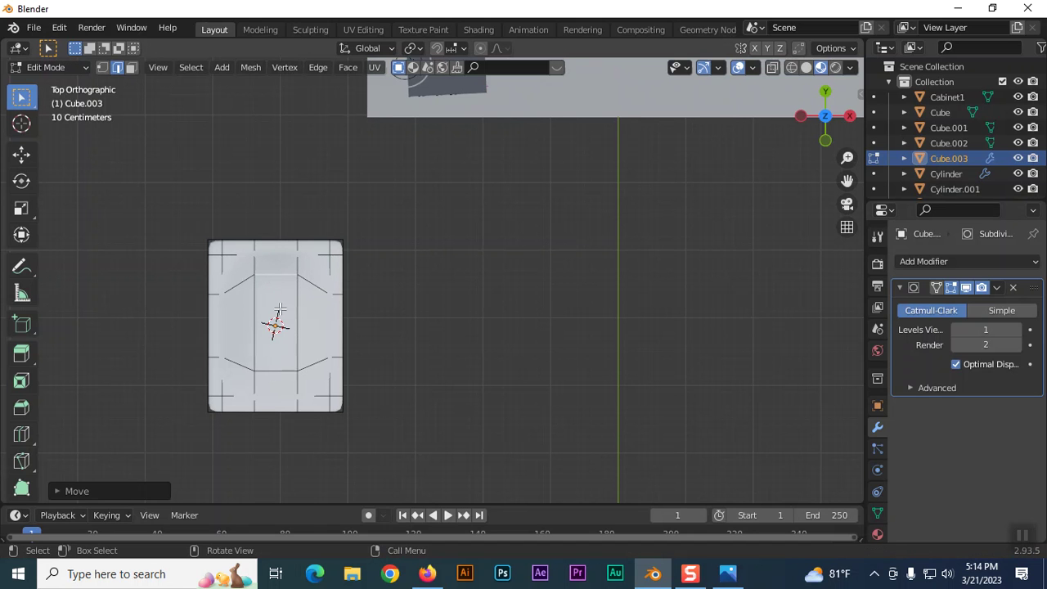
Shift an inner edge of the pillow along X twice, then return to Object Mode
mouse_move(409, 325)
middle_mouse_down()
mouse_move(313, 215)
mouse_move(253, 180)
middle_mouse_up()
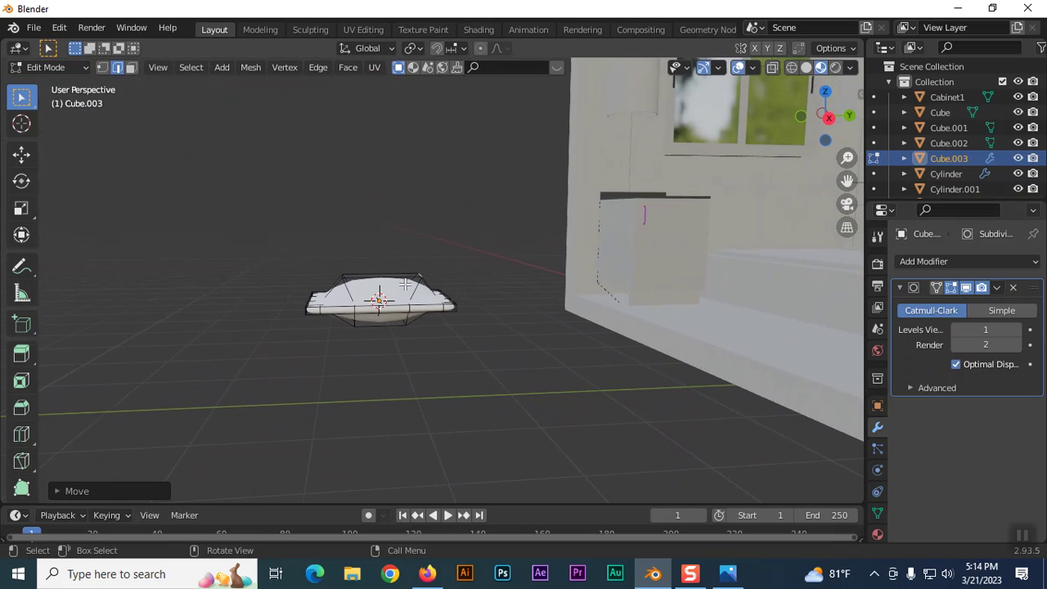
mouse_move(442, 345)
middle_mouse_down()
mouse_move(446, 367)
mouse_move(498, 416)
mouse_move(528, 387)
mouse_move(564, 417)
middle_mouse_up()
middle_click_drag(420, 330, 463, 358)
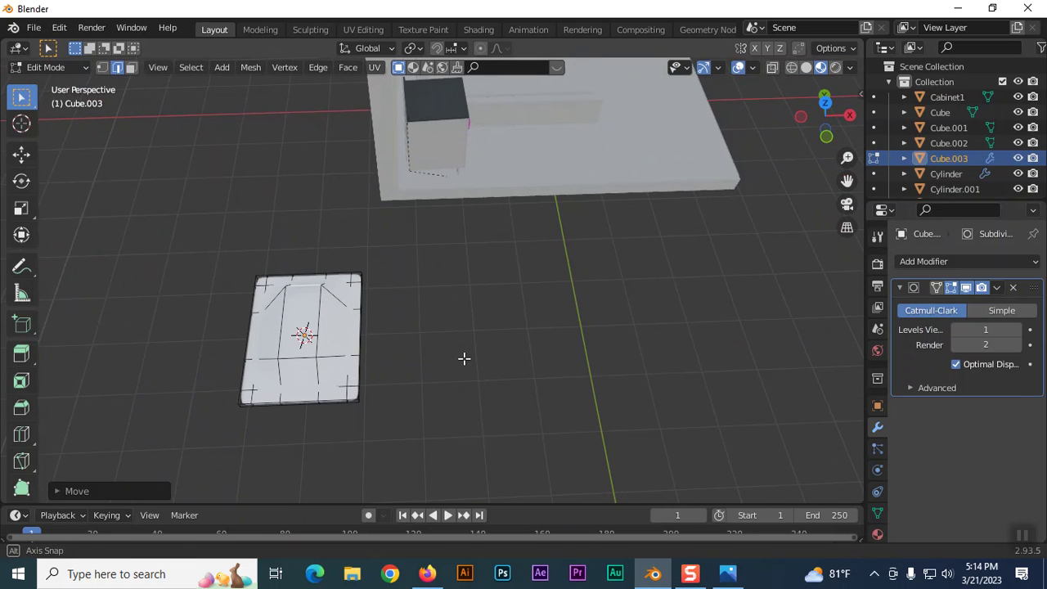
left_click(317, 324)
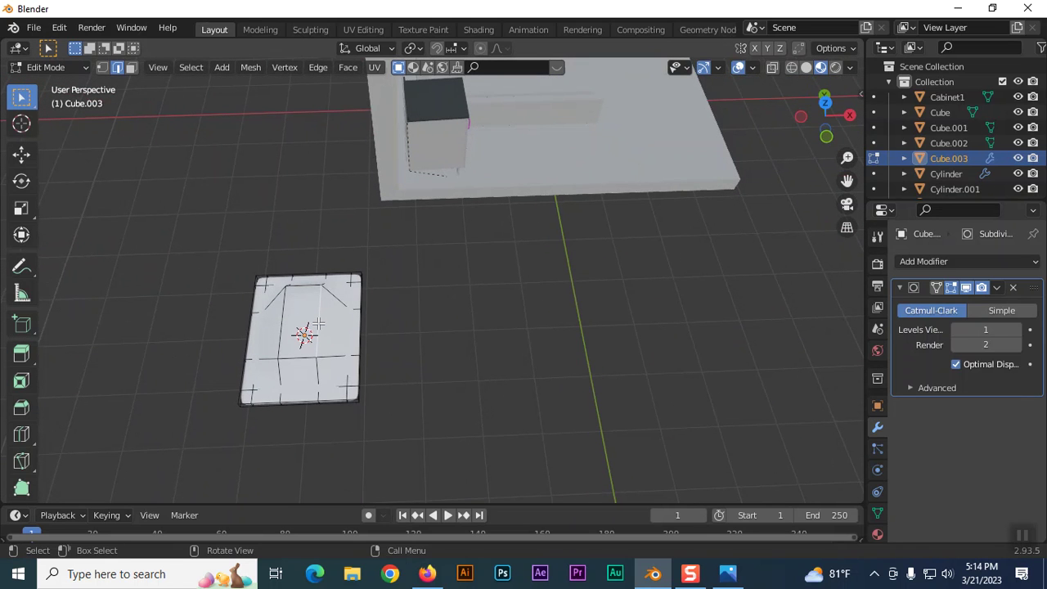
key("g")
key("x")
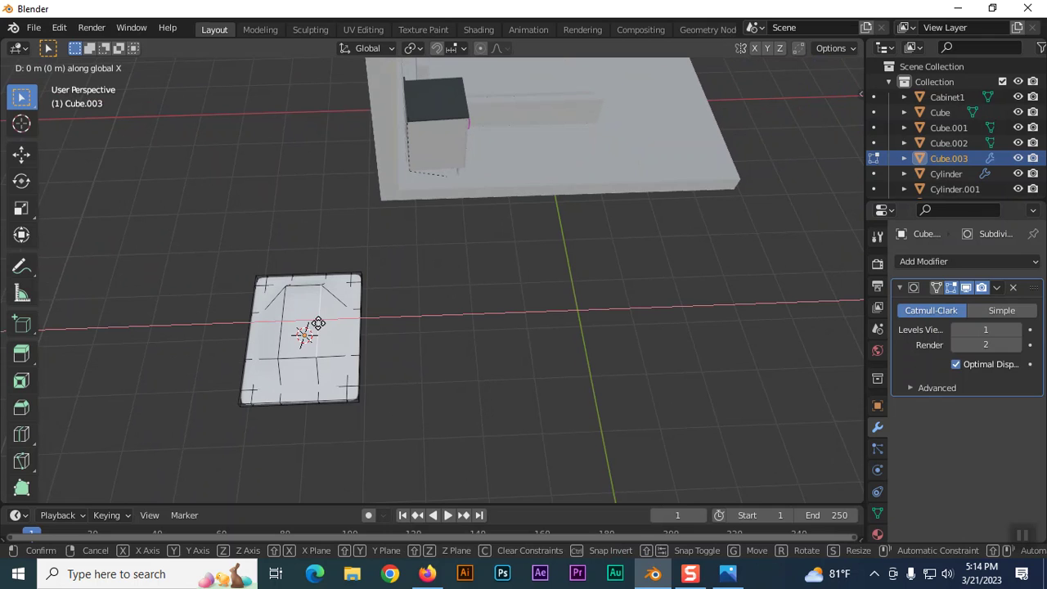
left_click(325, 323)
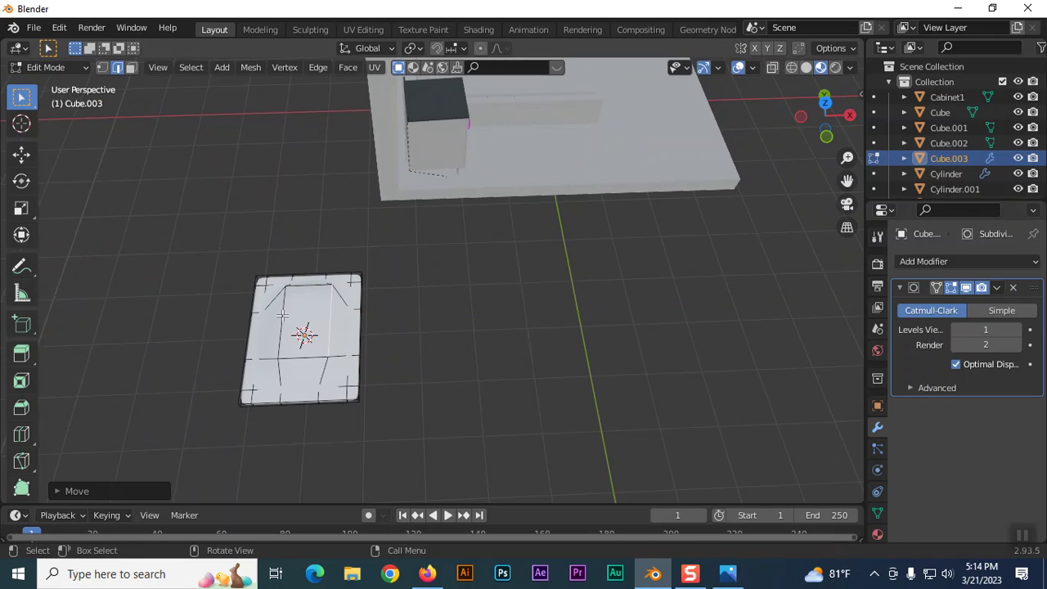
key("g")
key("x")
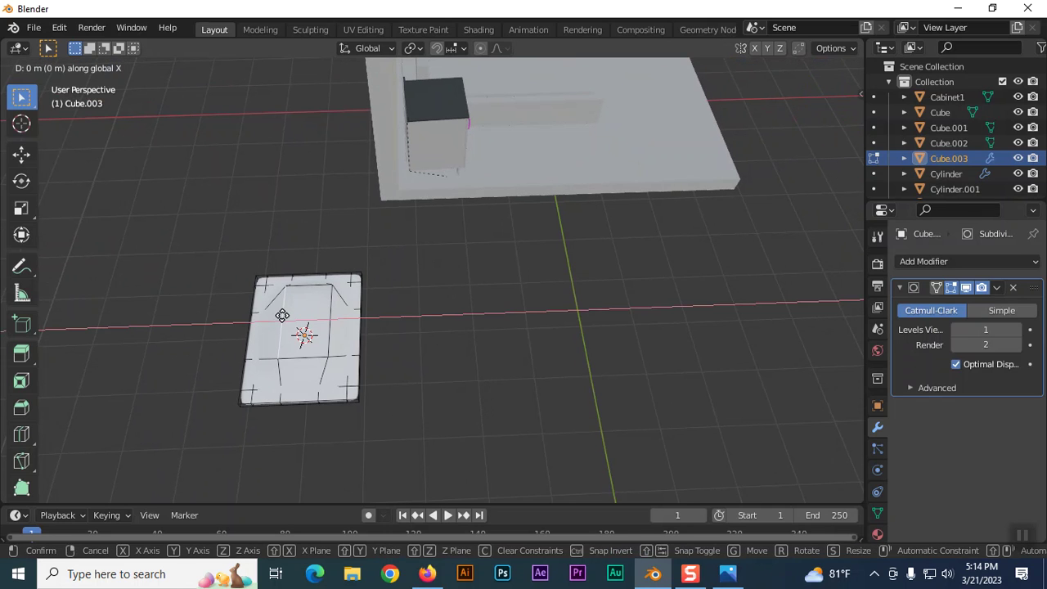
left_click(275, 315)
mouse_move(390, 329)
middle_mouse_down()
mouse_move(369, 260)
mouse_move(316, 334)
middle_mouse_up()
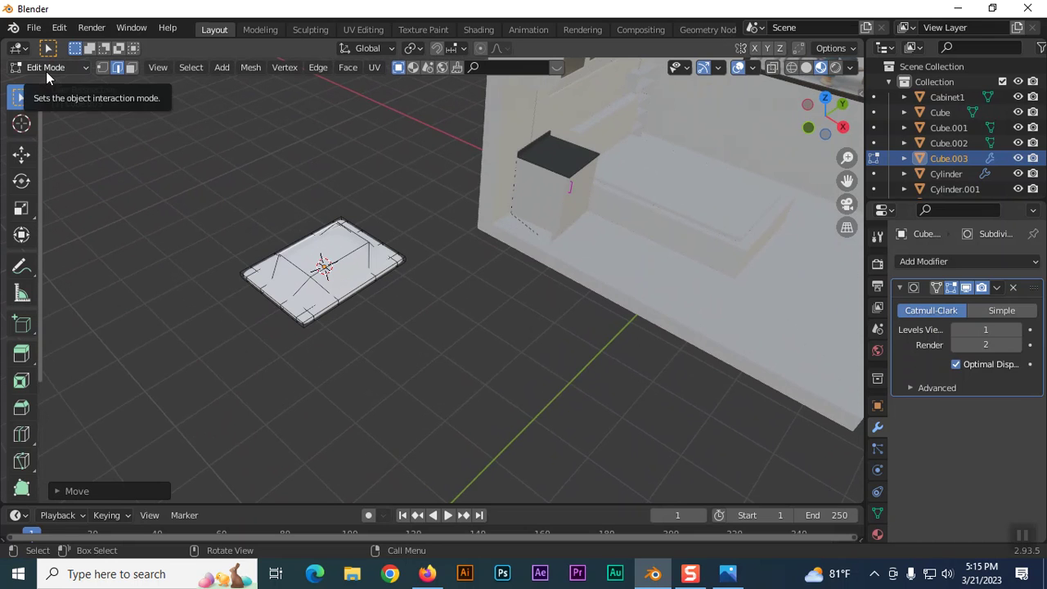
key("Tab")
Scale the pillow down and duplicate it along Y beside the original as Cube.004
left_click(214, 296)
left_click(351, 280)
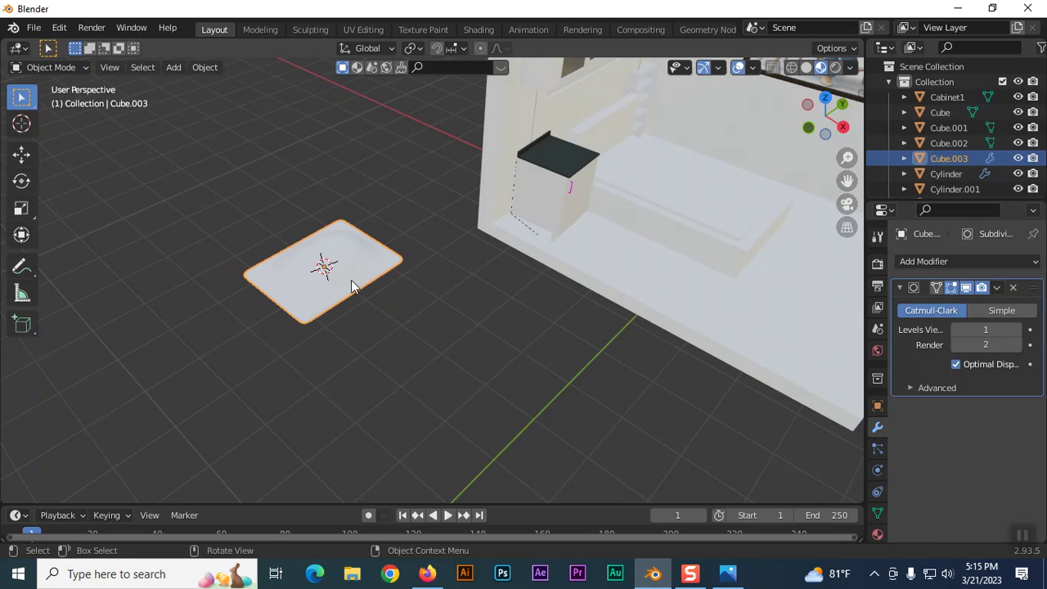
key("s")
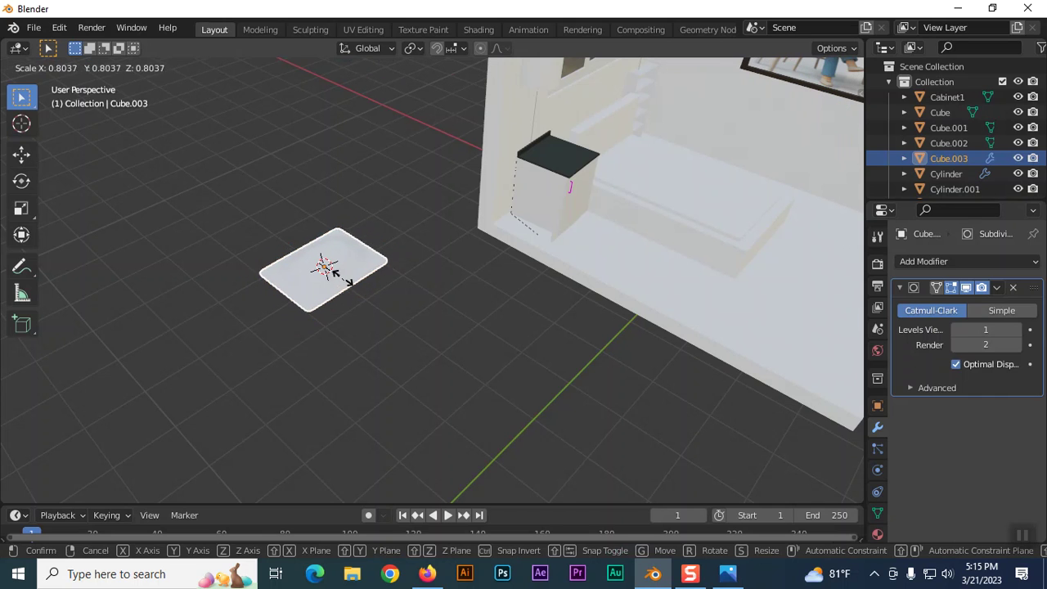
left_click(338, 278)
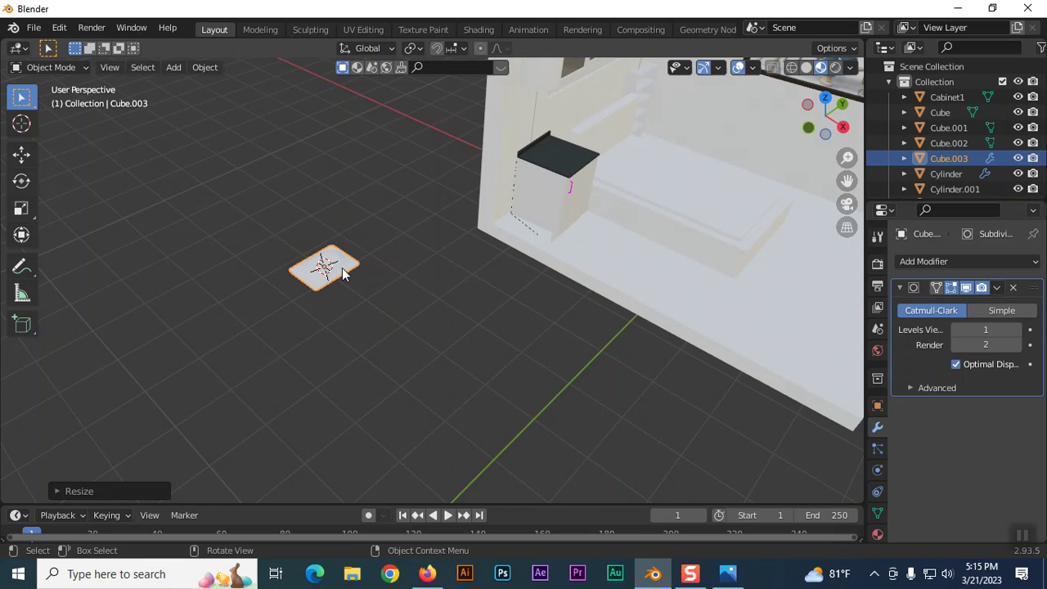
key("shift+d")
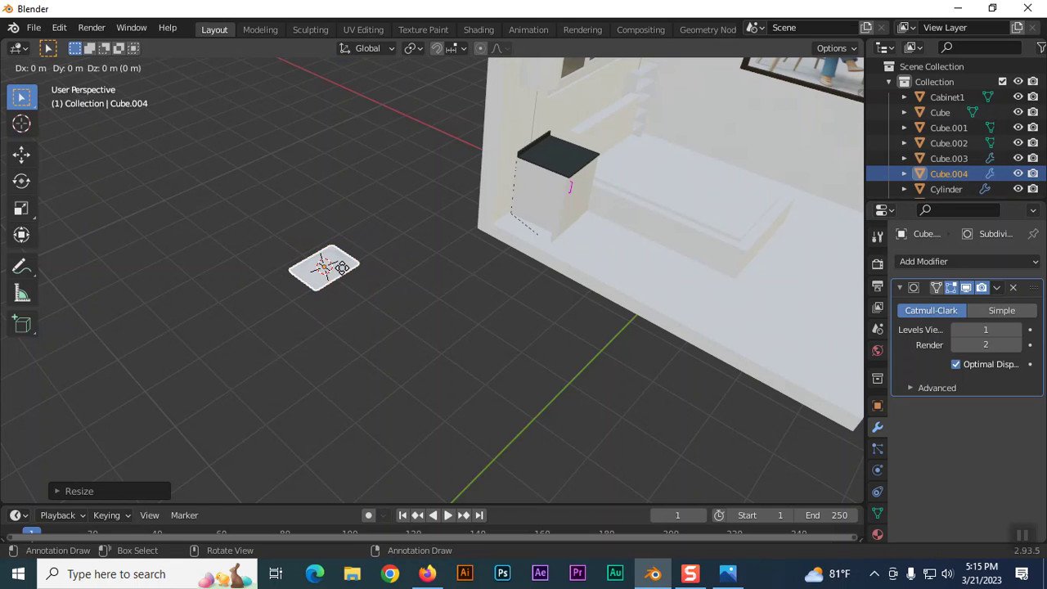
key("y")
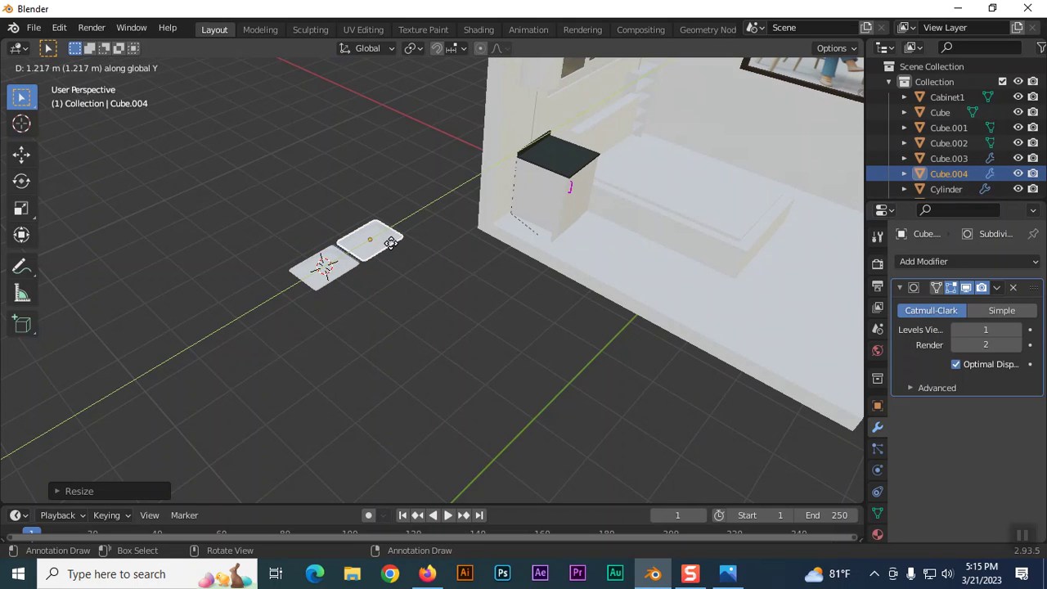
left_click(393, 245)
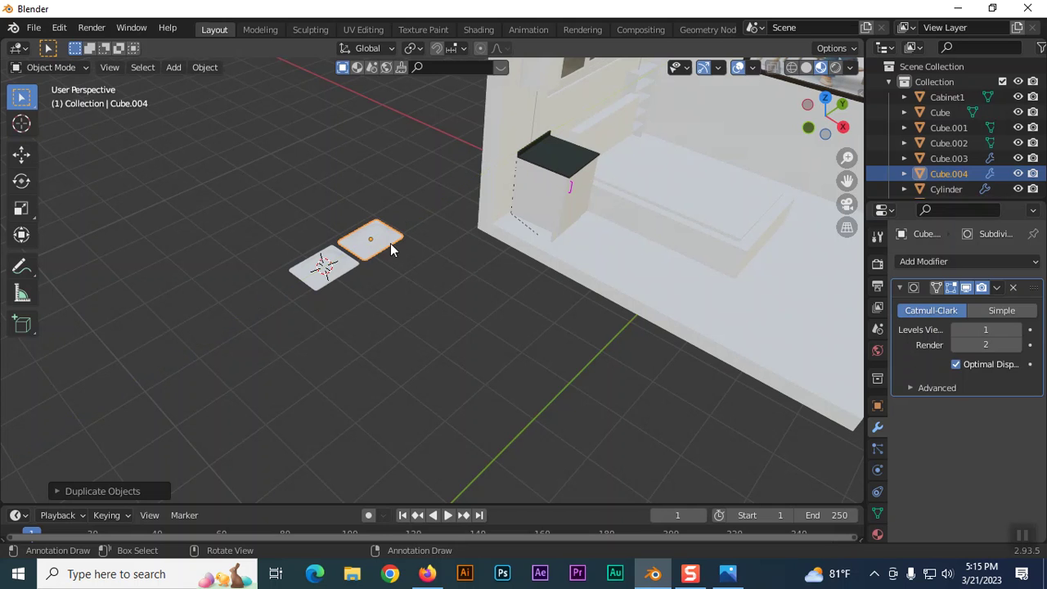
Move both pillows together onto the bed next to the cabinet
left_click_drag(259, 204, 406, 301)
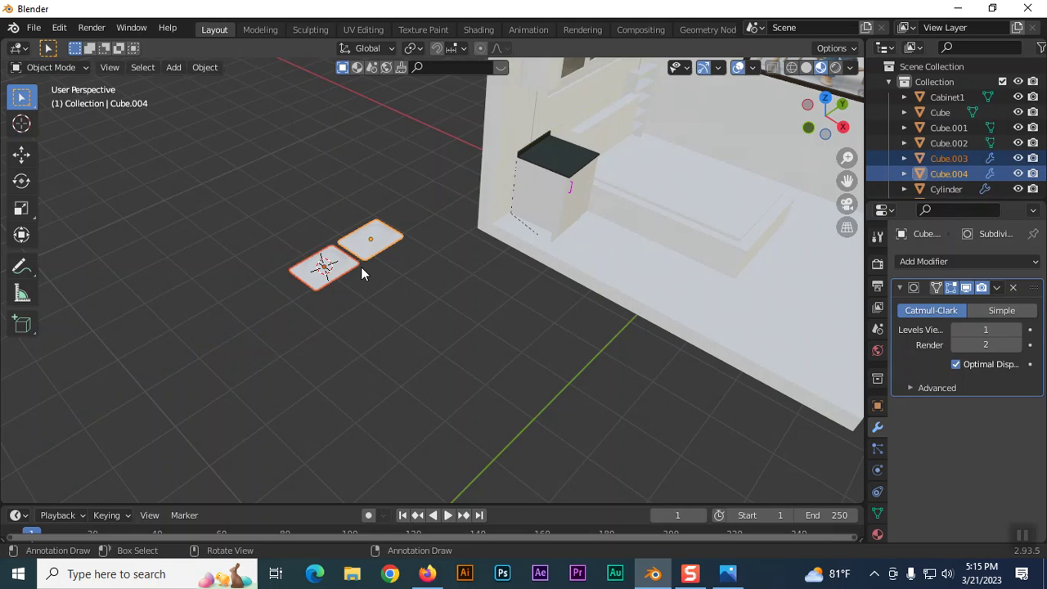
key("g")
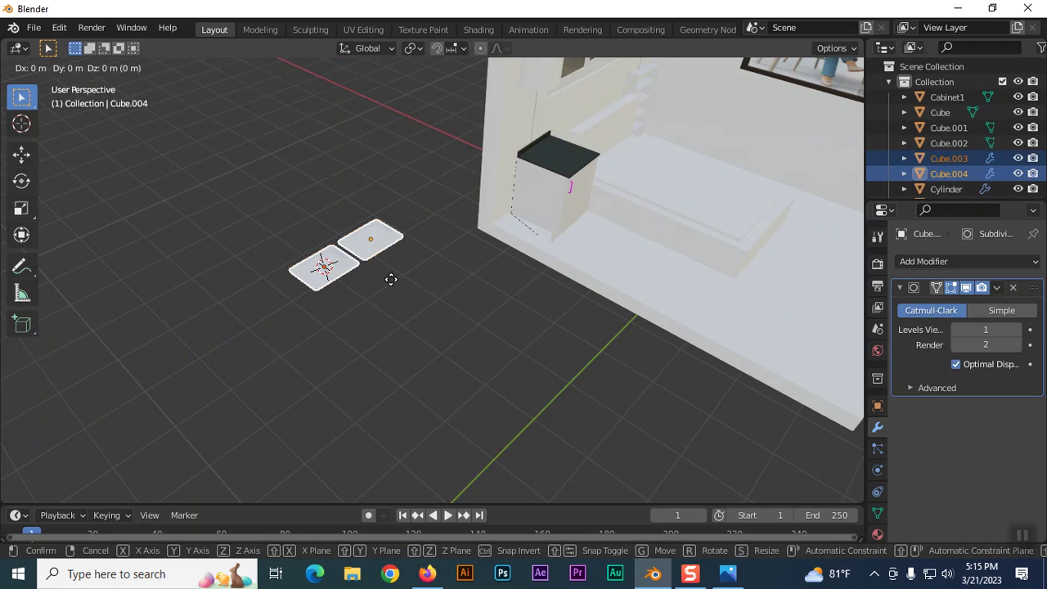
left_click(671, 189)
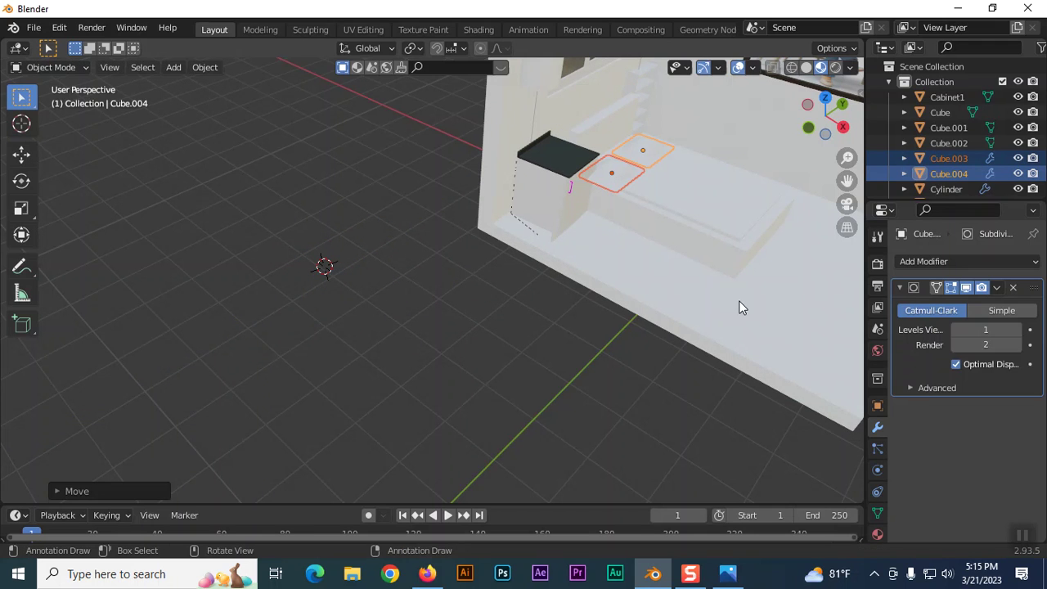
key("KP_7")
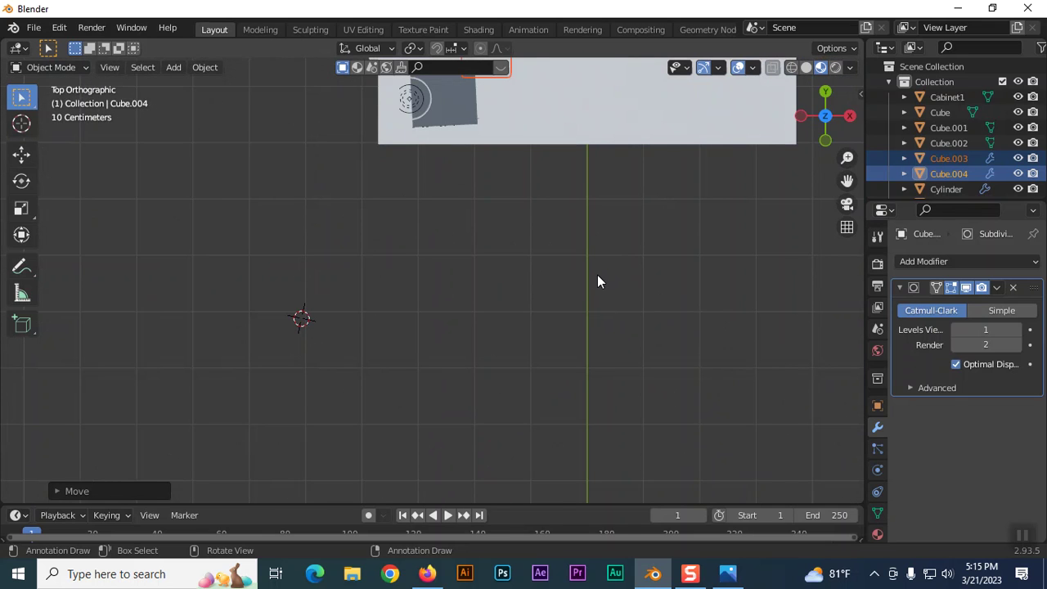
Scale both pillows down to a smaller size
middle_click_drag(597, 281, 547, 523, "shift")
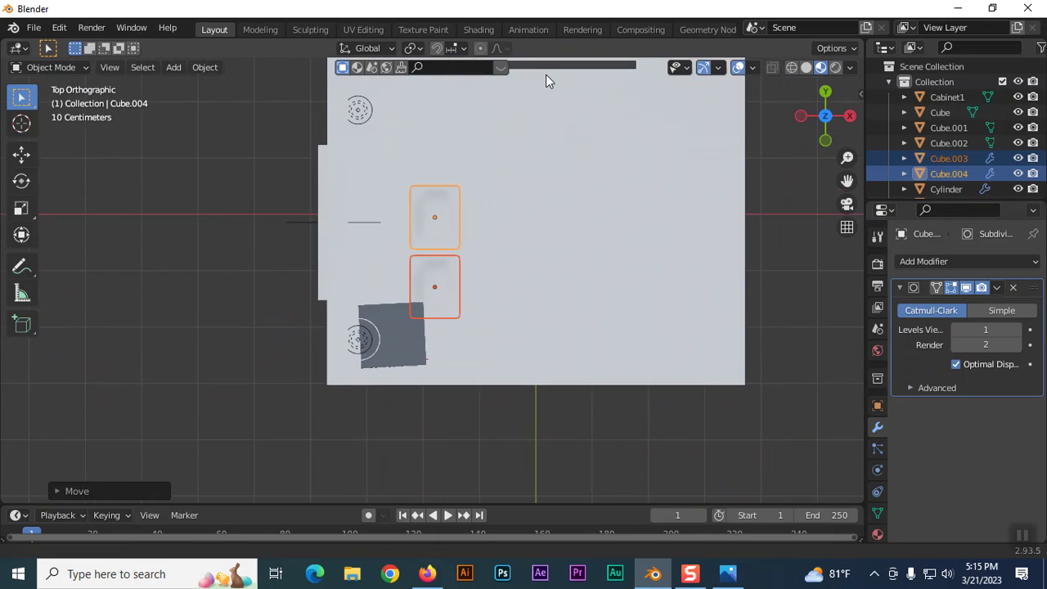
mouse_move(532, 316)
middle_mouse_down()
mouse_move(588, 400)
mouse_move(580, 350)
middle_mouse_up()
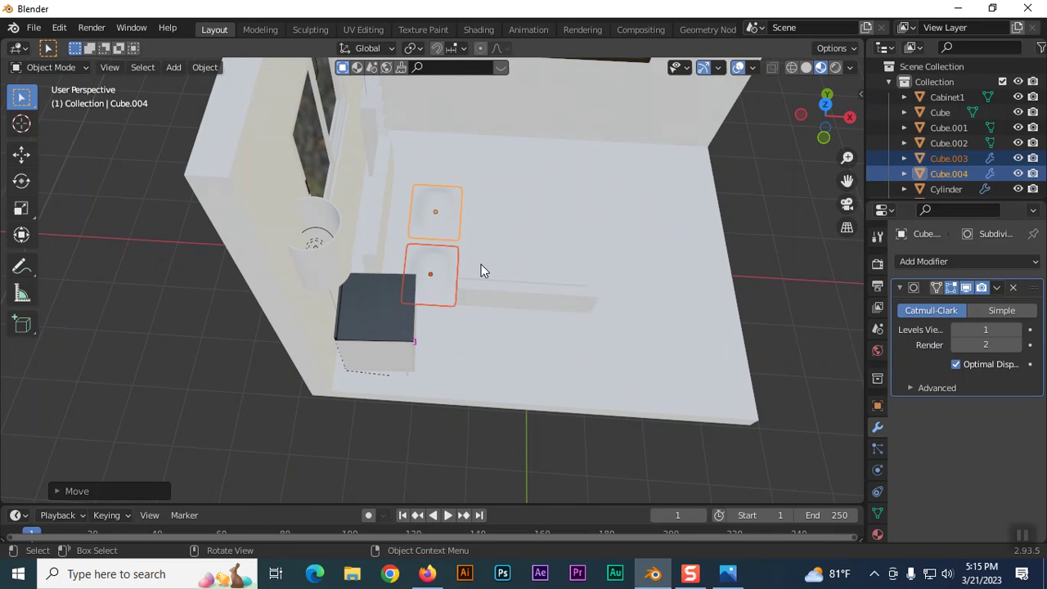
key("s")
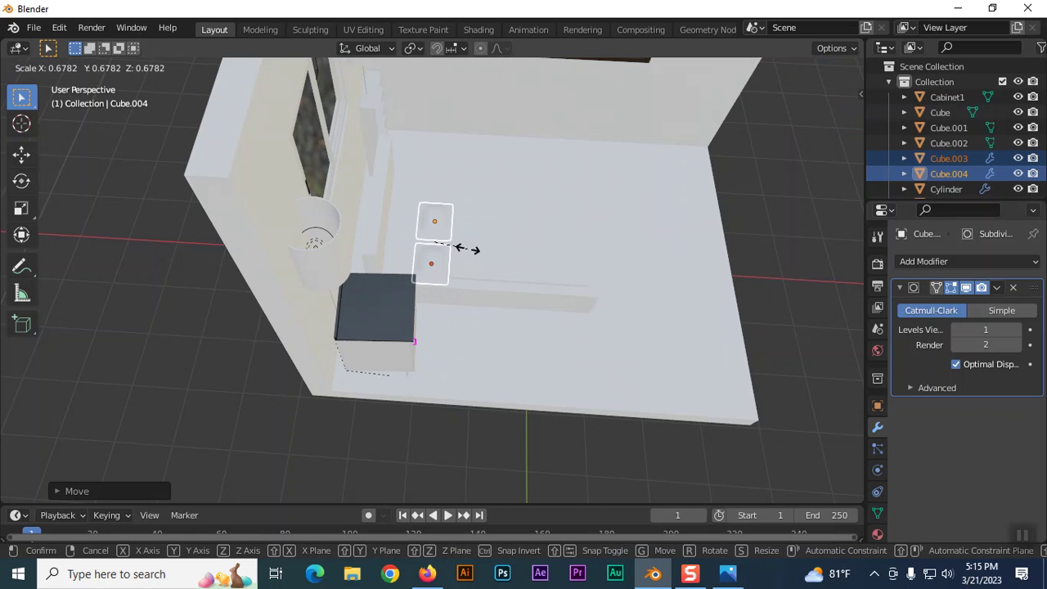
left_click(468, 247)
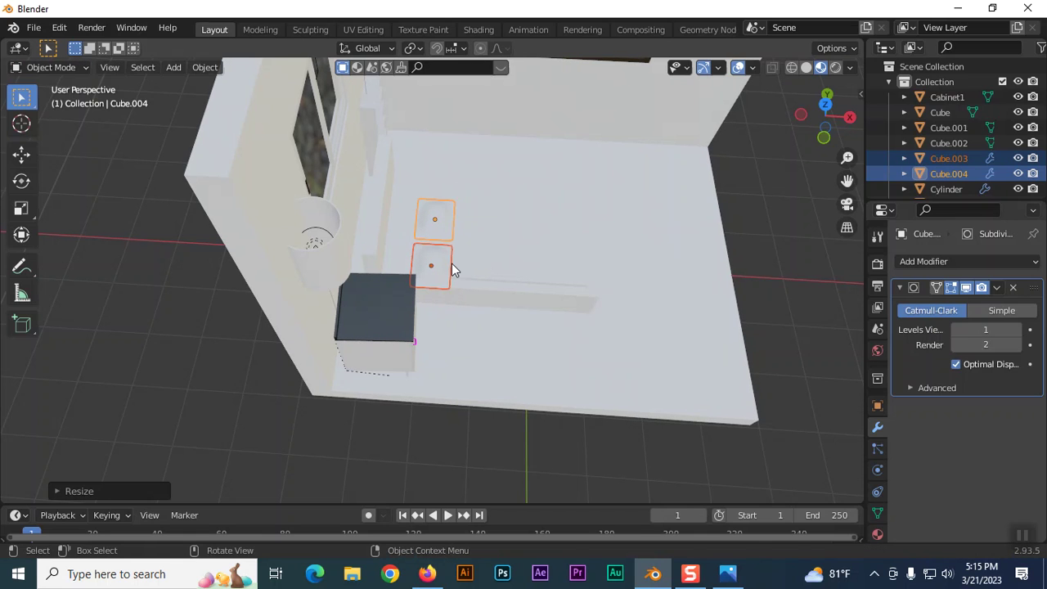
Shift both pillows along Y and then X toward the head of the bed
key("g")
key("y")
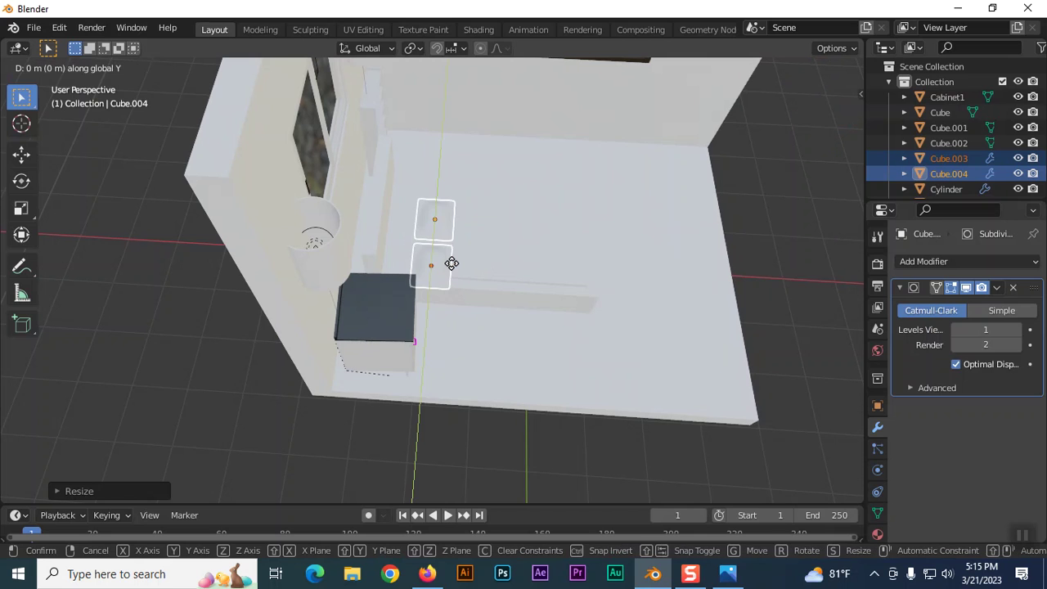
left_click(444, 237)
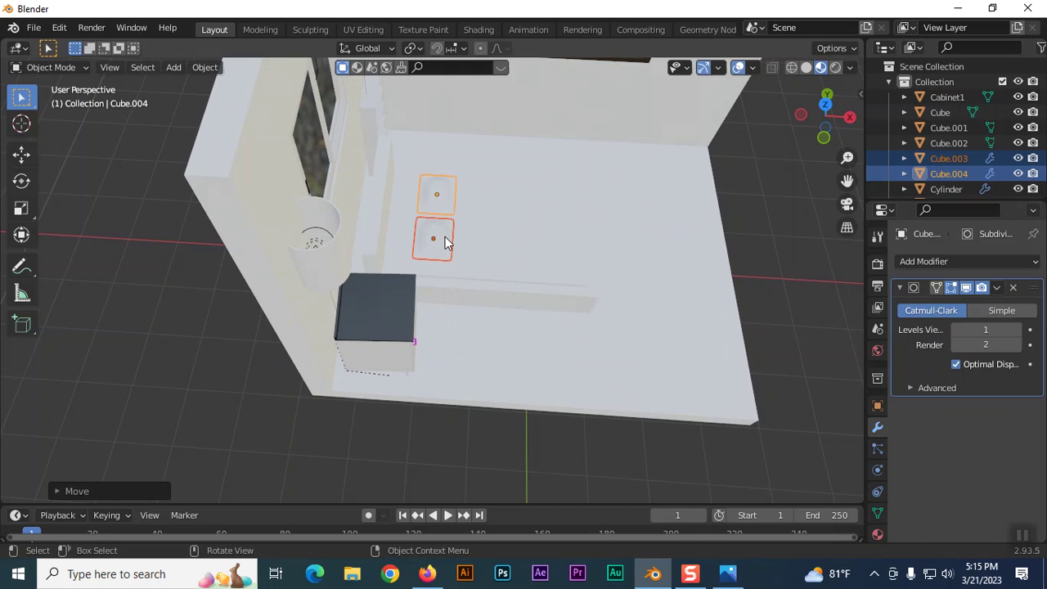
key("g")
key("x")
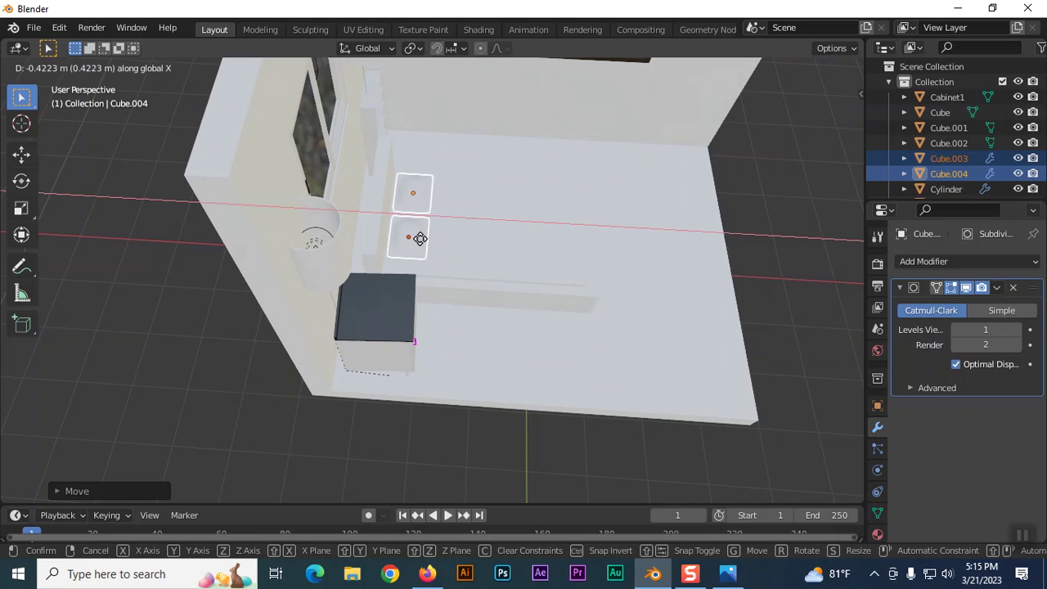
left_click(420, 242)
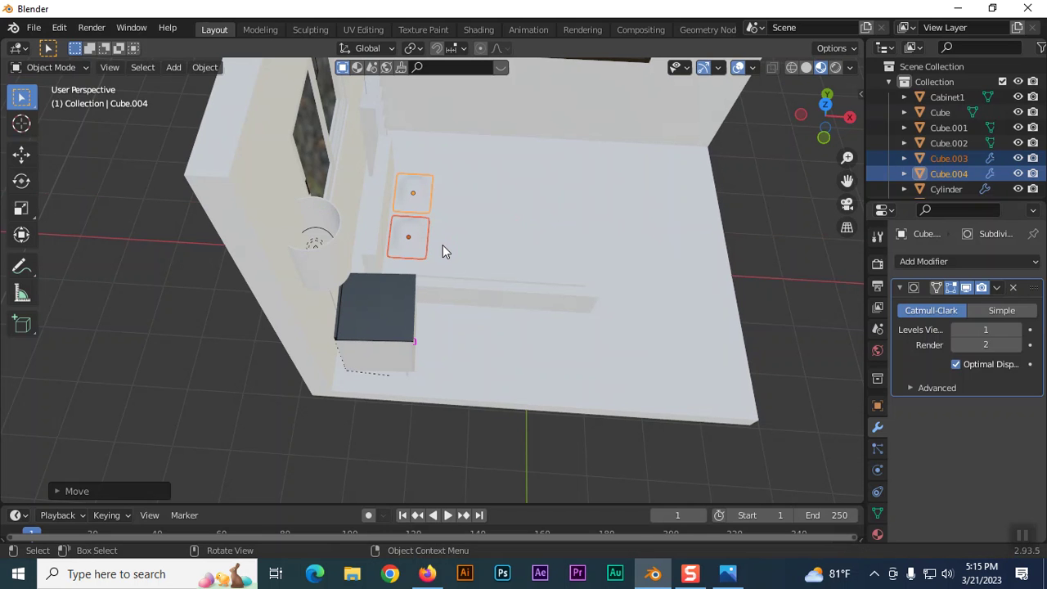
key("KP_1")
middle_click_drag(535, 263, 359, 279)
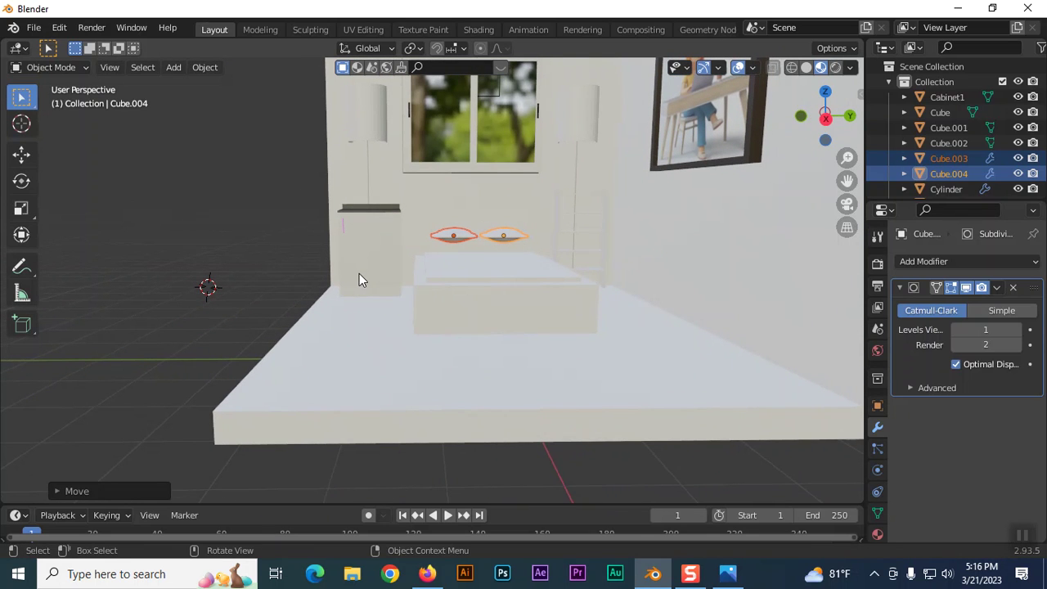
Lower both pillows twice along Z toward the mattress, checking from an angle
key("g")
key("z")
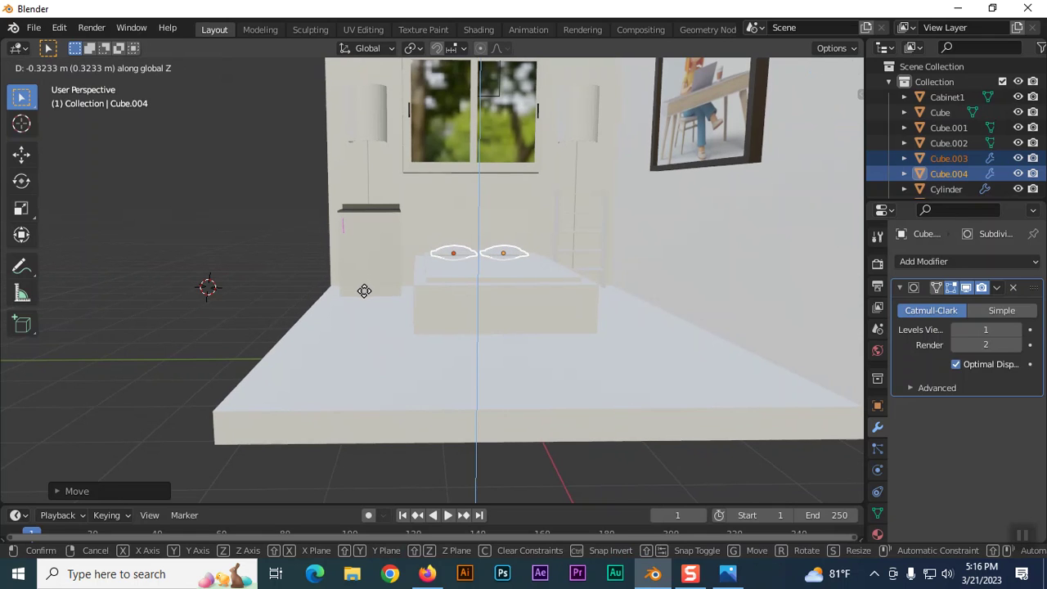
left_click(365, 292)
mouse_move(366, 295)
middle_mouse_down()
mouse_move(523, 331)
mouse_move(556, 388)
mouse_move(601, 376)
mouse_move(604, 354)
middle_mouse_up()
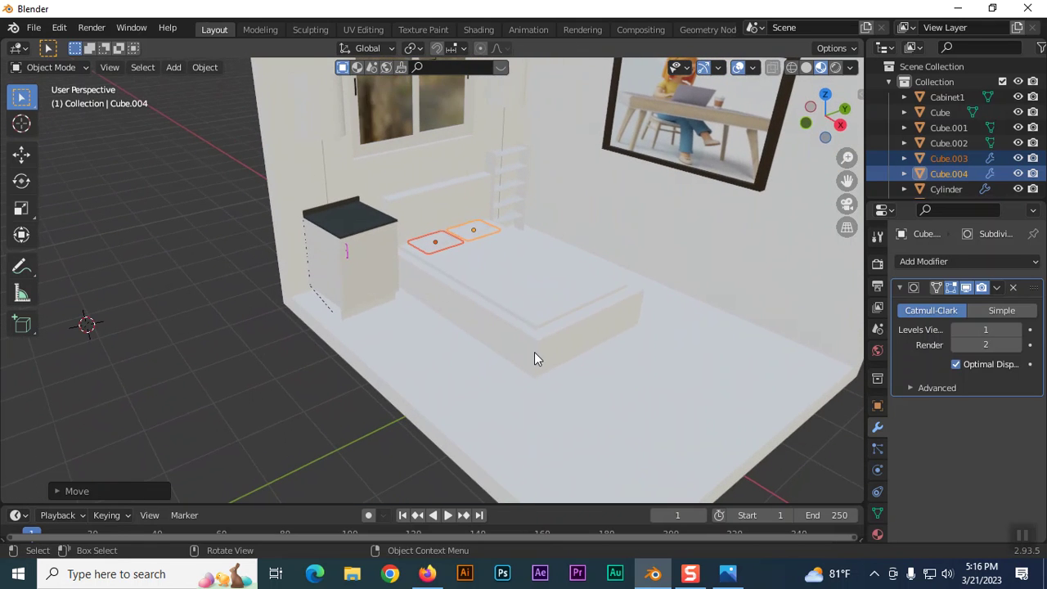
key("g")
key("z")
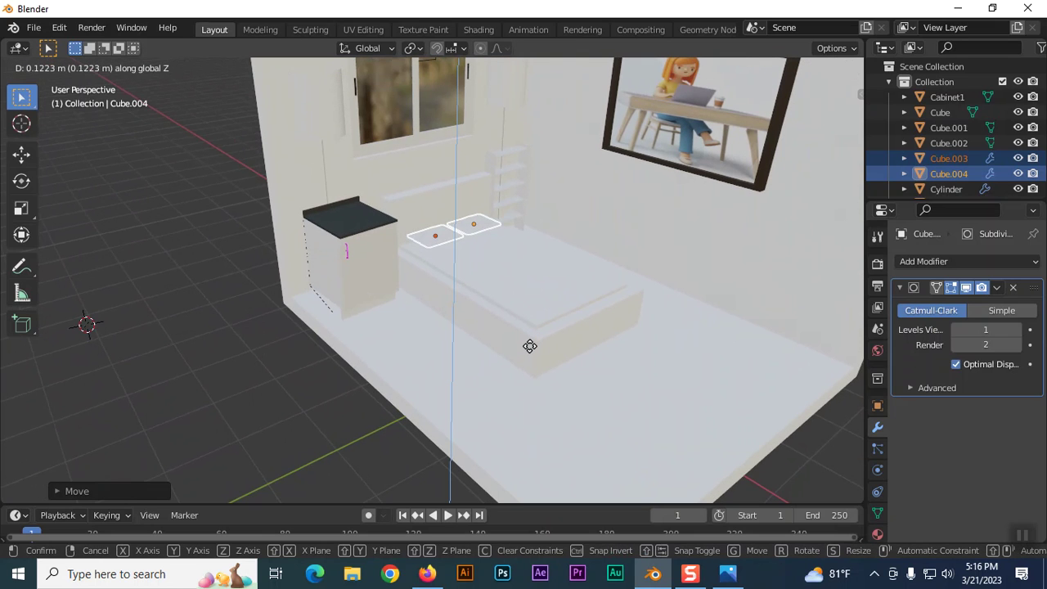
left_click(532, 347)
Reselect both pillows and settle them slightly lower onto the bed
left_click(250, 359)
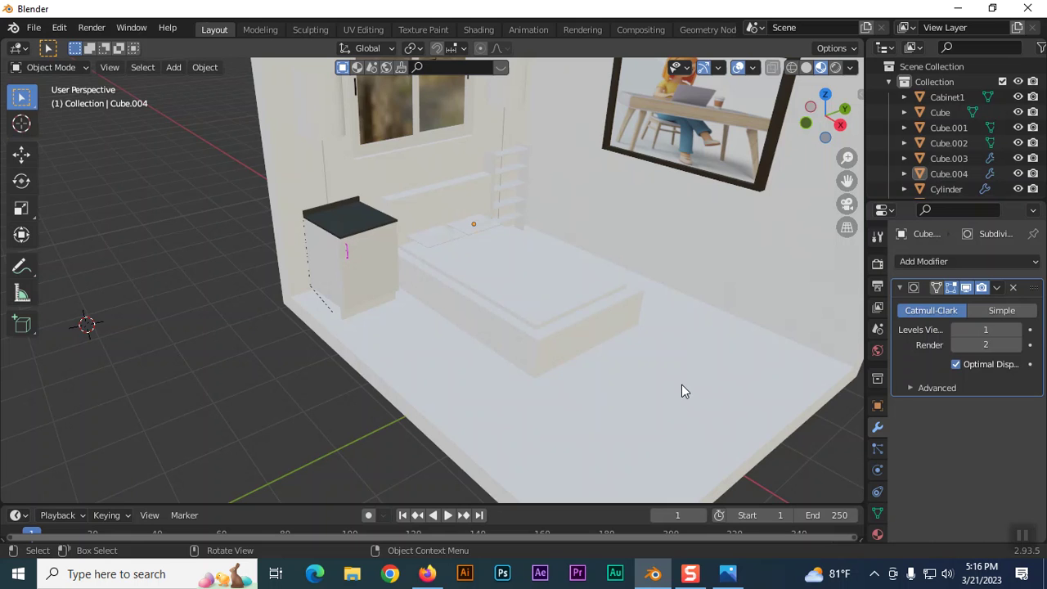
middle_click_drag(724, 385, 648, 338)
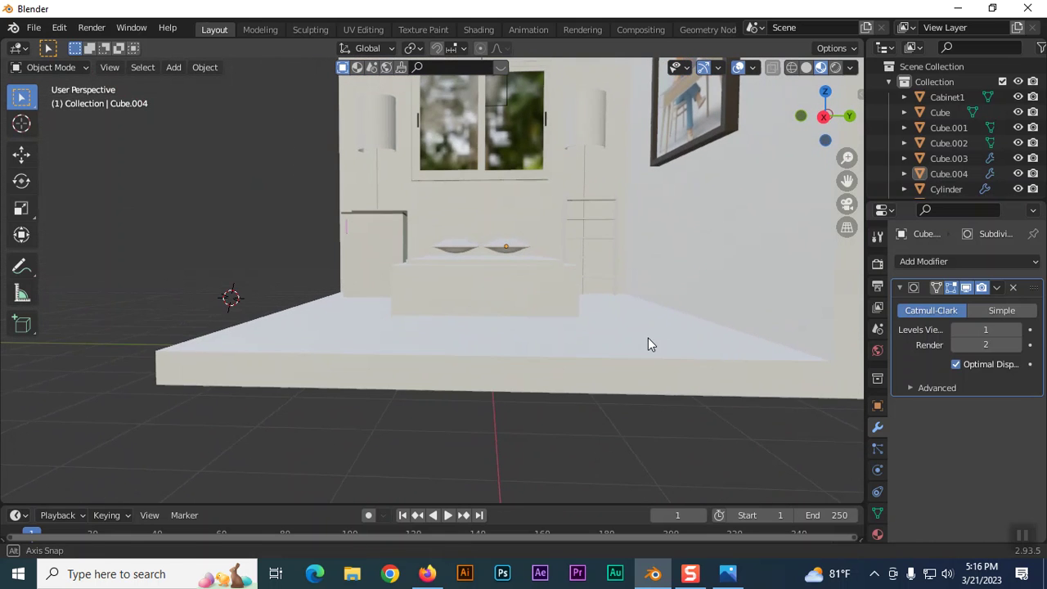
left_click(467, 247)
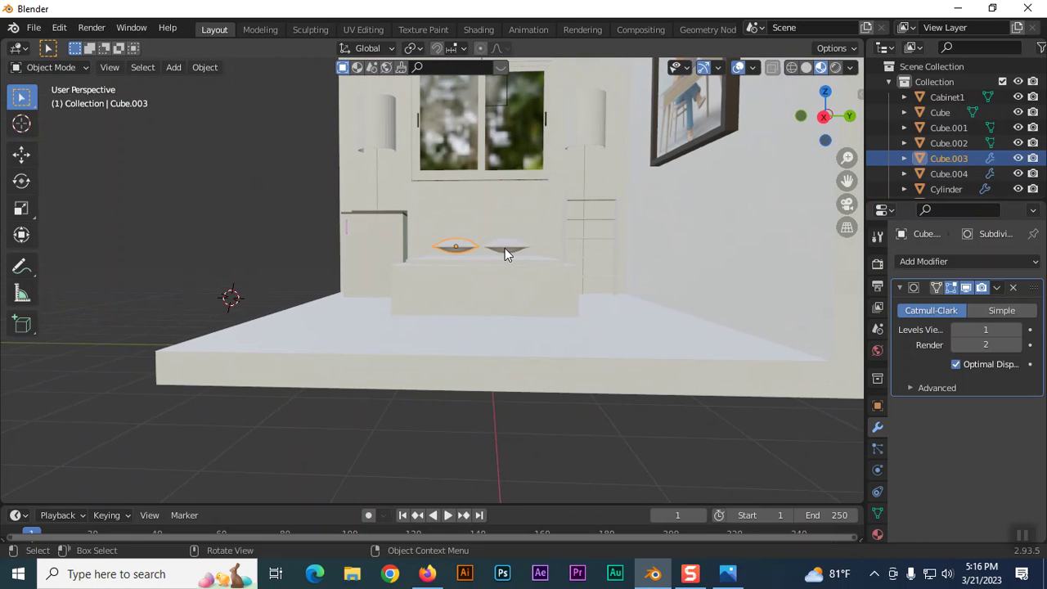
left_click(504, 248, "shift")
key("g")
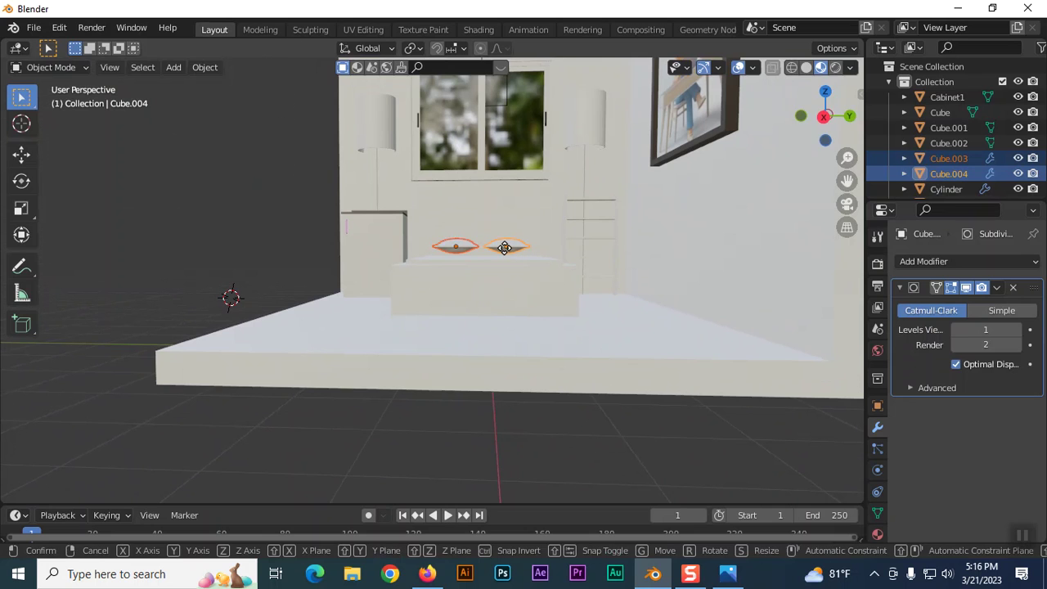
key("z")
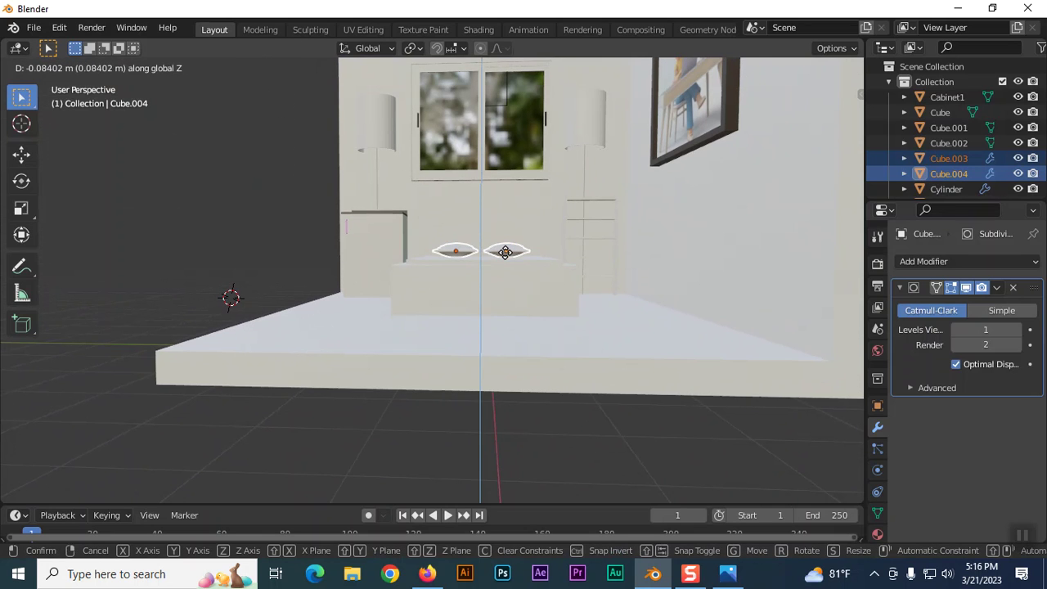
left_click(506, 253)
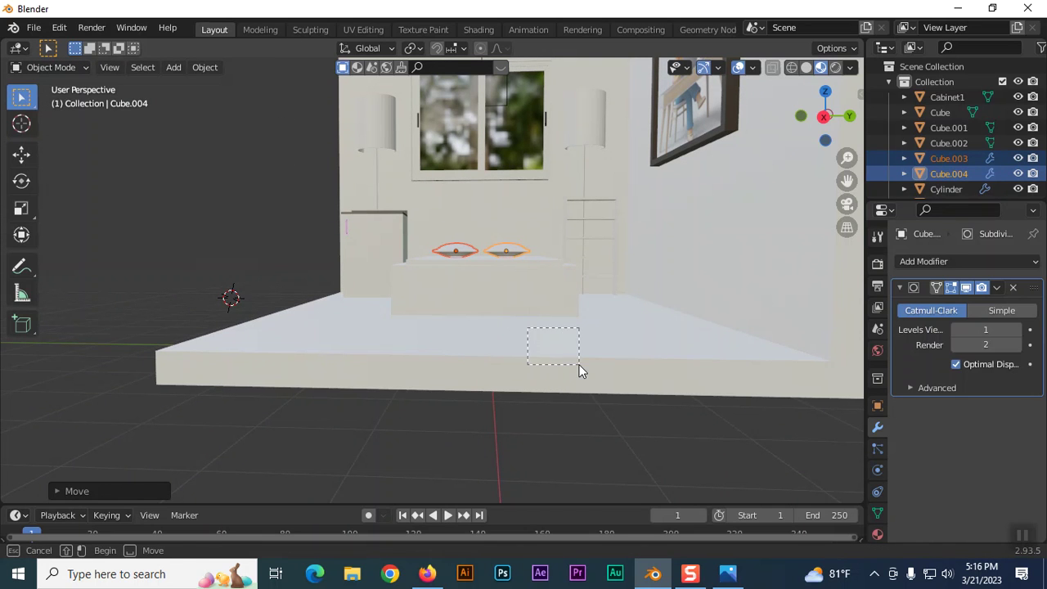
left_click_drag(553, 344, 579, 367)
middle_click_drag(253, 246, 394, 294)
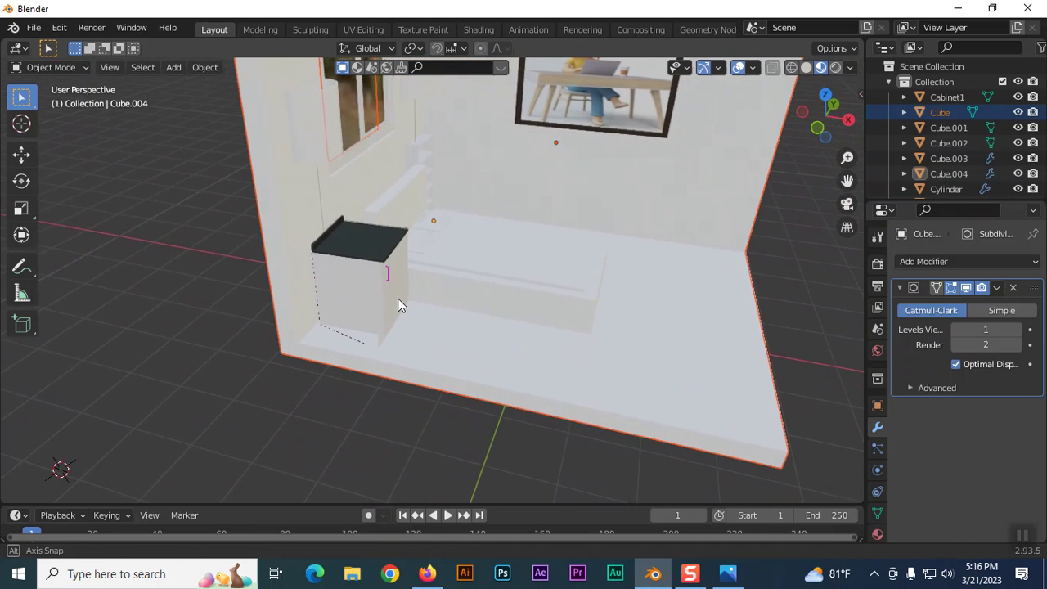
middle_click_drag(394, 295, 447, 369)
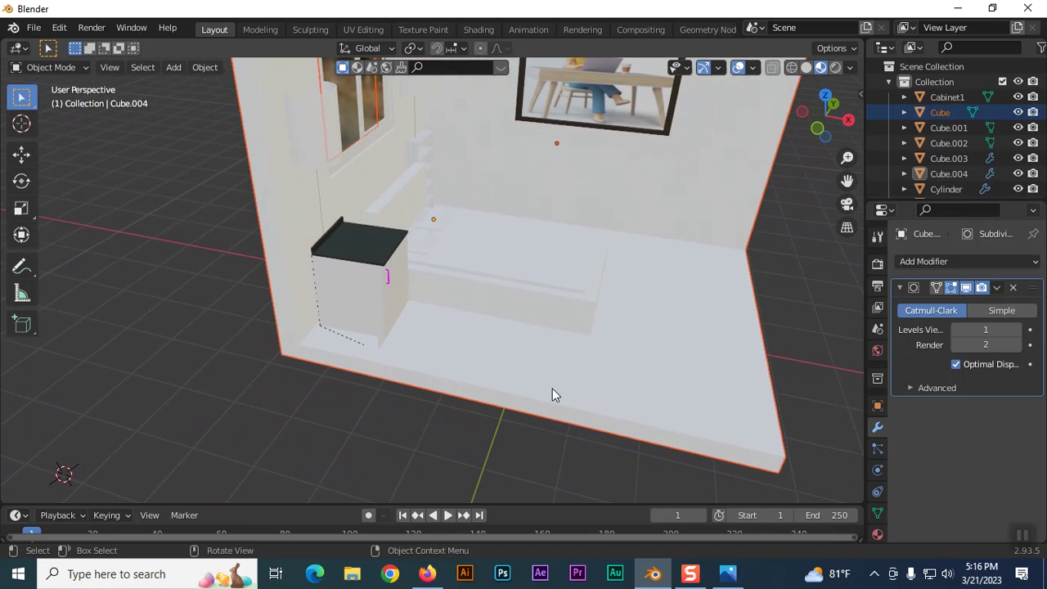